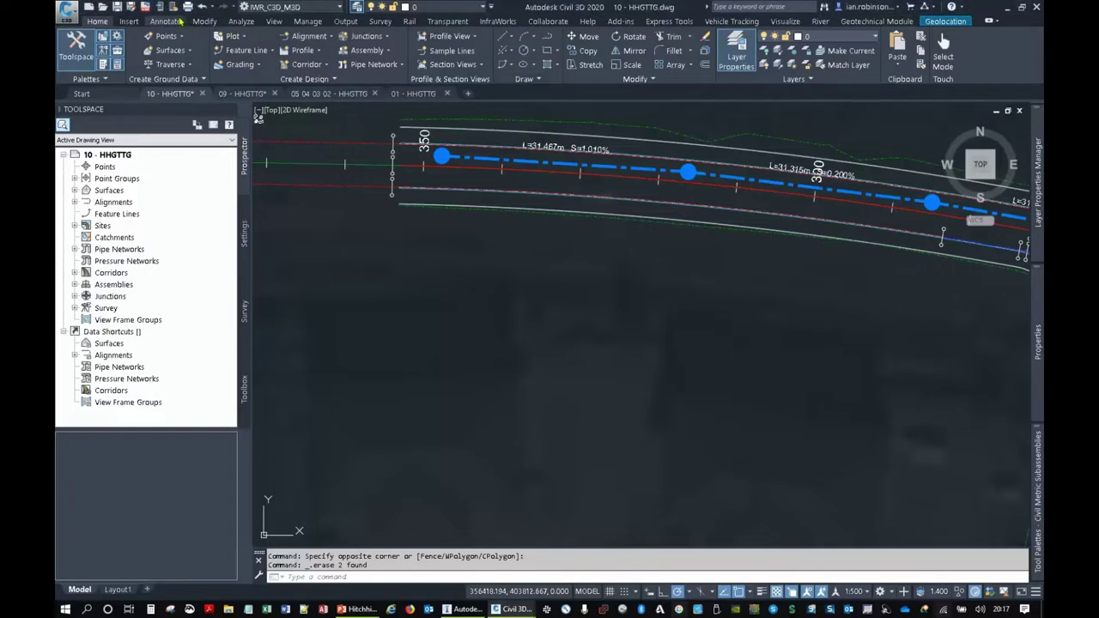
- Add a multileader reading "New Gully" below the road near chainage 300, with its text to the right of the arrowhead
{"action": "left_click", "coordinate": [173, 23]}
{"action": "left_click", "coordinate": [596, 48]}
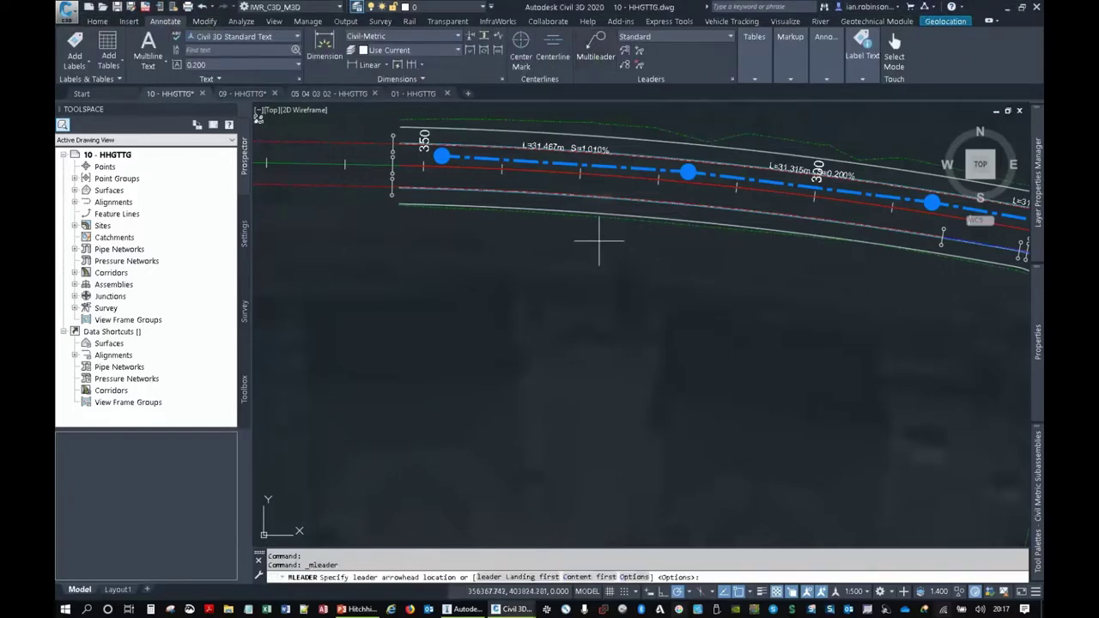
{"action": "left_click", "coordinate": [597, 266]}
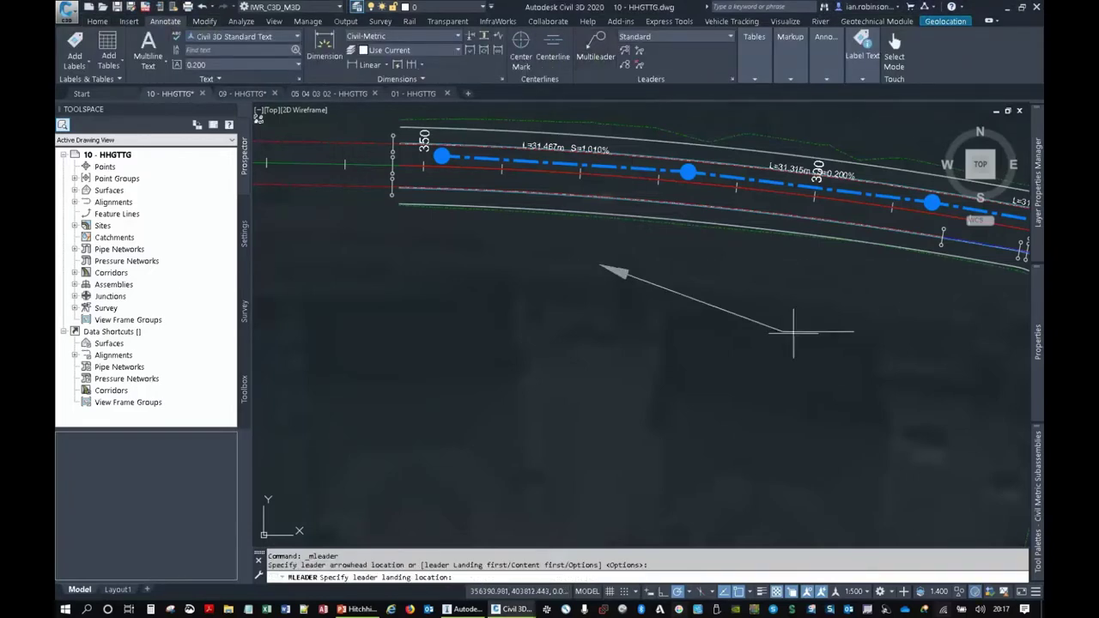
{"action": "left_click", "coordinate": [839, 327]}
{"action": "type", "text": "New"}
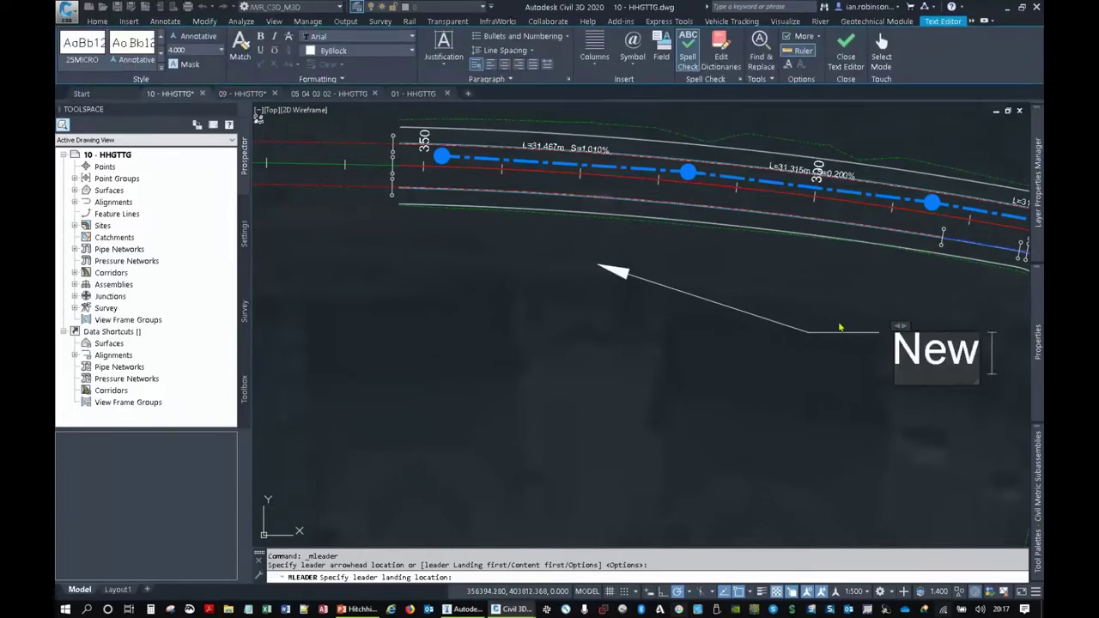
{"action": "type", "text": " Gully"}
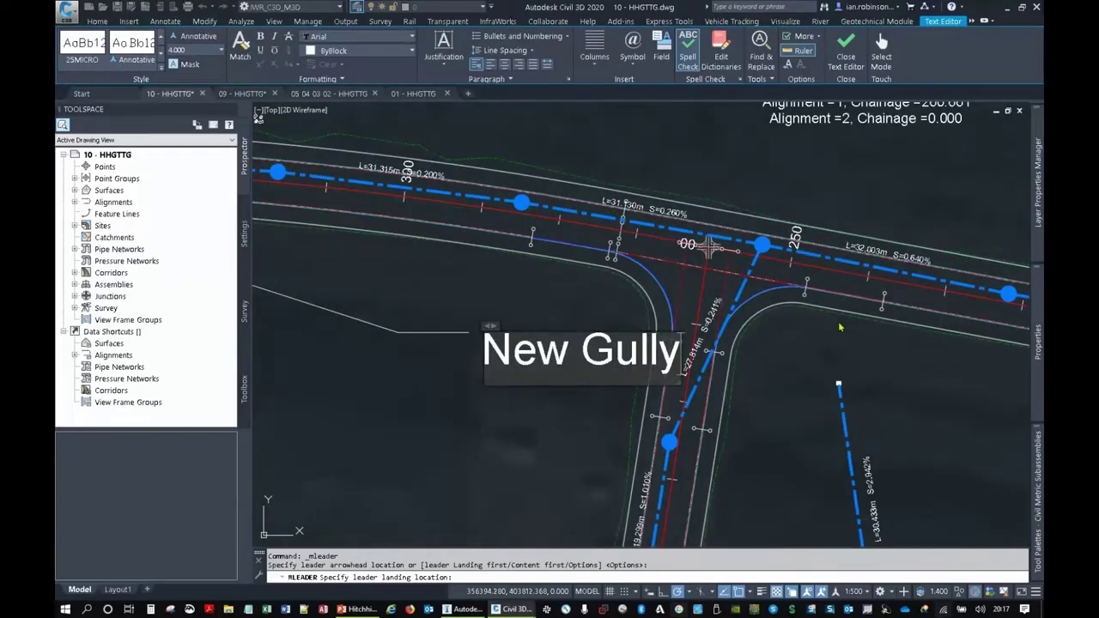
{"action": "left_click", "coordinate": [498, 434]}
- Move the New Gully leader's text lower and closer to its arrowhead
{"action": "left_click", "coordinate": [549, 350]}
{"action": "left_click", "coordinate": [543, 336]}
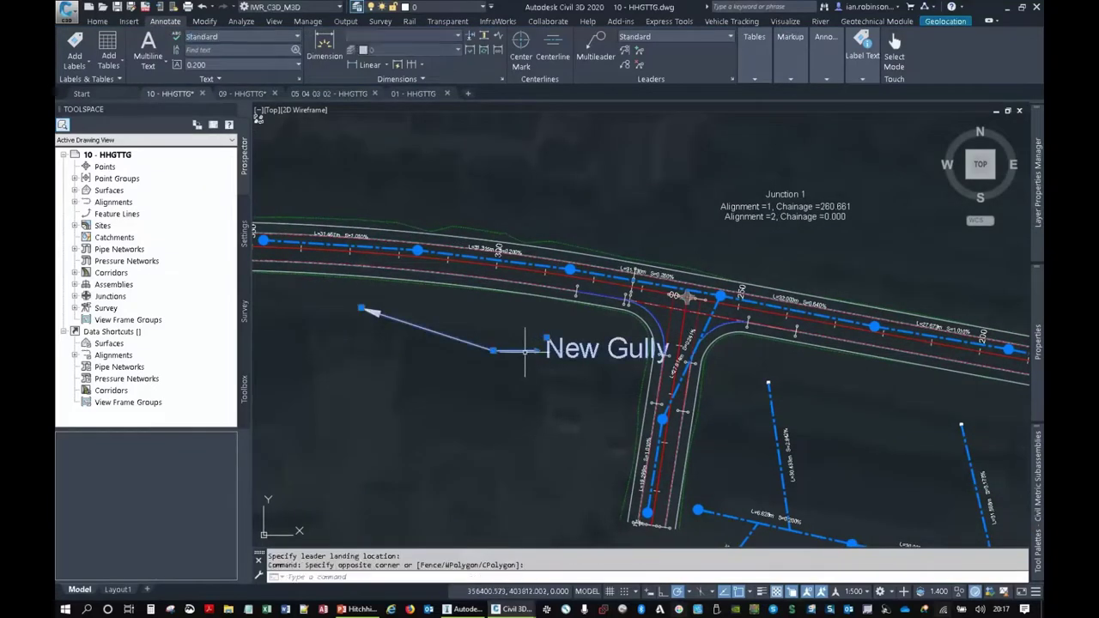
{"action": "left_click", "coordinate": [546, 336]}
{"action": "middle_click_drag", "start_coordinate": [429, 319], "coordinate": [617, 338]}
{"action": "key", "text": "Escape"}
- Open the Road Drainage pipe network for editing and choose to lay out structures only, with the 450 dia 750 effective structure
{"action": "scroll", "coordinate": [507, 313], "scroll_direction": "up", "scroll_amount": 2}
{"action": "middle_click_drag", "start_coordinate": [510, 289], "coordinate": [455, 275]}
{"action": "scroll", "coordinate": [455, 277], "scroll_direction": "up", "scroll_amount": 2}
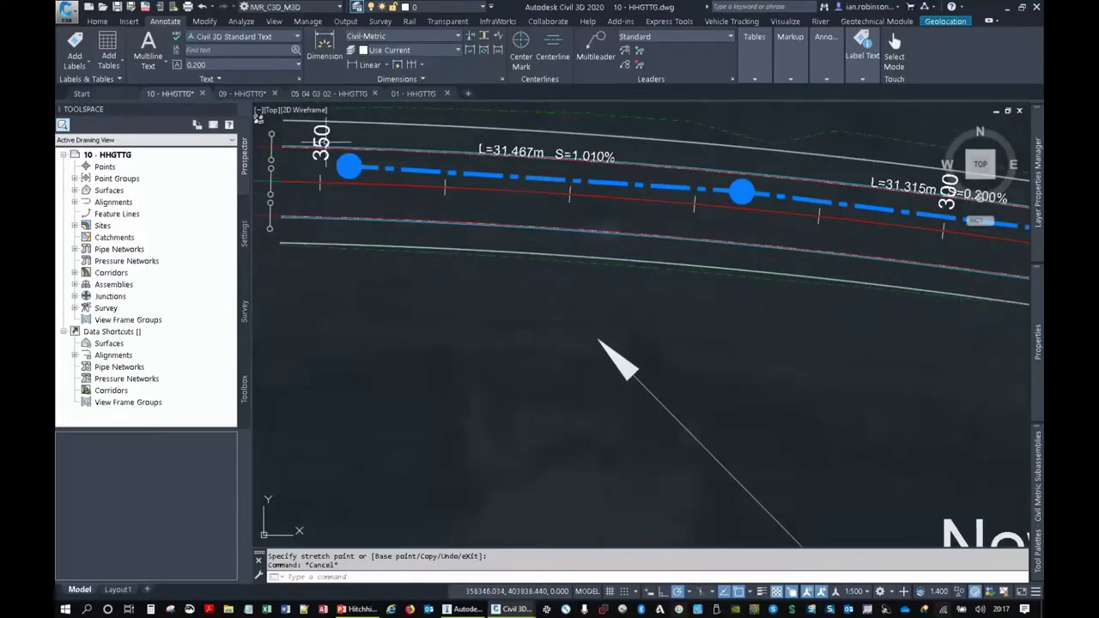
{"action": "left_click", "coordinate": [375, 166]}
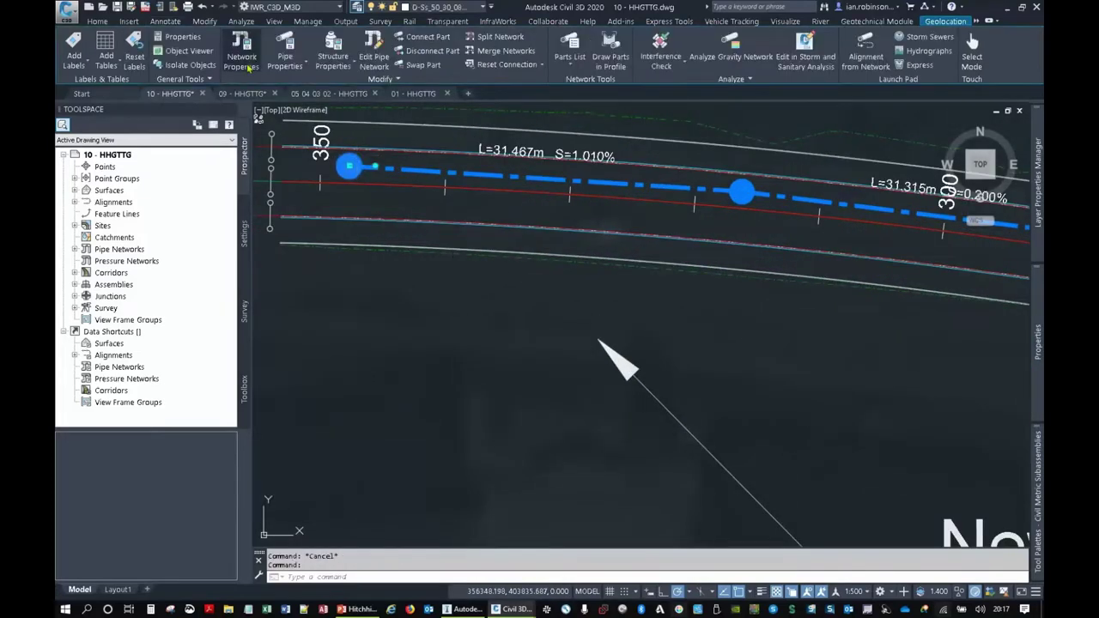
{"action": "left_click", "coordinate": [373, 53]}
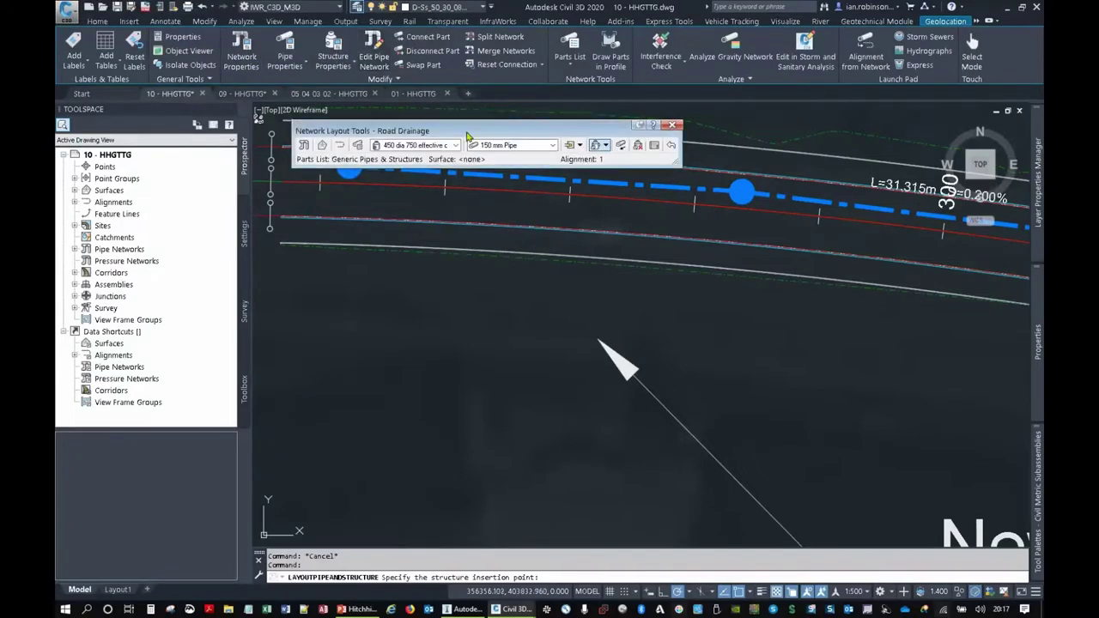
{"action": "left_click", "coordinate": [455, 145]}
{"action": "left_click", "coordinate": [441, 185]}
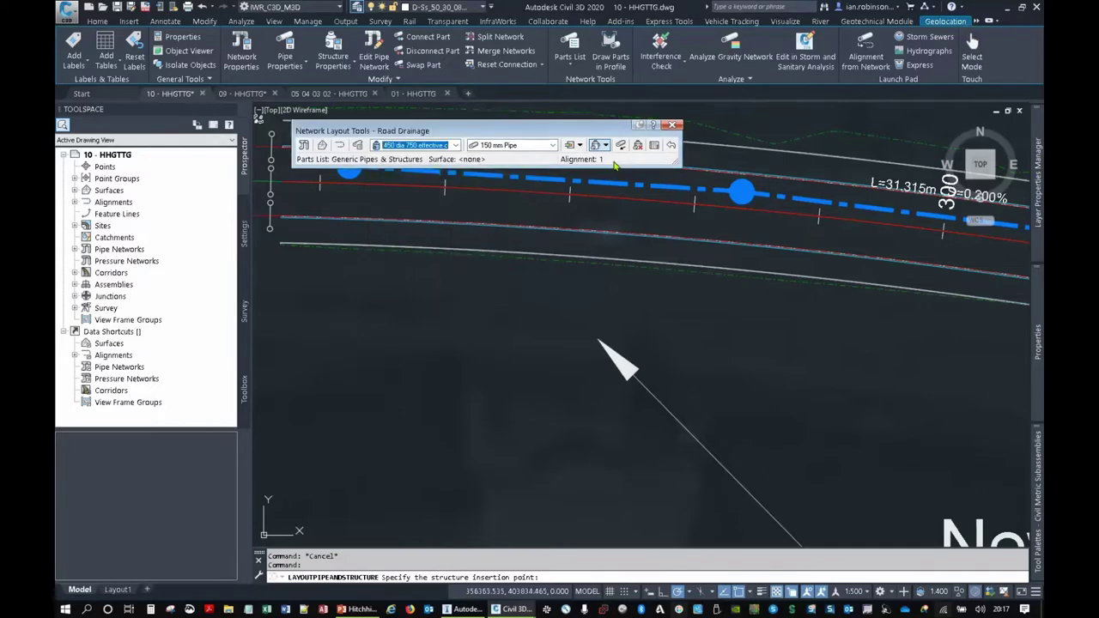
{"action": "left_click", "coordinate": [606, 145]}
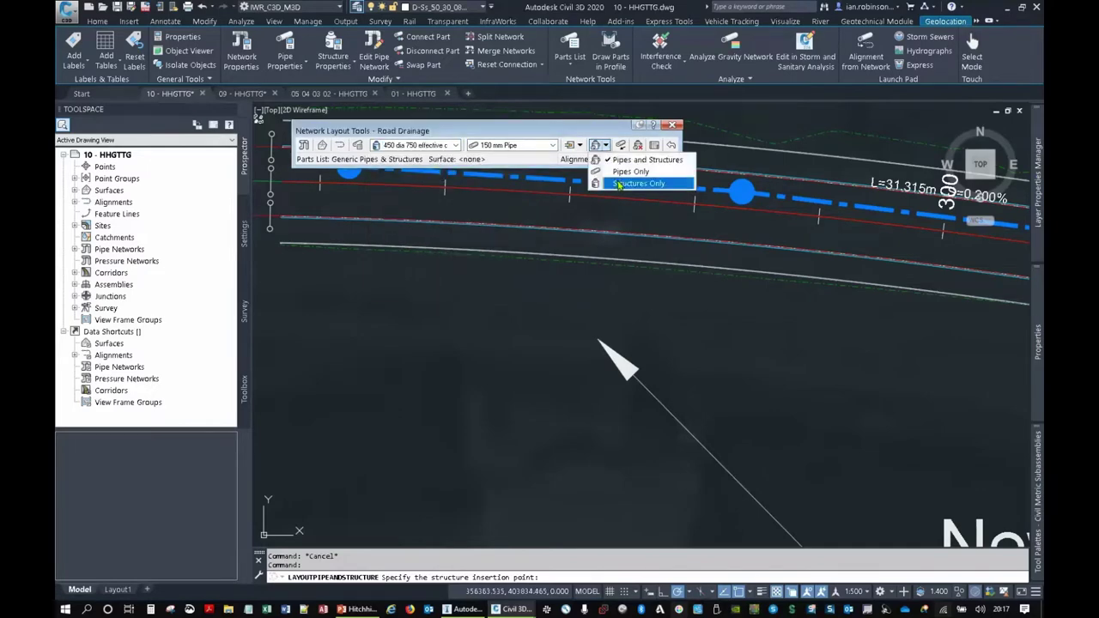
{"action": "left_click", "coordinate": [619, 184]}
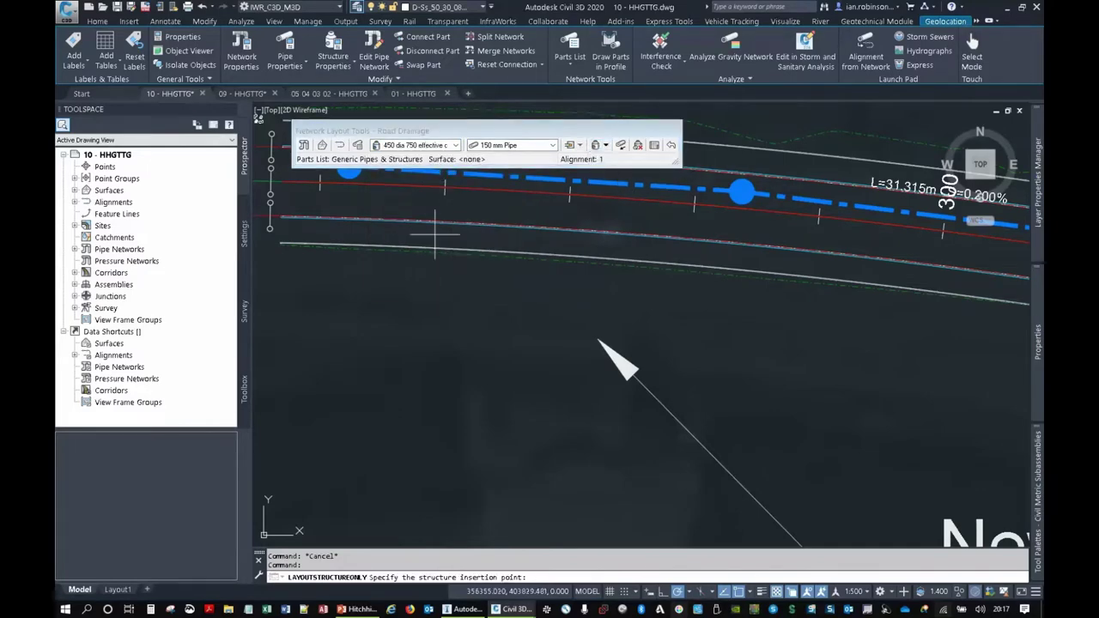
- Insert one structure just above the road's lower kerb line near chainage 350 and finish the network layout
{"action": "scroll", "coordinate": [435, 225], "scroll_direction": "up", "scroll_amount": 2}
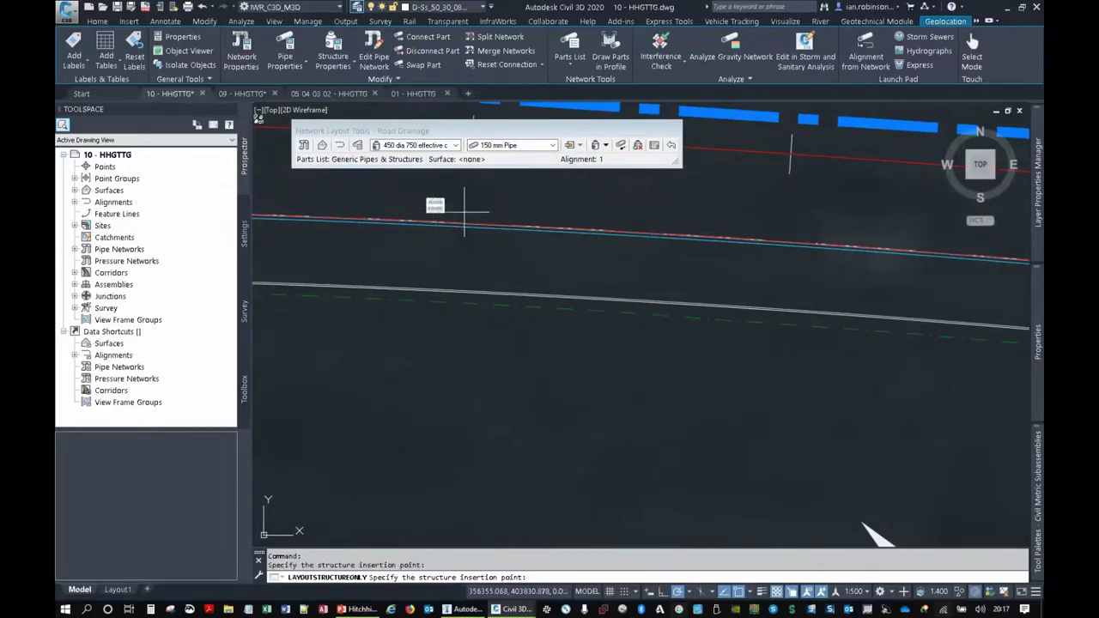
{"action": "mouse_move", "coordinate": [434, 203]}
{"action": "middle_mouse_down"}
{"action": "mouse_move", "coordinate": [466, 229]}
{"action": "mouse_move", "coordinate": [449, 245]}
{"action": "middle_mouse_up"}
{"action": "key", "text": "Escape"}
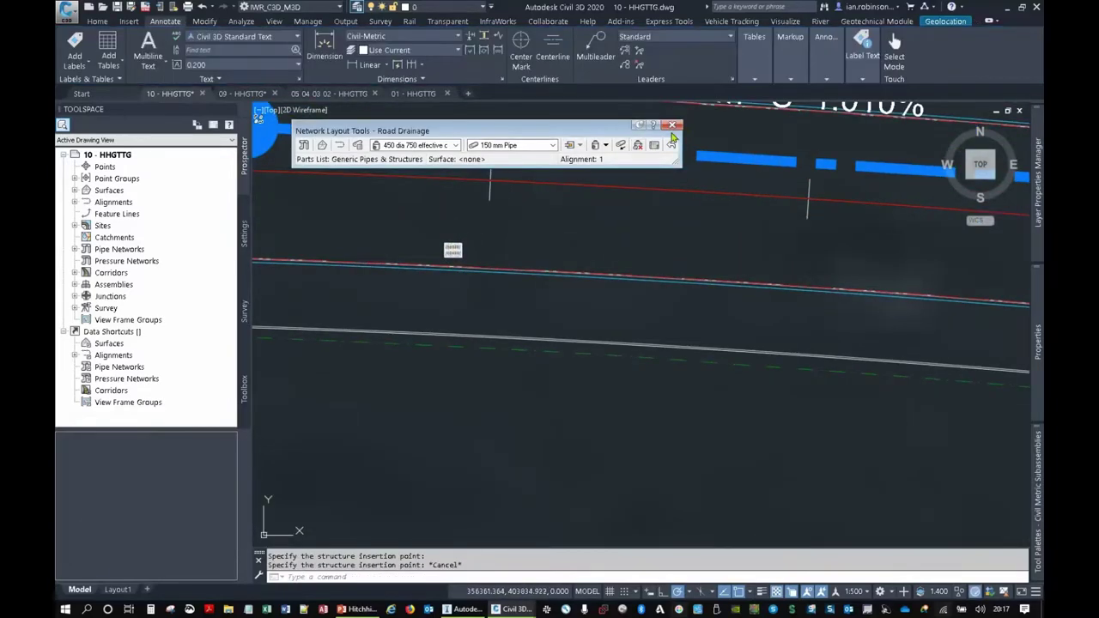
- Draw a rectangle below the road, to the left of the New Gully arrowhead
{"action": "scroll", "coordinate": [527, 306], "scroll_direction": "down", "scroll_amount": 1}
{"action": "mouse_move", "coordinate": [527, 306]}
{"action": "middle_mouse_down"}
{"action": "mouse_move", "coordinate": [605, 236]}
{"action": "mouse_move", "coordinate": [503, 270]}
{"action": "middle_mouse_up"}
{"action": "scroll", "coordinate": [605, 236], "scroll_direction": "down", "scroll_amount": 1}
{"action": "type", "text": "rec"}
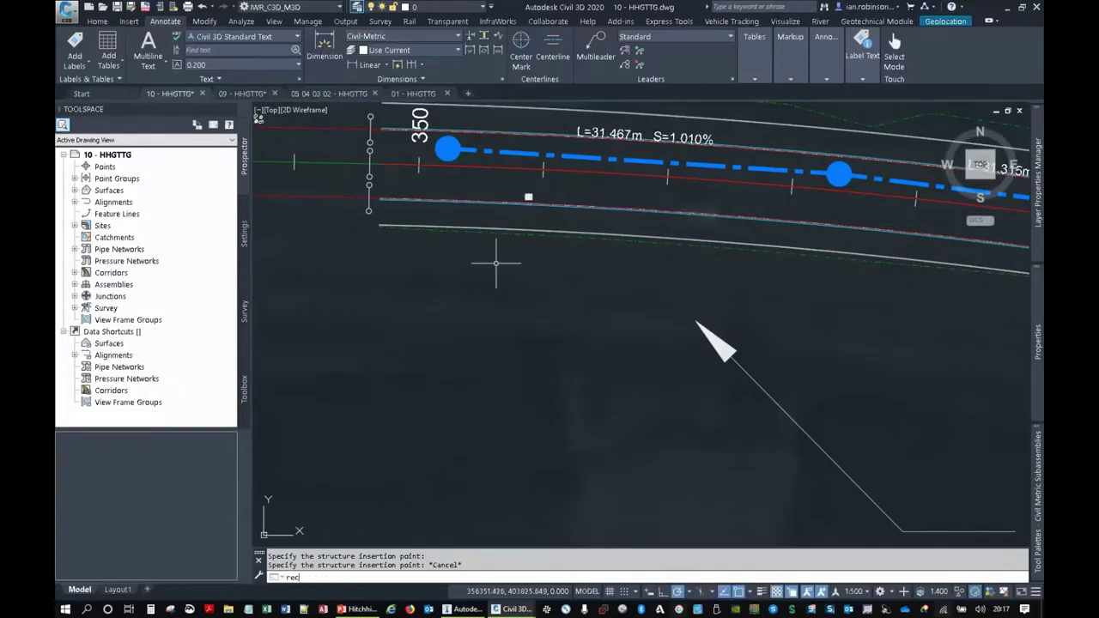
{"action": "key", "text": "Return"}
{"action": "left_click", "coordinate": [459, 278]}
{"action": "left_click", "coordinate": [624, 384]}
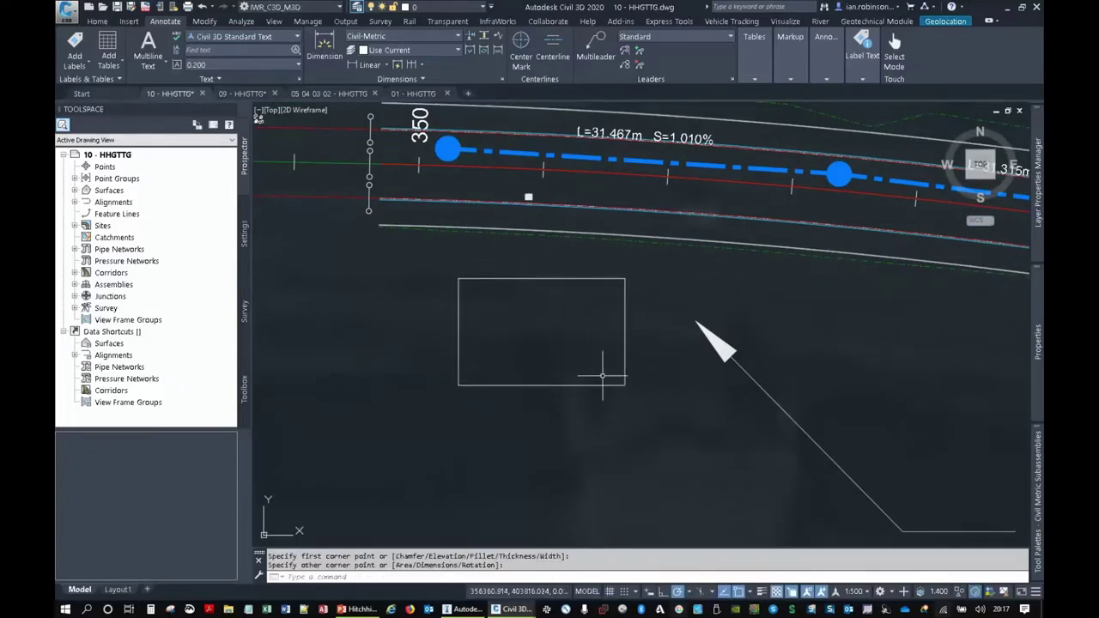
- Add multiline text reading "Foundation" inside the rectangle below the road
{"action": "type", "text": "t"}
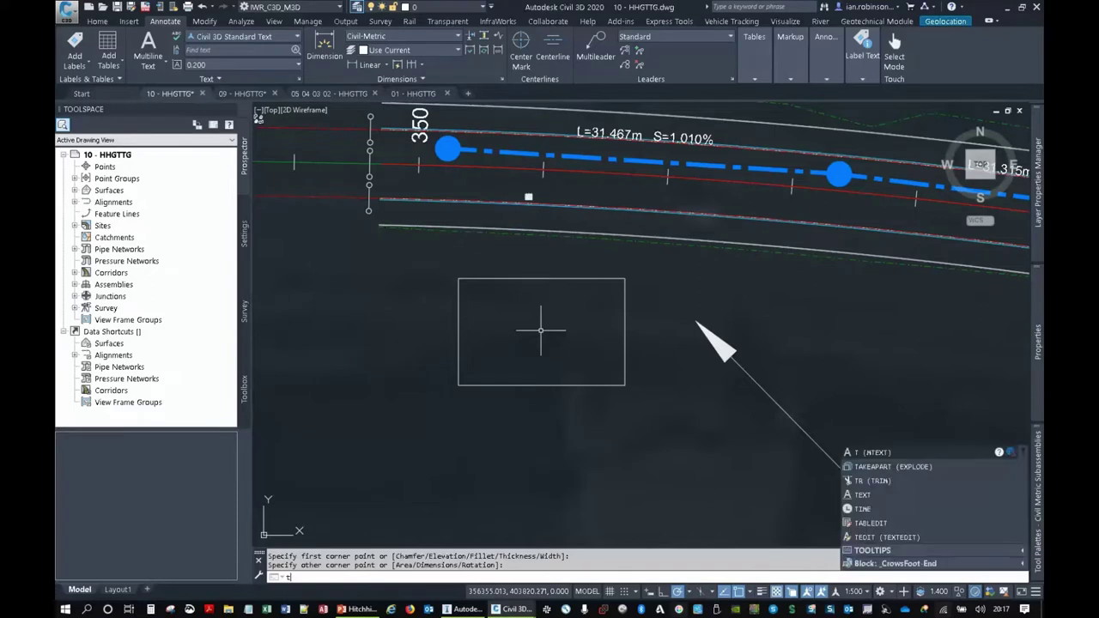
{"action": "key", "text": "Return"}
{"action": "left_click", "coordinate": [508, 319]}
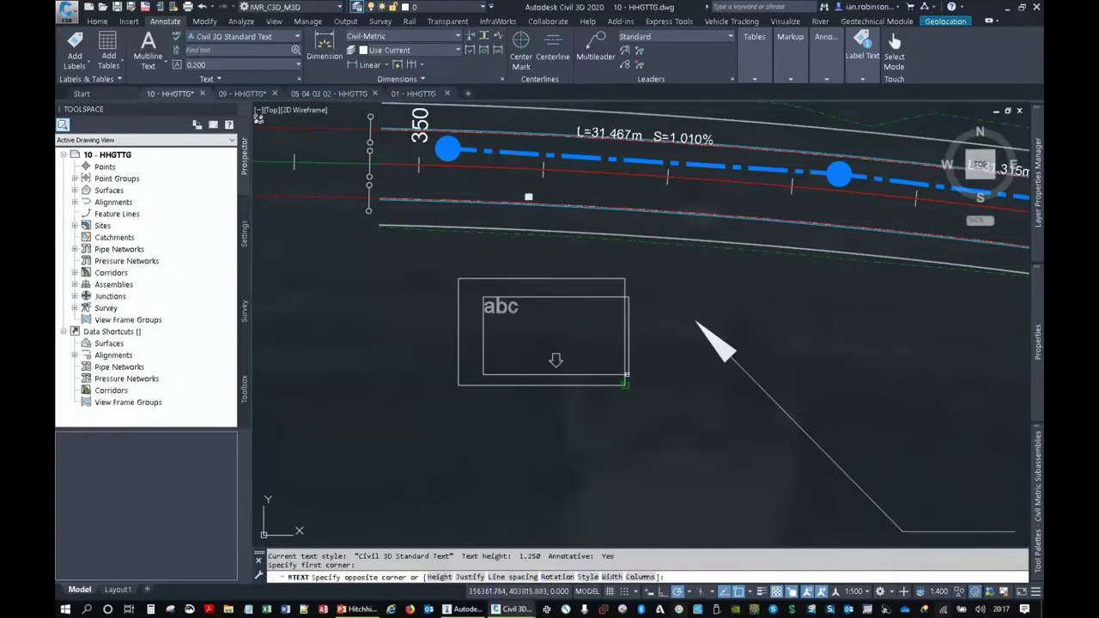
{"action": "left_click", "coordinate": [610, 369]}
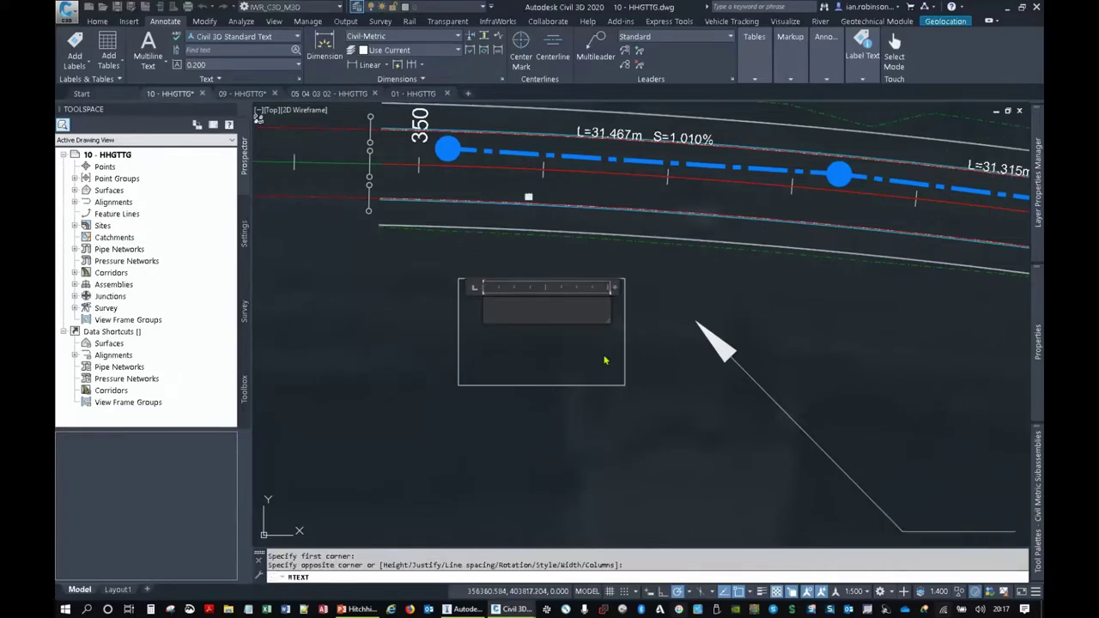
{"action": "type", "text": "Foundation"}
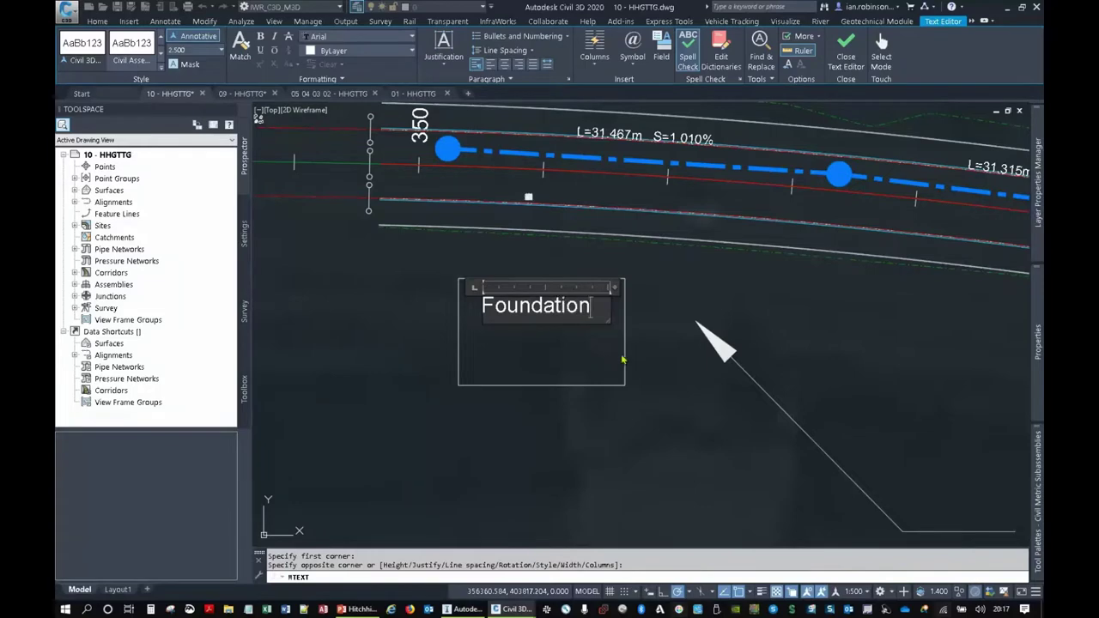
{"action": "left_click", "coordinate": [642, 352]}
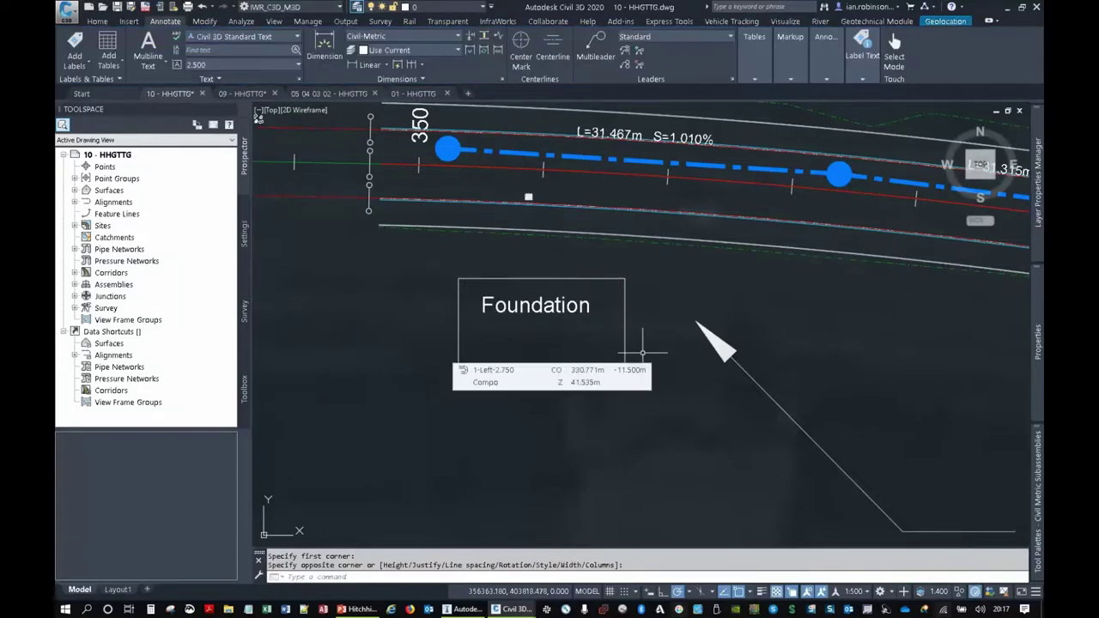
- Review the drawing's surfaces and look through the undo history for the Erase command
{"action": "scroll", "coordinate": [581, 262], "scroll_direction": "down", "scroll_amount": 8}
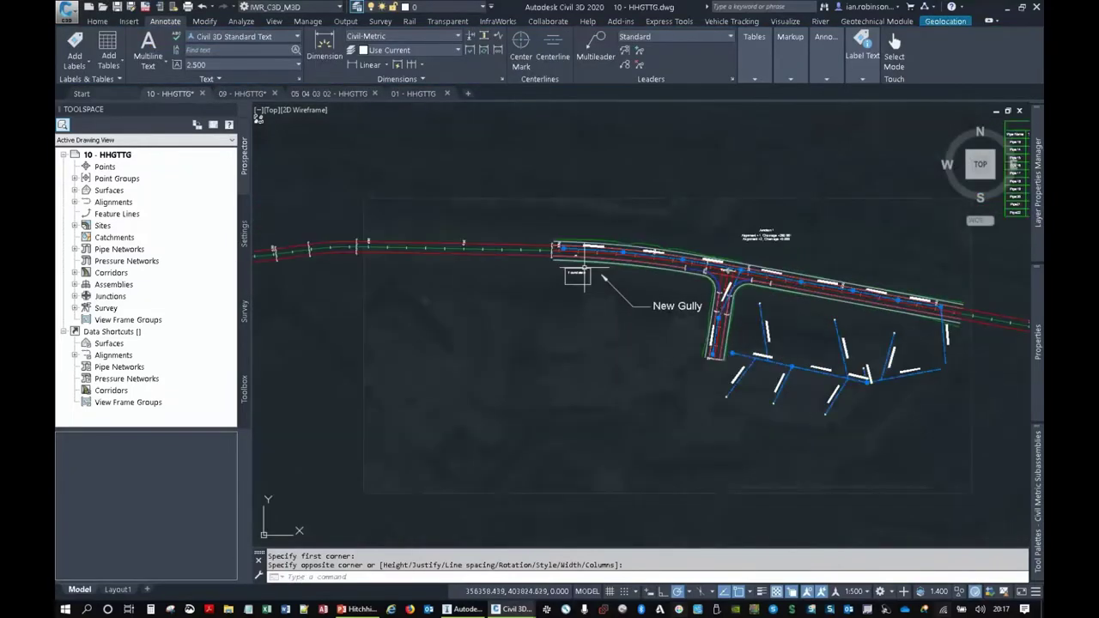
{"action": "middle_click_drag", "start_coordinate": [583, 268], "coordinate": [551, 242]}
{"action": "left_click", "coordinate": [74, 190]}
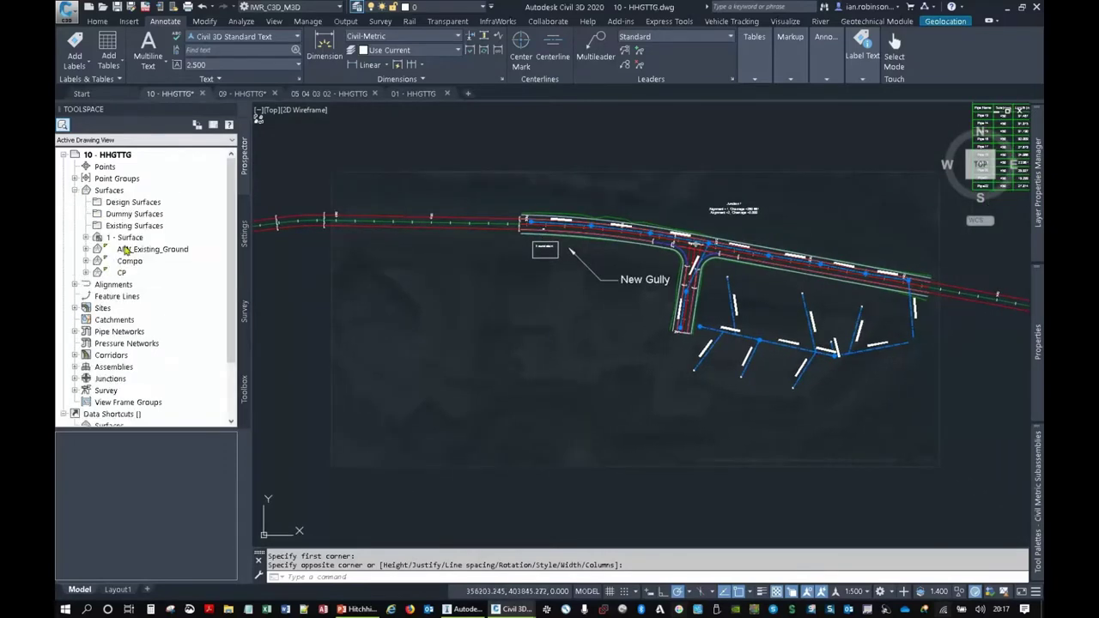
{"action": "left_click", "coordinate": [212, 7]}
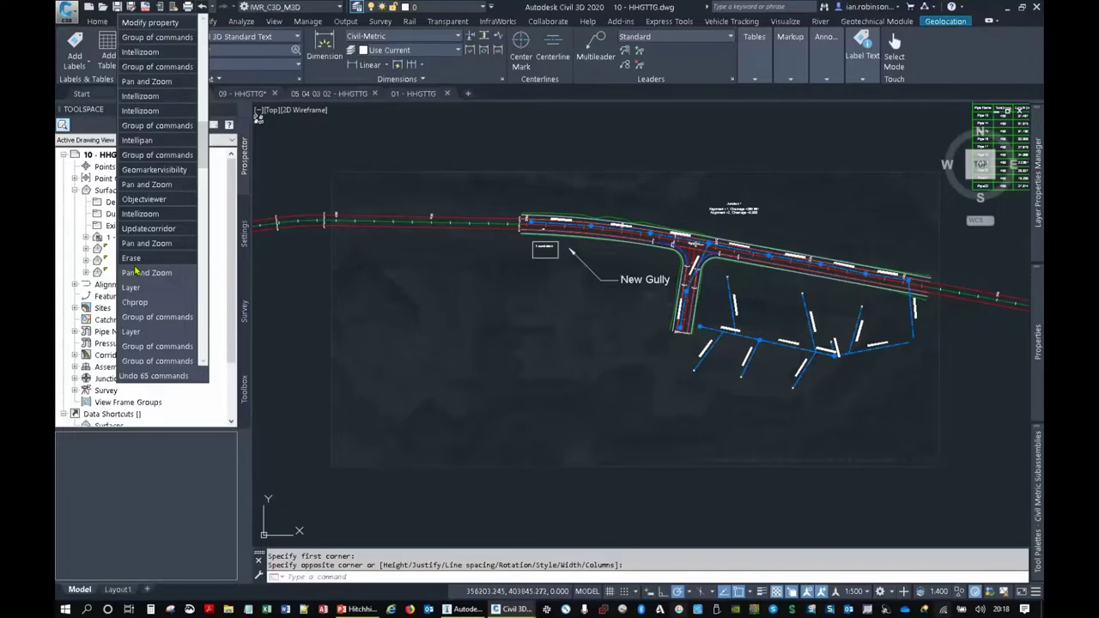
{"action": "left_click", "coordinate": [270, 177]}
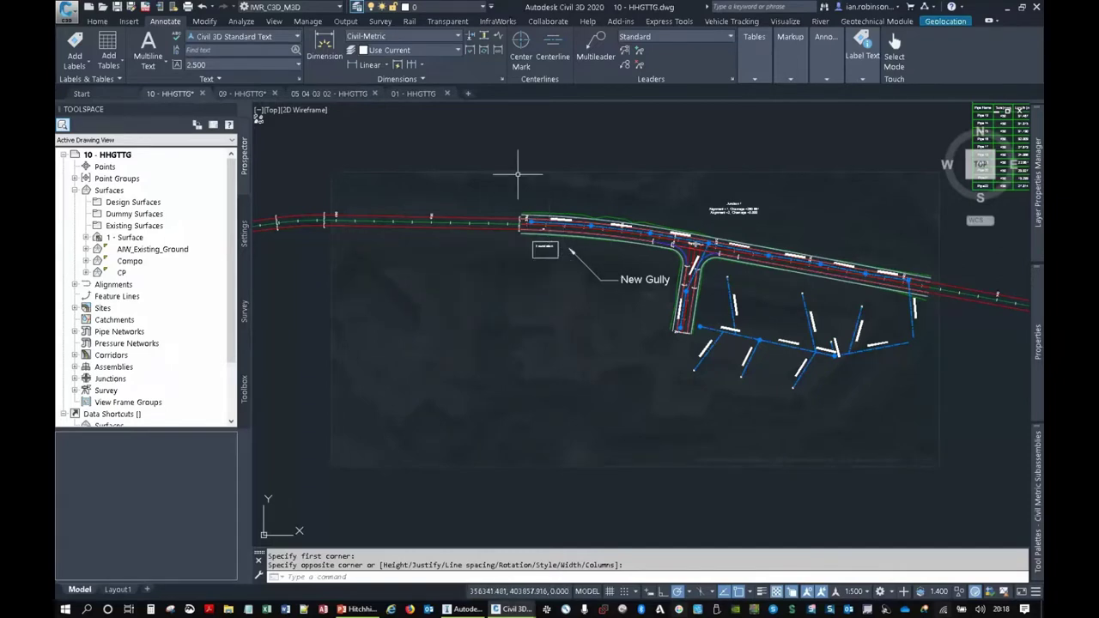
- Restore the last erased objects with the OOPS command and check the area around the New Gully leader
{"action": "type", "text": "OOPS"}
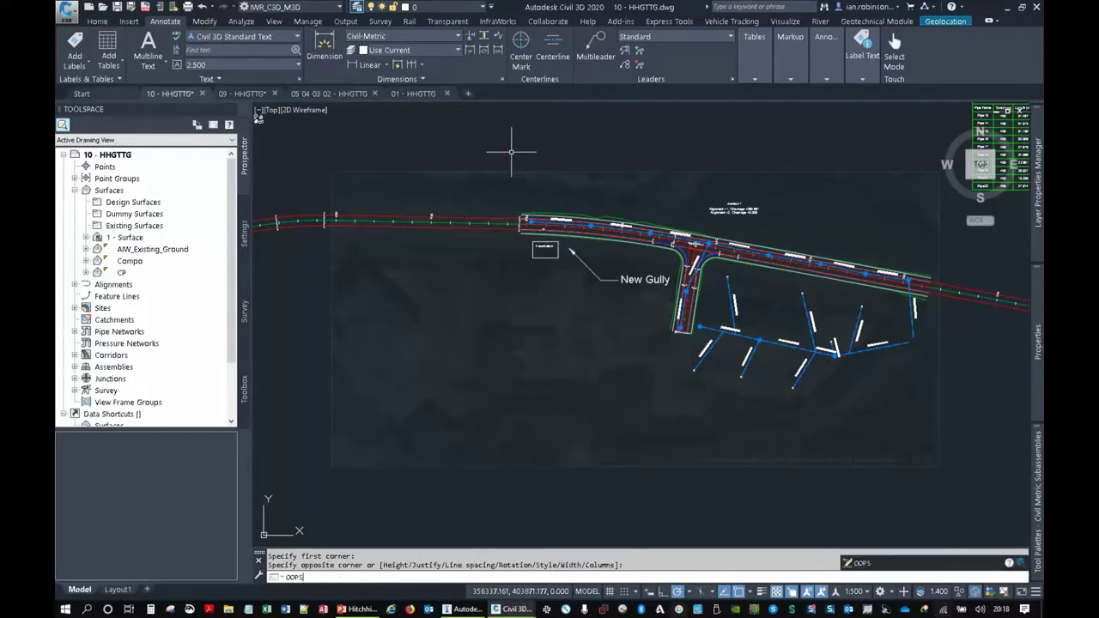
{"action": "key", "text": "Return"}
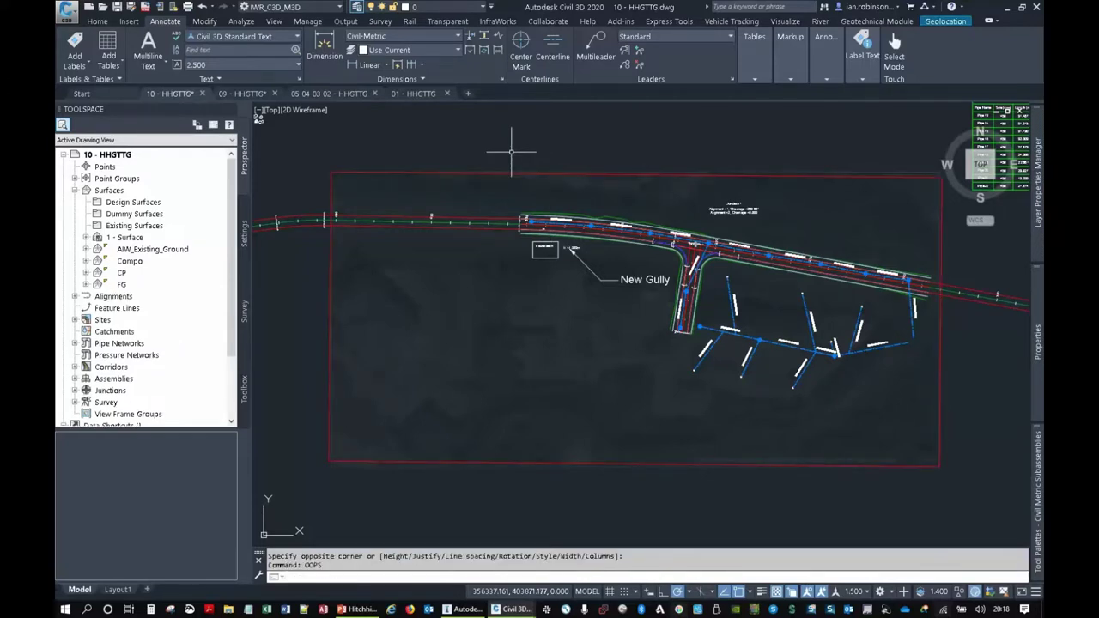
{"action": "scroll", "coordinate": [545, 244], "scroll_direction": "up", "scroll_amount": 4}
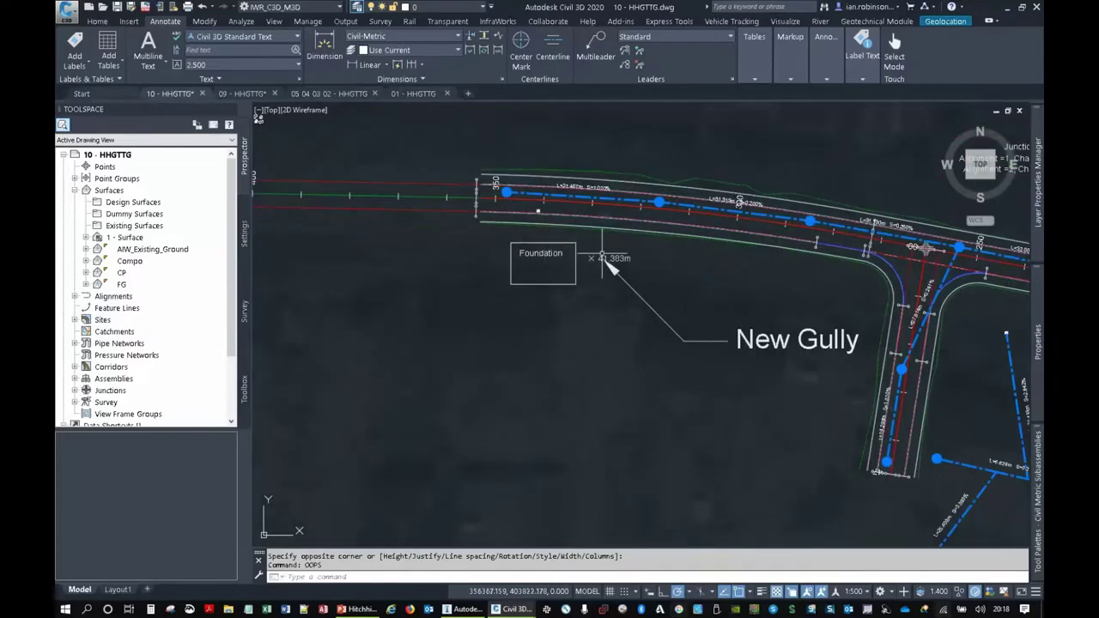
{"action": "scroll", "coordinate": [607, 265], "scroll_direction": "up", "scroll_amount": 2}
{"action": "key", "text": "Delete"}
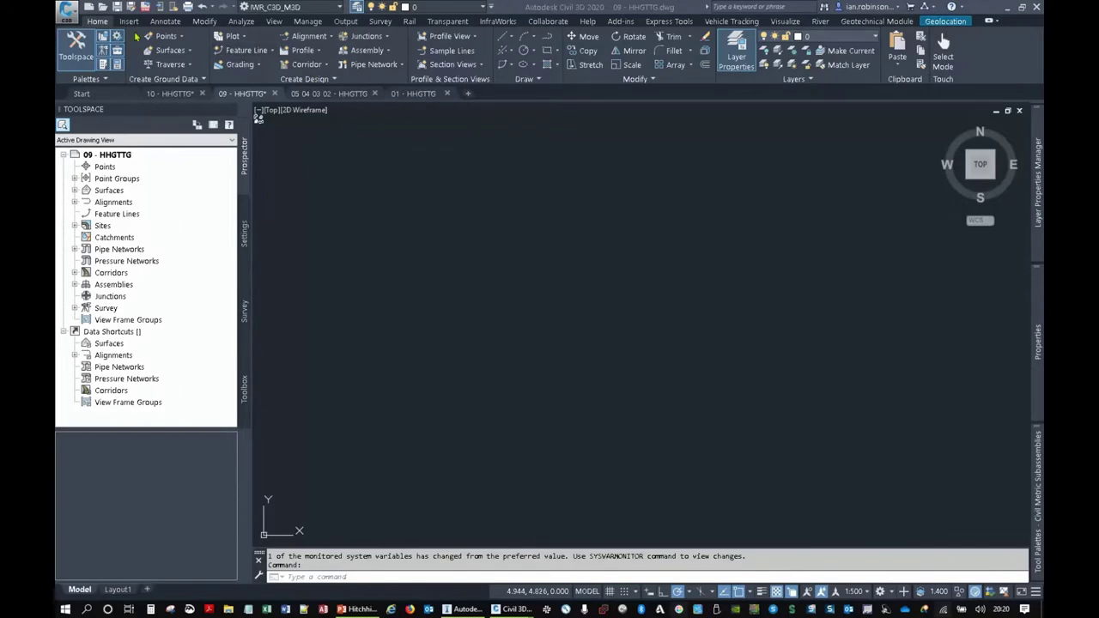
- Browse the Civil Metric Subassemblies tool palettes, including the UK and Ireland Country Kit and UKIE Junction Assemblies palettes
{"action": "left_click", "coordinate": [104, 65]}
{"action": "left_click", "coordinate": [104, 65]}
{"action": "mouse_move", "coordinate": [1036, 454]}
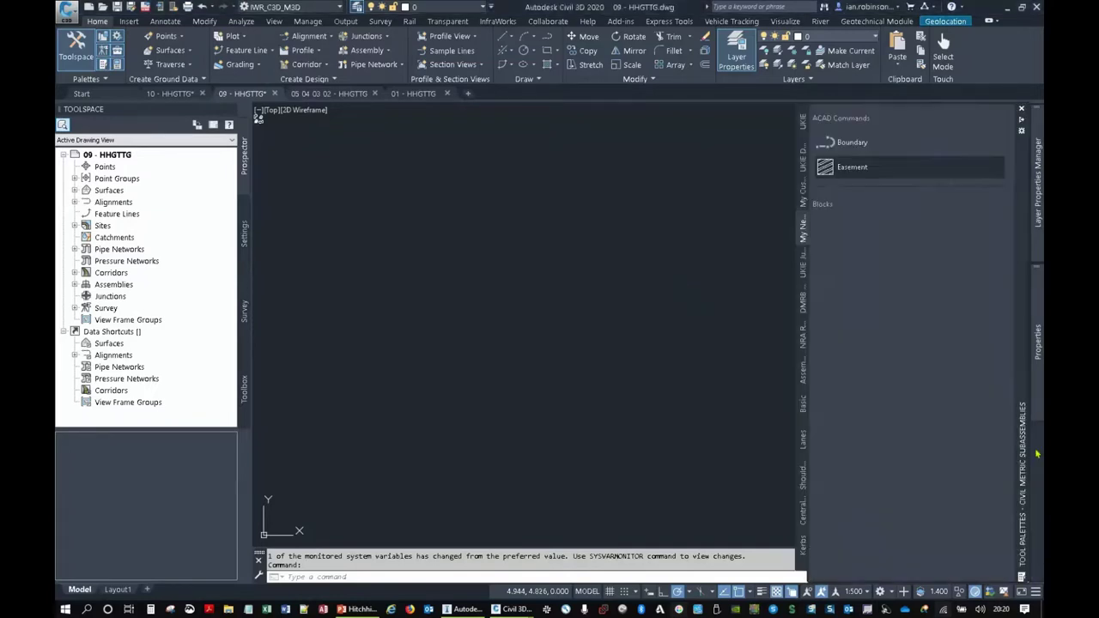
{"action": "left_click", "coordinate": [803, 125]}
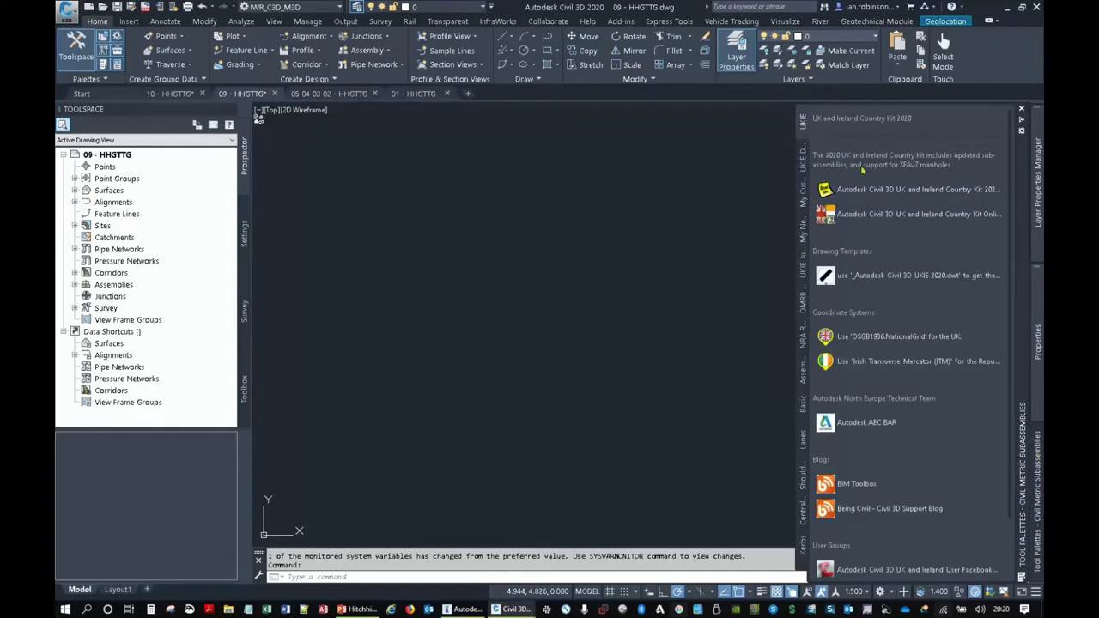
{"action": "left_click", "coordinate": [802, 161]}
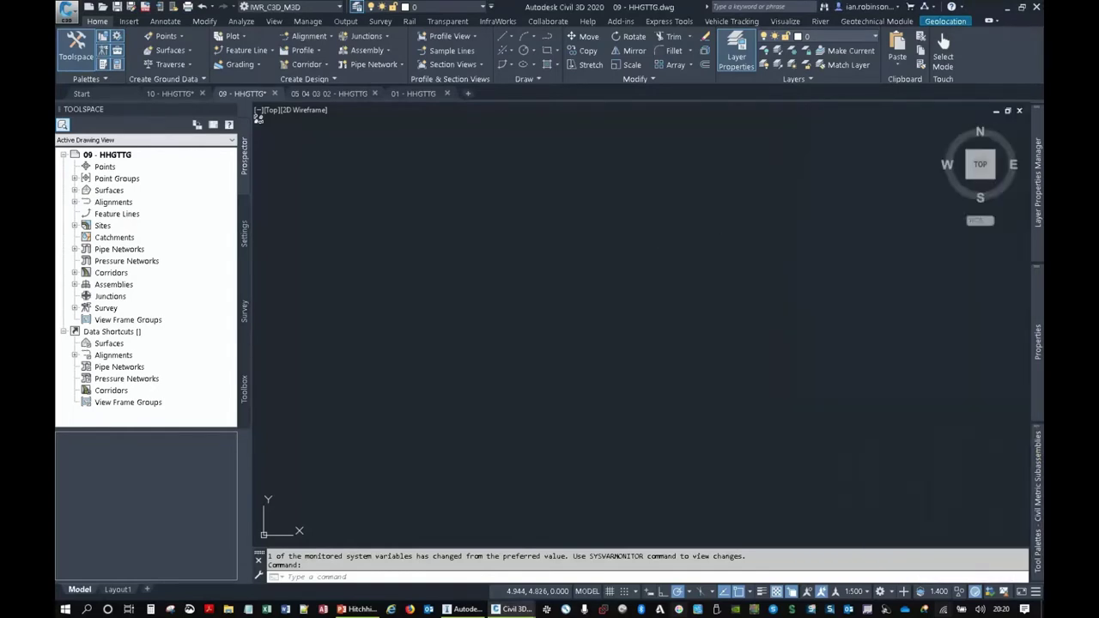
{"action": "mouse_move", "coordinate": [1026, 462]}
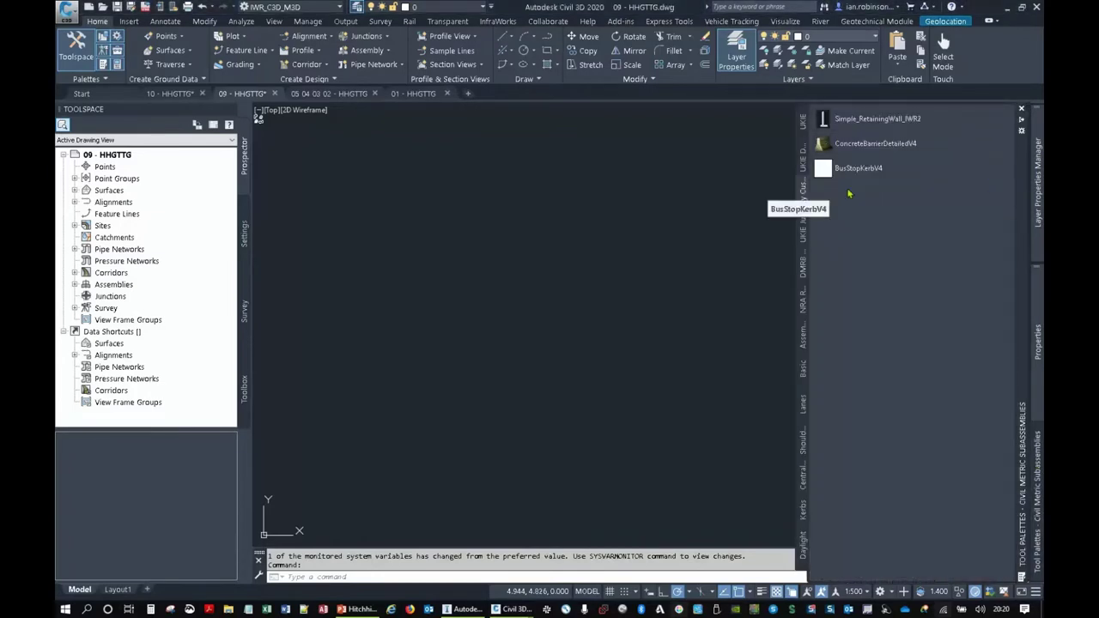
{"action": "left_click", "coordinate": [806, 232]}
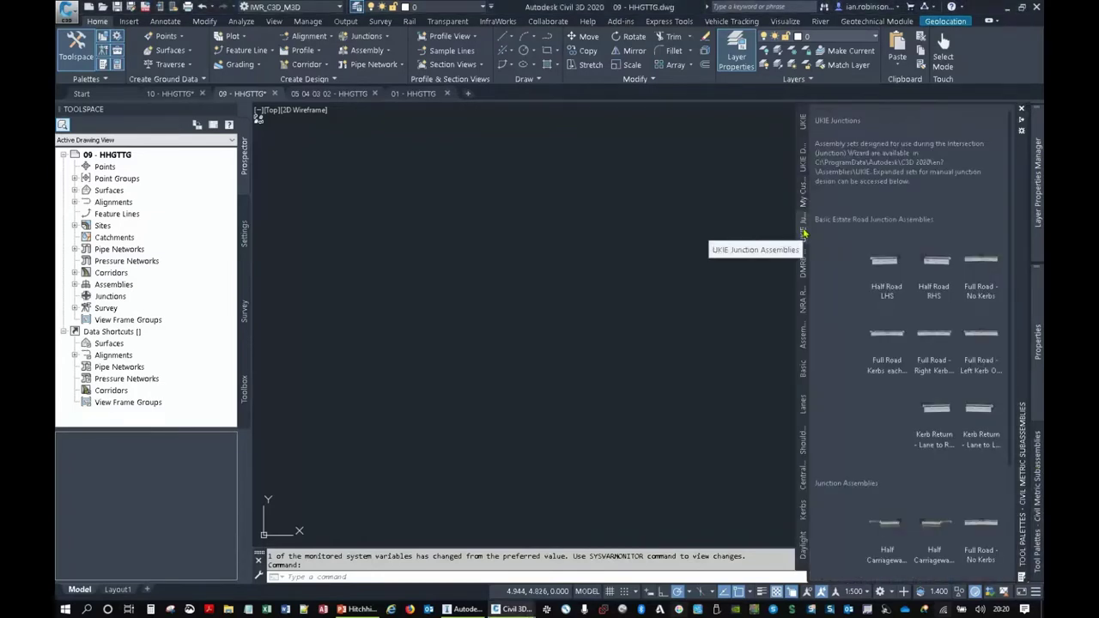
- Create a new tool palette after the custom subassemblies palette, named with the owner's first name followed by "Brilliant Stuff"
{"action": "left_click", "coordinate": [804, 198]}
{"action": "right_click", "coordinate": [1027, 170]}
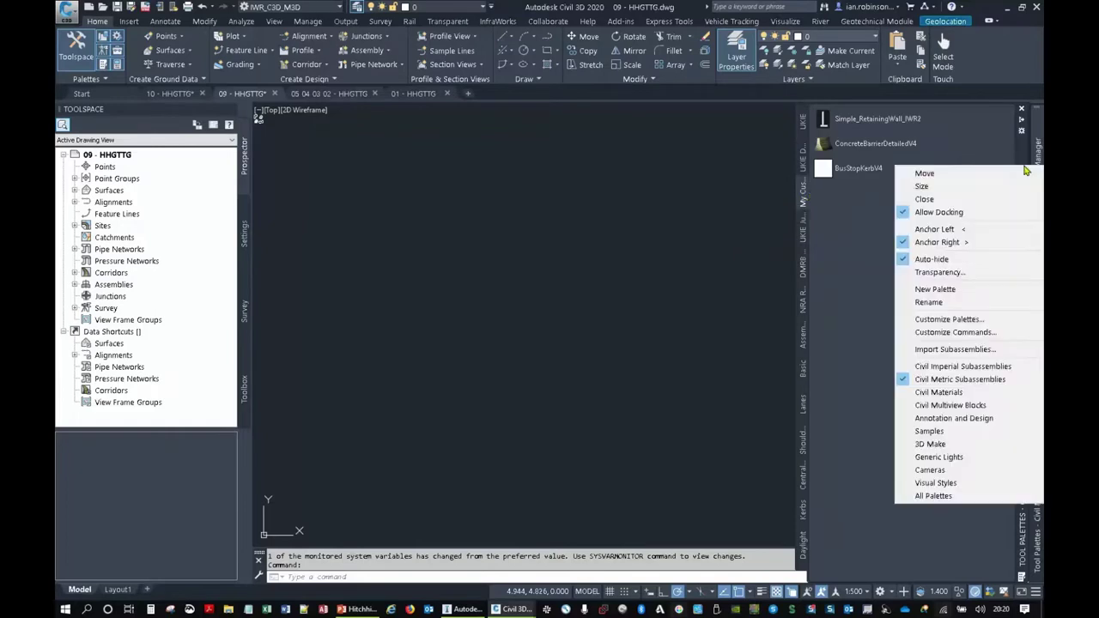
{"action": "left_click", "coordinate": [932, 289]}
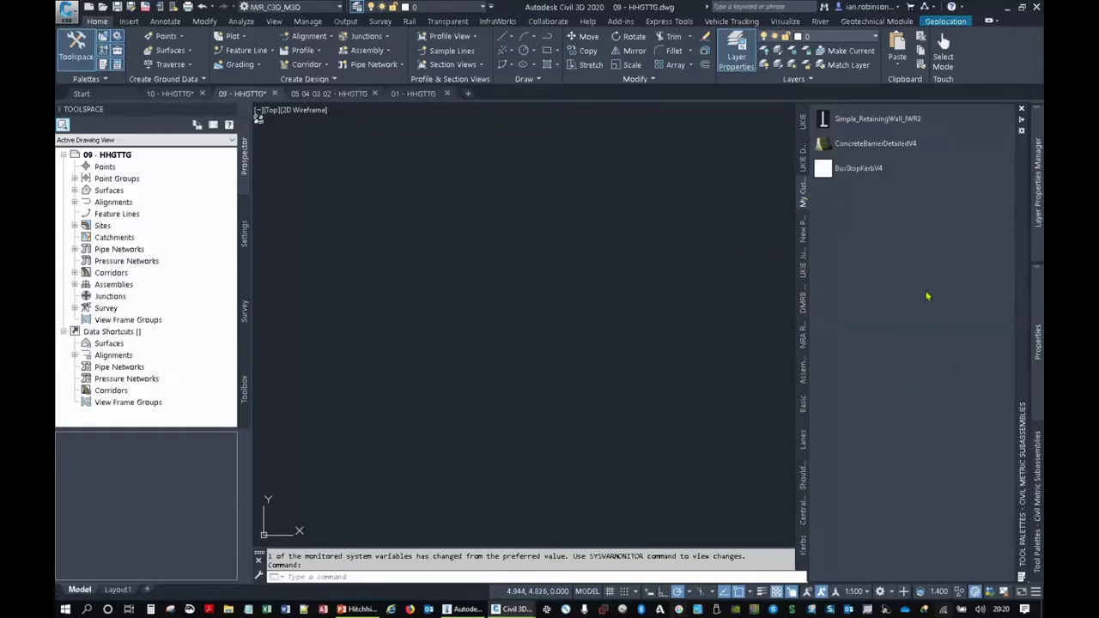
{"action": "type", "text": "Ians Brilliant Stuff"}
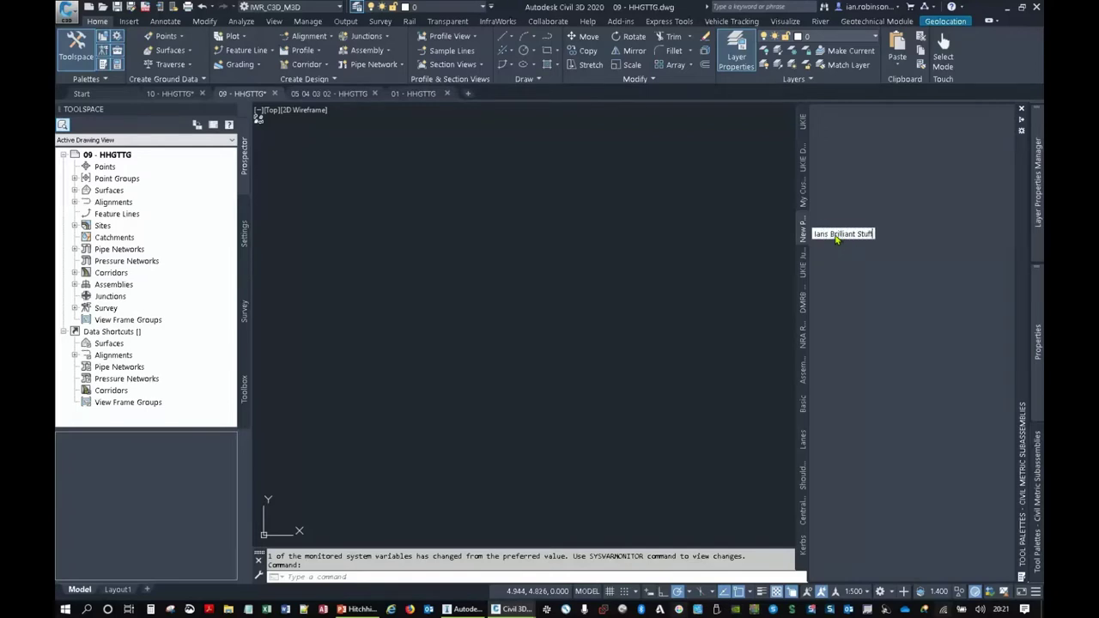
{"action": "key", "text": "Return"}
- Add a text heading reading "Commands" to the new, empty tool palette
{"action": "right_click", "coordinate": [857, 159]}
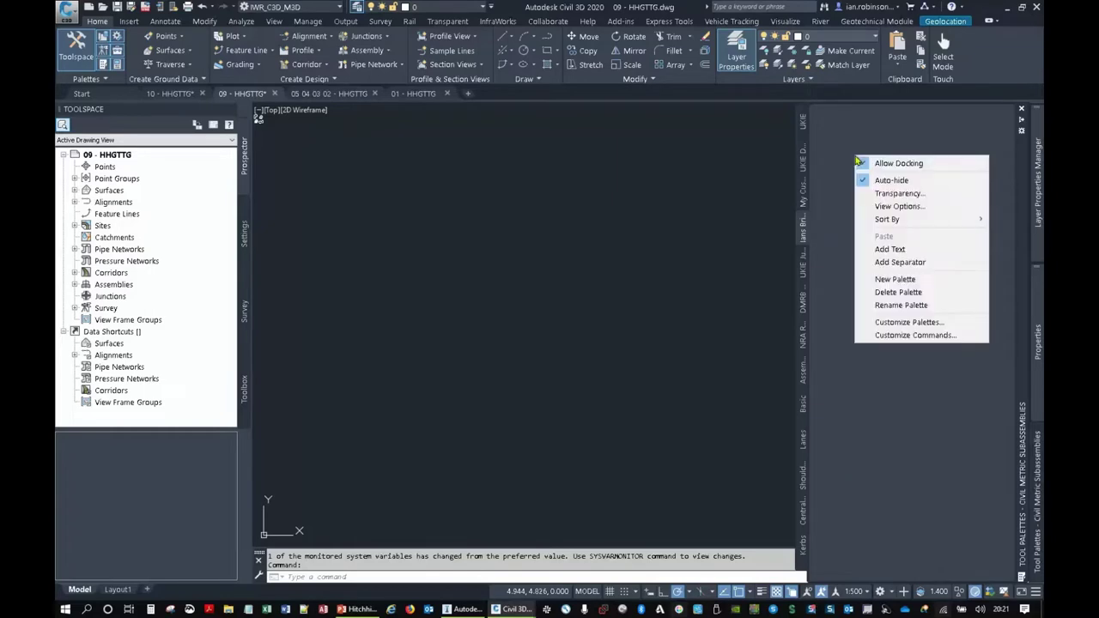
{"action": "left_click", "coordinate": [889, 249]}
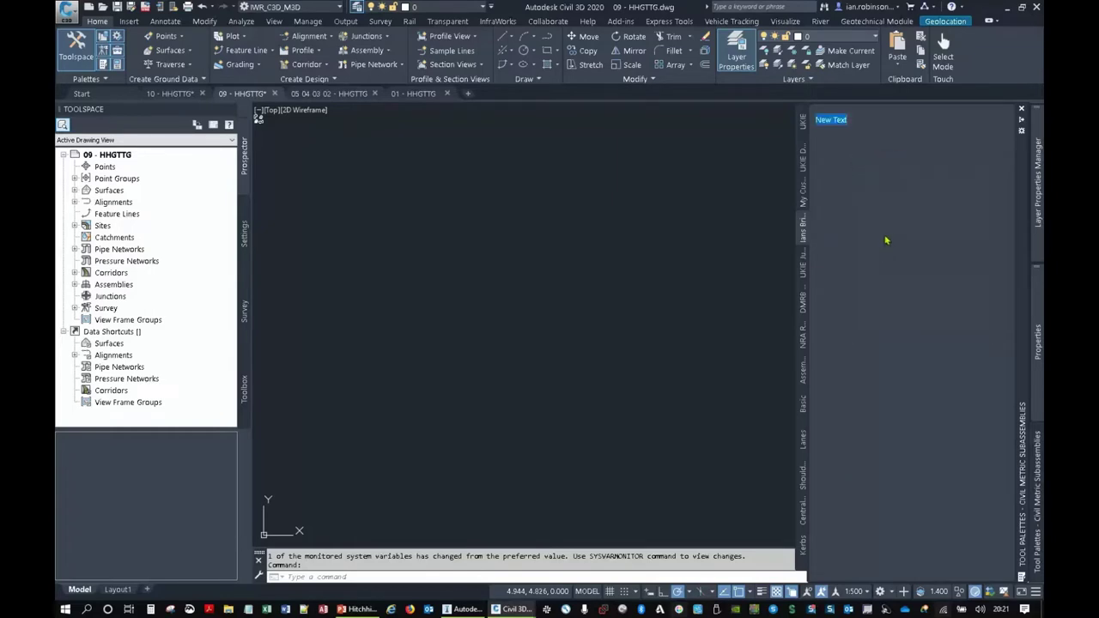
{"action": "type", "text": "d"}
{"action": "type", "text": "omman"}
{"action": "type", "text": "ds"}
{"action": "key", "text": "Return"}
- Add a second text heading reading "Blocks" below the Commands heading on the palette
{"action": "right_click", "coordinate": [886, 240]}
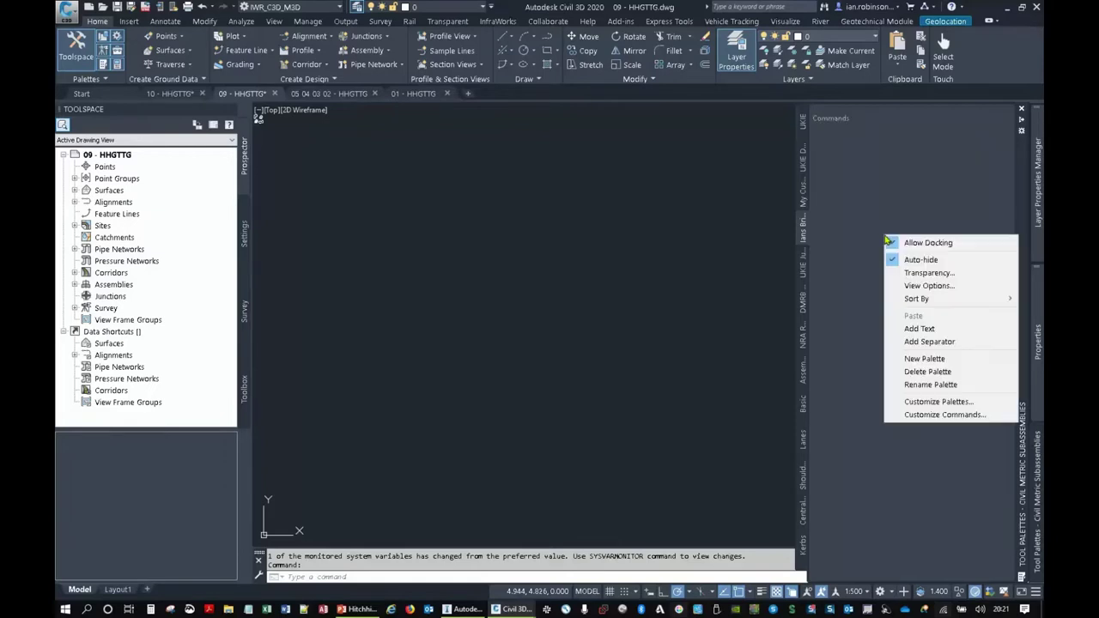
{"action": "left_click", "coordinate": [910, 333]}
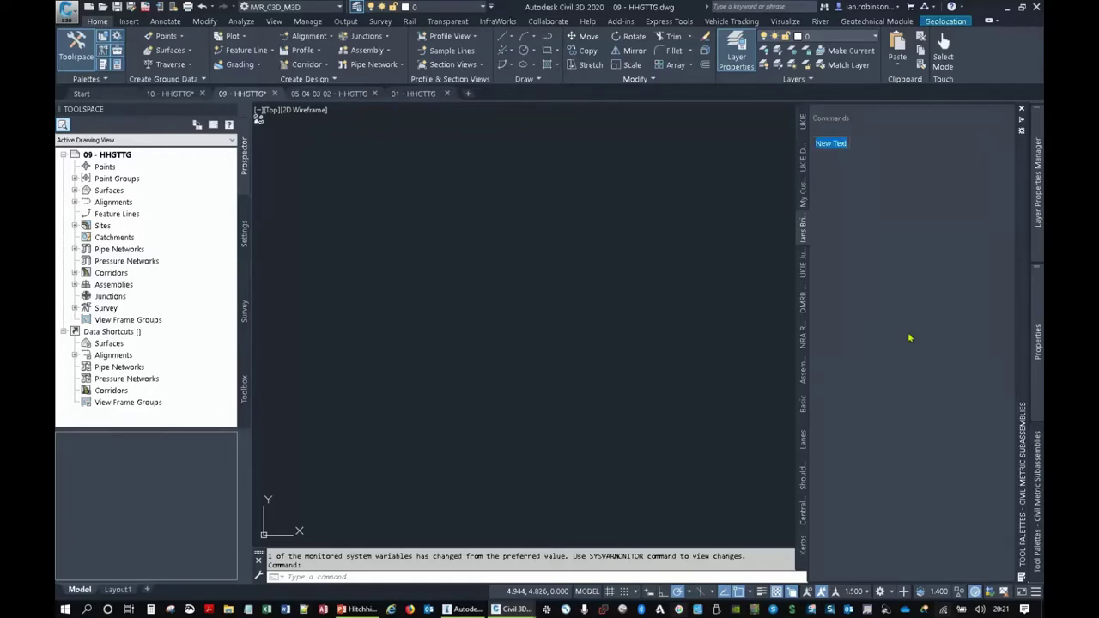
{"action": "type", "text": "Blocks"}
{"action": "key", "text": "Return"}
- Add a separator to the palette and place it between the Commands and Blocks headings
{"action": "right_click", "coordinate": [910, 337]}
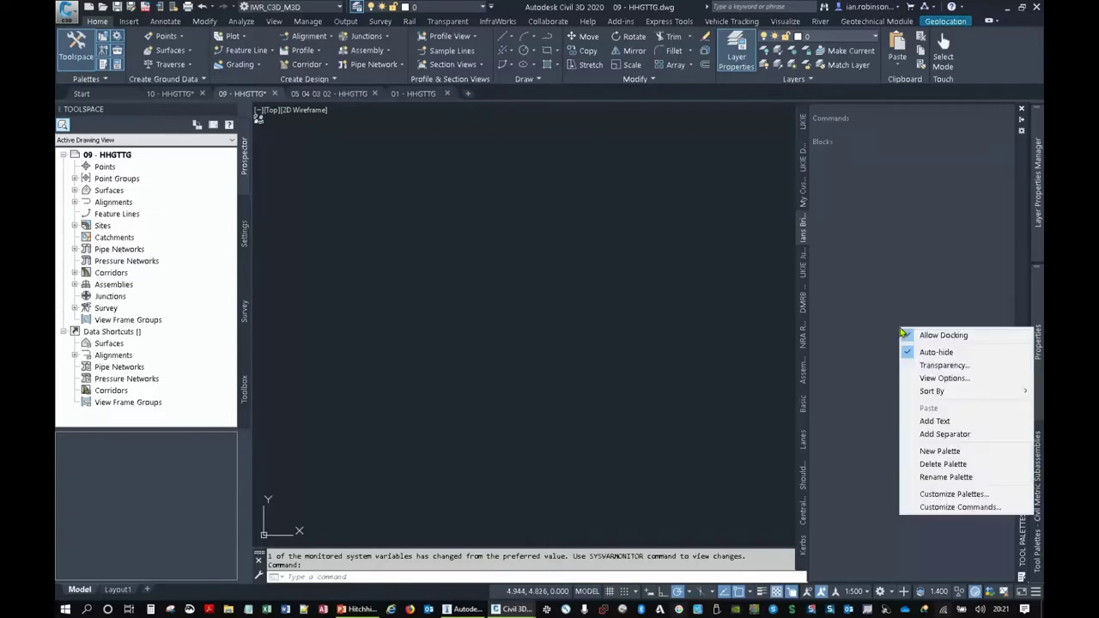
{"action": "left_click", "coordinate": [930, 435]}
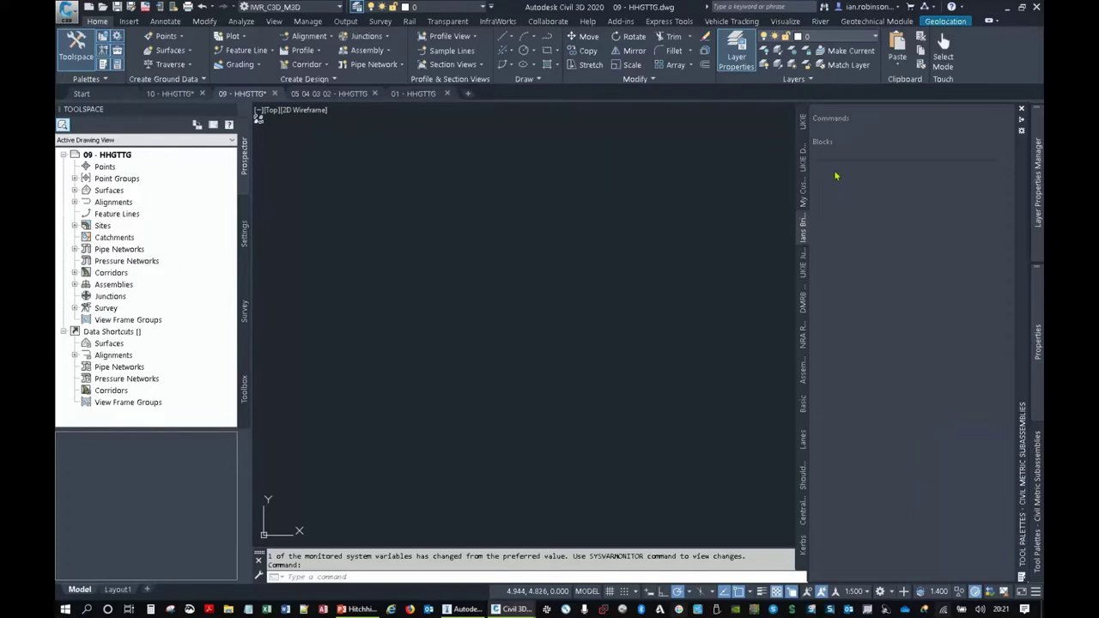
{"action": "left_click_drag", "start_coordinate": [835, 164], "coordinate": [836, 134]}
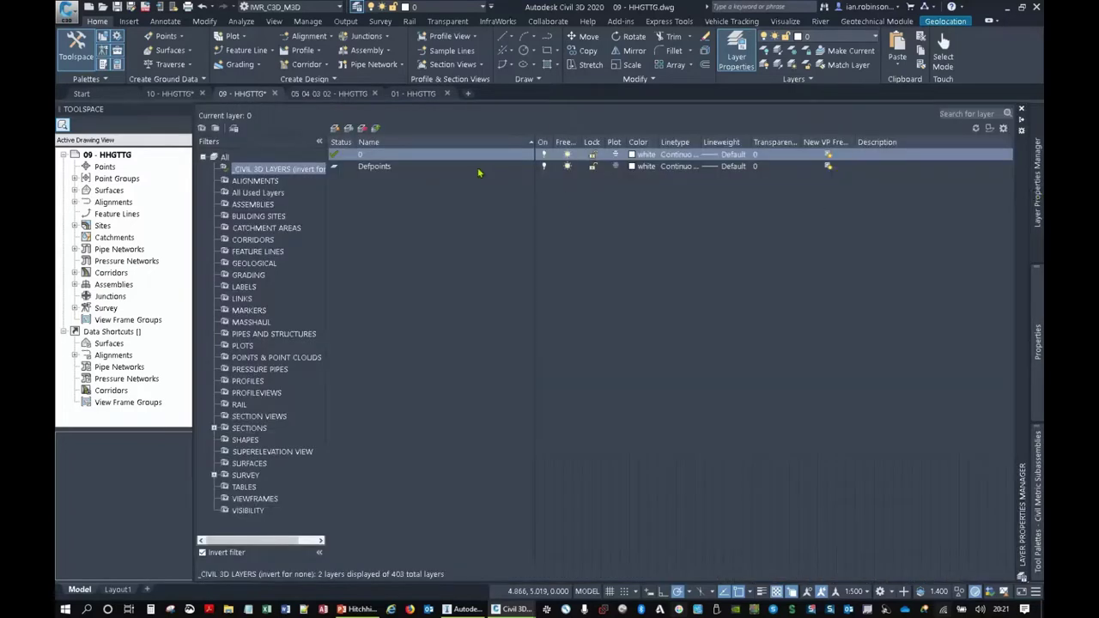
- Create a new layer named "Boundary" and give it index color 70
{"action": "key", "text": "alt+n"}
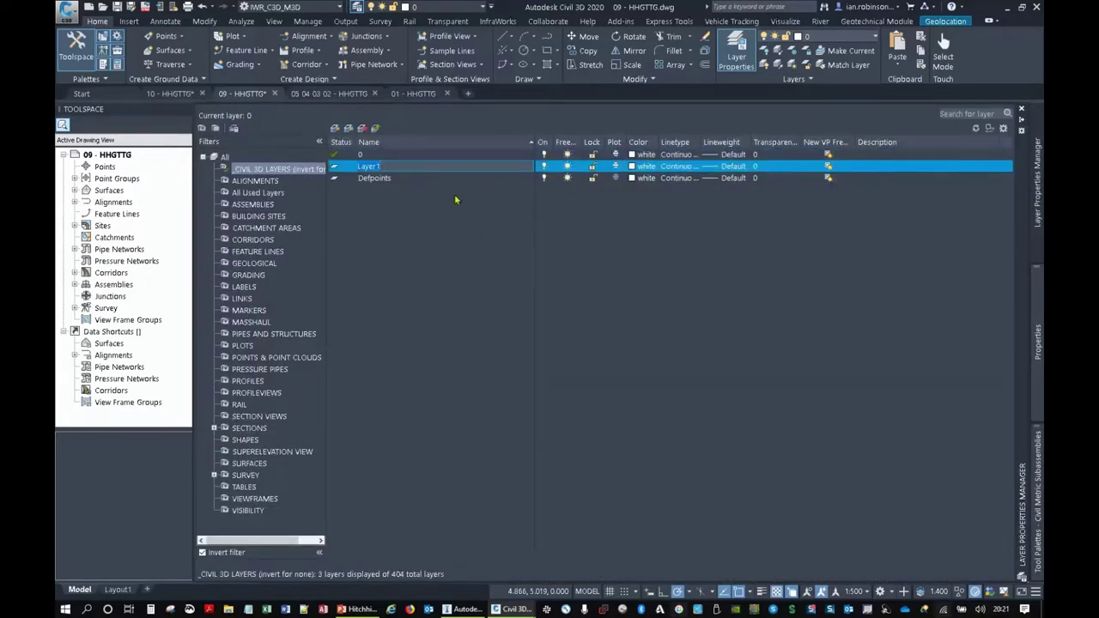
{"action": "type", "text": "Boundary"}
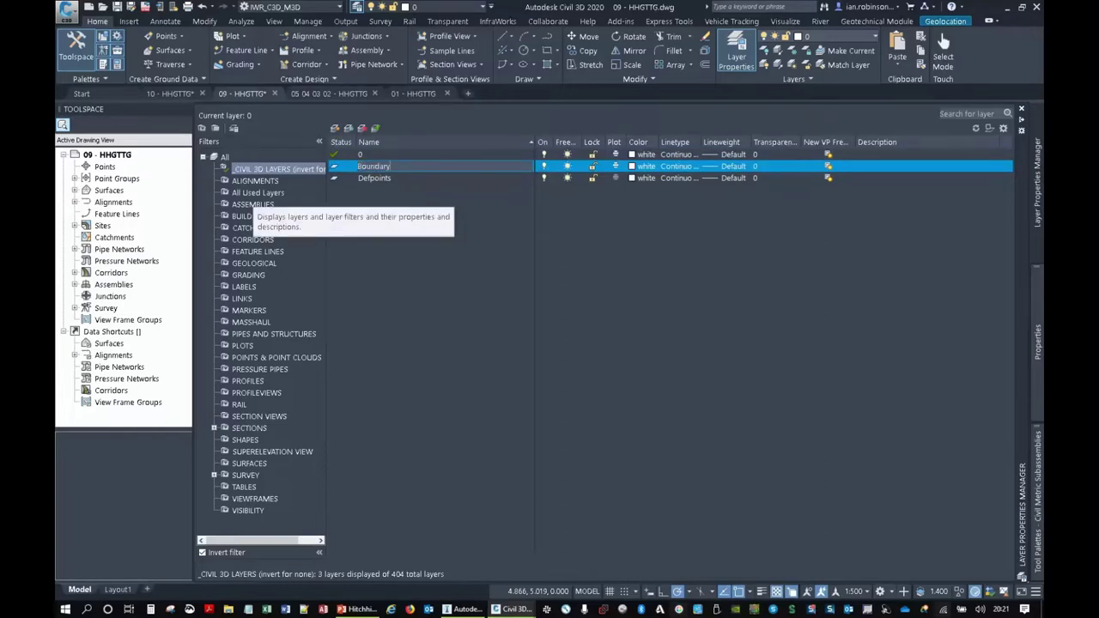
{"action": "left_click", "coordinate": [640, 166]}
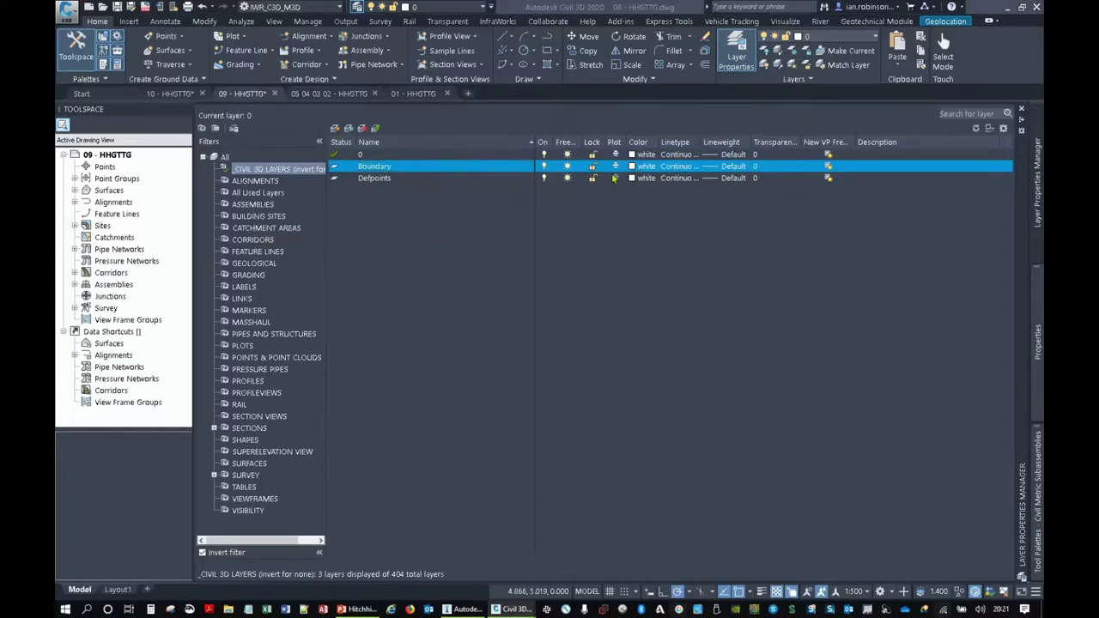
{"action": "left_click", "coordinate": [534, 267]}
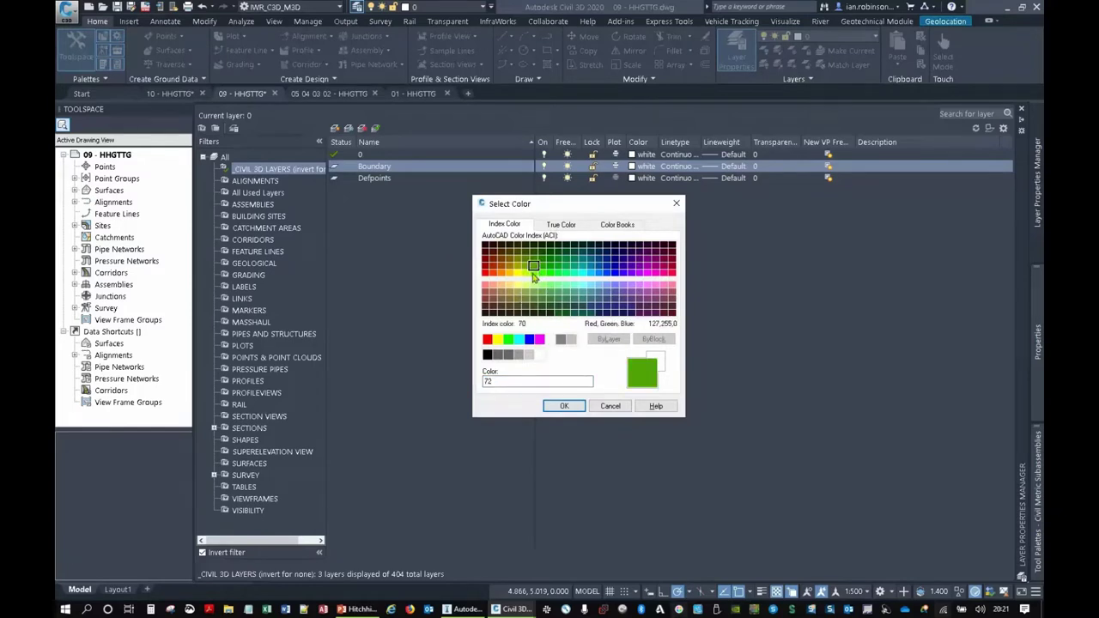
{"action": "left_click", "coordinate": [564, 406]}
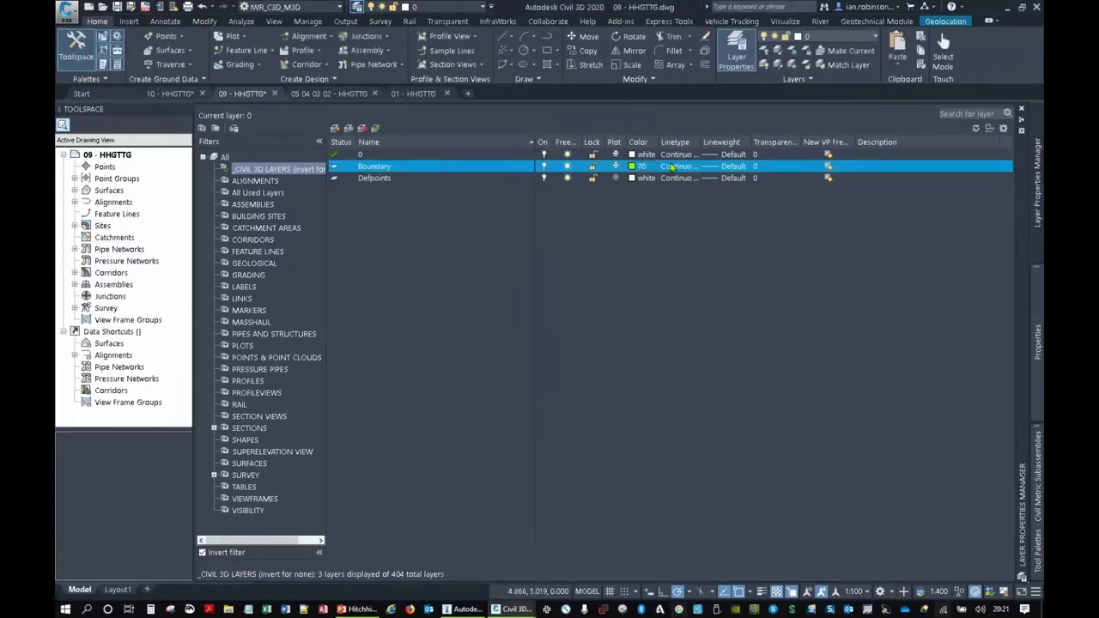
- Load the BORDERX2 linetype from acadiso.lin and assign it to the Boundary layer
{"action": "left_click", "coordinate": [673, 167]}
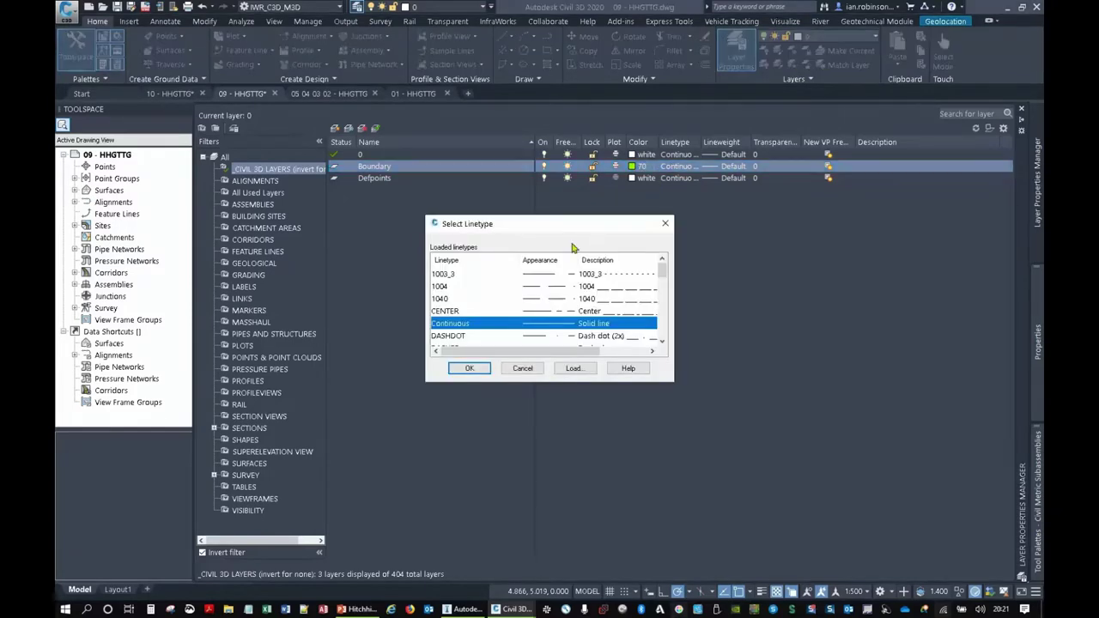
{"action": "left_click", "coordinate": [573, 367]}
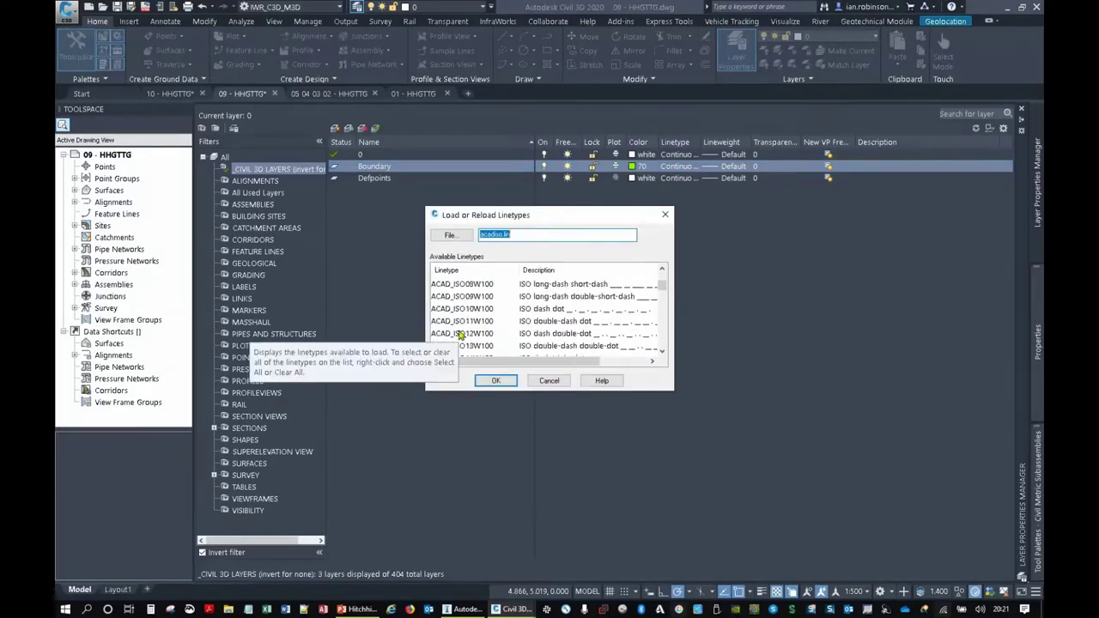
{"action": "scroll", "coordinate": [460, 335], "scroll_direction": "down", "scroll_amount": 4}
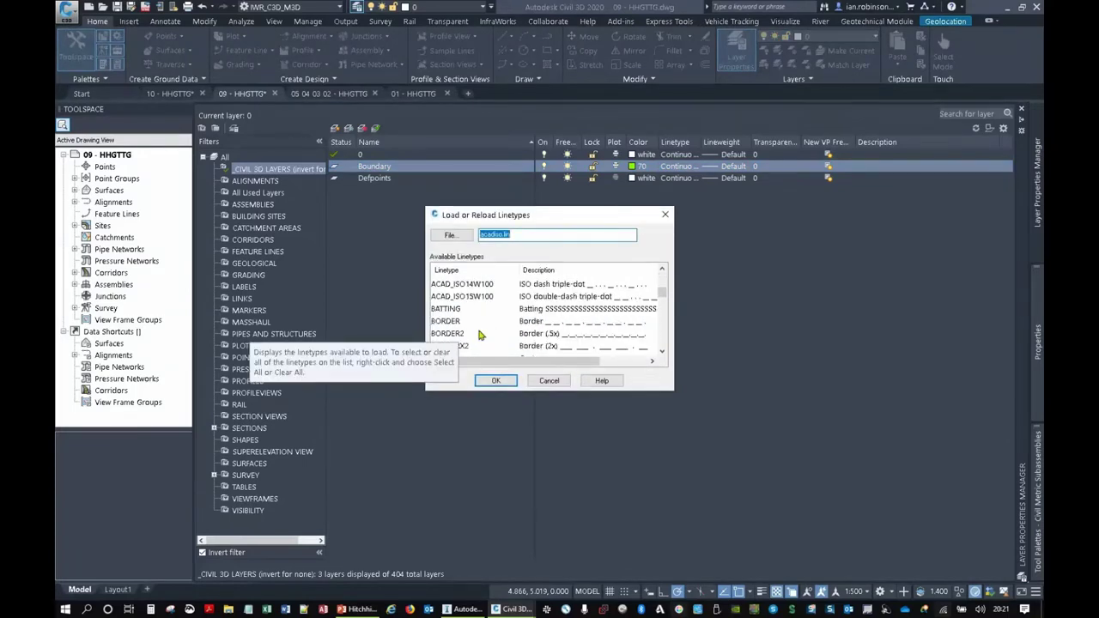
{"action": "left_click", "coordinate": [550, 348]}
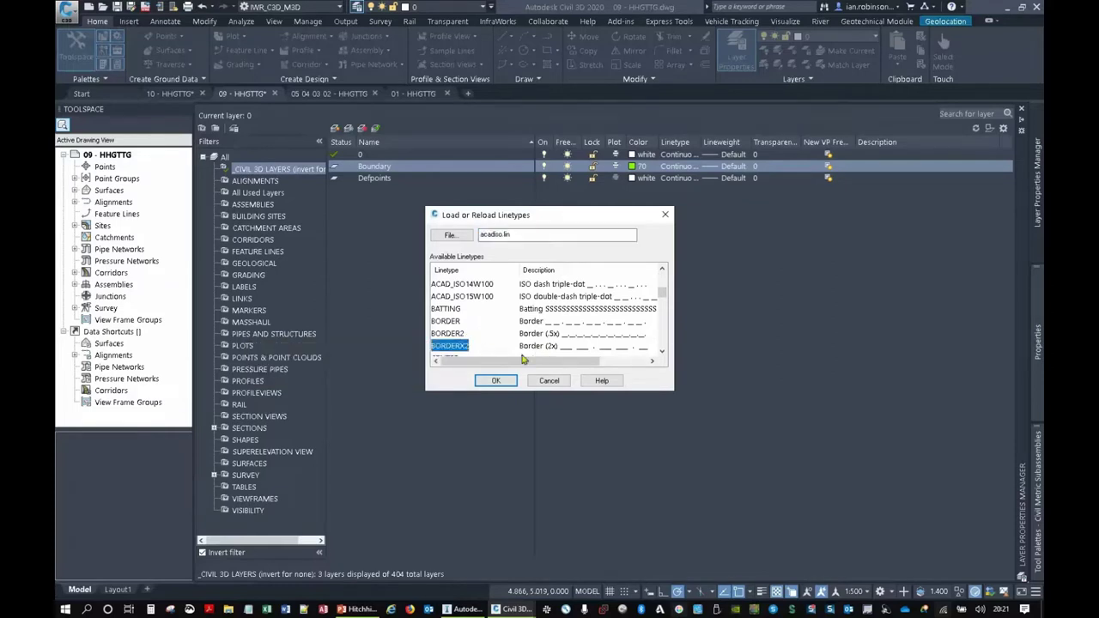
{"action": "left_click", "coordinate": [495, 381]}
{"action": "left_click", "coordinate": [453, 311]}
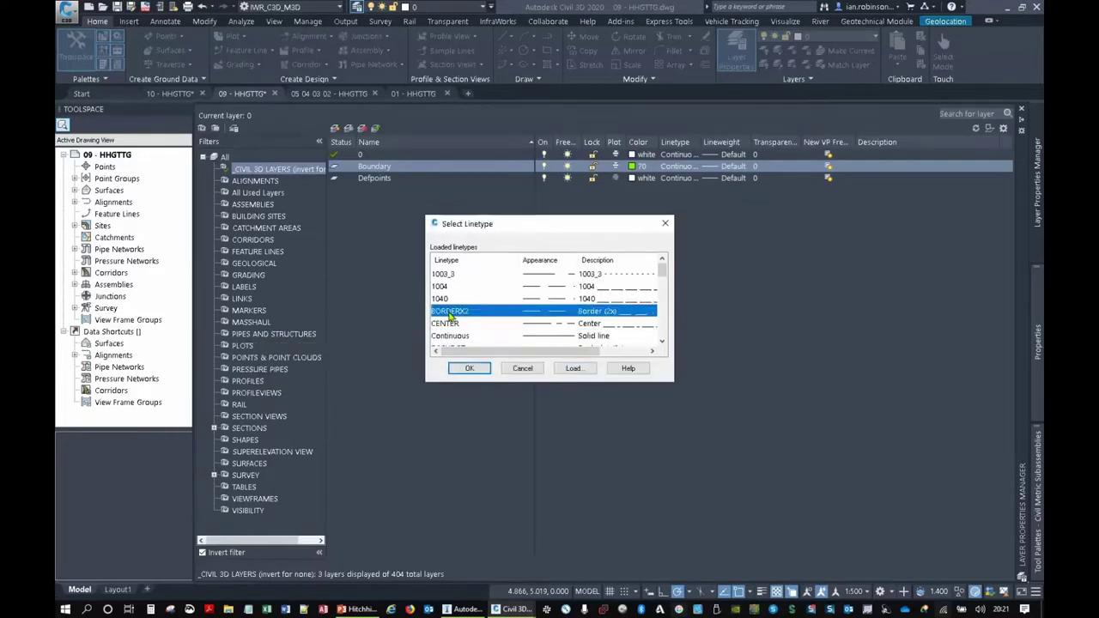
{"action": "left_click", "coordinate": [473, 371]}
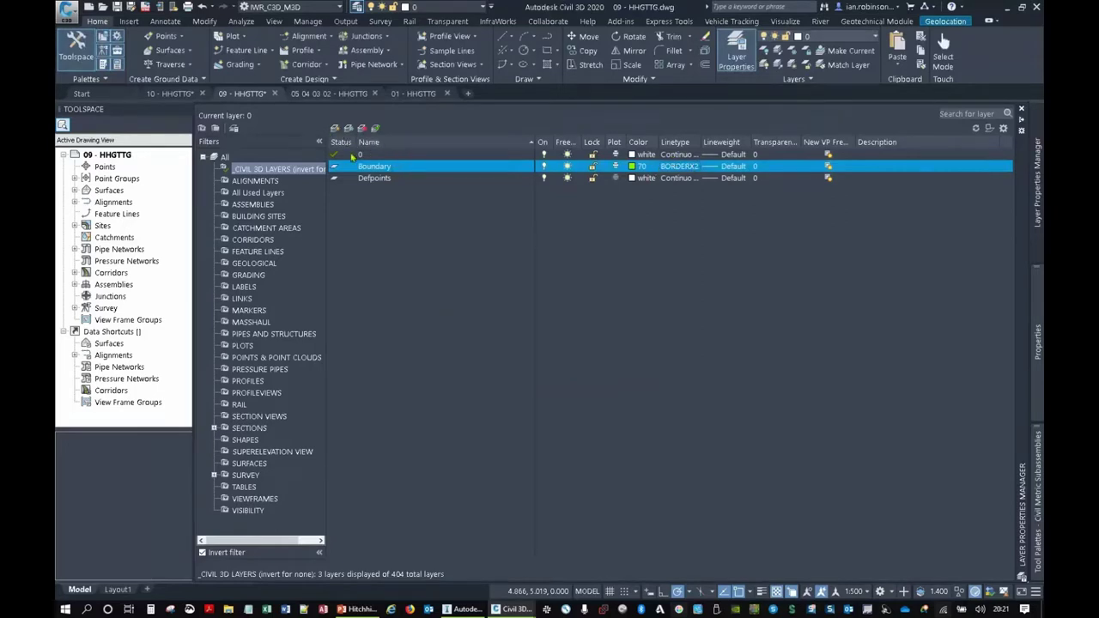
- Create a new layer named "Easements" and give it index color 10
{"action": "key", "text": "alt+n"}
{"action": "type", "text": "Easements"}
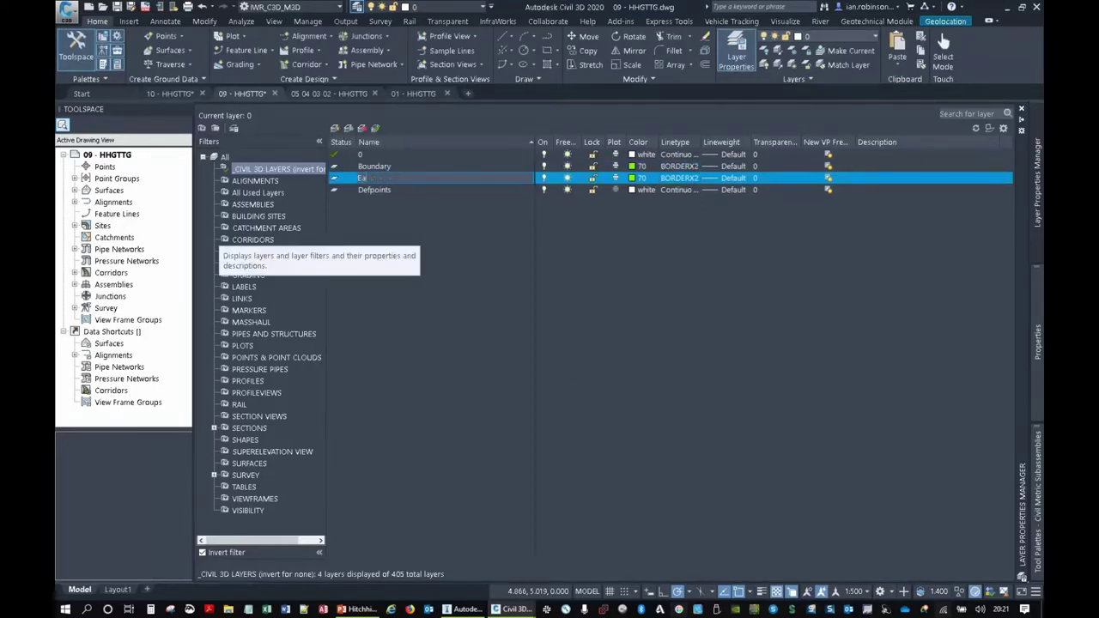
{"action": "left_click", "coordinate": [635, 178]}
{"action": "left_click", "coordinate": [487, 274]}
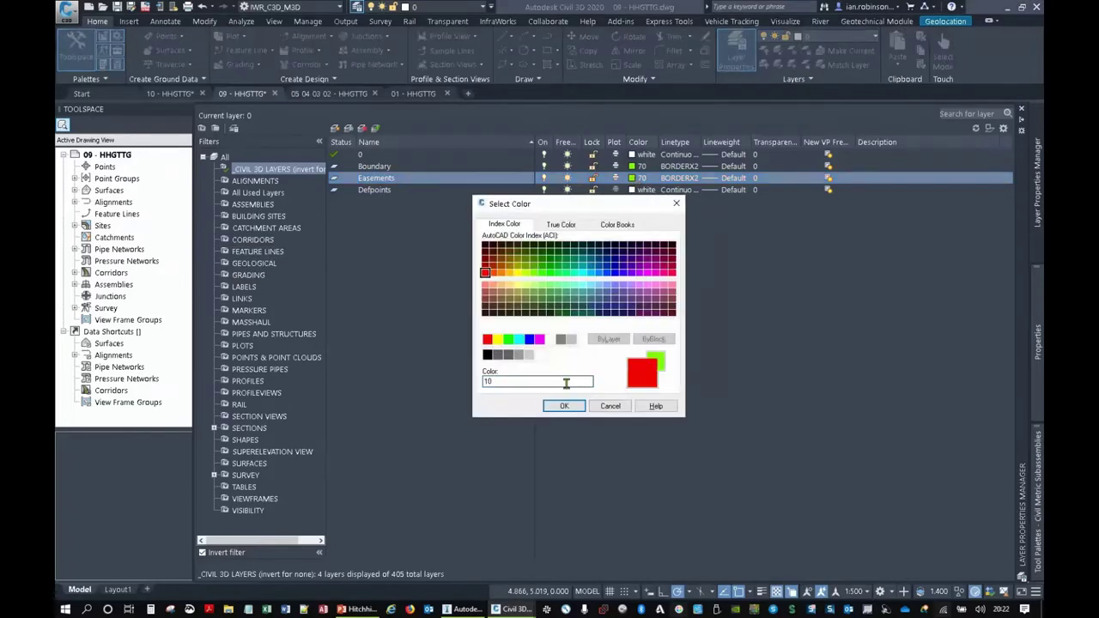
{"action": "left_click", "coordinate": [563, 406]}
- Set the Easements layer's linetype to Continuous
{"action": "left_click", "coordinate": [666, 178]}
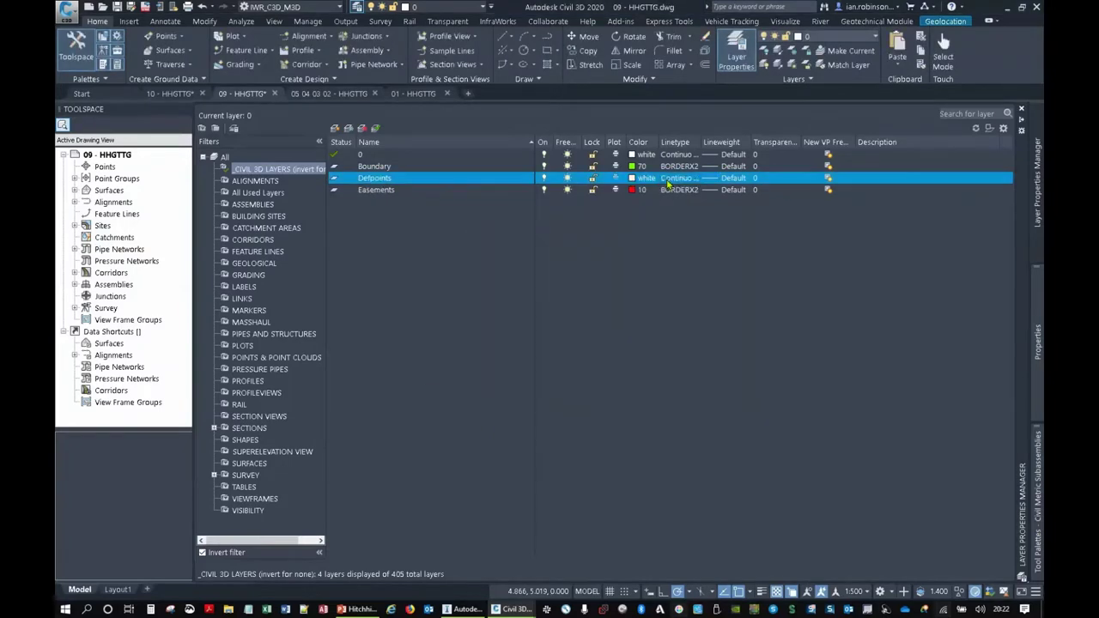
{"action": "left_click", "coordinate": [661, 224]}
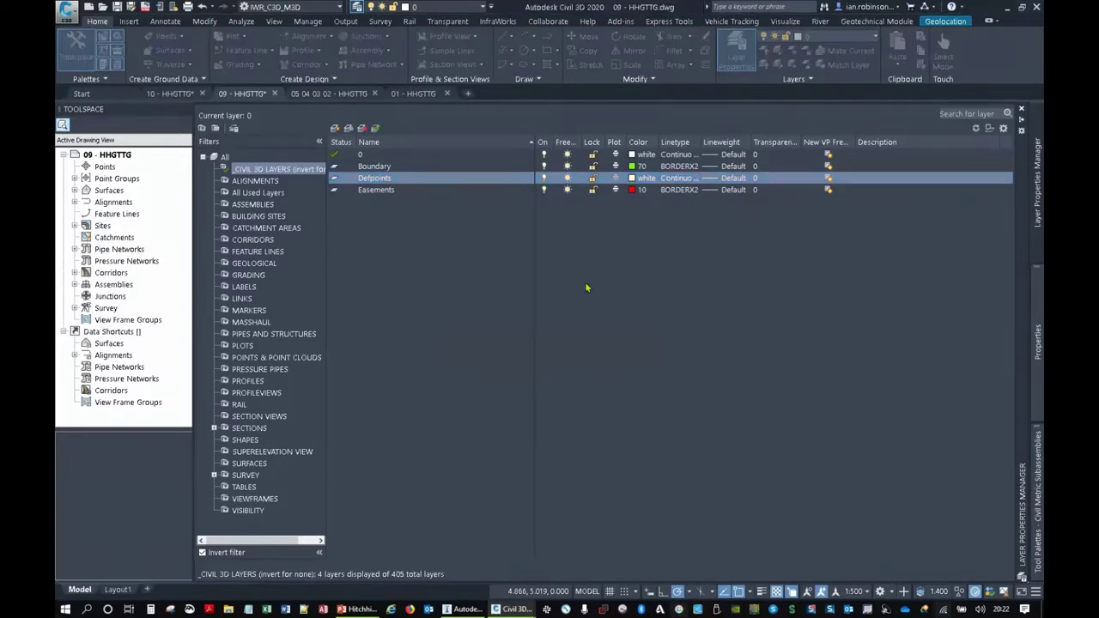
{"action": "left_click", "coordinate": [671, 191]}
{"action": "left_click", "coordinate": [452, 337]}
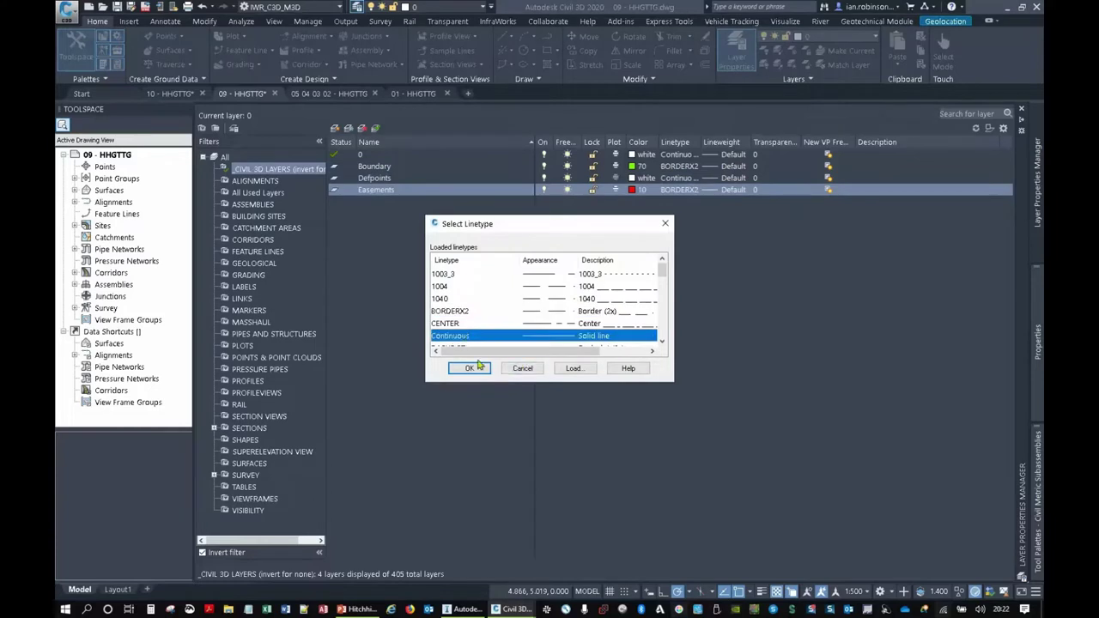
{"action": "left_click", "coordinate": [469, 368]}
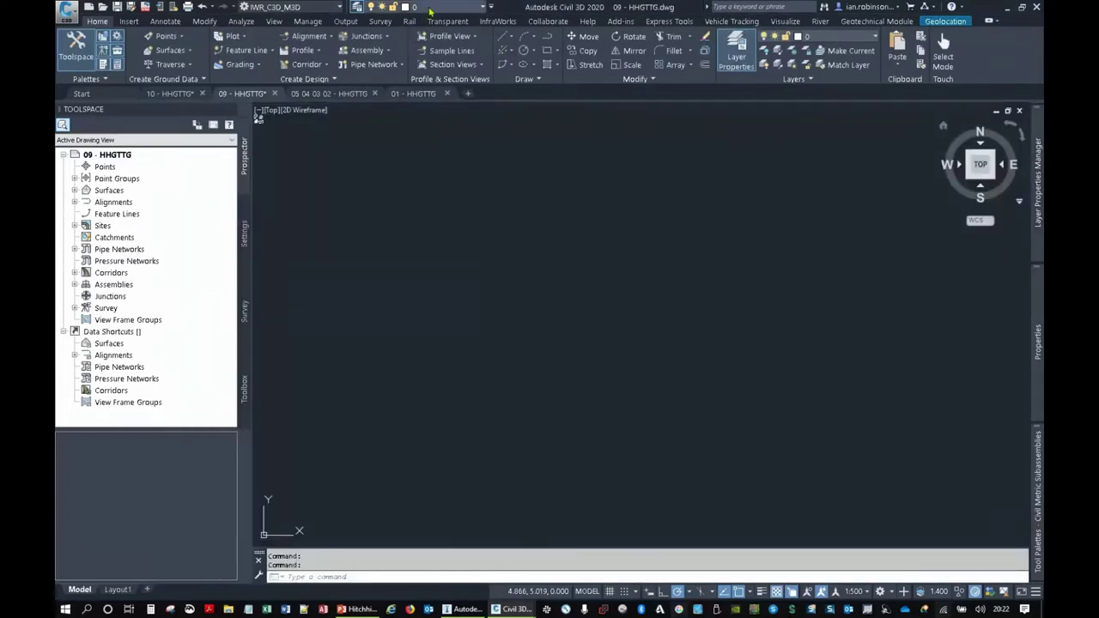
- Make Boundary the current layer and draw a rectangle 250 long and 250 wide near the drawing origin
{"action": "left_click", "coordinate": [429, 8]}
{"action": "left_click", "coordinate": [425, 34]}
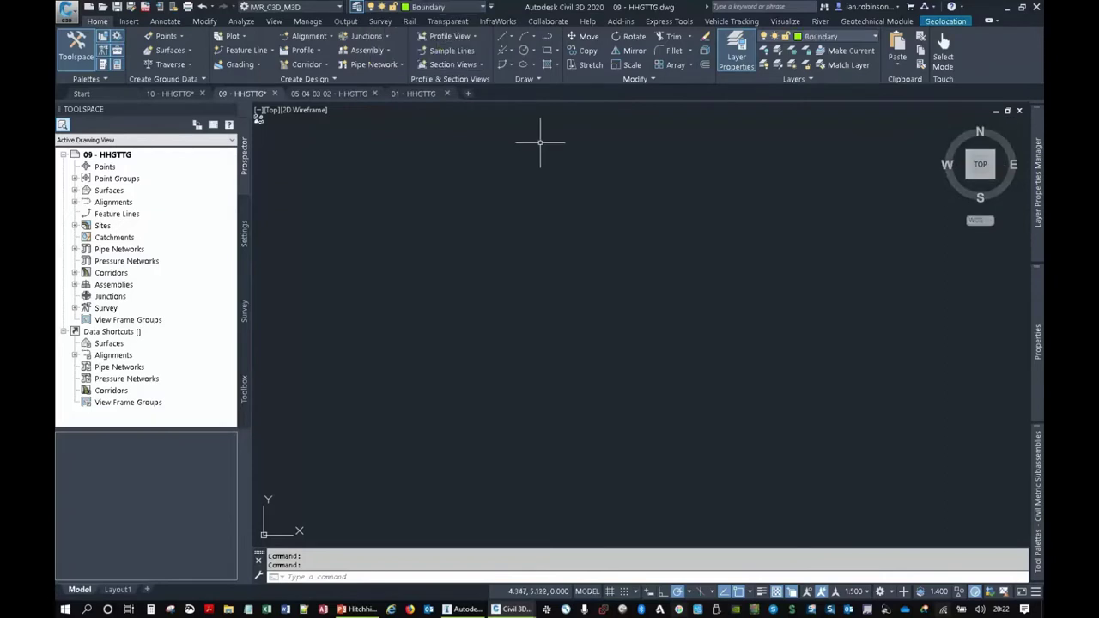
{"action": "type", "text": "REC"}
{"action": "key", "text": "Return"}
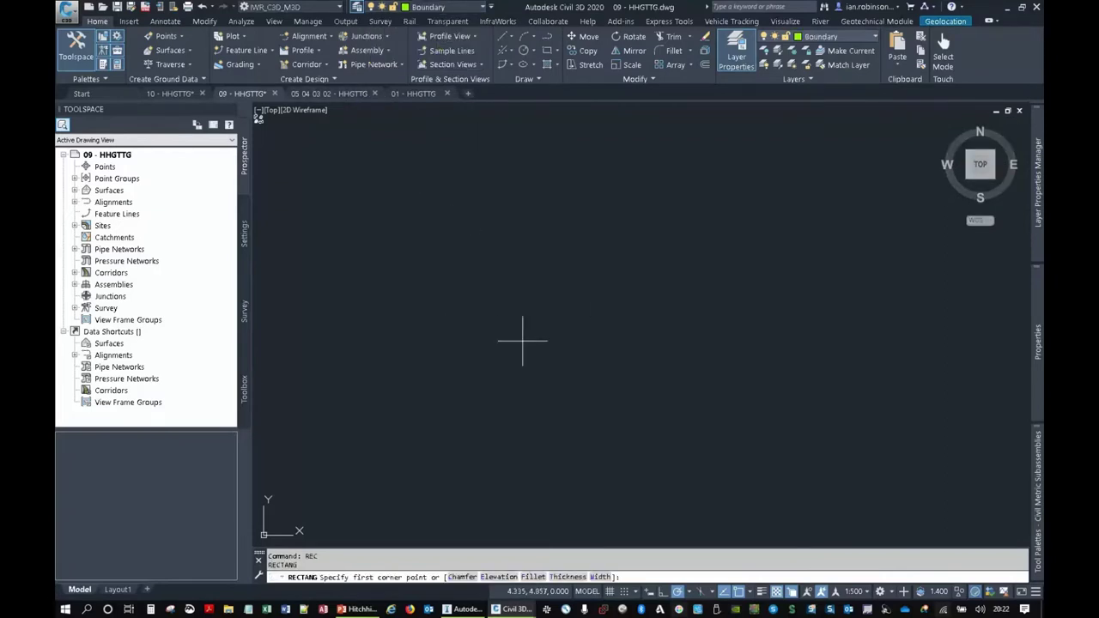
{"action": "left_click", "coordinate": [435, 396]}
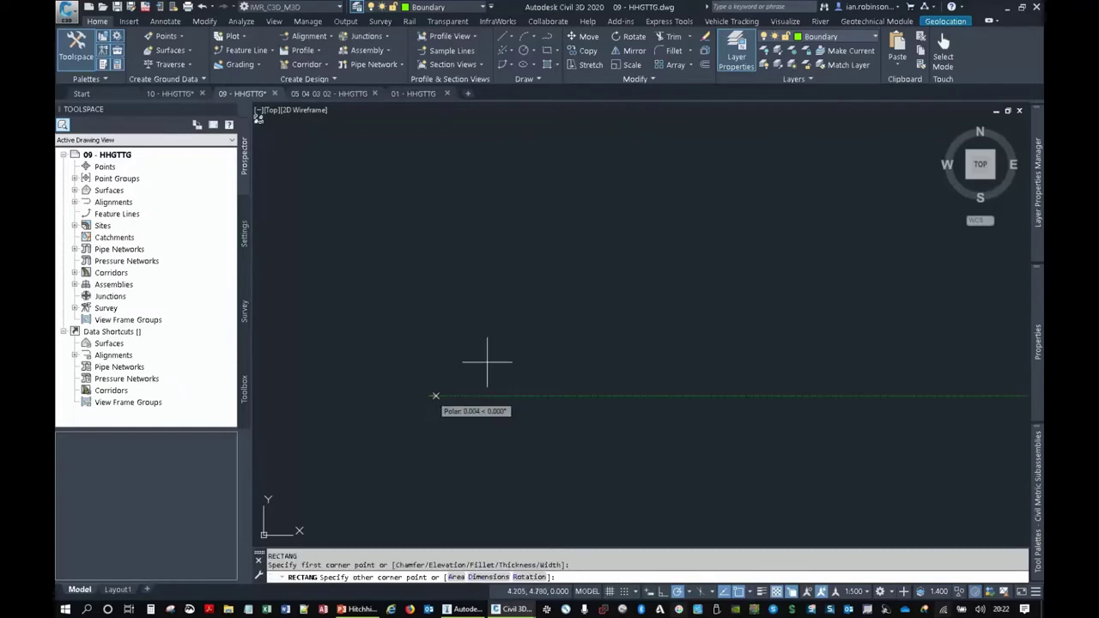
{"action": "type", "text": "d"}
{"action": "key", "text": "Return"}
{"action": "type", "text": "25"}
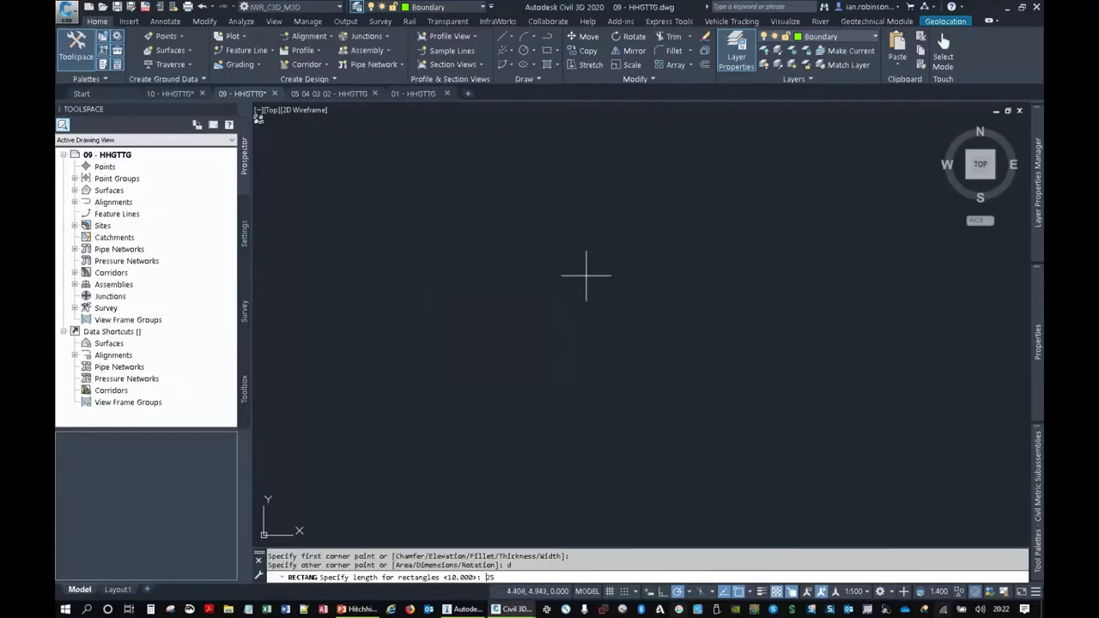
{"action": "type", "text": "0"}
{"action": "key", "text": "Return"}
{"action": "type", "text": "2"}
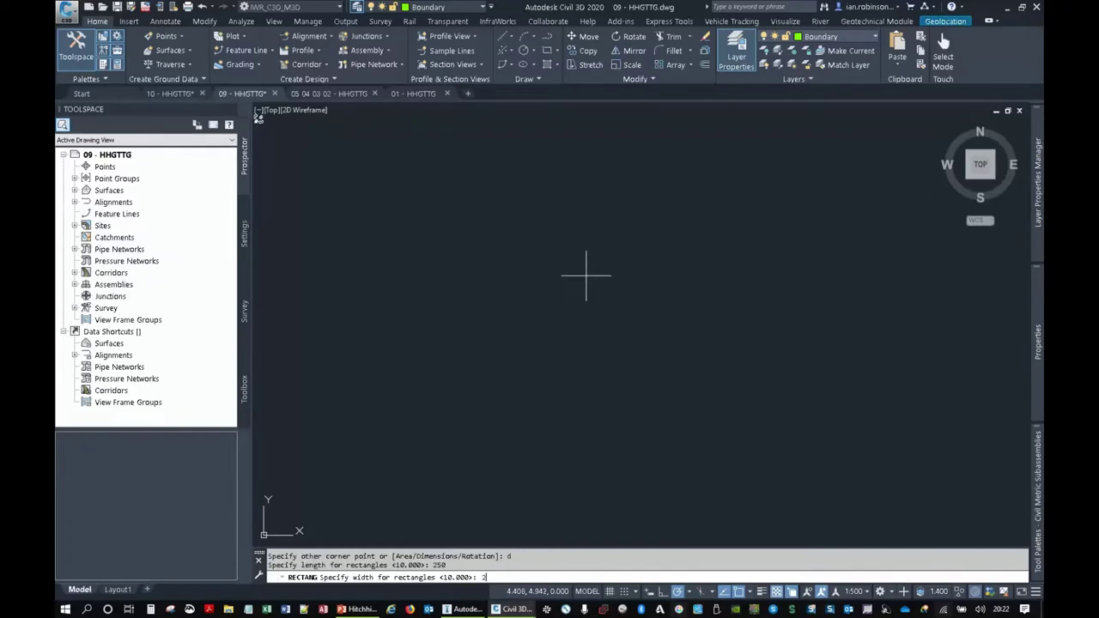
{"action": "key", "text": "Return"}
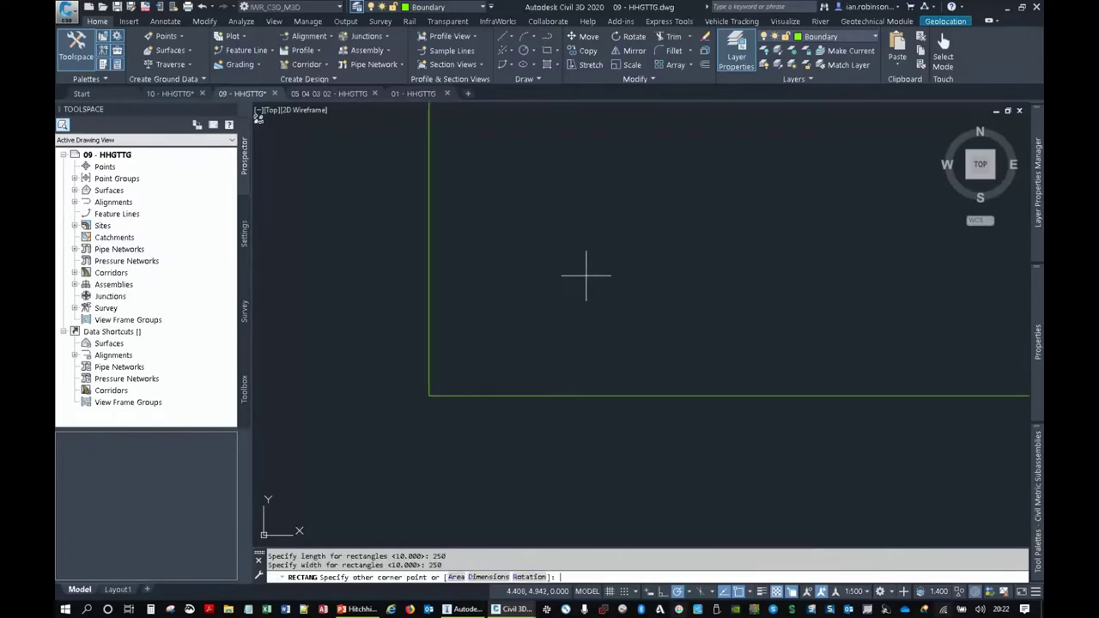
{"action": "left_click", "coordinate": [587, 275]}
{"action": "scroll", "coordinate": [586, 273], "scroll_direction": "down", "scroll_amount": 6}
{"action": "mouse_move", "coordinate": [604, 268]}
{"action": "middle_mouse_down"}
{"action": "mouse_move", "coordinate": [586, 294]}
{"action": "mouse_move", "coordinate": [541, 289]}
{"action": "middle_mouse_up"}
{"action": "scroll", "coordinate": [589, 275], "scroll_direction": "up", "scroll_amount": 2}
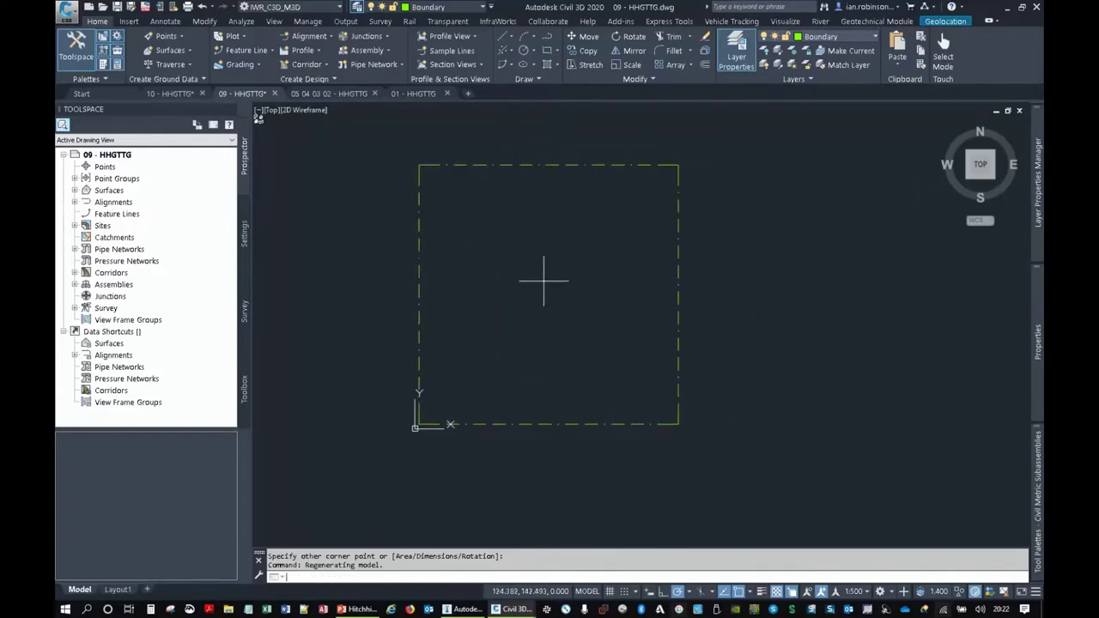
- Hatch the inside of the boundary rectangle with the ANSI32 pattern on the Easements layer, using angle 340 and scale 0.5
{"action": "type", "text": "h"}
{"action": "key", "text": "Return"}
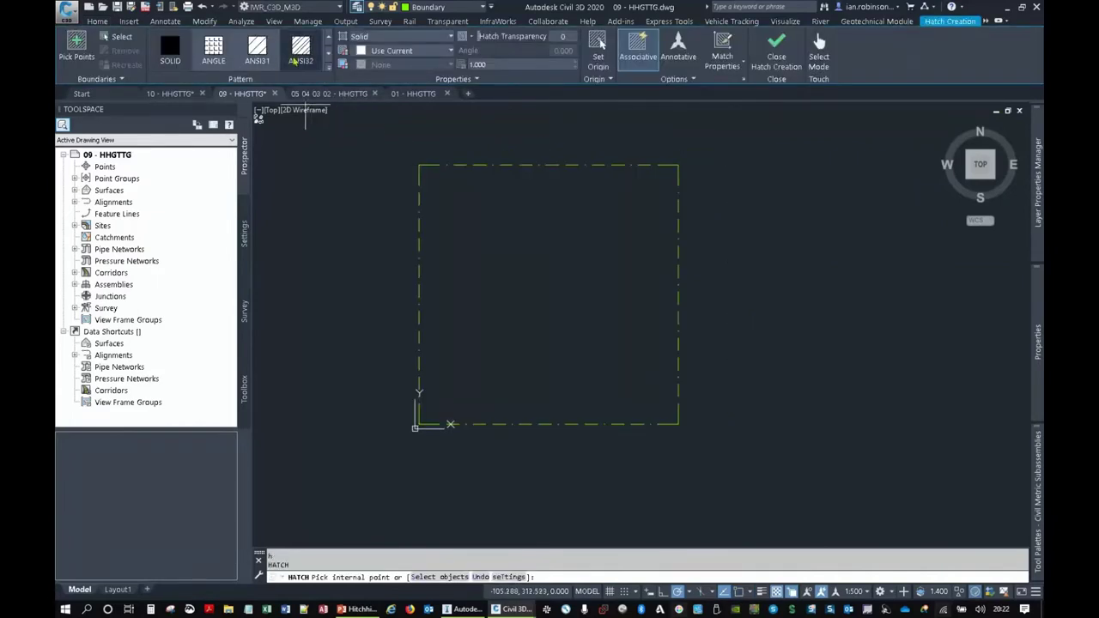
{"action": "left_click", "coordinate": [296, 53]}
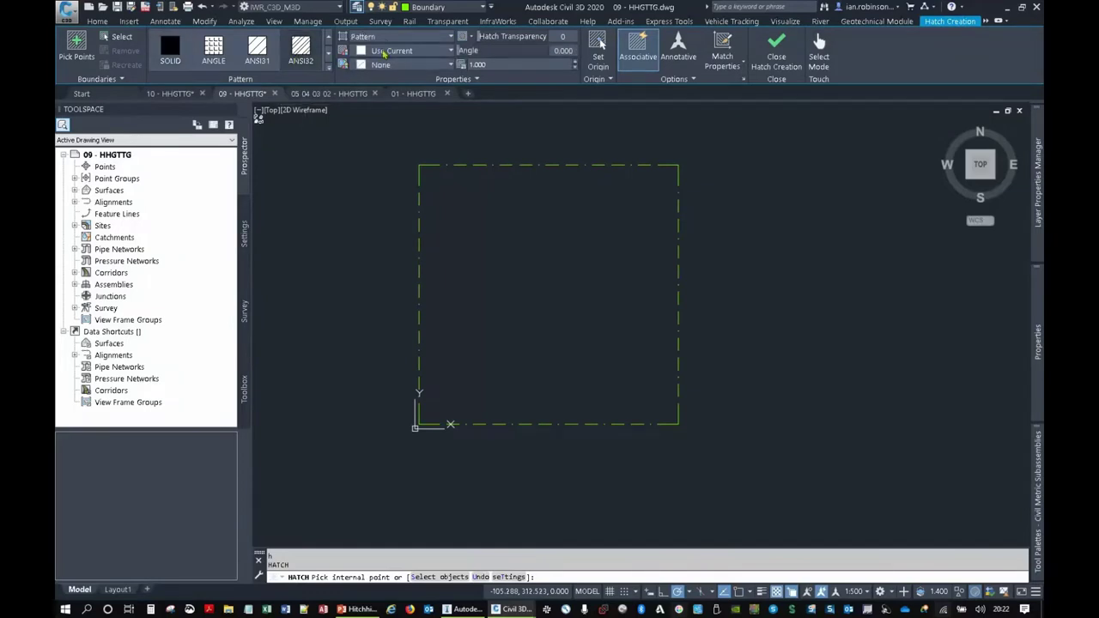
{"action": "left_click", "coordinate": [416, 82]}
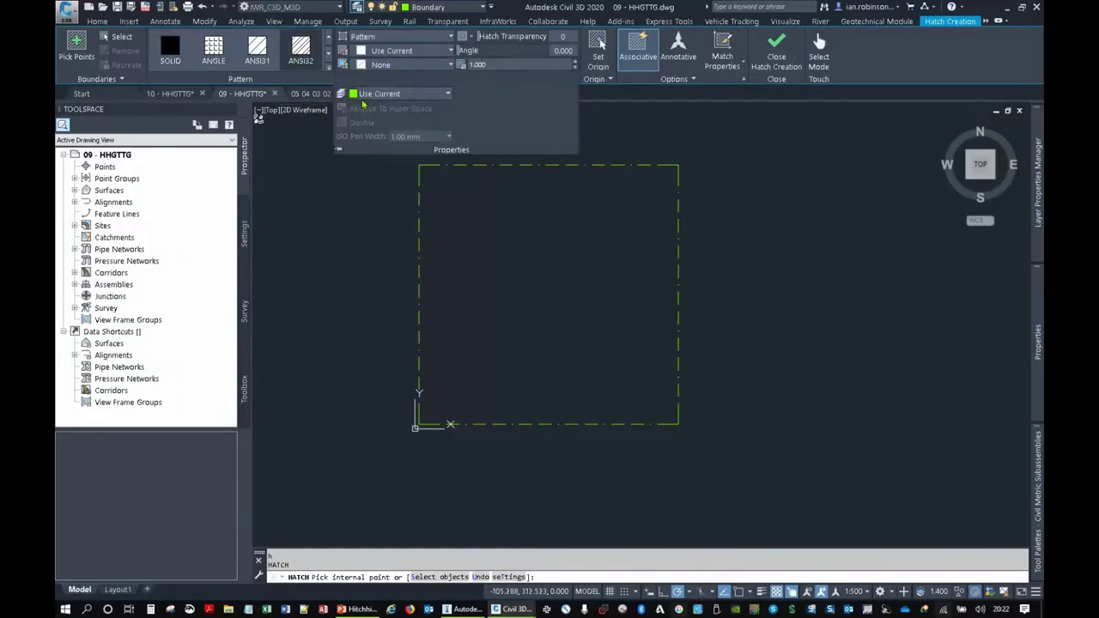
{"action": "left_click", "coordinate": [374, 94]}
{"action": "left_click", "coordinate": [372, 166]}
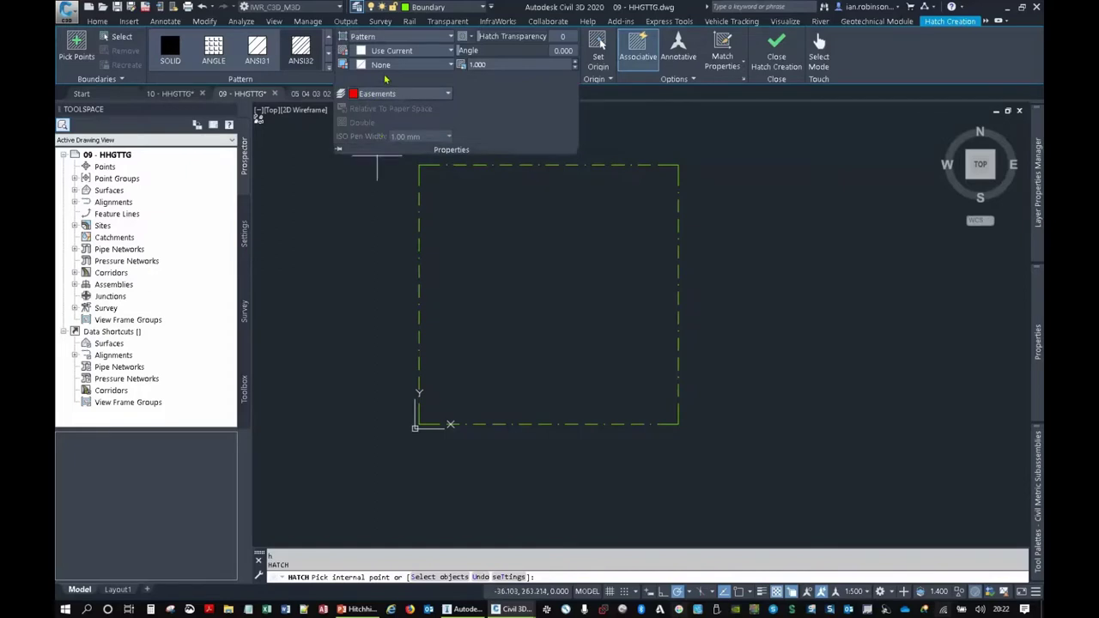
{"action": "left_click", "coordinate": [495, 63]}
{"action": "key", "text": "Return"}
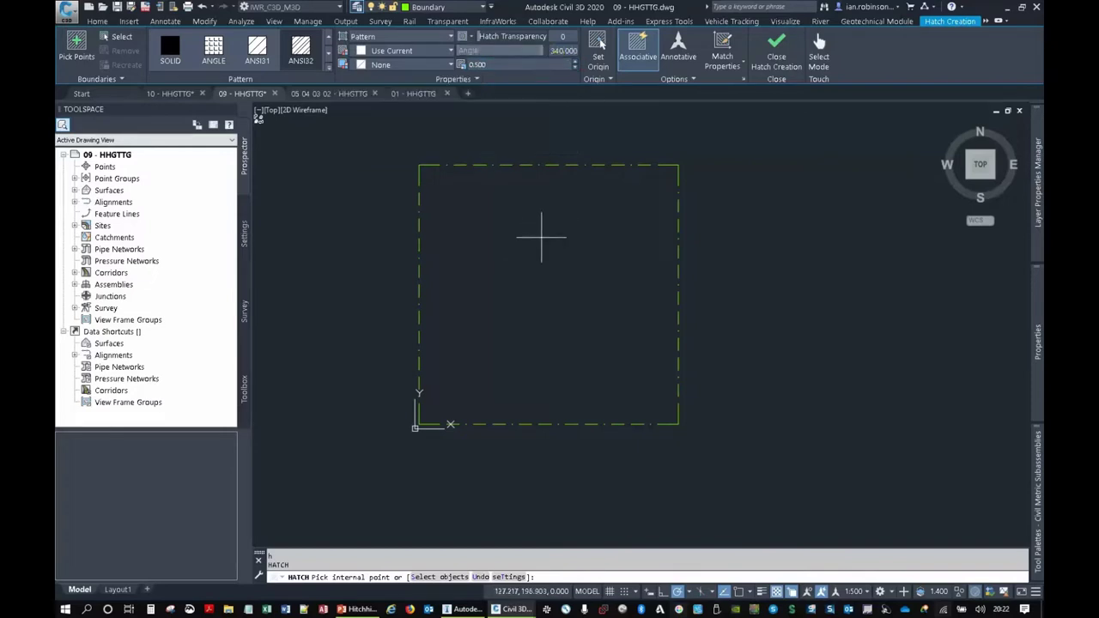
{"action": "left_click", "coordinate": [546, 264]}
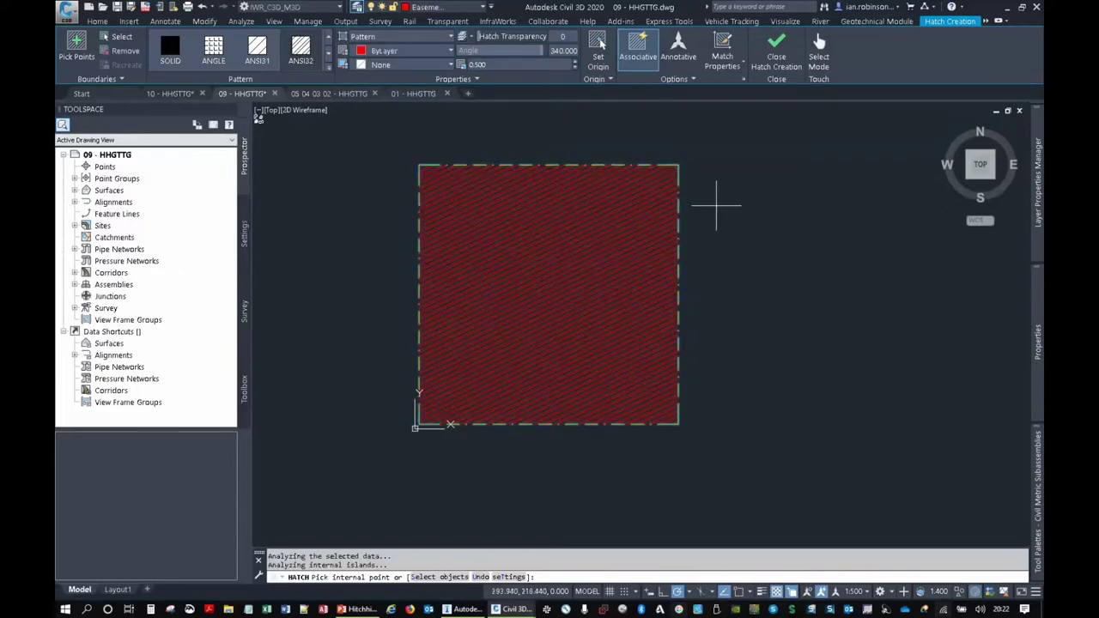
{"action": "middle_click_drag", "start_coordinate": [712, 220], "coordinate": [706, 227]}
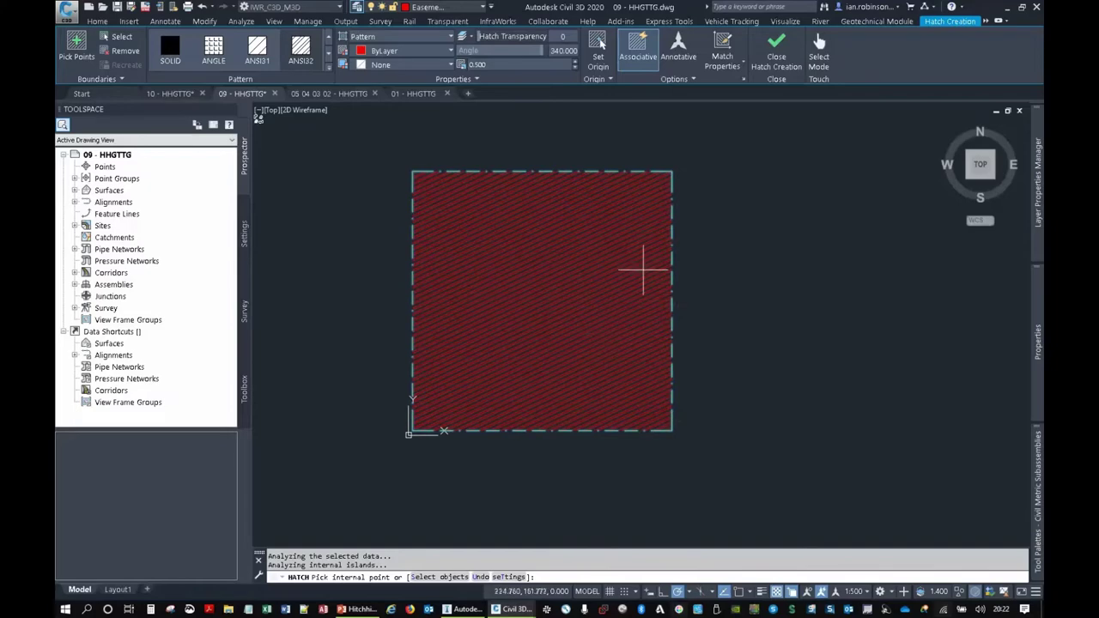
{"action": "key", "text": "Escape"}
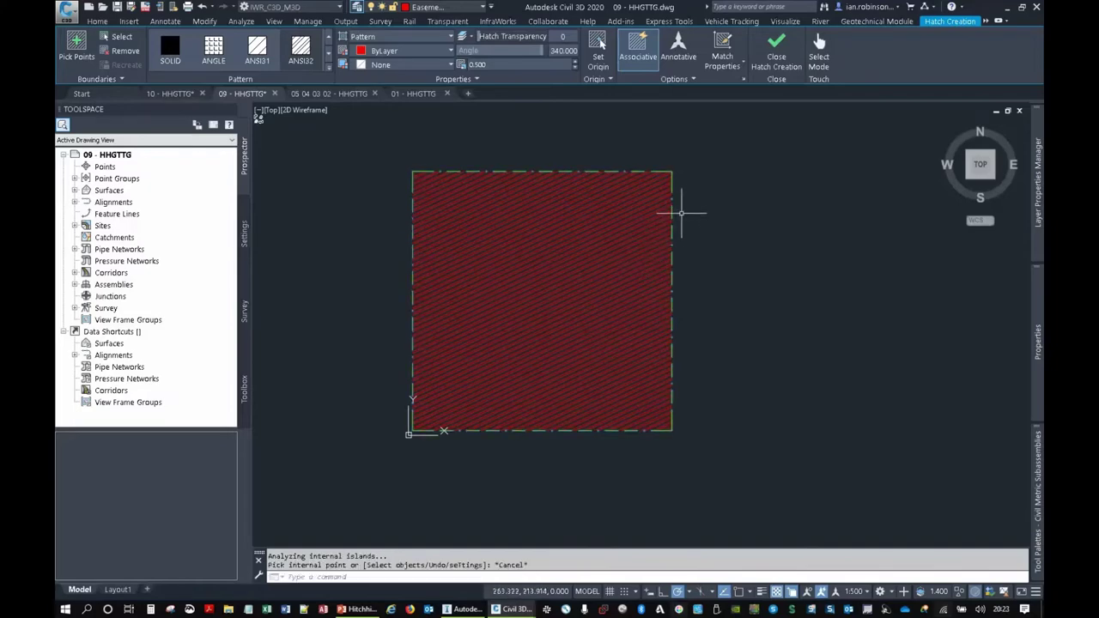
- Select the boundary polyline rather than the hatch from the overlapping objects at the rectangle's edge
{"action": "left_click", "coordinate": [672, 215]}
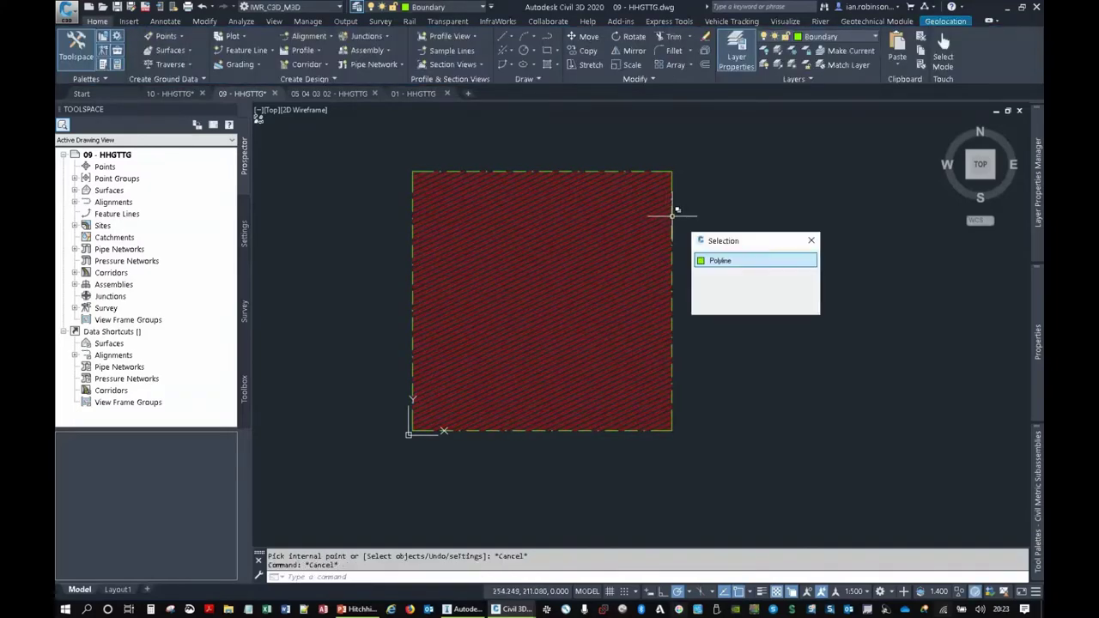
{"action": "left_click", "coordinate": [718, 275]}
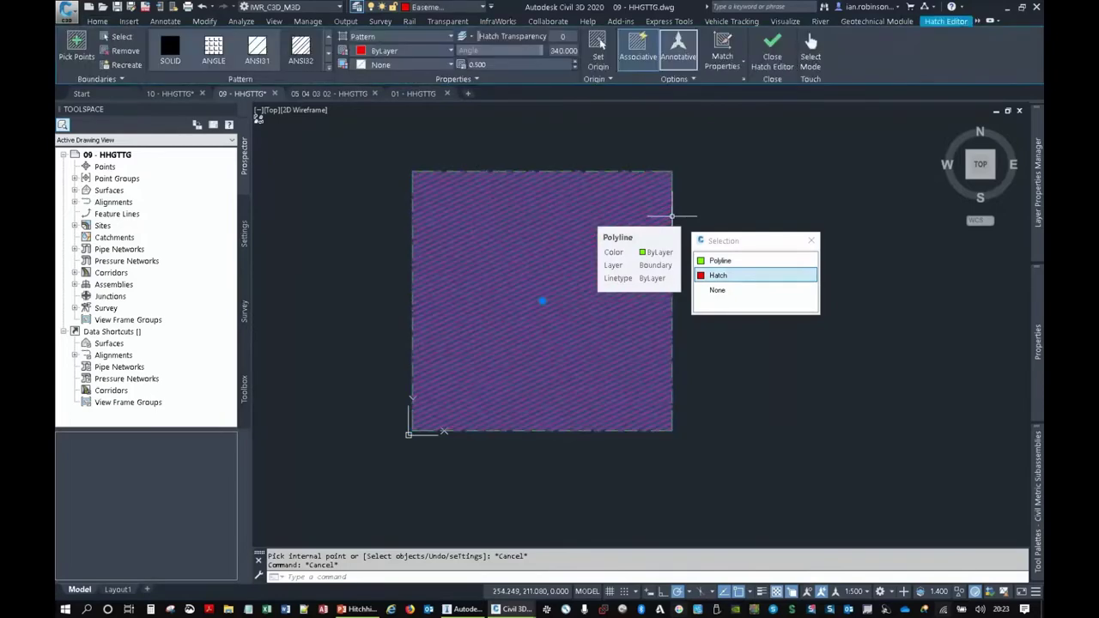
{"action": "left_click", "coordinate": [714, 260]}
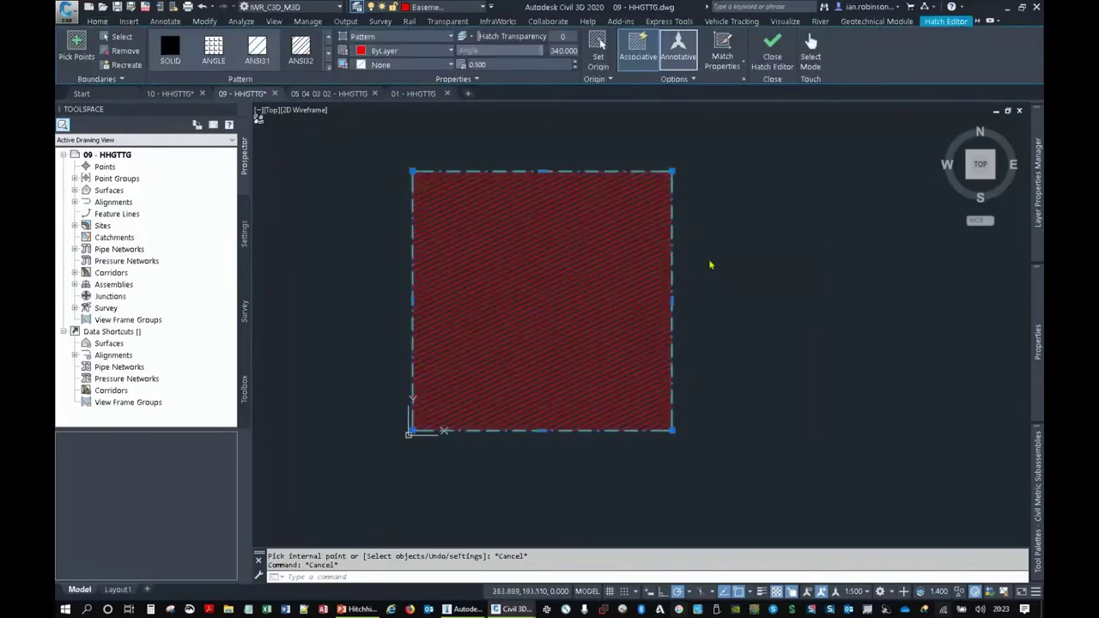
{"action": "left_click", "coordinate": [674, 230]}
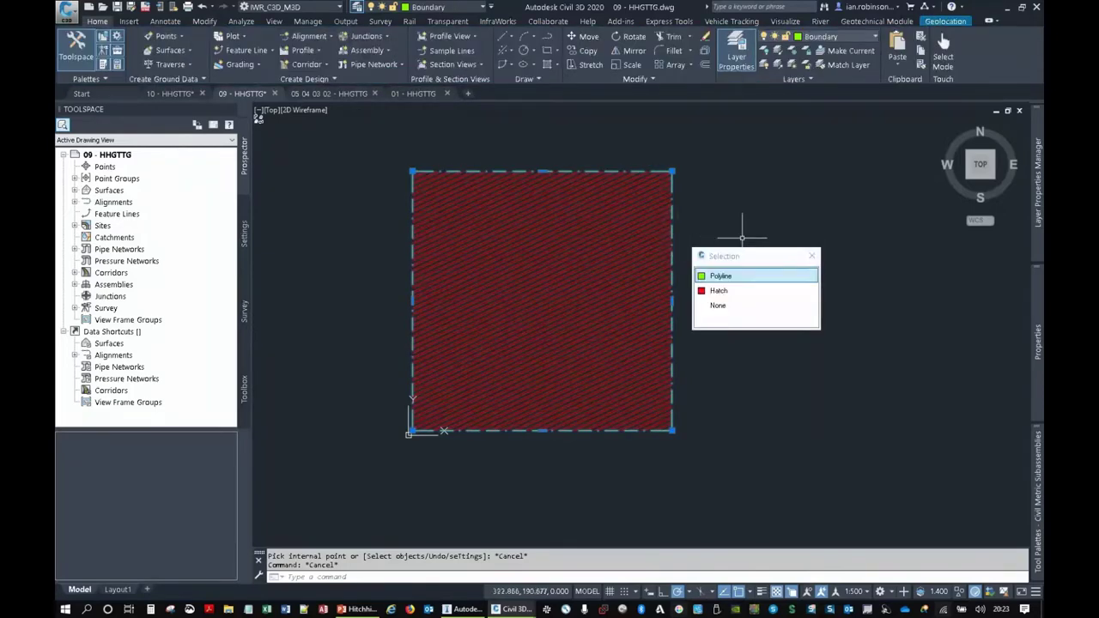
{"action": "left_click", "coordinate": [720, 276]}
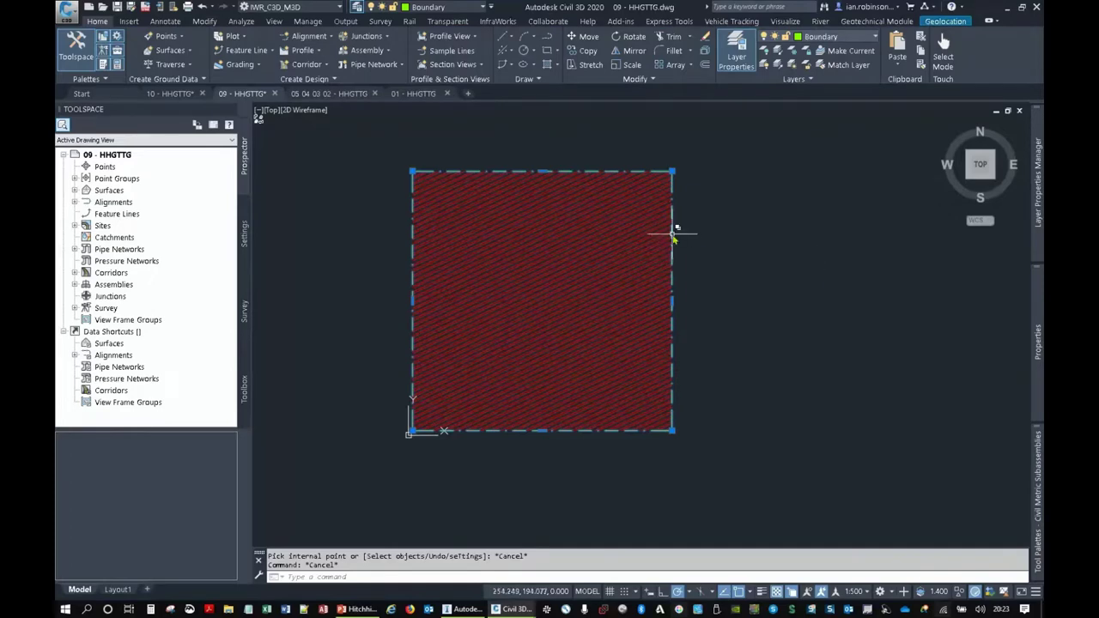
{"action": "left_click", "coordinate": [674, 232]}
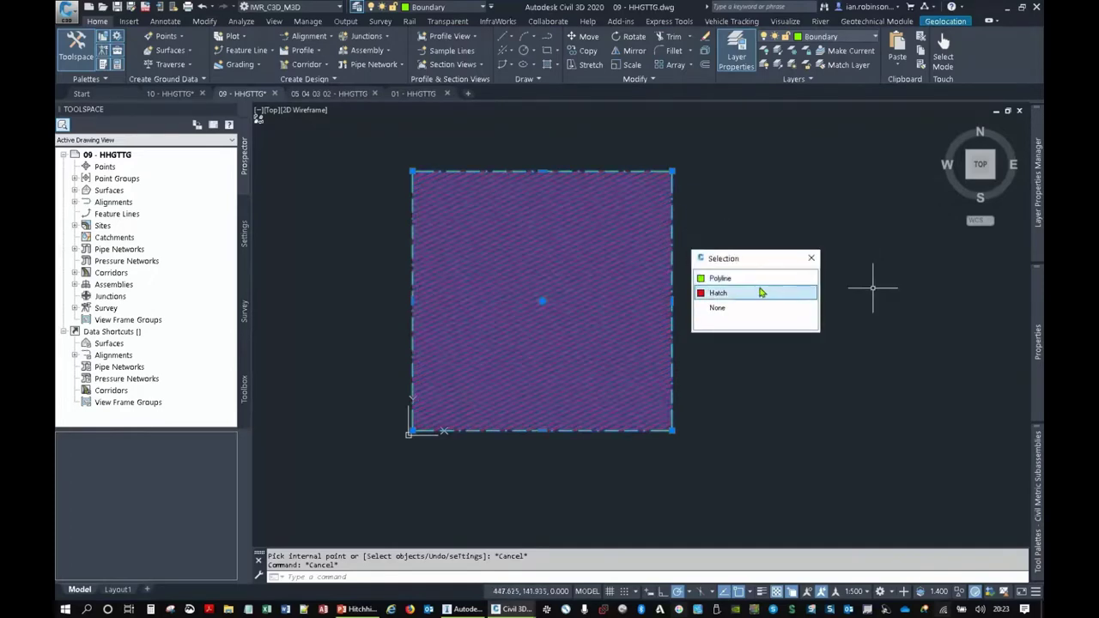
{"action": "left_click", "coordinate": [727, 277]}
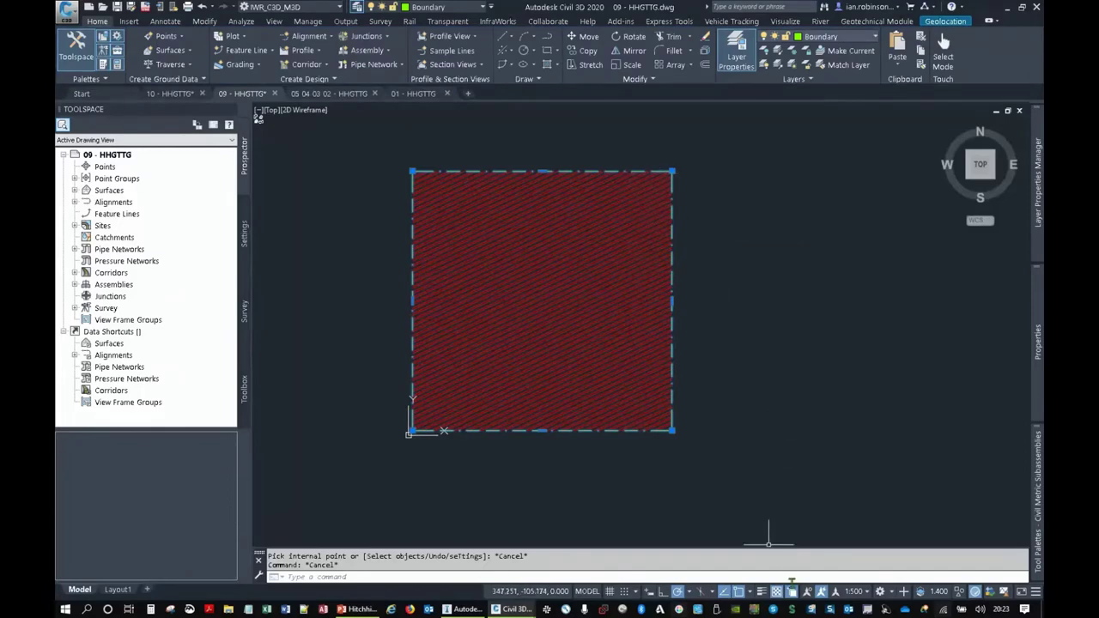
- Turn off selection cycling and add the boundary polyline as a tool under the palette's Commands heading
{"action": "left_click", "coordinate": [790, 590]}
{"action": "mouse_move", "coordinate": [673, 191]}
{"action": "left_mouse_down"}
{"action": "mouse_move", "coordinate": [1035, 455]}
{"action": "mouse_move", "coordinate": [900, 216]}
{"action": "mouse_move", "coordinate": [874, 137]}
{"action": "left_mouse_up"}
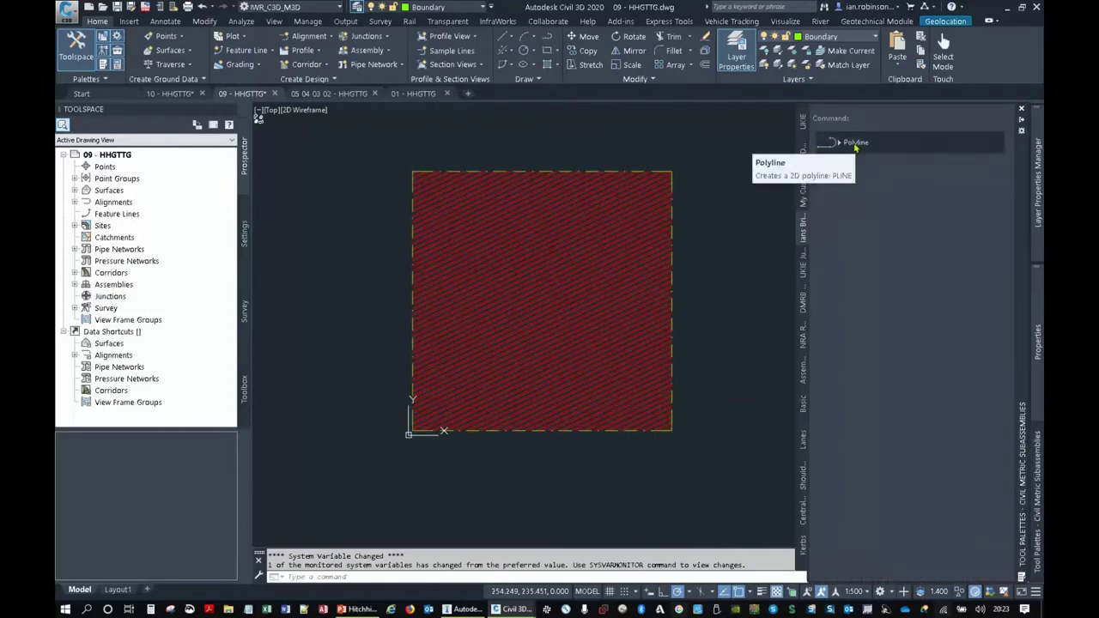
- Rename the new Polyline tool as Boundary in its properties and set its Use flyout option to No
{"action": "right_click", "coordinate": [856, 145]}
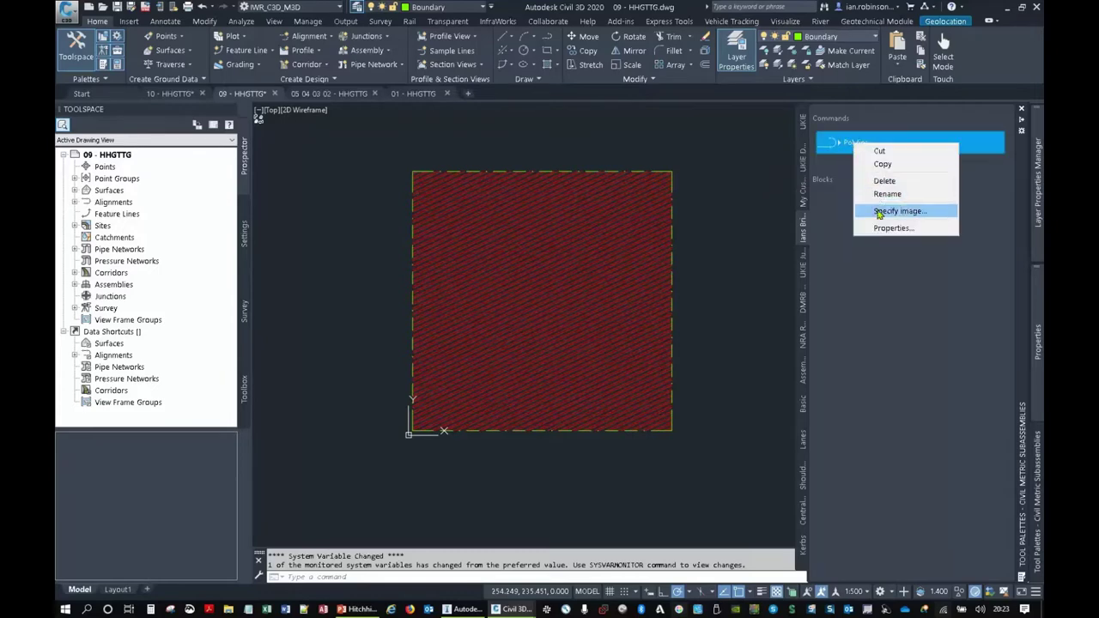
{"action": "left_click", "coordinate": [881, 229]}
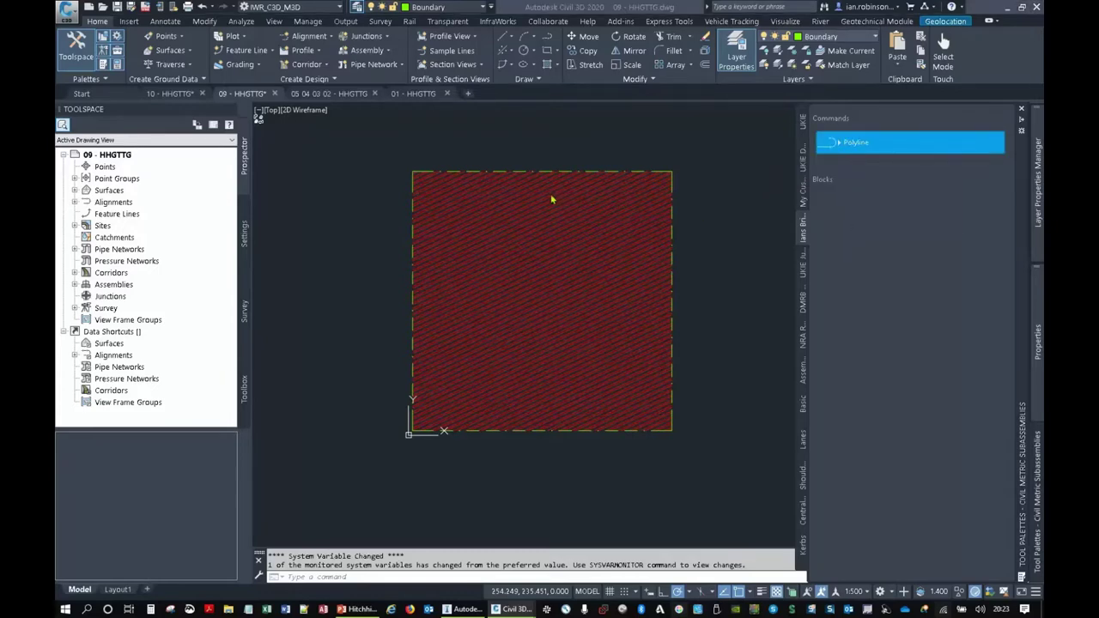
{"action": "left_click", "coordinate": [592, 223]}
{"action": "type", "text": "Boundary"}
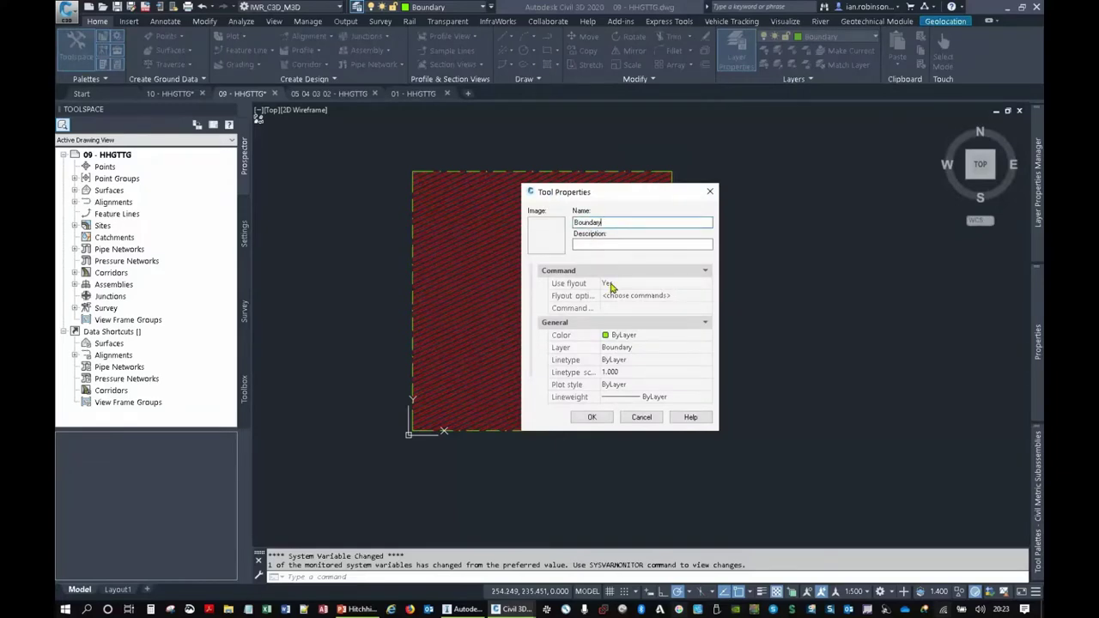
{"action": "left_click", "coordinate": [611, 284]}
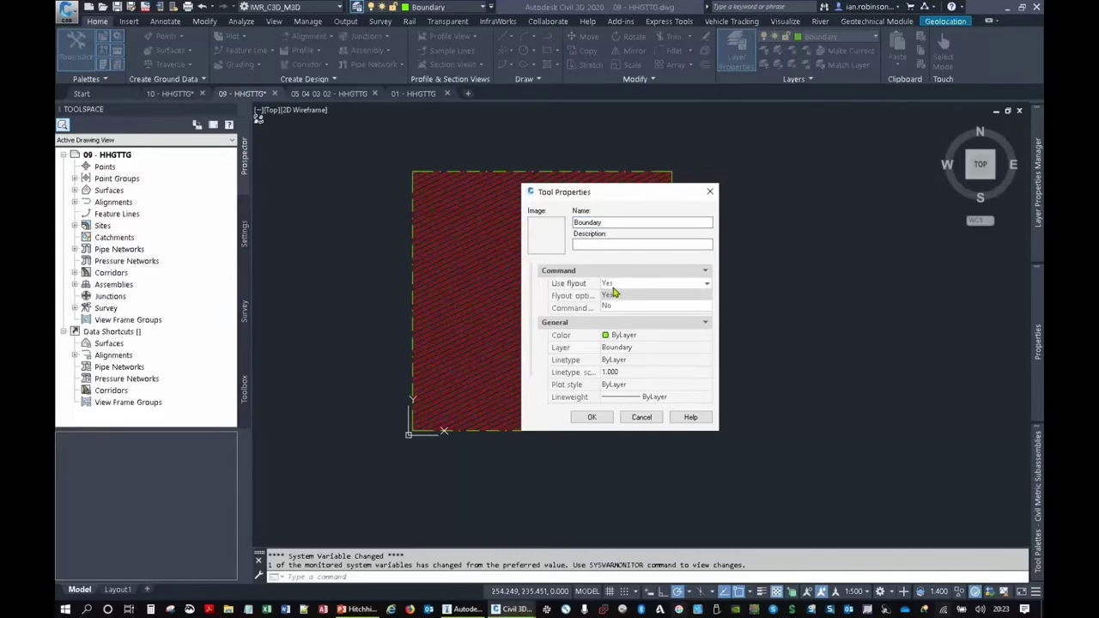
{"action": "left_click", "coordinate": [611, 305]}
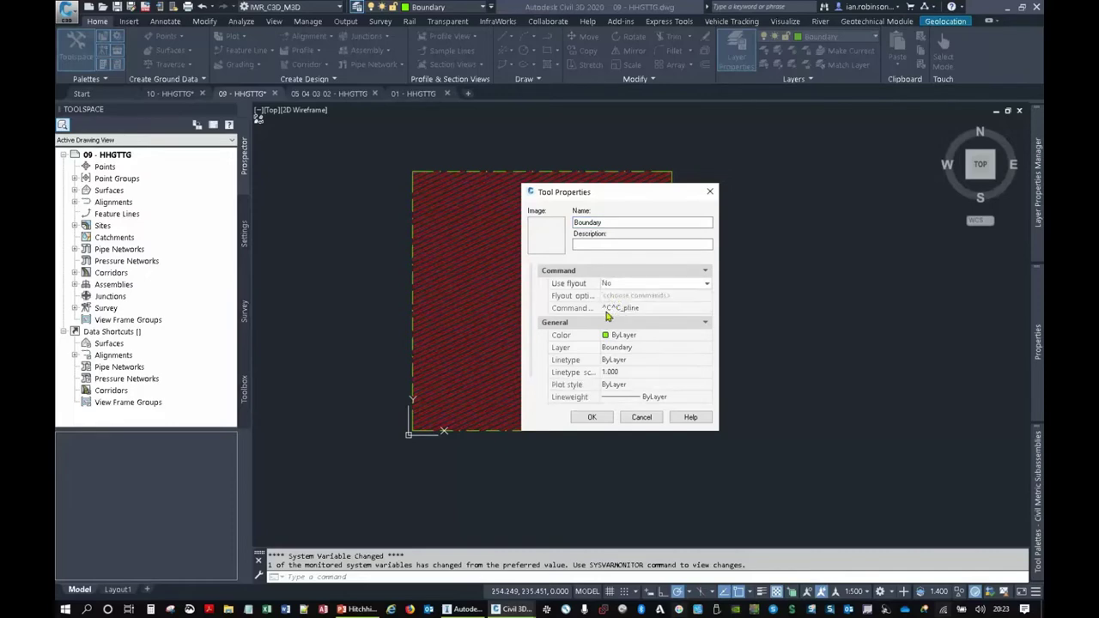
- Set the Boundary tool's linetype scale to 0.5 and apply its properties
{"action": "scroll", "coordinate": [631, 349], "scroll_direction": "down", "scroll_amount": 2}
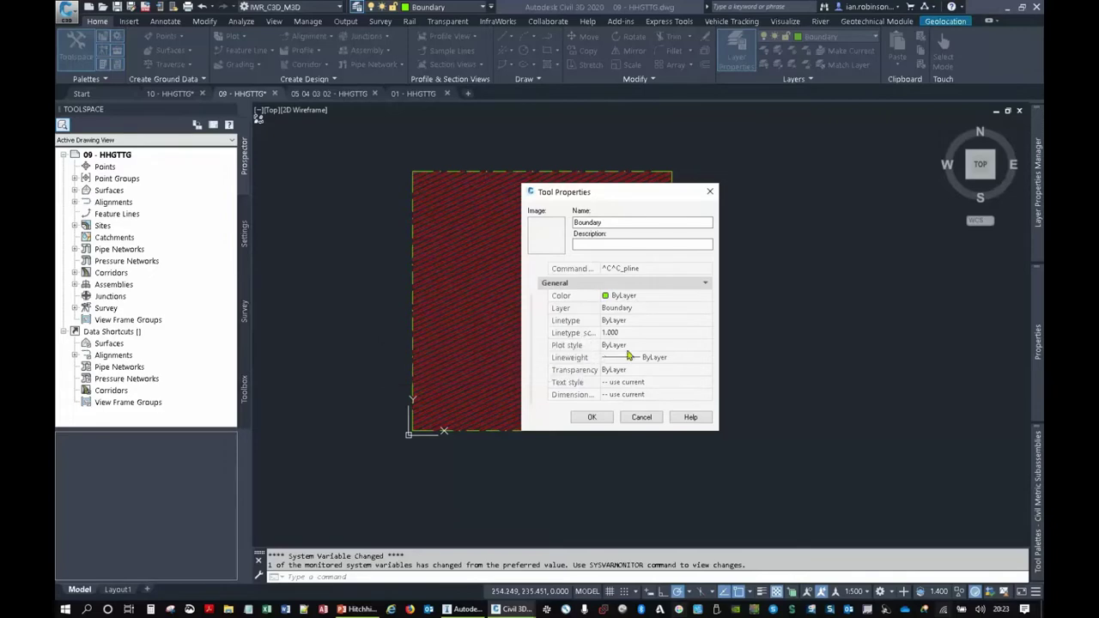
{"action": "scroll", "coordinate": [655, 337], "scroll_direction": "up", "scroll_amount": 3}
{"action": "scroll", "coordinate": [652, 337], "scroll_direction": "down", "scroll_amount": 3}
{"action": "left_click", "coordinate": [613, 333]}
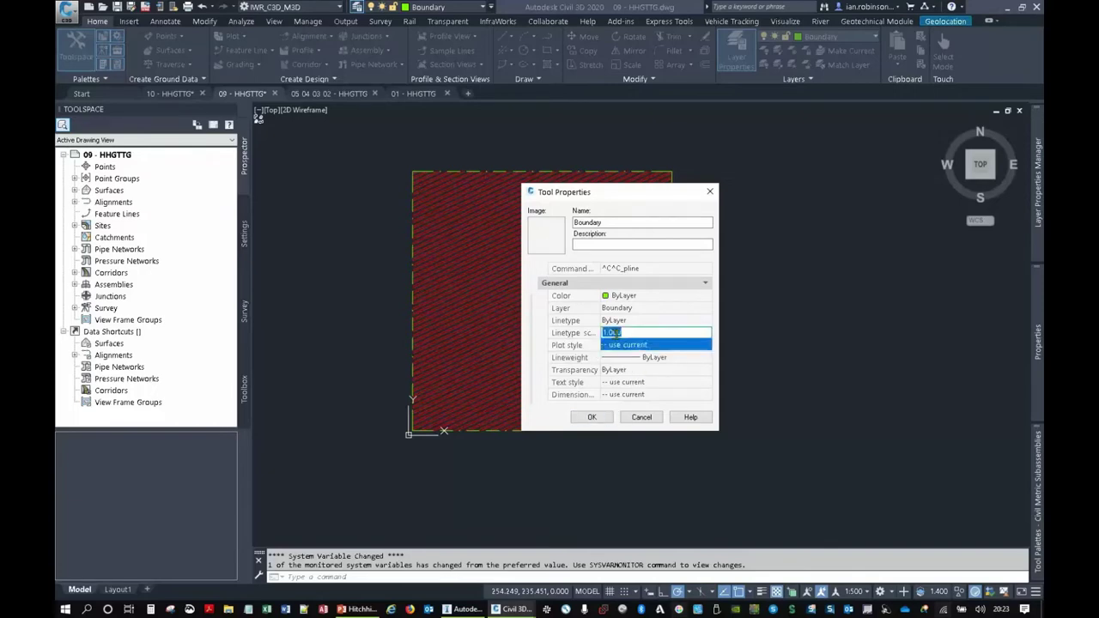
{"action": "type", "text": "0.5"}
{"action": "left_click", "coordinate": [616, 342]}
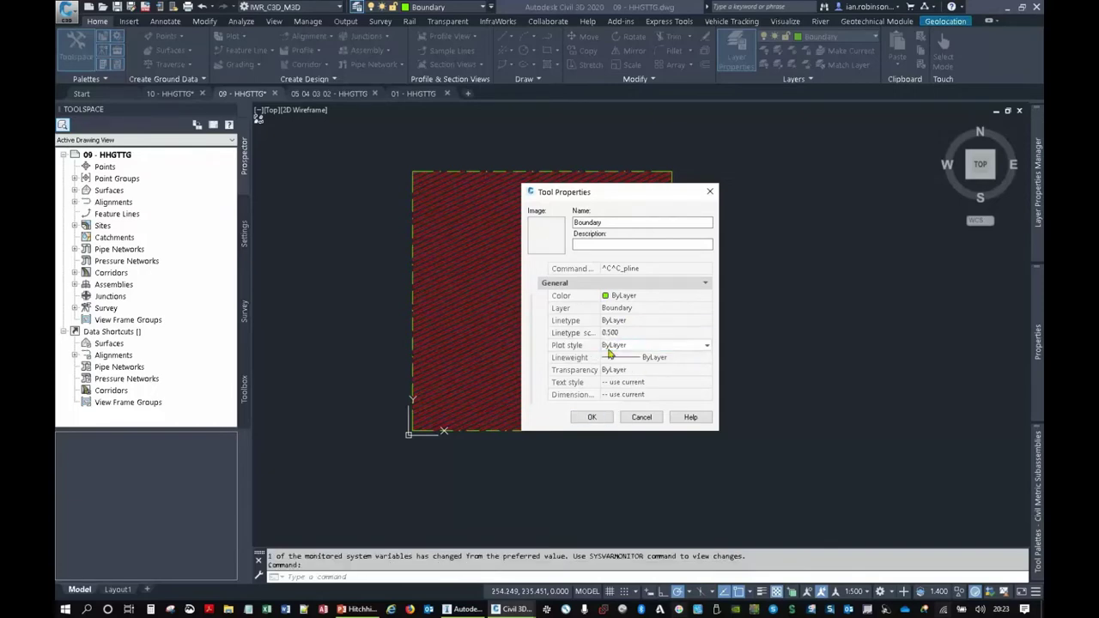
{"action": "left_click", "coordinate": [591, 416]}
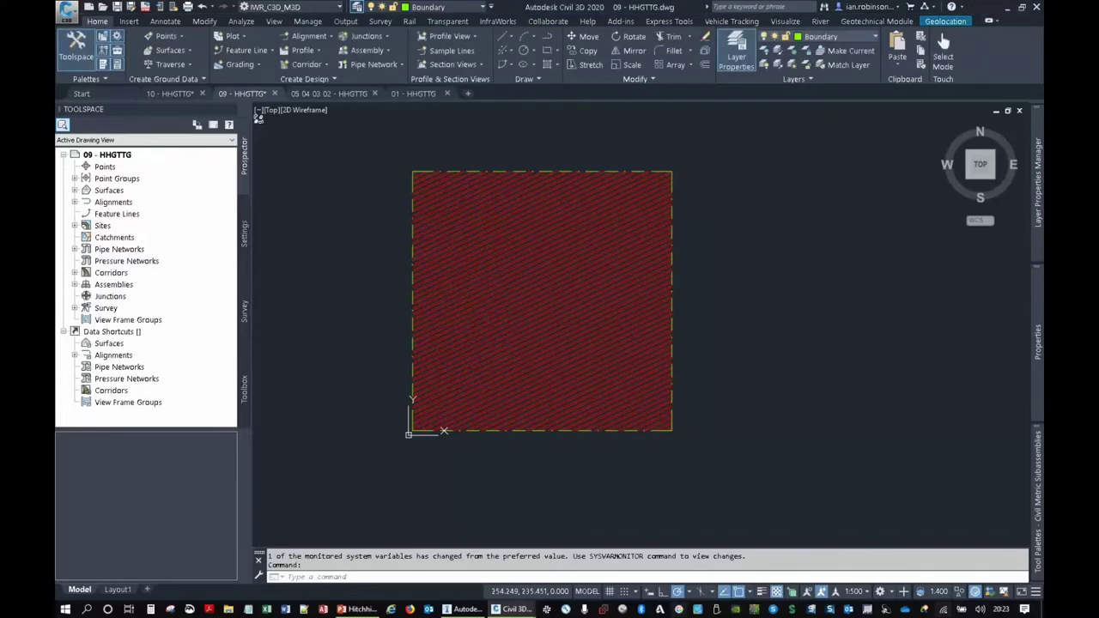
- Add the red hatch as a tool under the palette's Commands heading and rename it Easement
{"action": "left_click", "coordinate": [570, 244]}
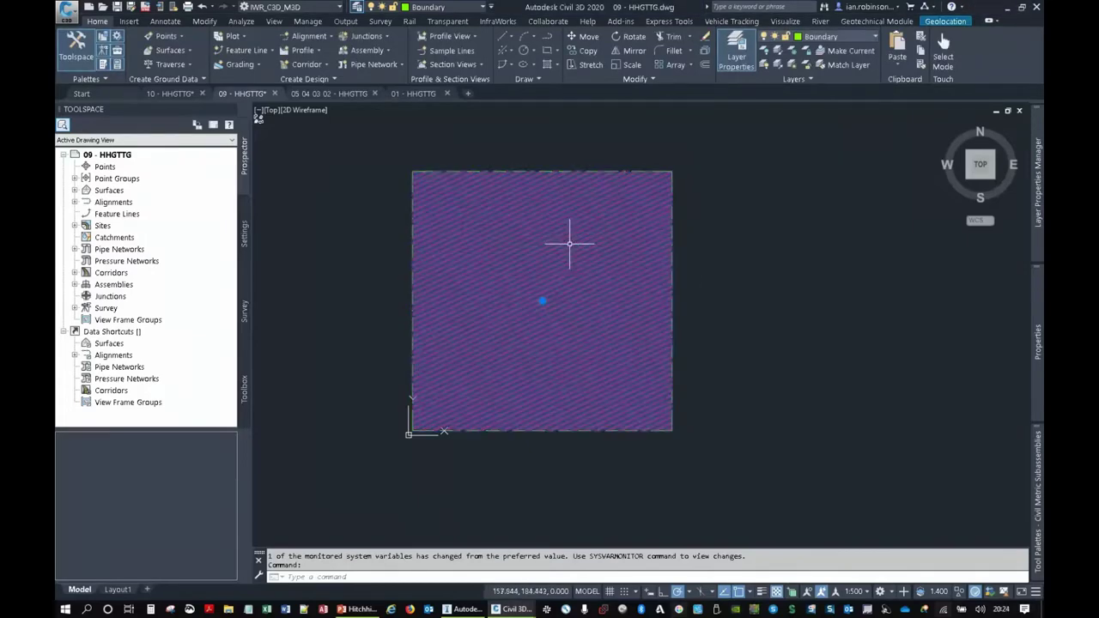
{"action": "double_click", "coordinate": [557, 241]}
{"action": "mouse_move", "coordinate": [566, 260]}
{"action": "left_mouse_down"}
{"action": "mouse_move", "coordinate": [810, 349]}
{"action": "mouse_move", "coordinate": [966, 437]}
{"action": "mouse_move", "coordinate": [1038, 451]}
{"action": "mouse_move", "coordinate": [915, 292]}
{"action": "mouse_move", "coordinate": [871, 168]}
{"action": "left_mouse_up"}
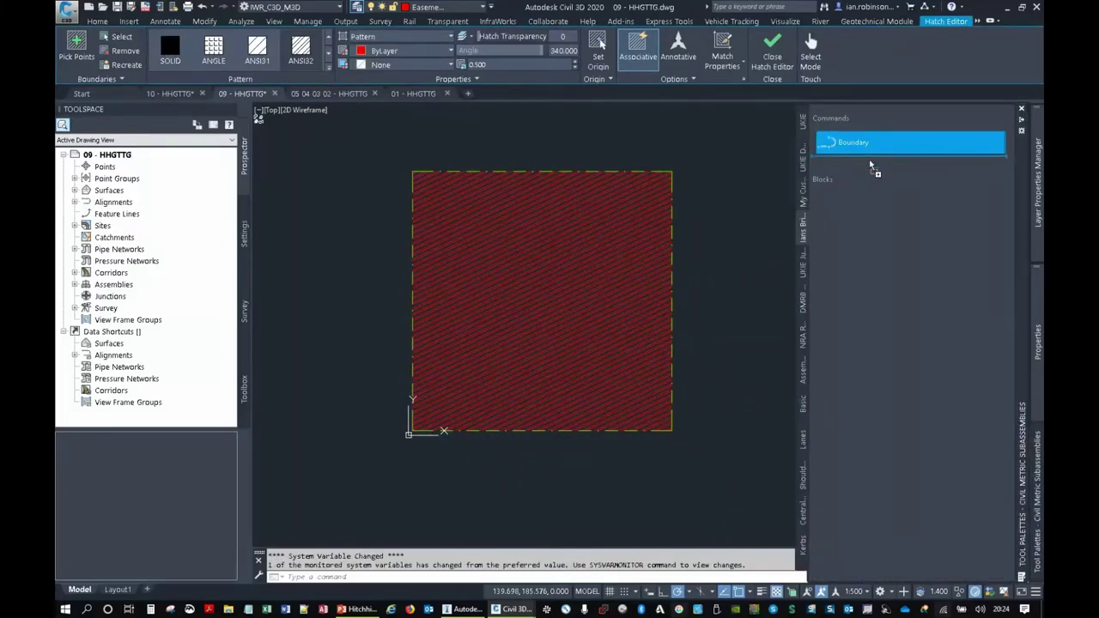
{"action": "right_click", "coordinate": [860, 175]}
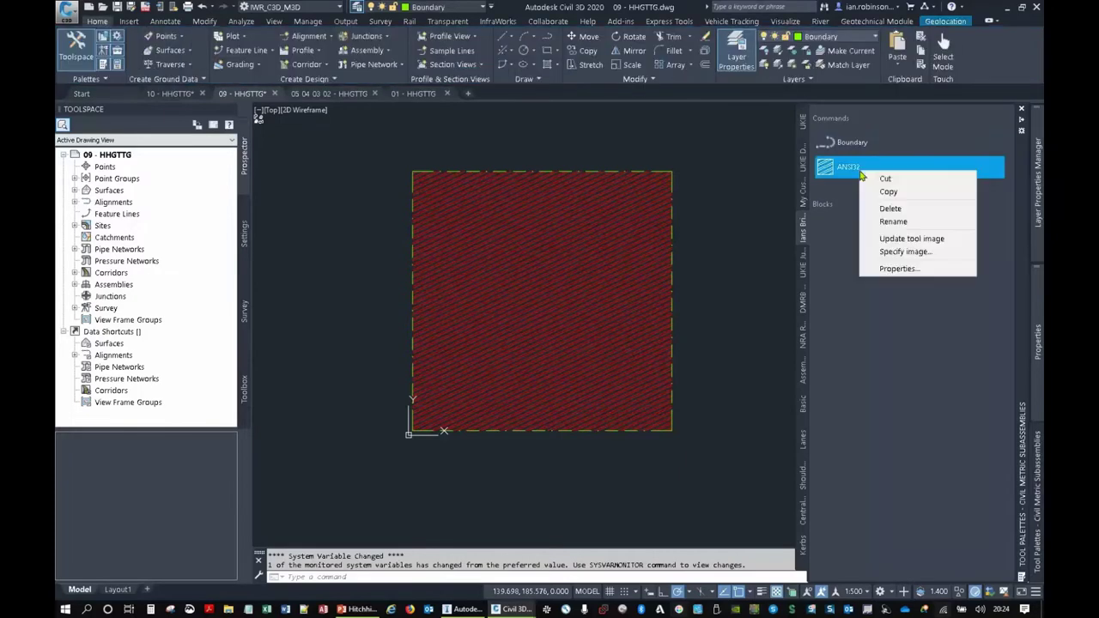
{"action": "left_click", "coordinate": [880, 221]}
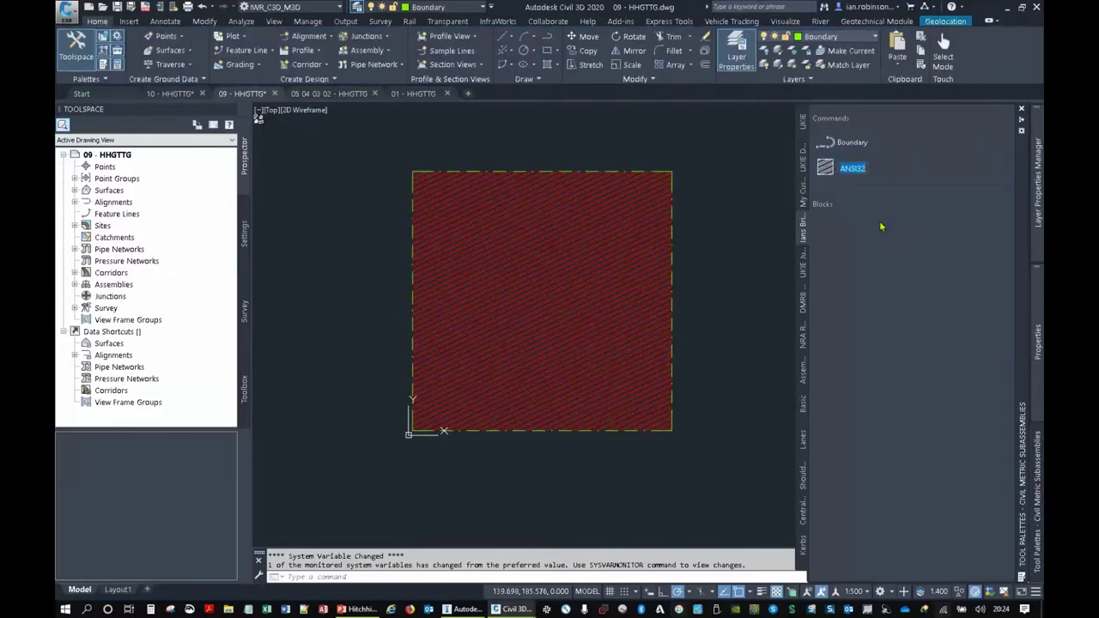
{"action": "type", "text": "Easement"}
{"action": "key", "text": "Return"}
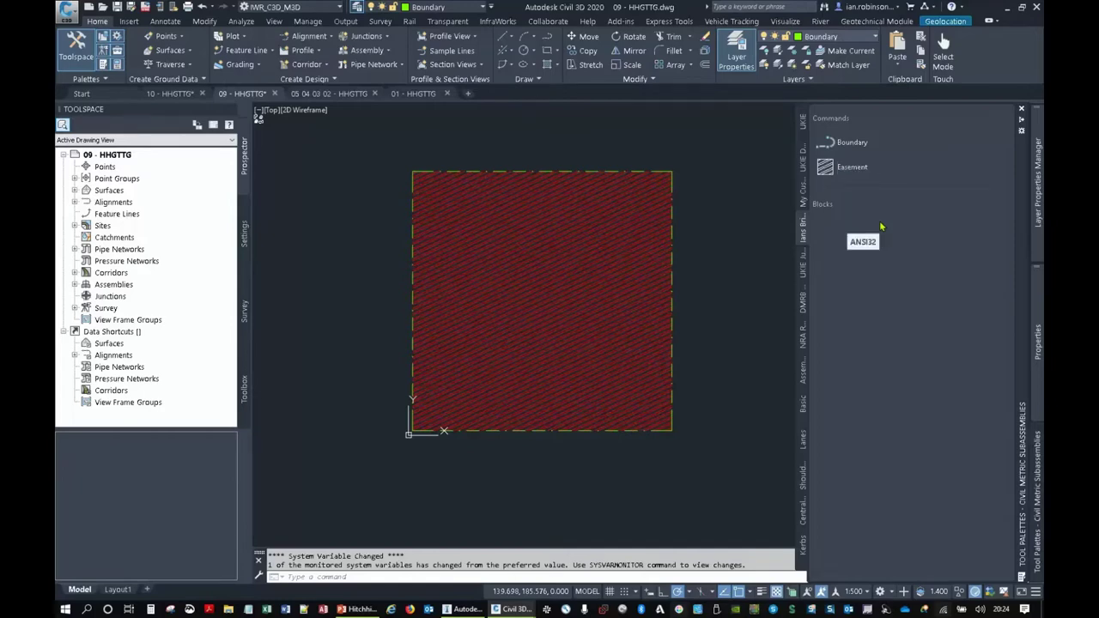
- Close the 09 - HHGTTG drawing and switch to the 10 - HHGTTG drawing
{"action": "key", "text": "ctrl+3"}
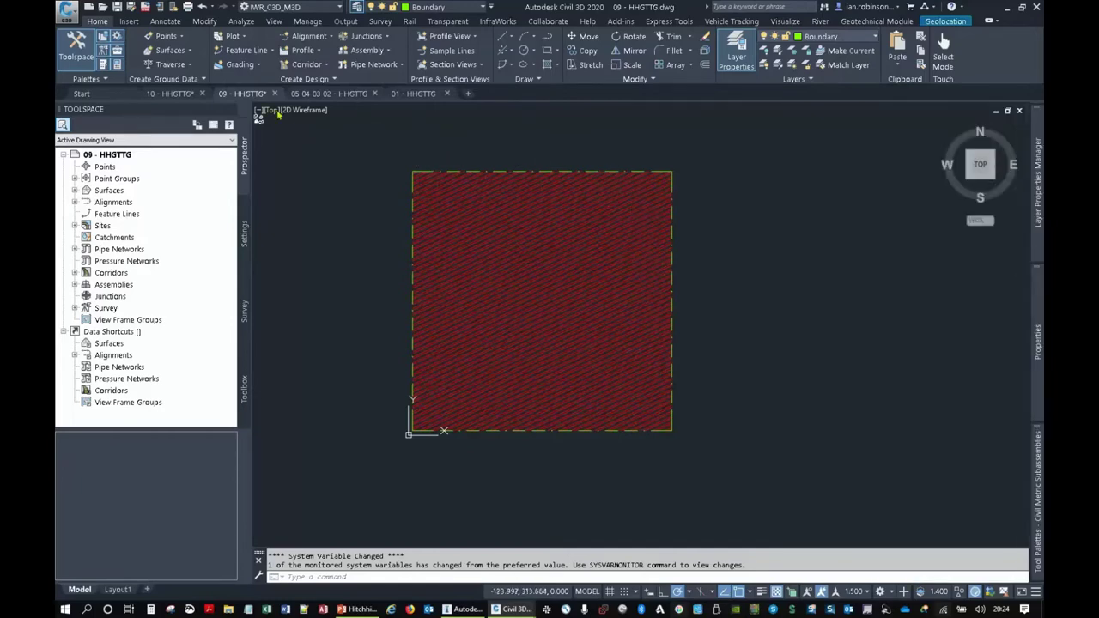
{"action": "mouse_move", "coordinate": [279, 104]}
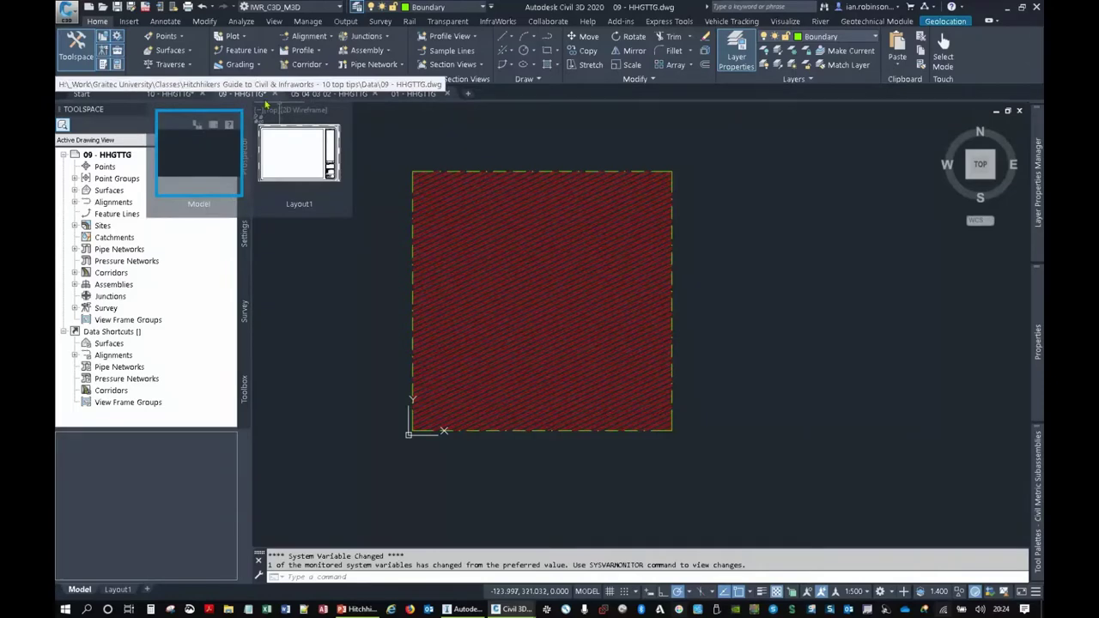
{"action": "left_click", "coordinate": [274, 95]}
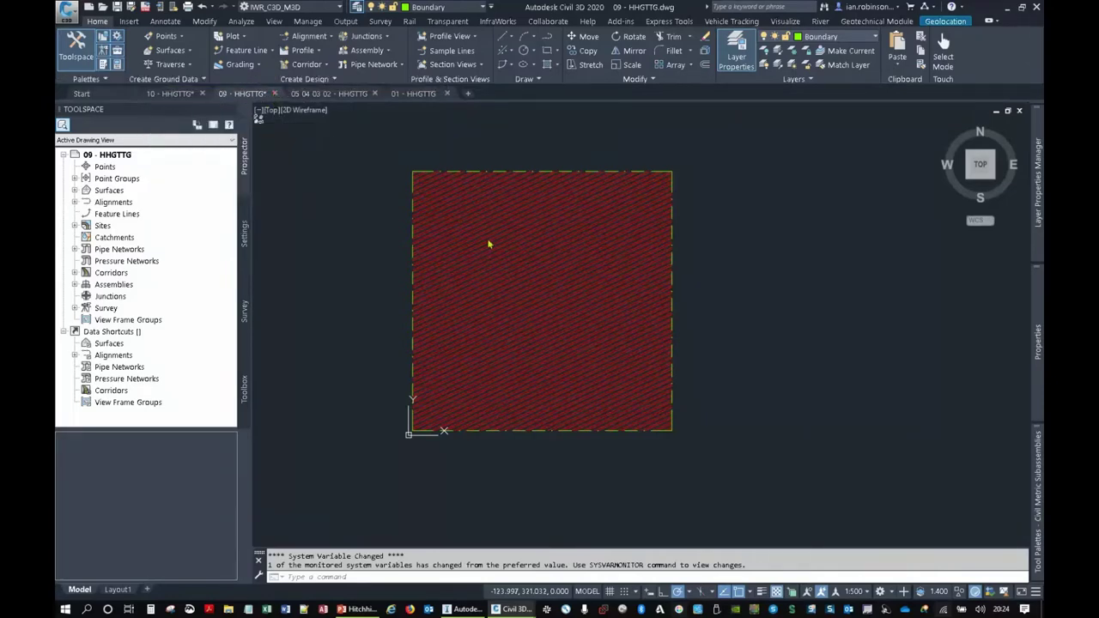
{"action": "left_click", "coordinate": [596, 333]}
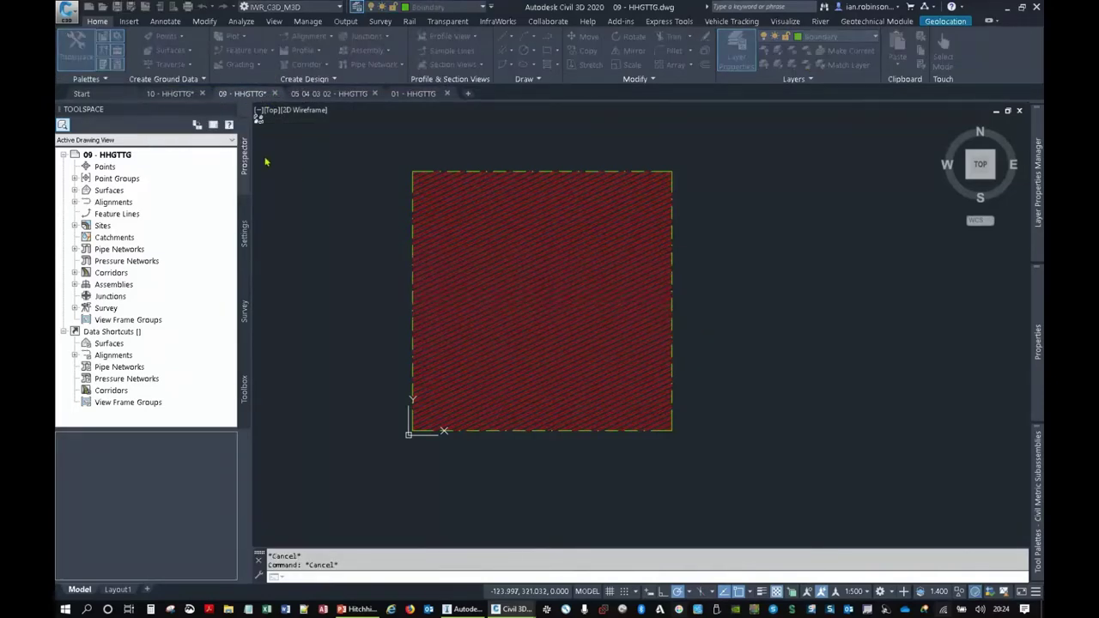
{"action": "left_click", "coordinate": [173, 97]}
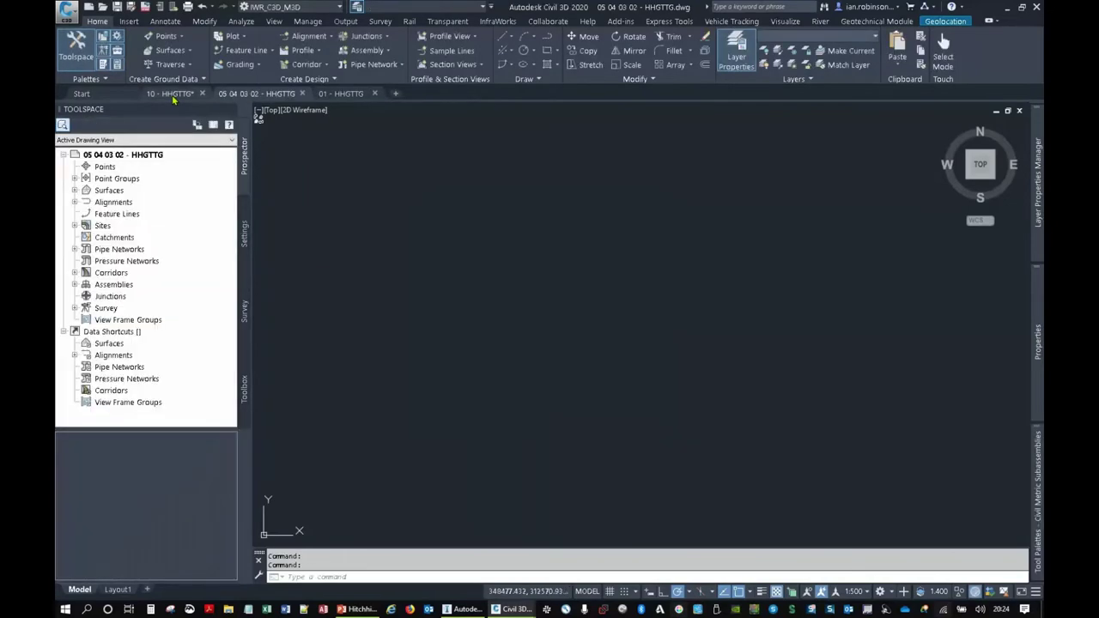
- Draw a closed four-sided boundary above the road corridor in the 10 - HHGTTG drawing using the Boundary palette tool
{"action": "mouse_move", "coordinate": [428, 268]}
{"action": "middle_mouse_down"}
{"action": "mouse_move", "coordinate": [463, 384]}
{"action": "mouse_move", "coordinate": [558, 202]}
{"action": "mouse_move", "coordinate": [463, 396]}
{"action": "mouse_move", "coordinate": [462, 424]}
{"action": "middle_mouse_up"}
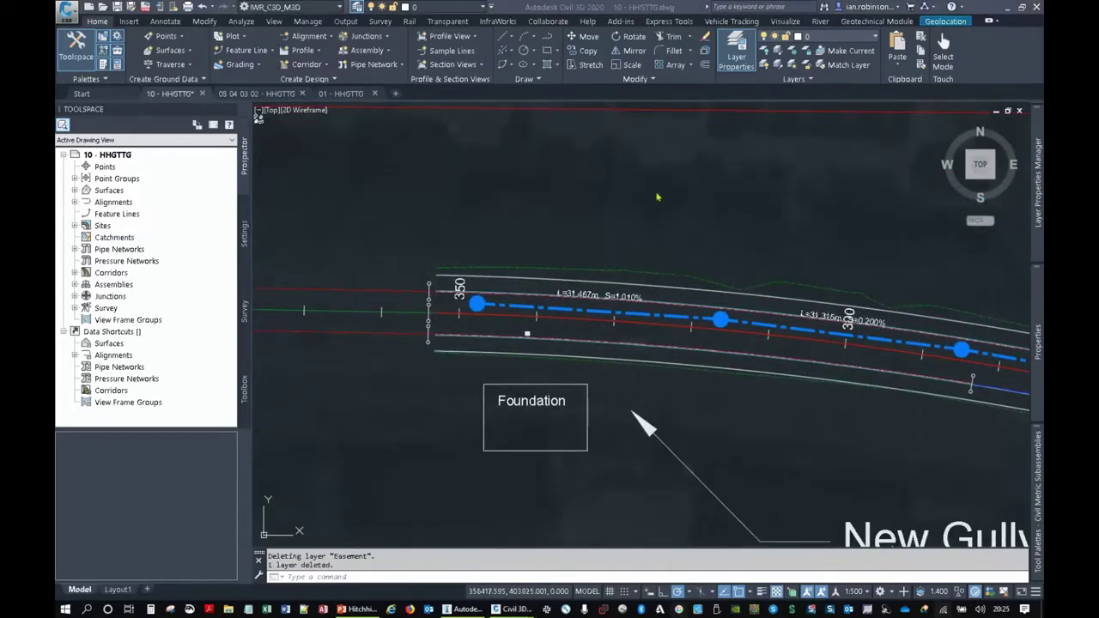
{"action": "mouse_move", "coordinate": [1037, 180]}
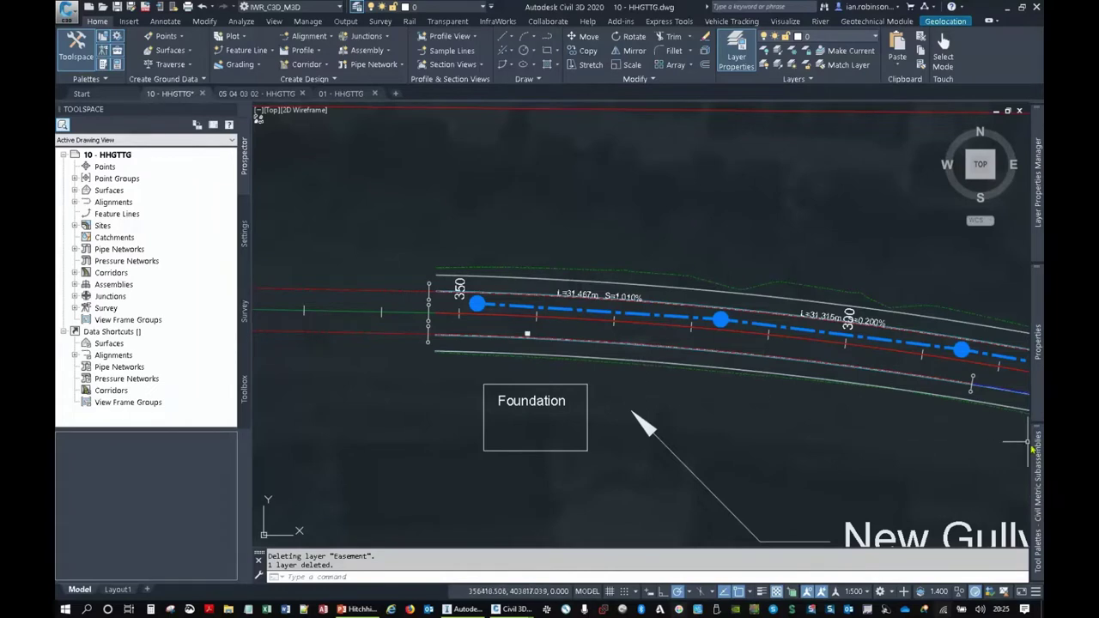
{"action": "mouse_move", "coordinate": [1035, 449]}
{"action": "left_click", "coordinate": [852, 142]}
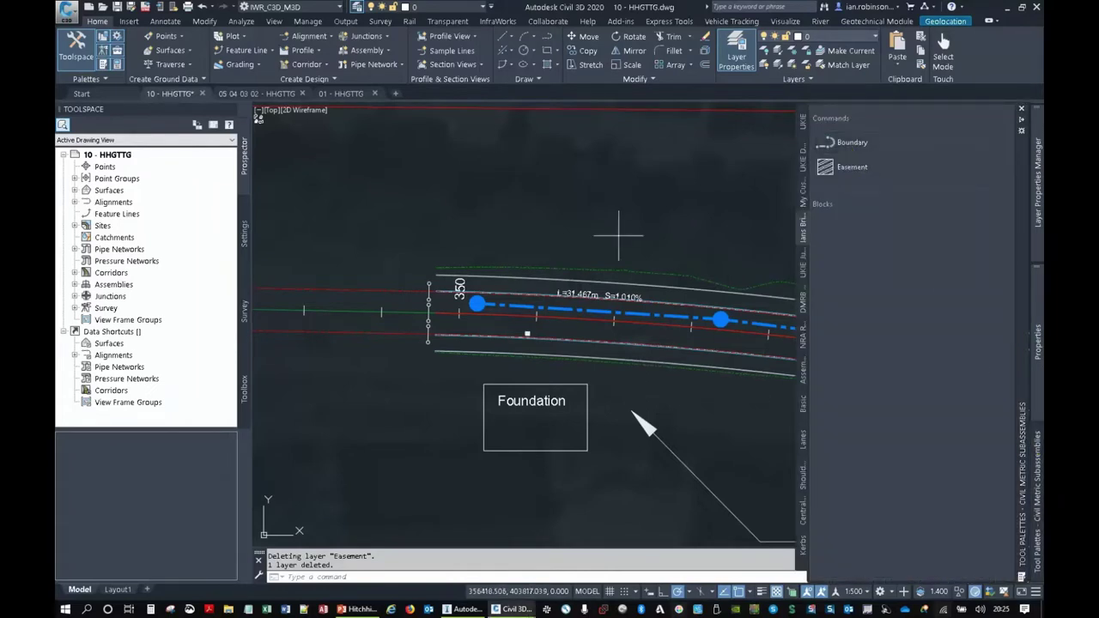
{"action": "left_click", "coordinate": [418, 165]}
{"action": "left_click", "coordinate": [859, 166]}
{"action": "left_click", "coordinate": [917, 262]}
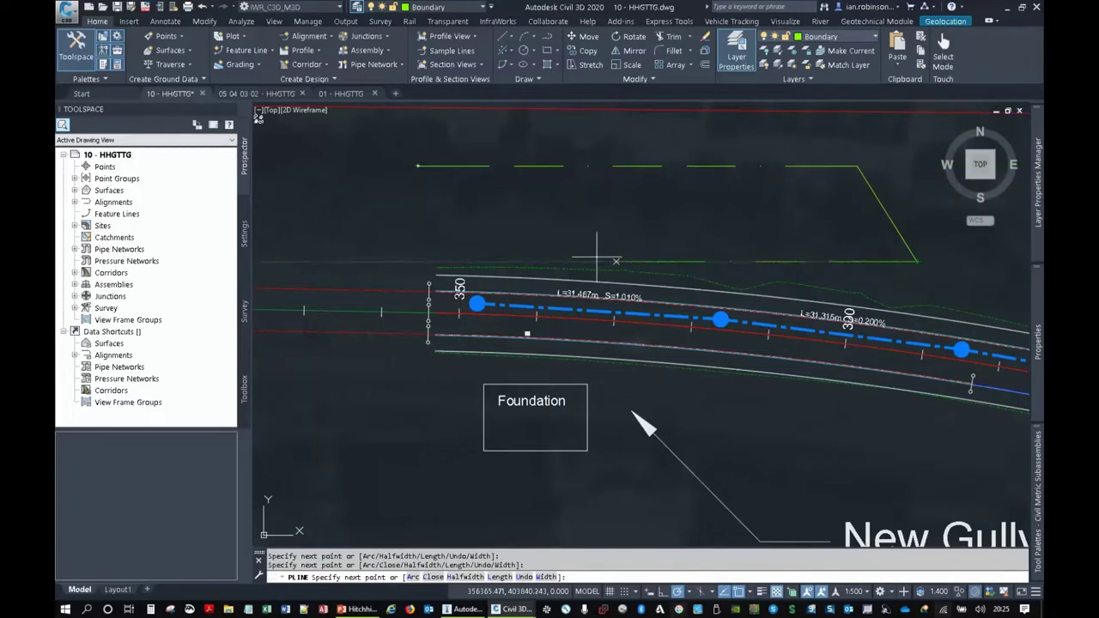
{"action": "left_click", "coordinate": [331, 260]}
{"action": "type", "text": "c"}
{"action": "key", "text": "Return"}
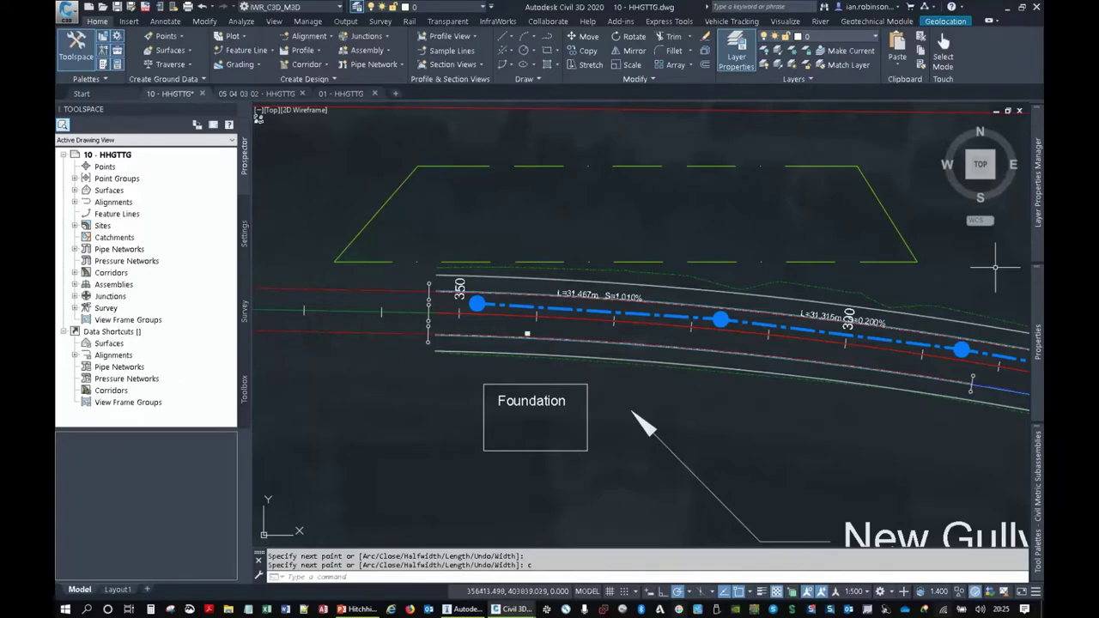
- Hatch the inside of the new boundary with the Easement palette tool and check the Easements layer in the layer list
{"action": "mouse_move", "coordinate": [1037, 180]}
{"action": "mouse_move", "coordinate": [1035, 447]}
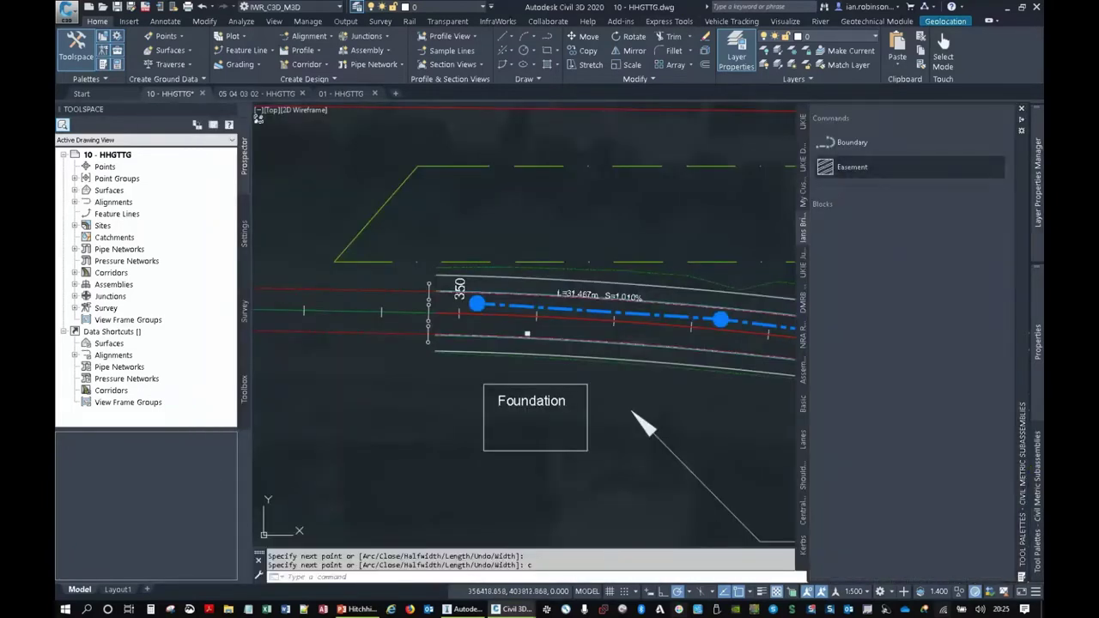
{"action": "left_click", "coordinate": [853, 167]}
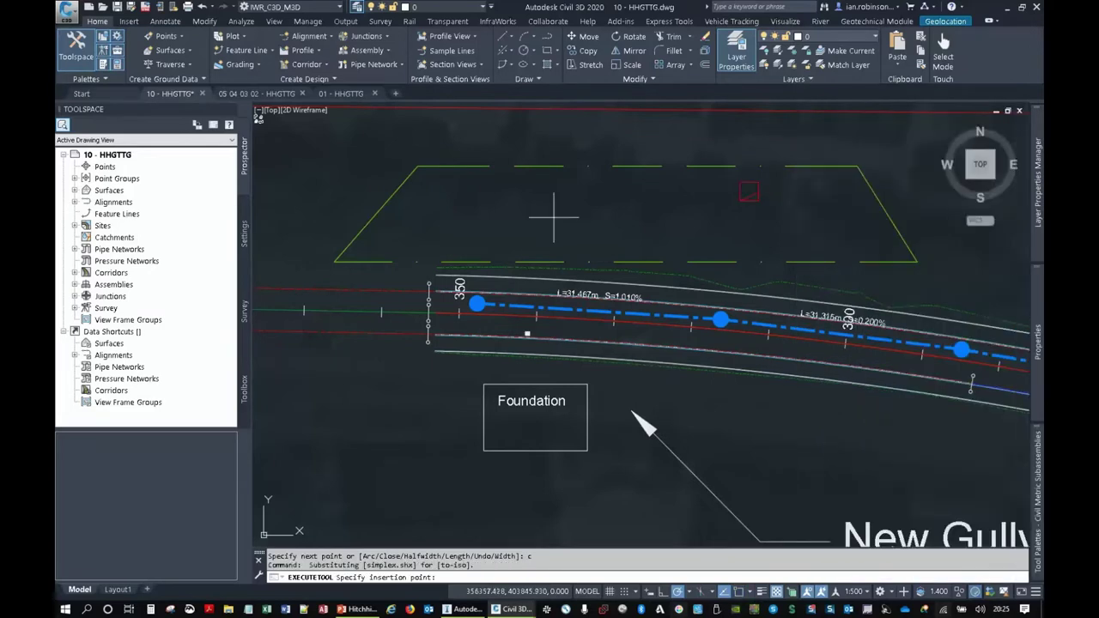
{"action": "left_click", "coordinate": [507, 225]}
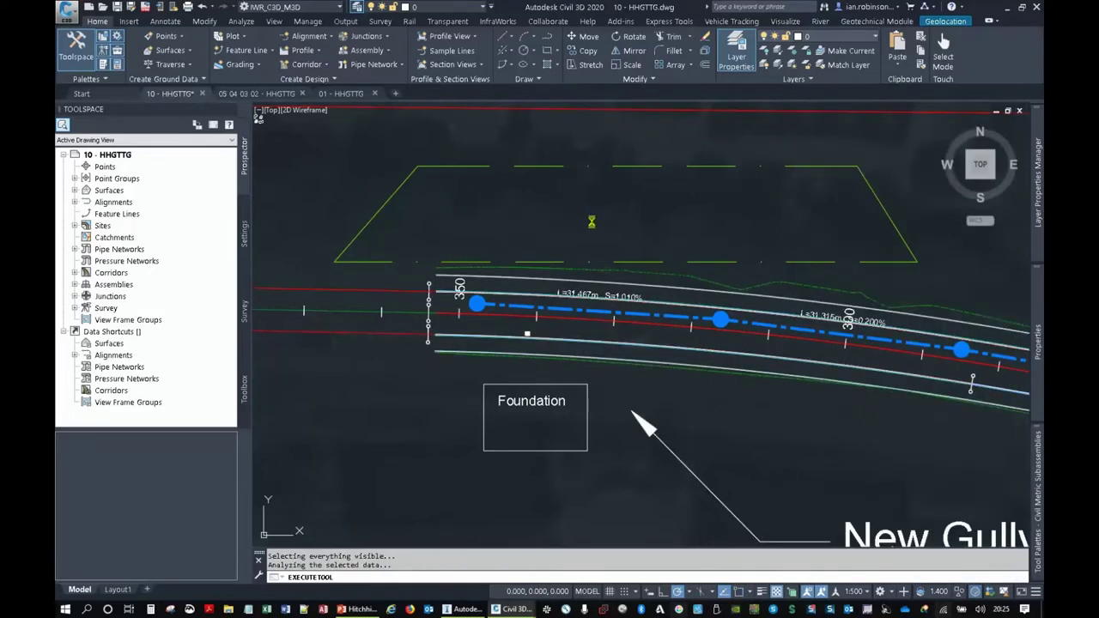
{"action": "mouse_move", "coordinate": [1038, 208]}
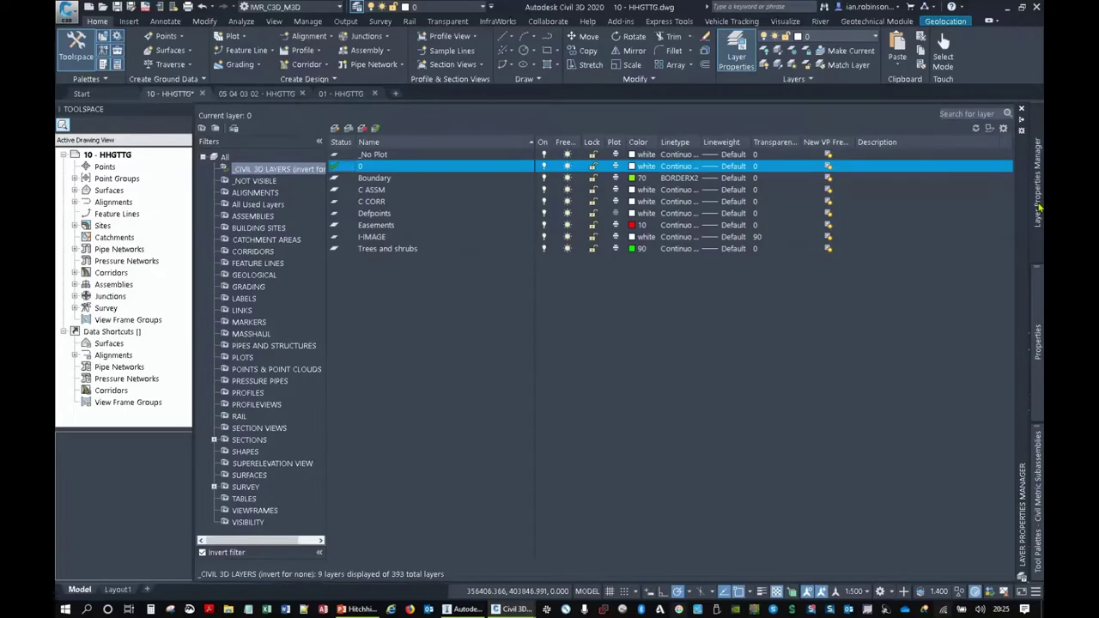
{"action": "left_click", "coordinate": [397, 227]}
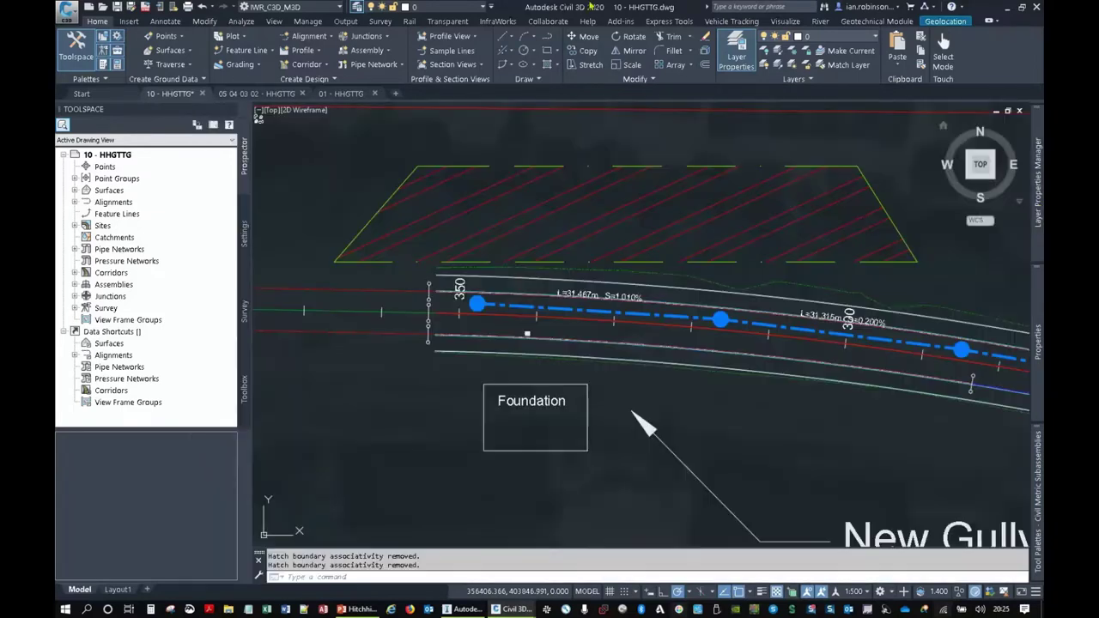
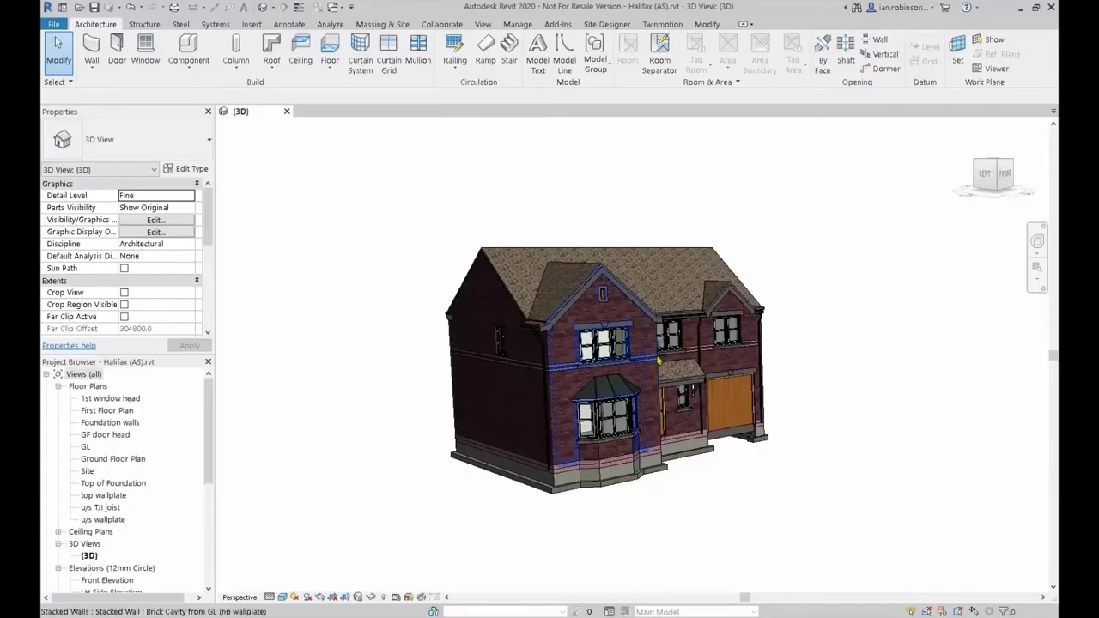
- Switch to InfraWorks and add the Halifax (AS) Revit file from the 2020 folder as a 3D Model data source
{"action": "mouse_move", "coordinate": [847, 361]}
{"action": "middle_mouse_down"}
{"action": "mouse_move", "coordinate": [850, 379]}
{"action": "mouse_move", "coordinate": [841, 378]}
{"action": "middle_mouse_up"}
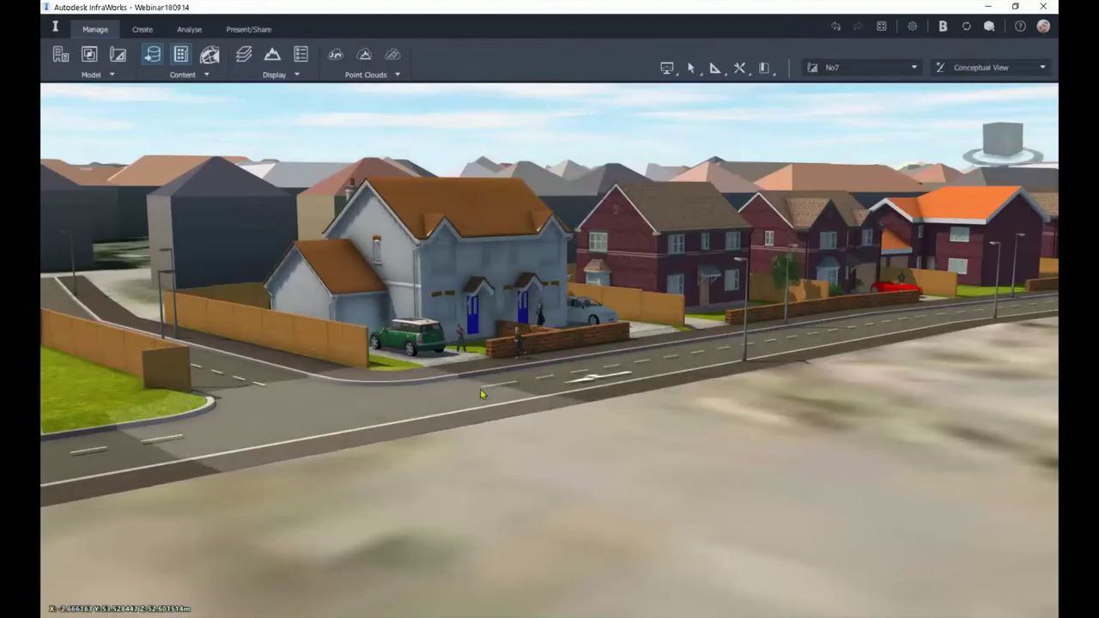
{"action": "scroll", "coordinate": [587, 438], "scroll_direction": "up", "scroll_amount": 3}
{"action": "scroll", "coordinate": [587, 438], "scroll_direction": "down", "scroll_amount": 5}
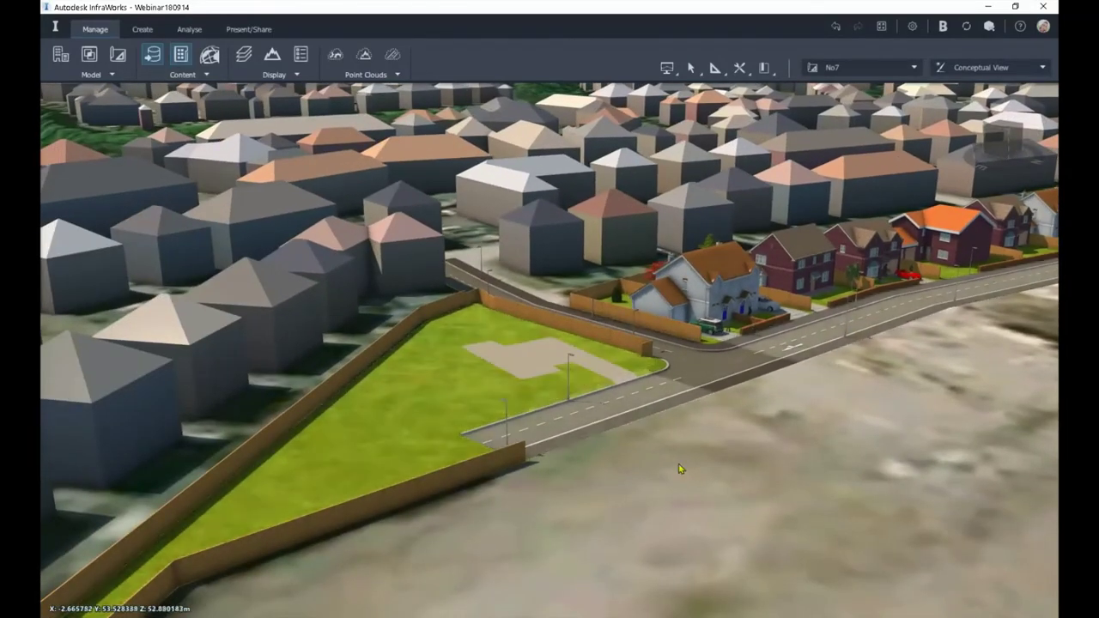
{"action": "middle_click_drag", "start_coordinate": [679, 466], "coordinate": [669, 421]}
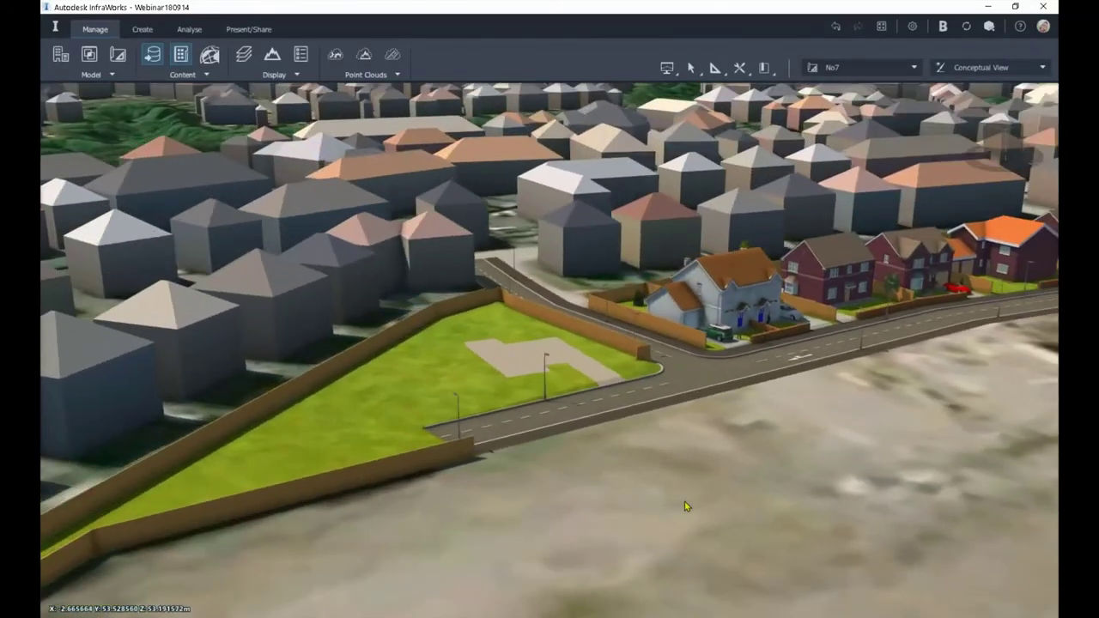
{"action": "mouse_move", "coordinate": [241, 615]}
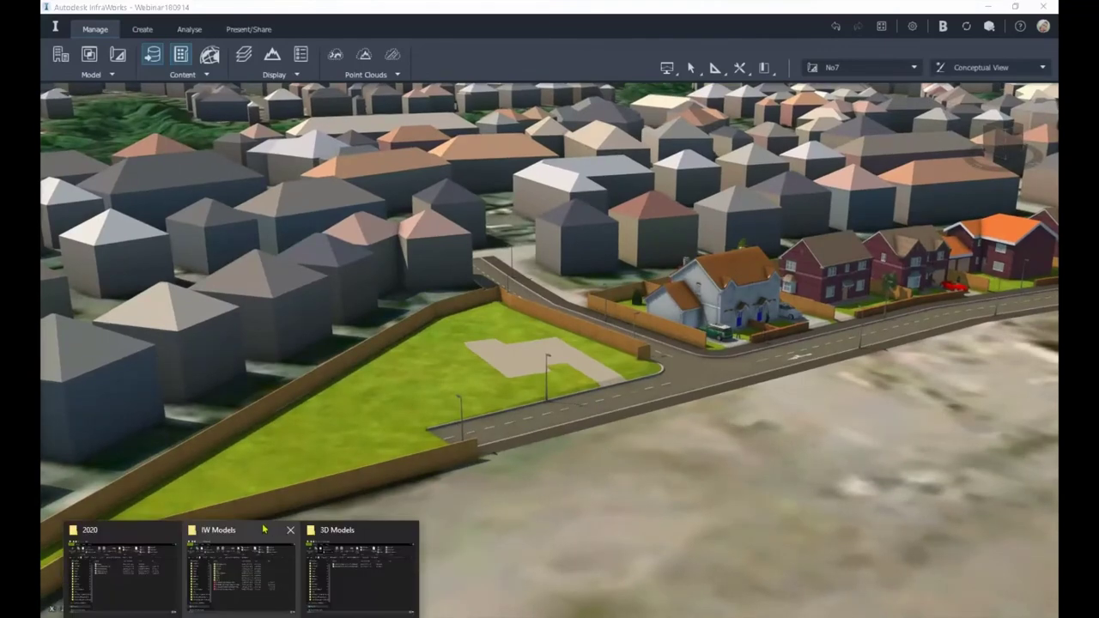
{"action": "left_click", "coordinate": [136, 560]}
{"action": "left_click_drag", "start_coordinate": [273, 318], "coordinate": [878, 508]}
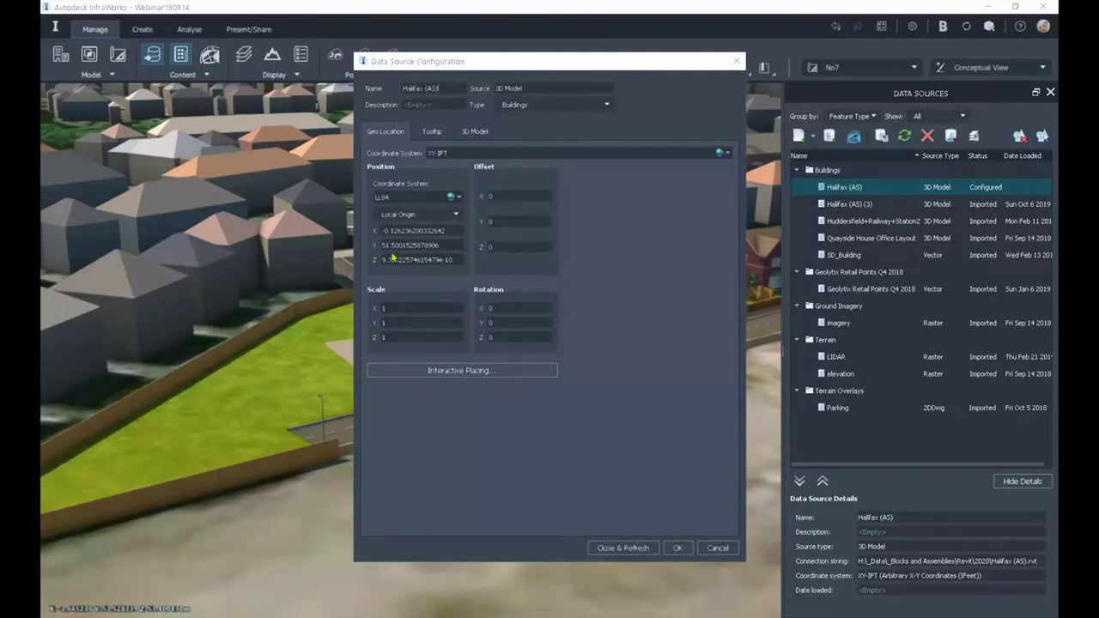
- Place the Halifax (AS) building interactively on the open ground beside the road, then close its configuration and refresh the model
{"action": "left_click", "coordinate": [477, 373]}
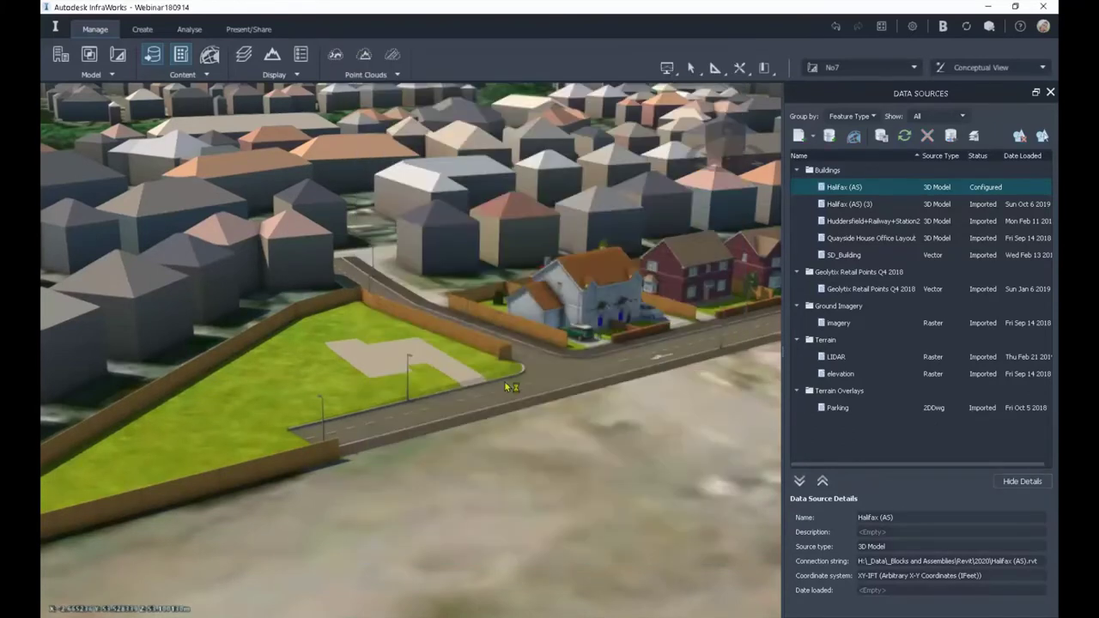
{"action": "left_click", "coordinate": [626, 518]}
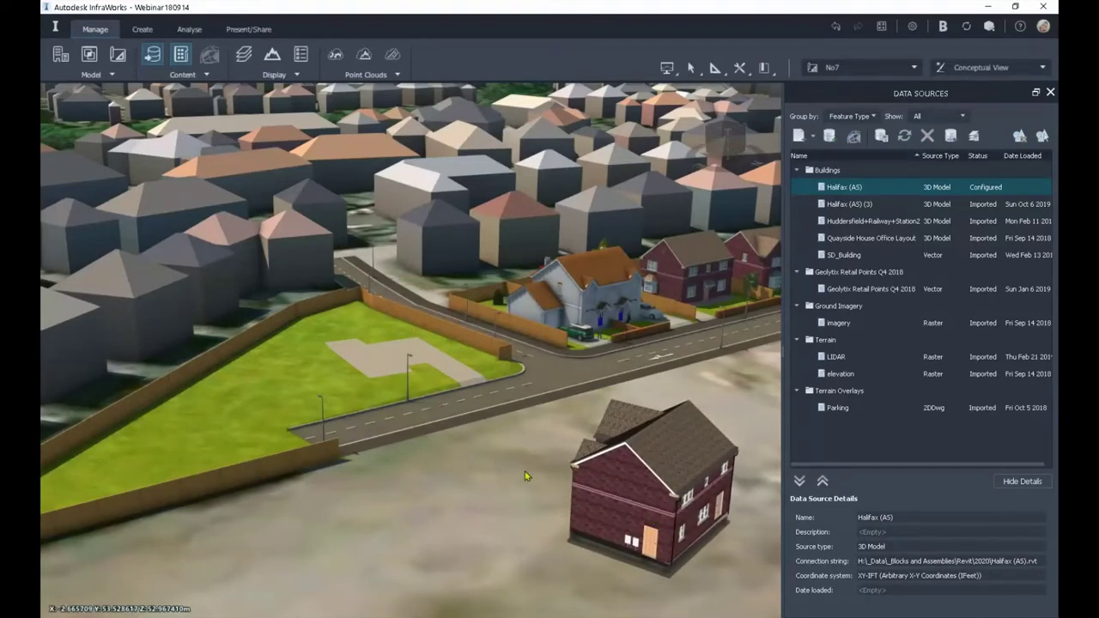
{"action": "left_click", "coordinate": [526, 477]}
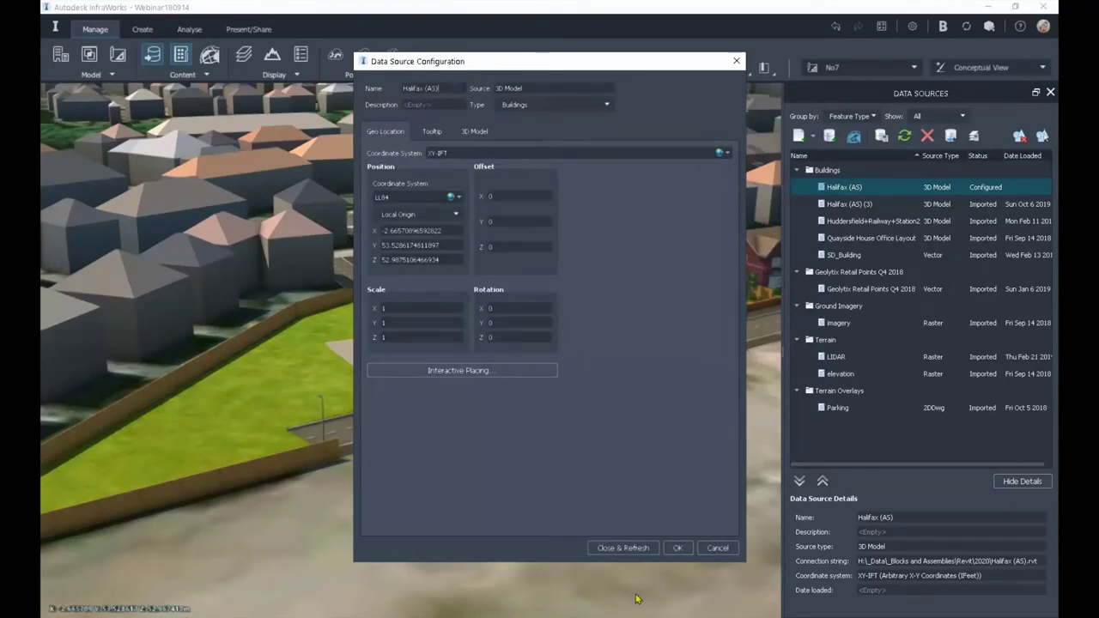
{"action": "left_click", "coordinate": [635, 550]}
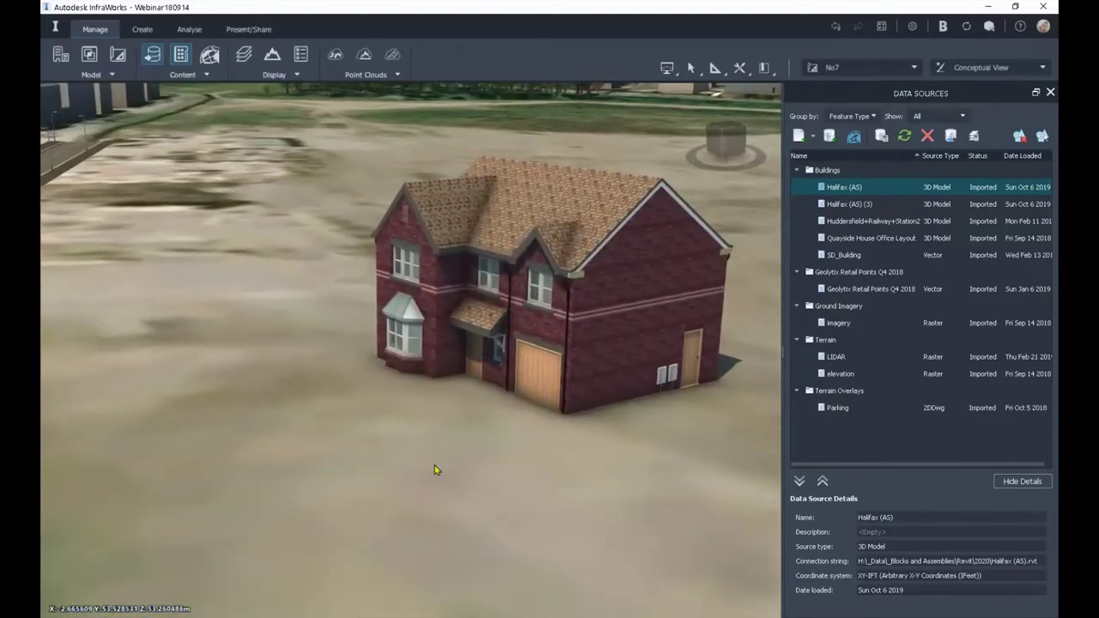
- Browse in File Explorer to the 3D Models folder under Webinar180914.files and Resources
{"action": "left_click", "coordinate": [241, 617]}
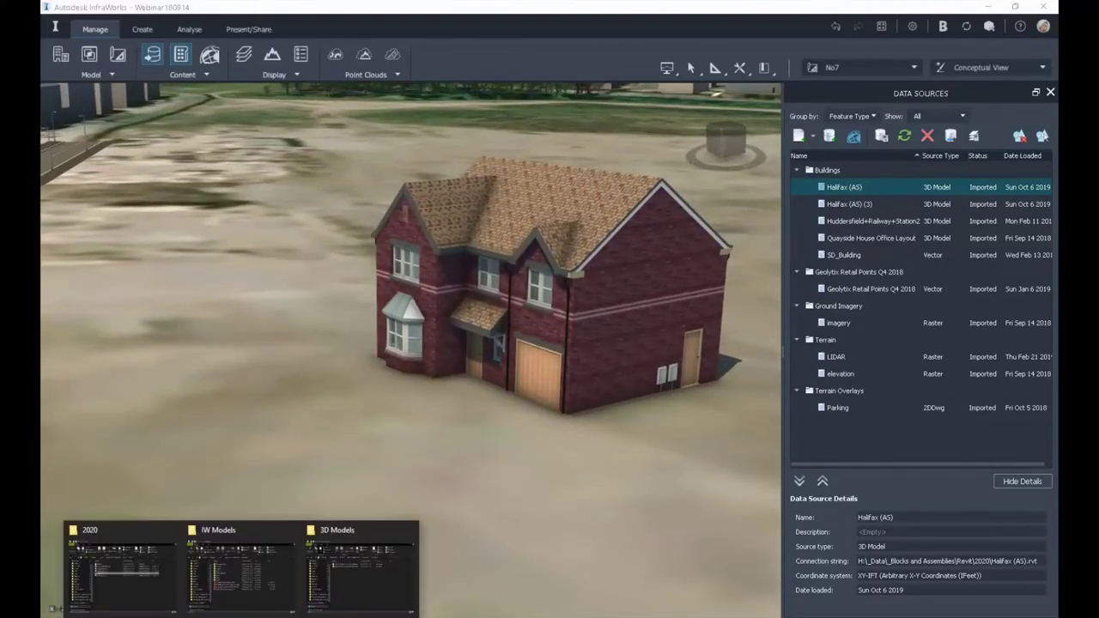
{"action": "left_click", "coordinate": [342, 584]}
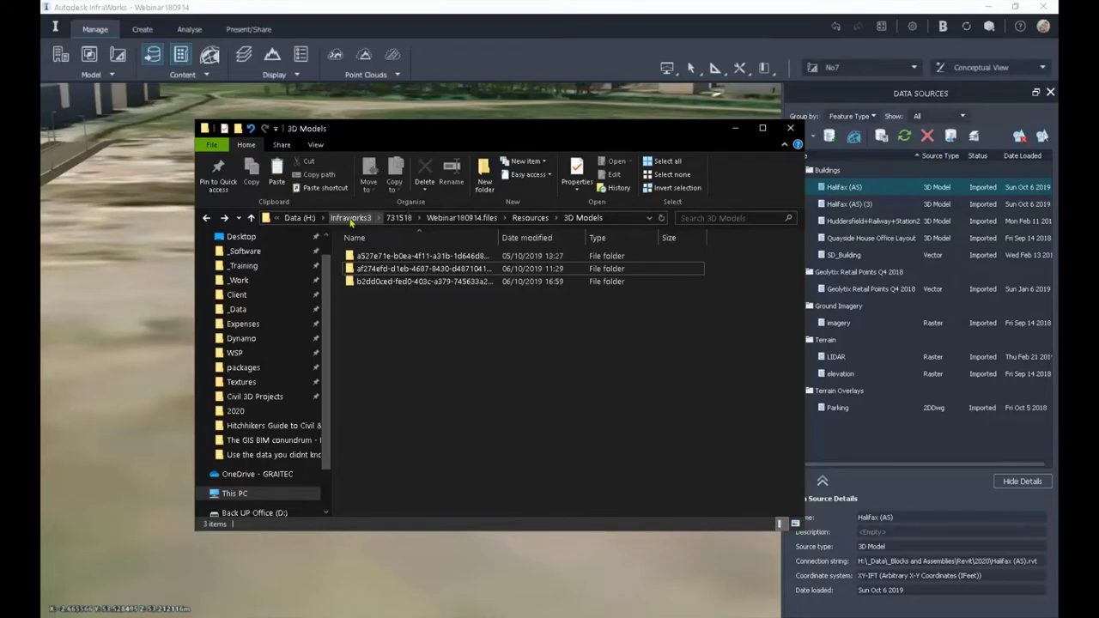
{"action": "left_click", "coordinate": [460, 218]}
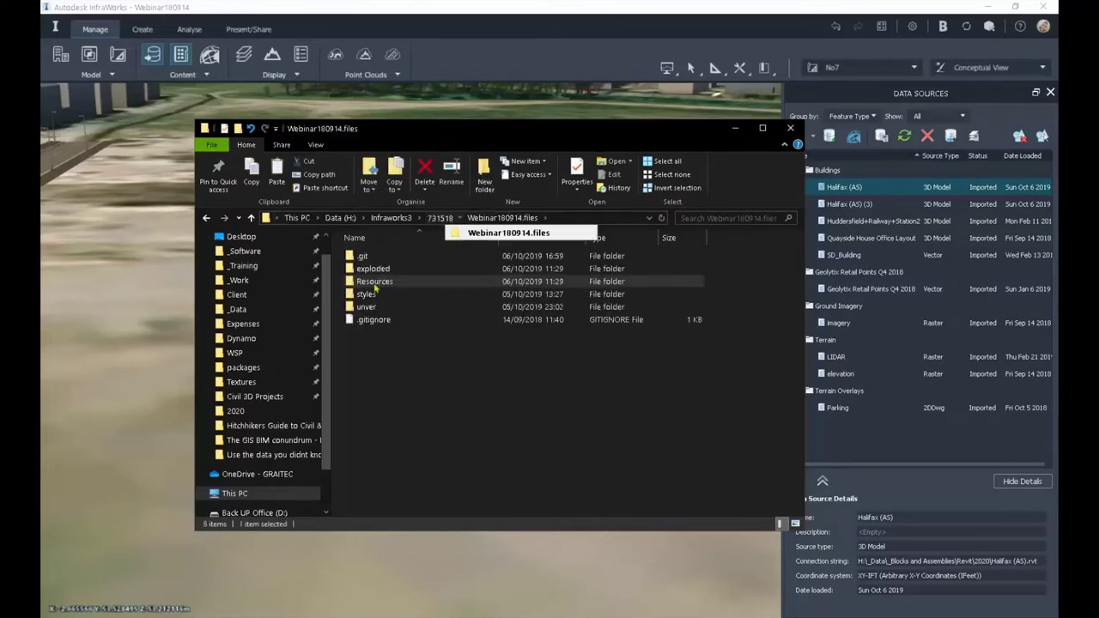
{"action": "double_click", "coordinate": [375, 281]}
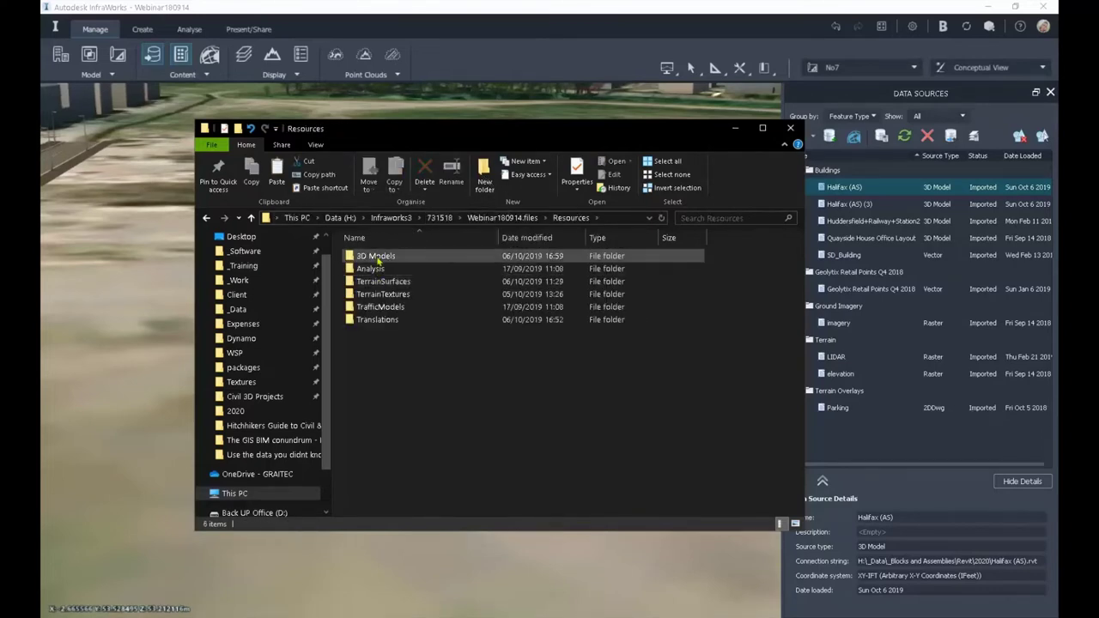
{"action": "double_click", "coordinate": [376, 257]}
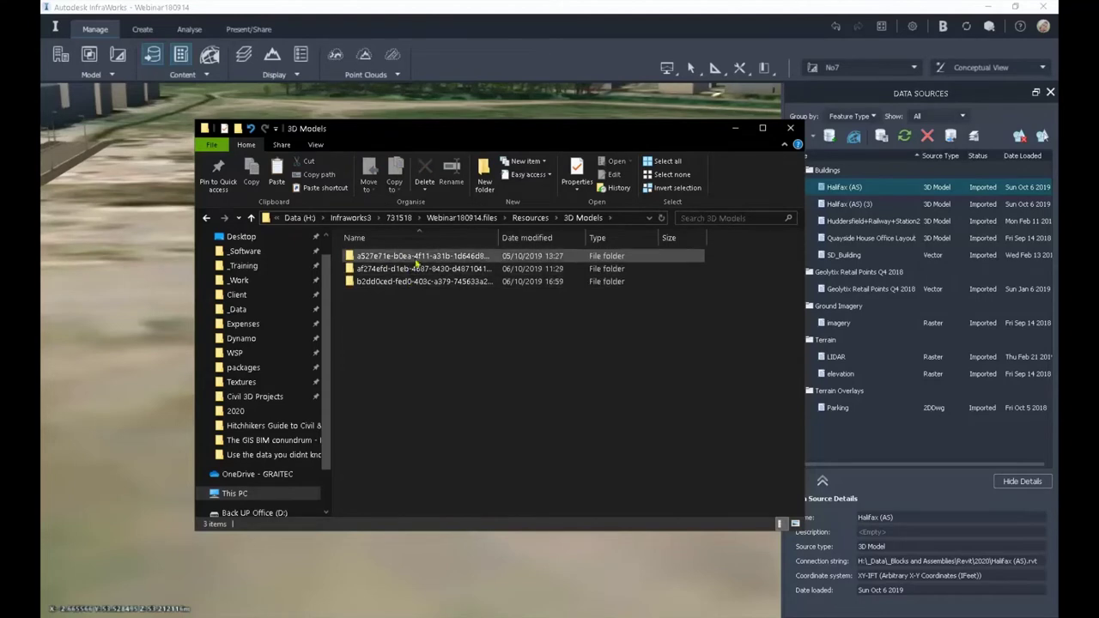
- Examine the contents of the three model folders inside 3D Models to identify which building each one stores
{"action": "double_click", "coordinate": [417, 256]}
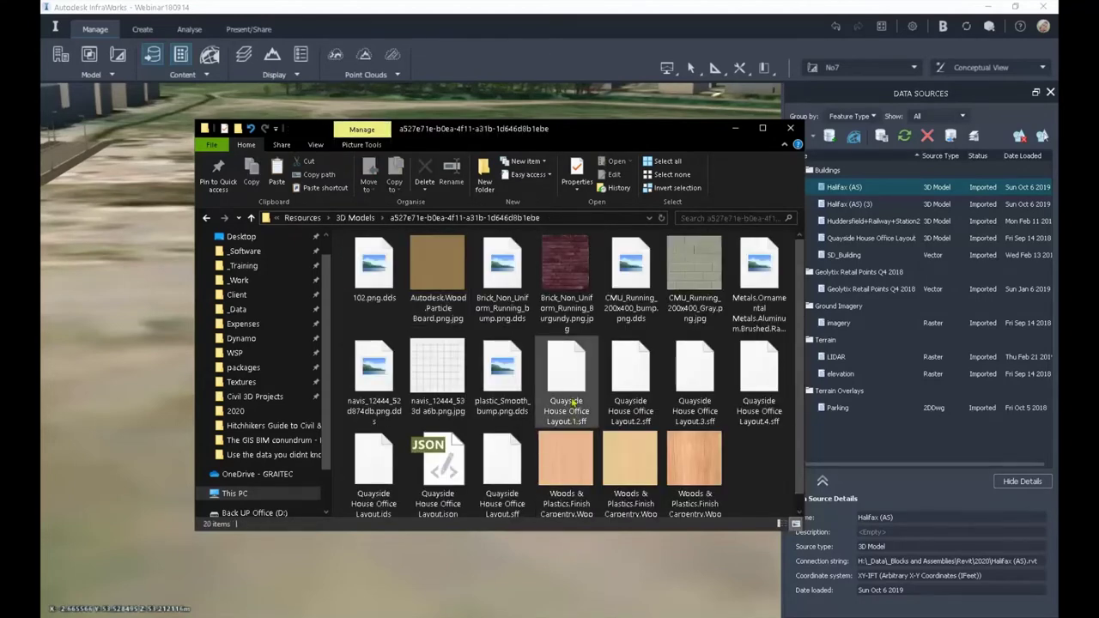
{"action": "left_click", "coordinate": [381, 213]}
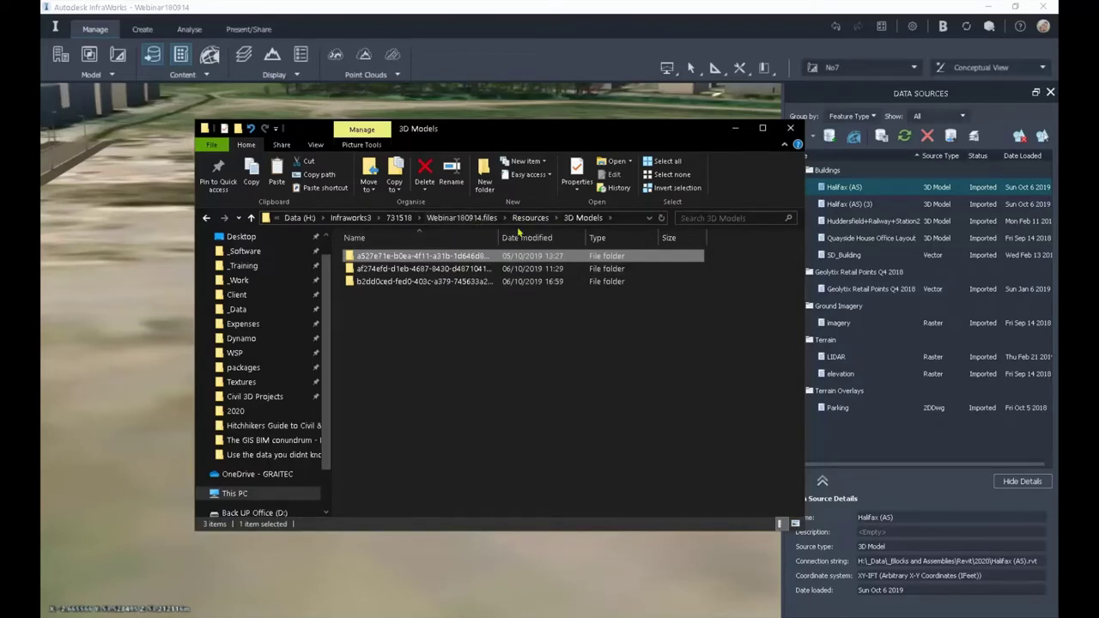
{"action": "double_click", "coordinate": [429, 271]}
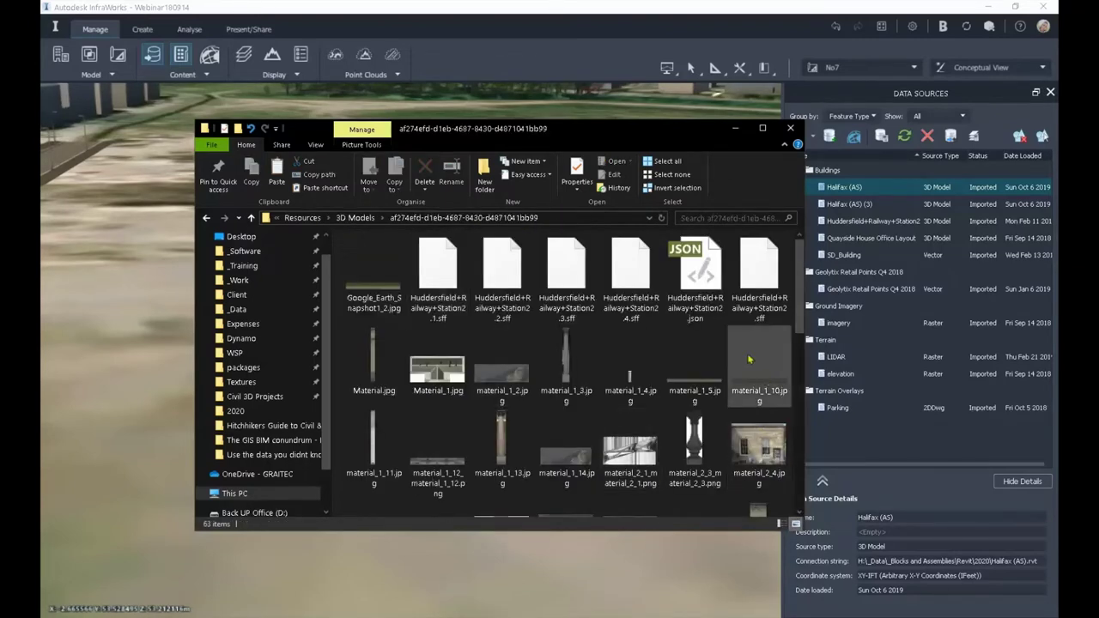
{"action": "left_click", "coordinate": [354, 217]}
{"action": "double_click", "coordinate": [429, 281]}
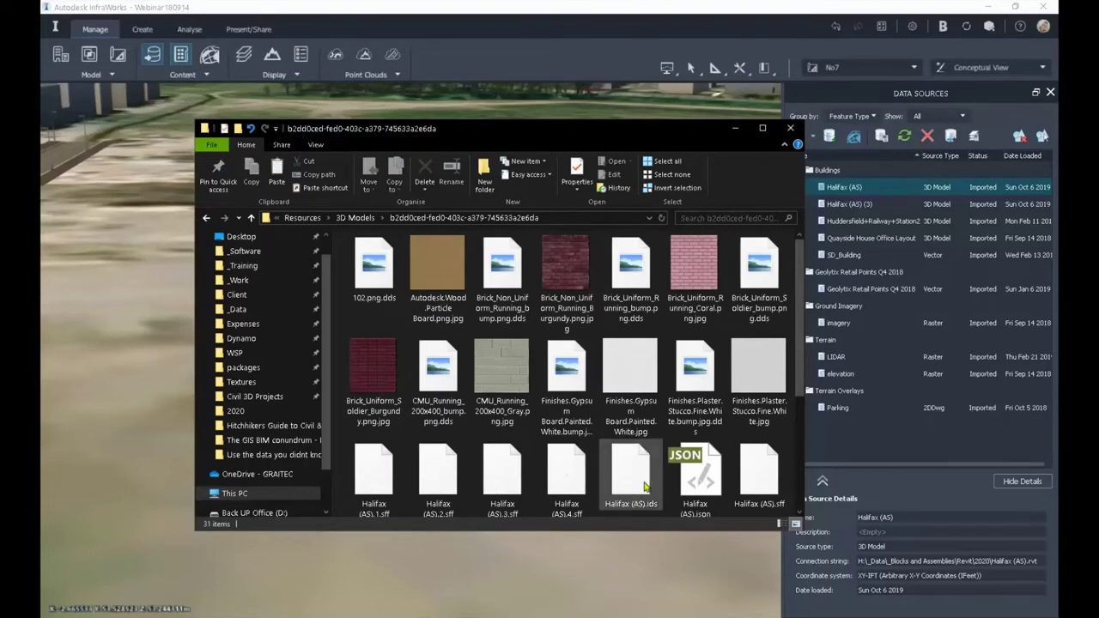
- Copy the b2dd0ced model folder from 3D Models into the IW Models folder under _Blocks and Assemblies
{"action": "left_click", "coordinate": [366, 218]}
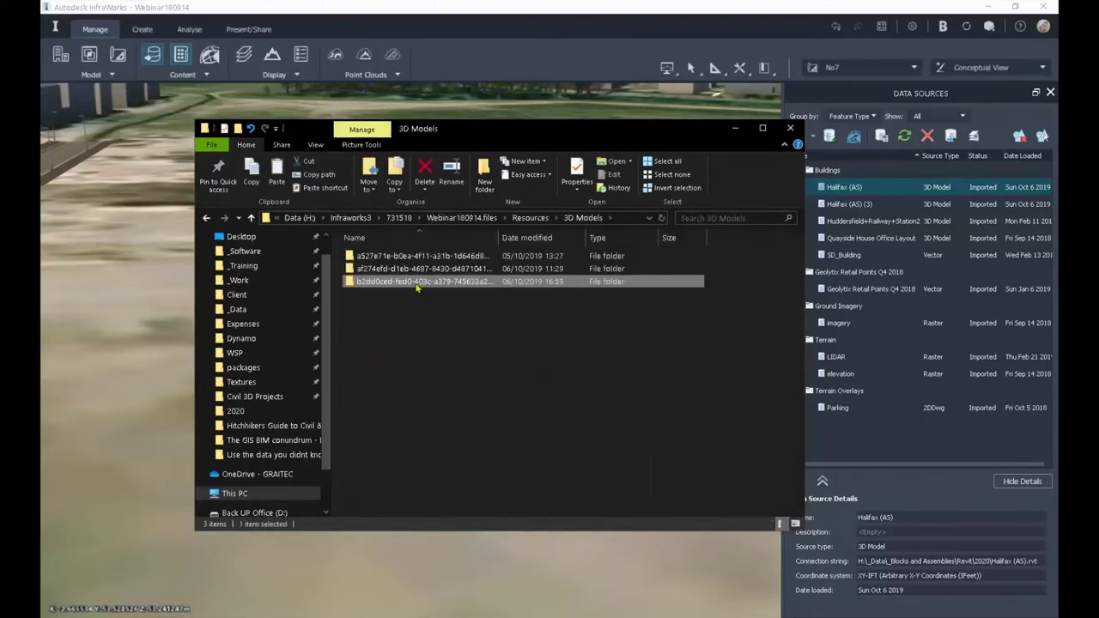
{"action": "right_click", "coordinate": [417, 288]}
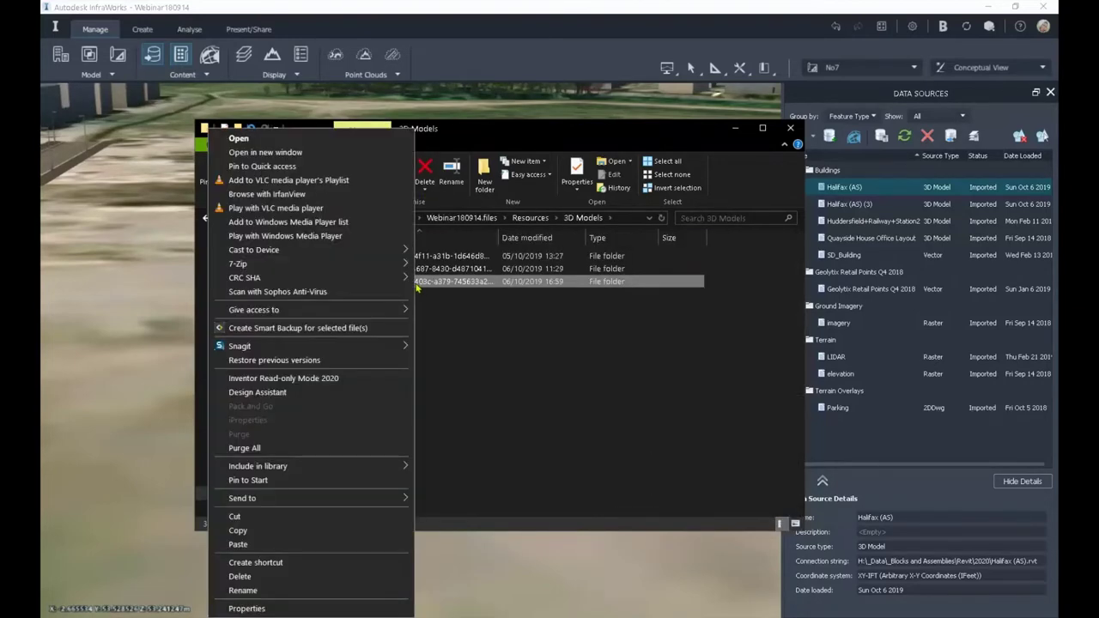
{"action": "left_click", "coordinate": [303, 530]}
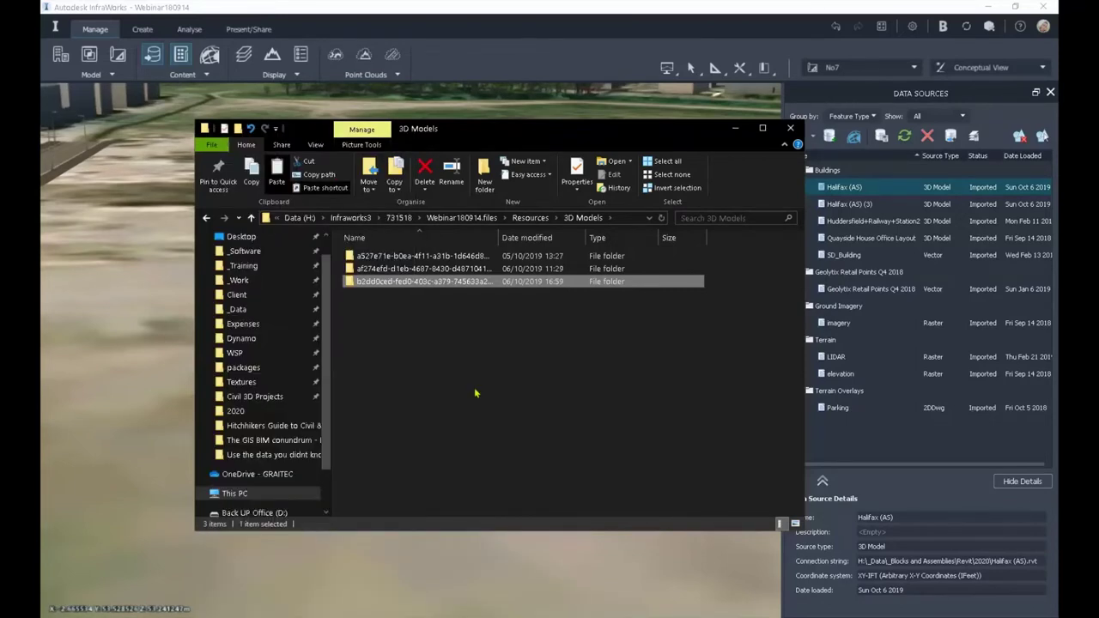
{"action": "mouse_move", "coordinate": [240, 616]}
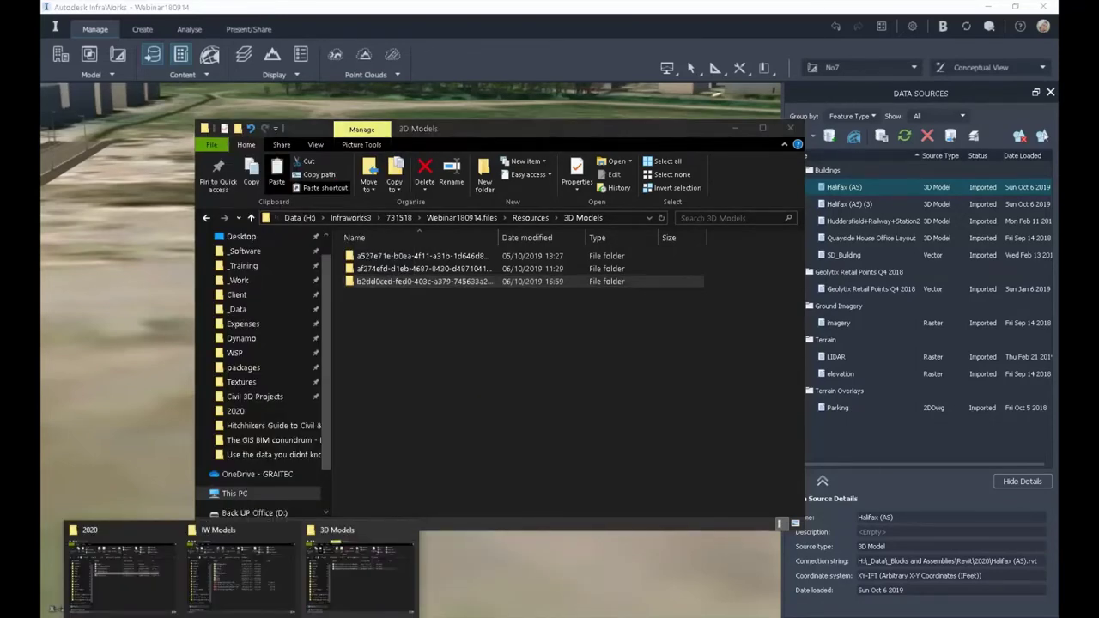
{"action": "left_click", "coordinate": [242, 598]}
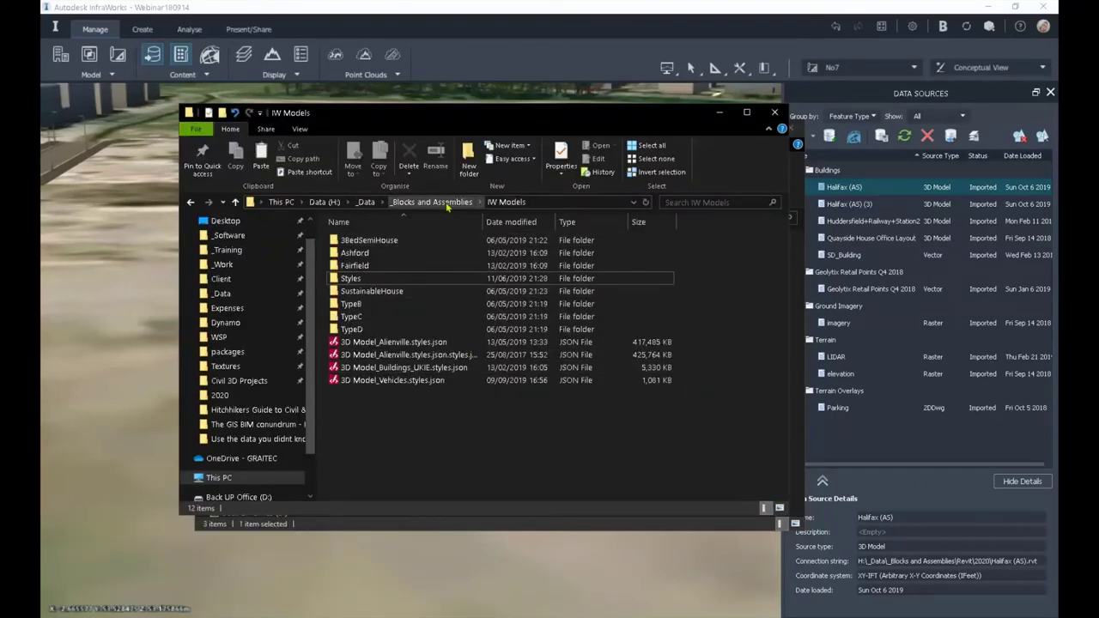
{"action": "right_click", "coordinate": [397, 421]}
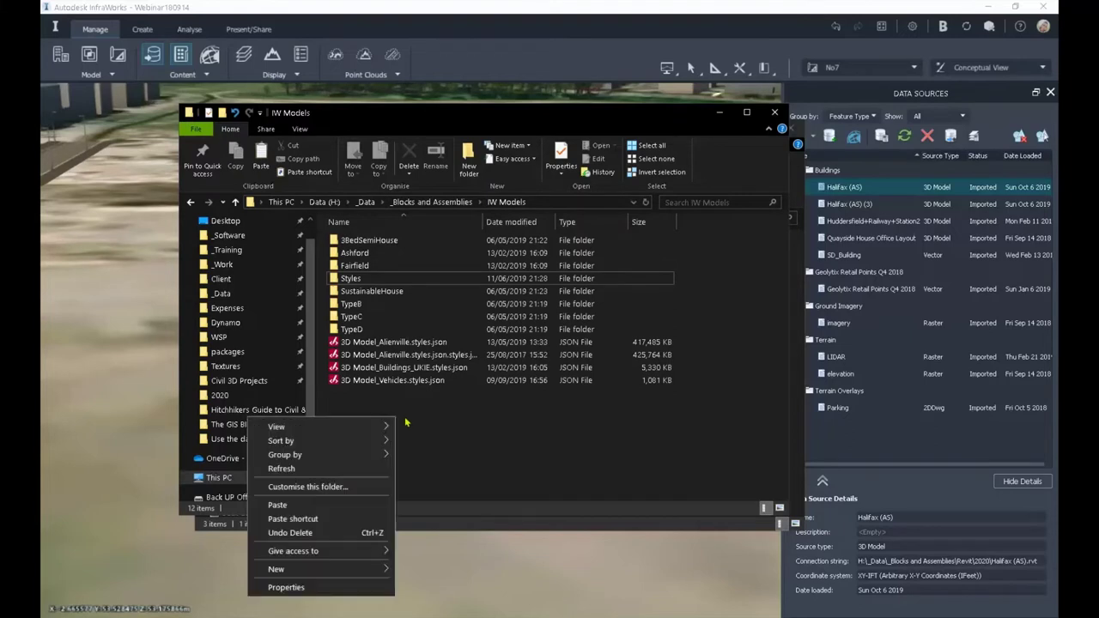
{"action": "left_click", "coordinate": [349, 508]}
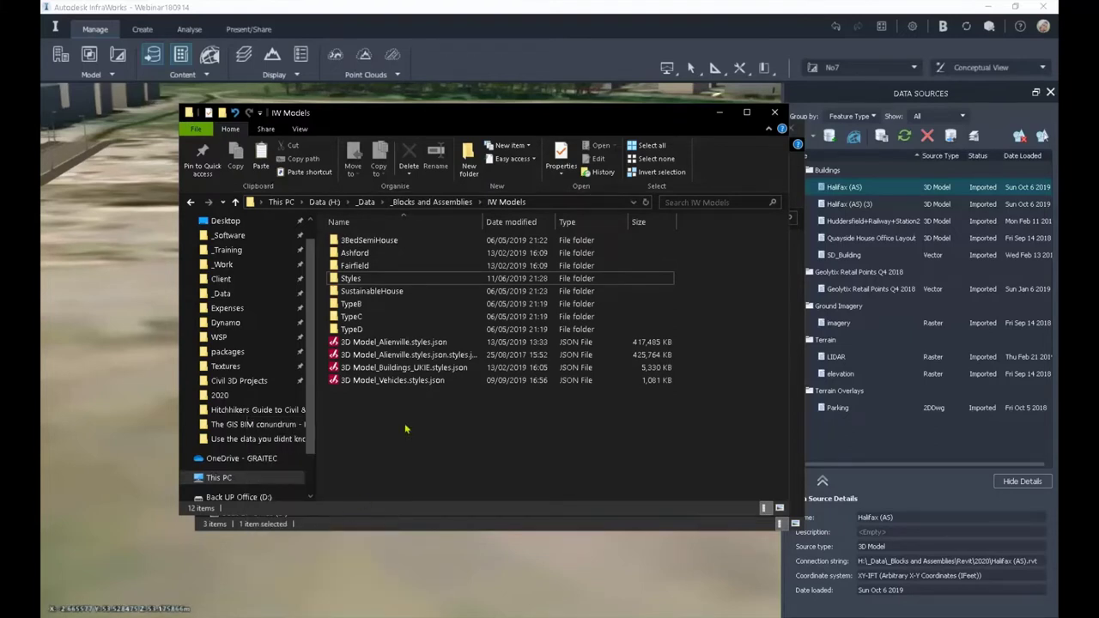
- Rename the copied model folder in IW Models as Halifax and minimise its window
{"action": "left_click", "coordinate": [387, 267]}
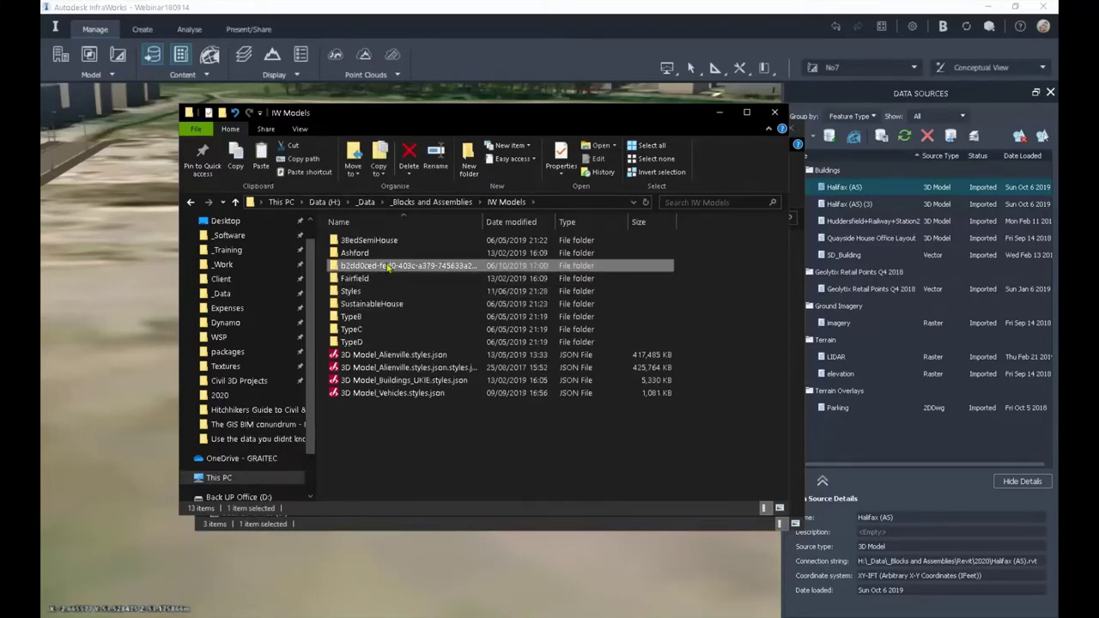
{"action": "type", "text": "Halifax"}
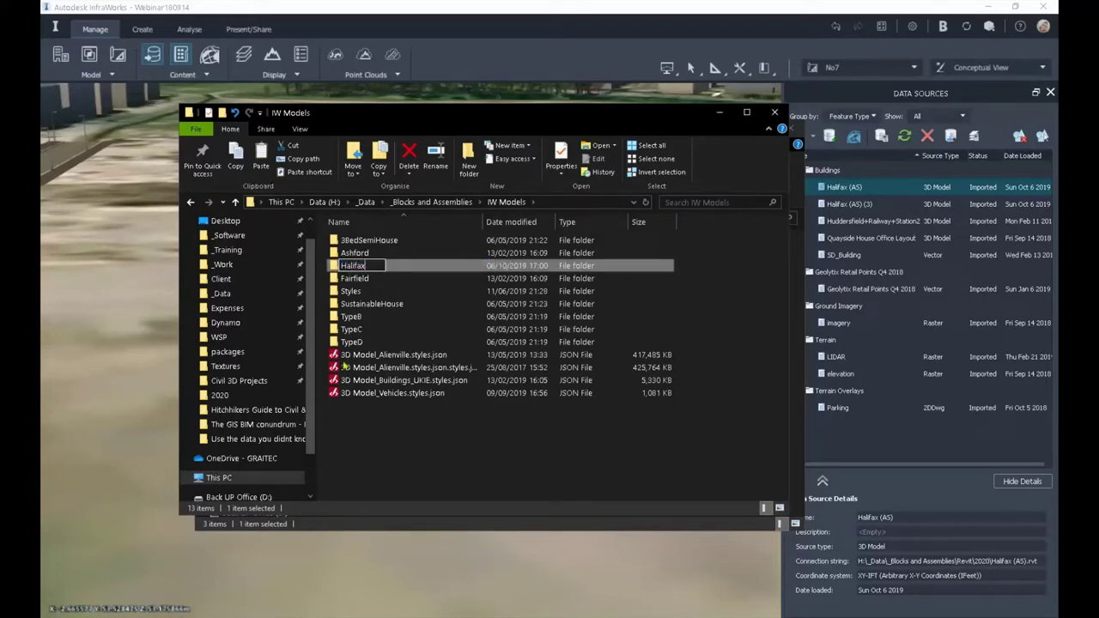
{"action": "key", "text": "Return"}
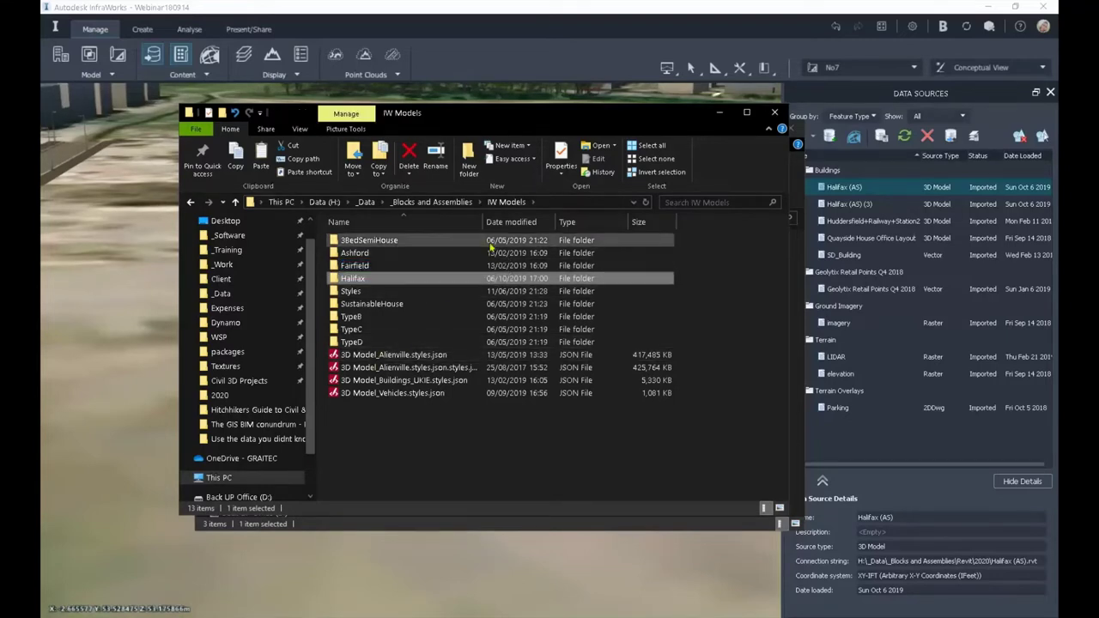
{"action": "left_click", "coordinate": [720, 116]}
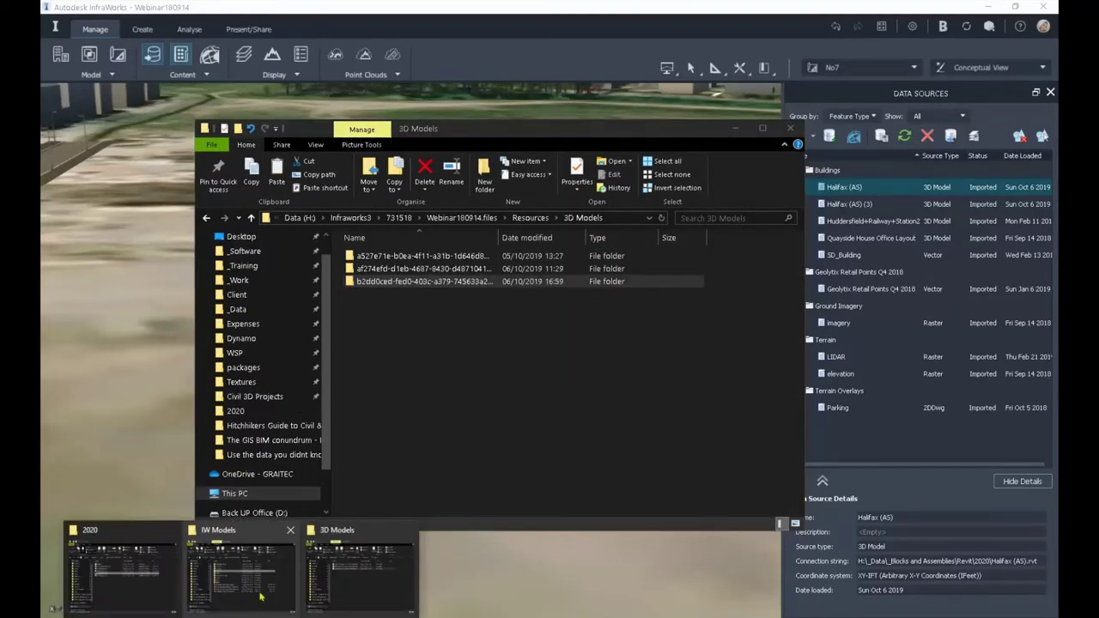
- Select the full path of the IW Models folder for reuse, and return to InfraWorks with both File Explorer windows minimised
{"action": "left_click", "coordinate": [257, 591]}
{"action": "left_click", "coordinate": [558, 201]}
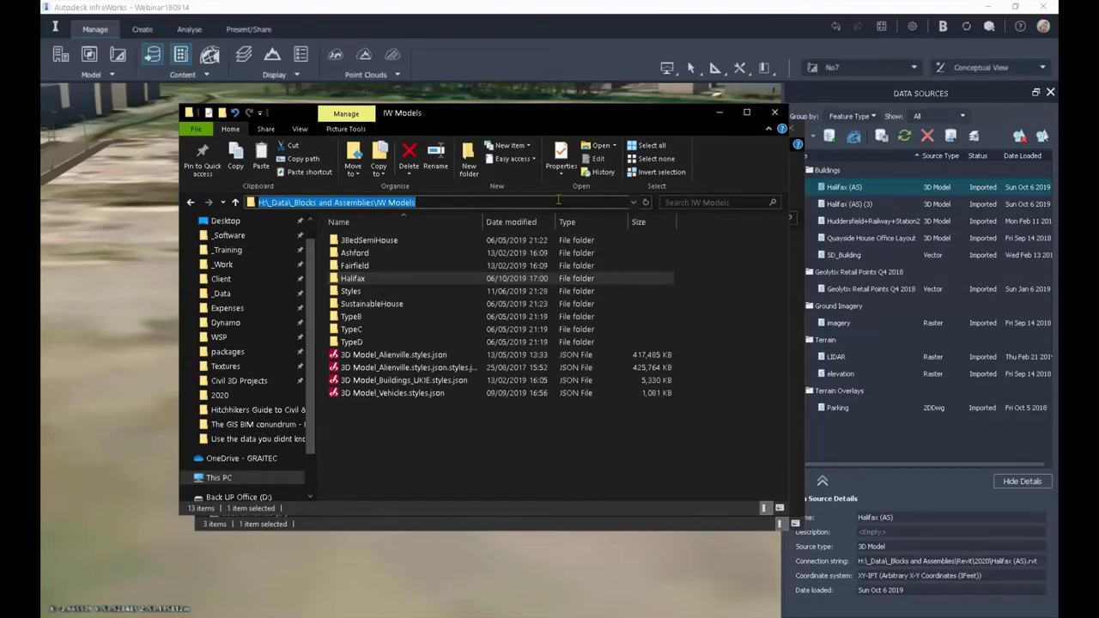
{"action": "left_click", "coordinate": [720, 113]}
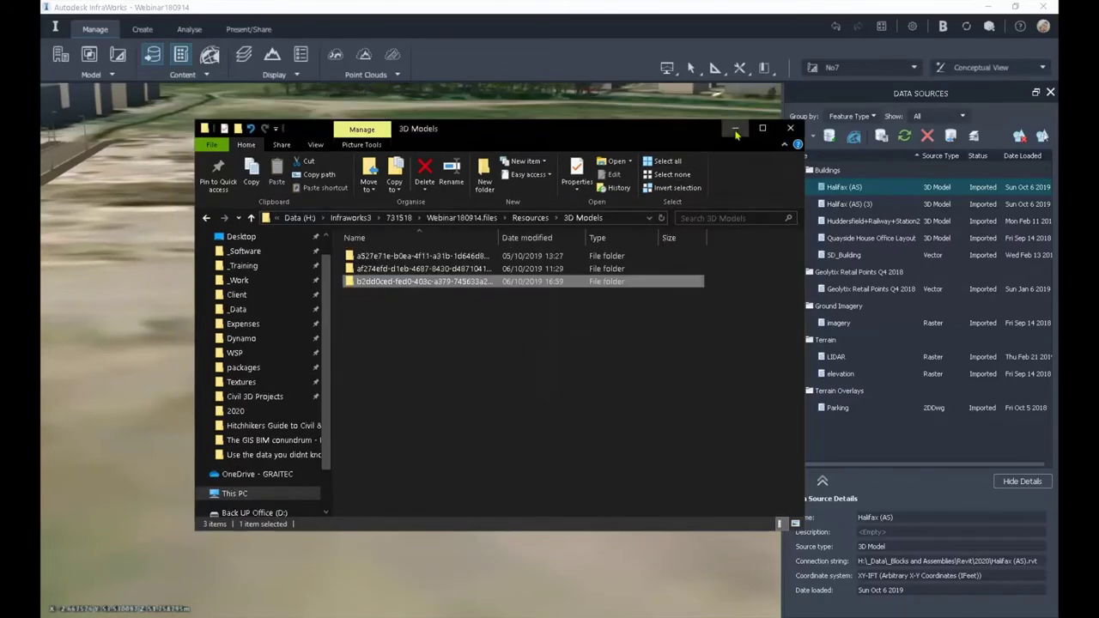
{"action": "left_click", "coordinate": [735, 130]}
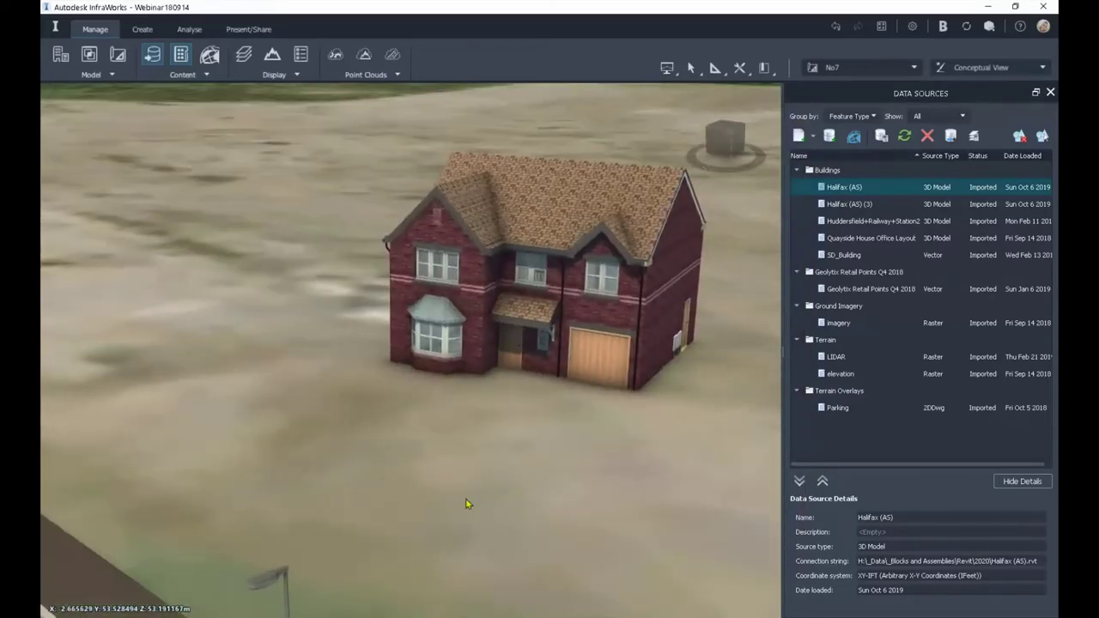
- Close the Data Sources and open the Buildings/UKIE catalogue of 3D Model styles in the Style Palette
{"action": "left_click", "coordinate": [1049, 93]}
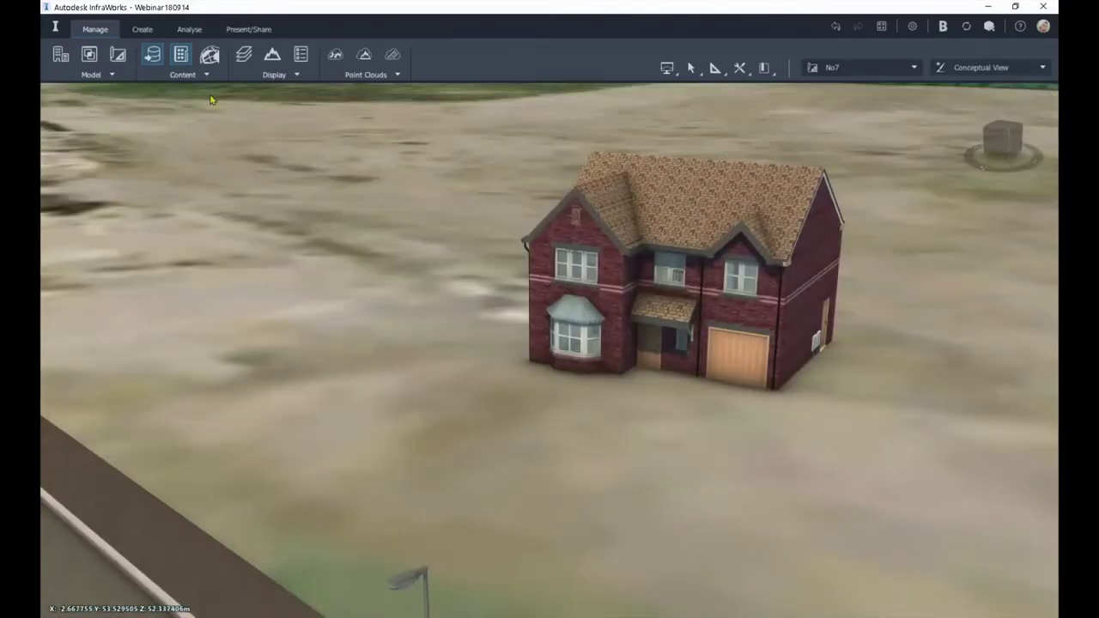
{"action": "left_click", "coordinate": [181, 58]}
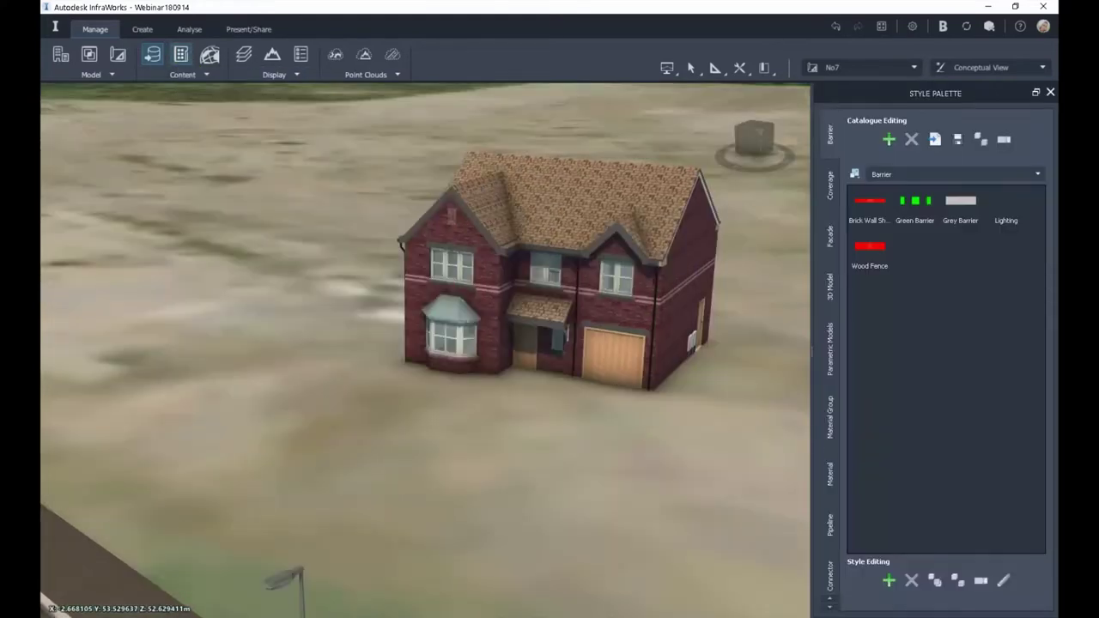
{"action": "left_click", "coordinate": [830, 294]}
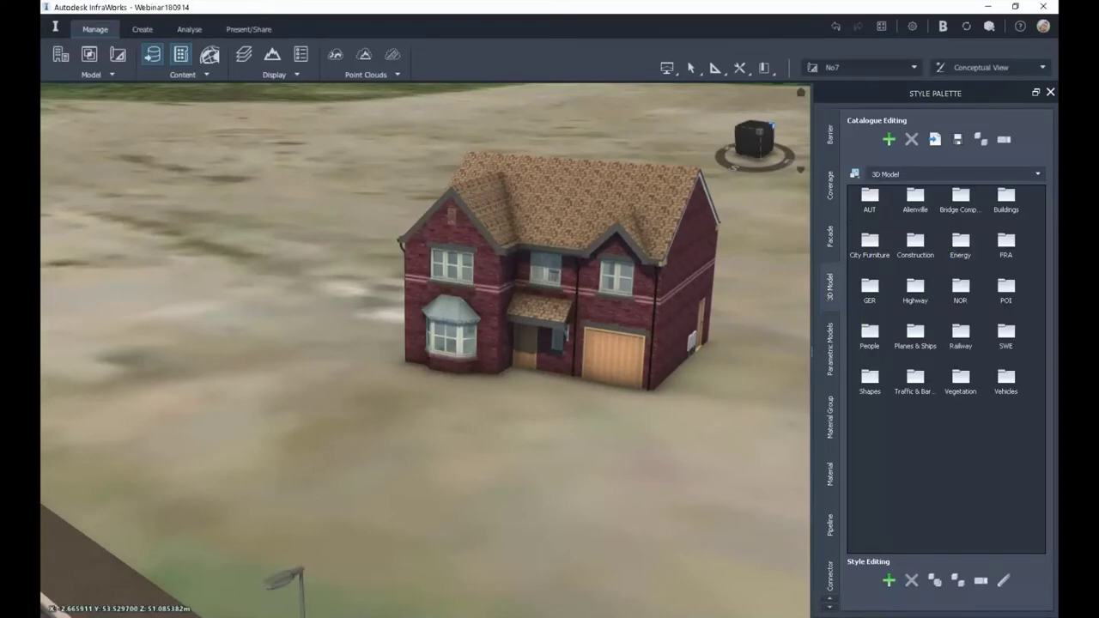
{"action": "double_click", "coordinate": [1006, 196]}
{"action": "double_click", "coordinate": [870, 243]}
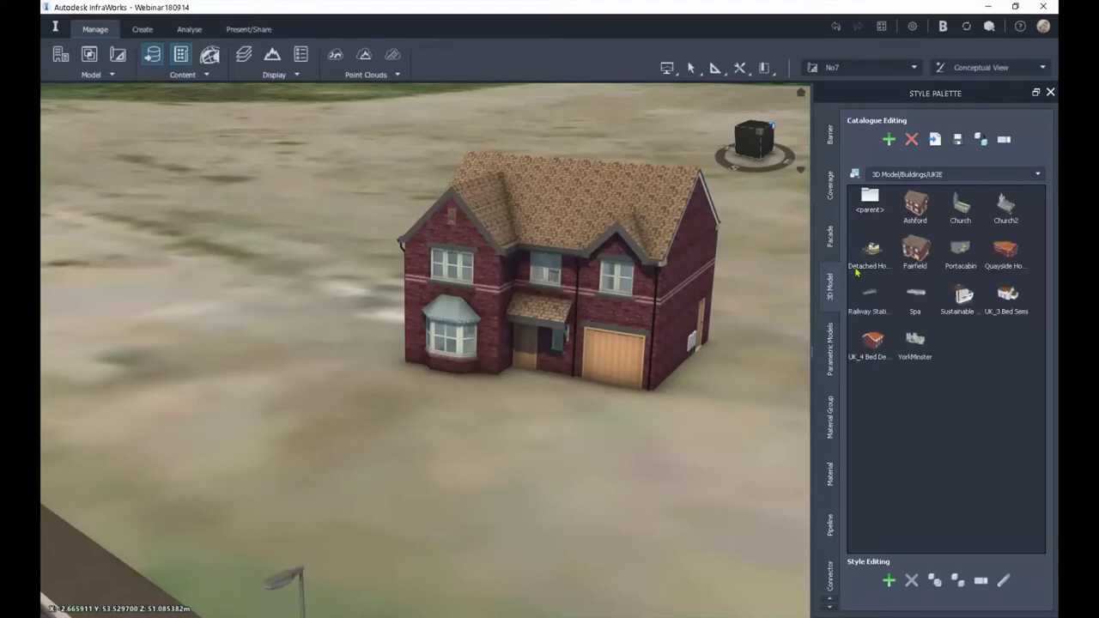
- Start a new 3D Model style in the UKIE catalogue using Halifax (AS).sff from the IW Models/Halifax folder
{"action": "left_click", "coordinate": [888, 581]}
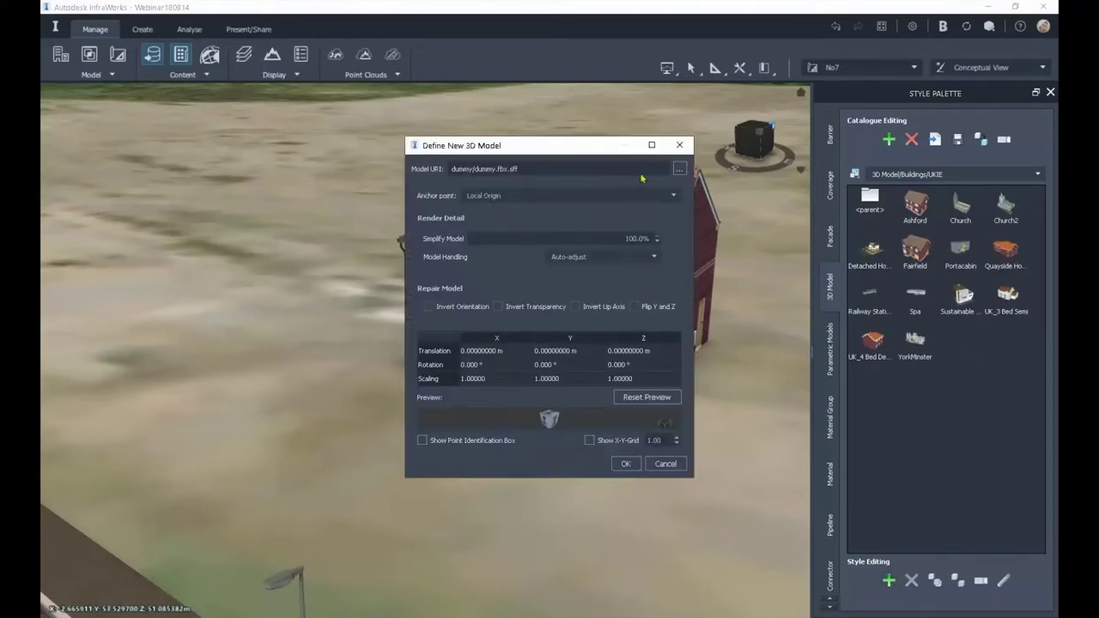
{"action": "left_click", "coordinate": [679, 169]}
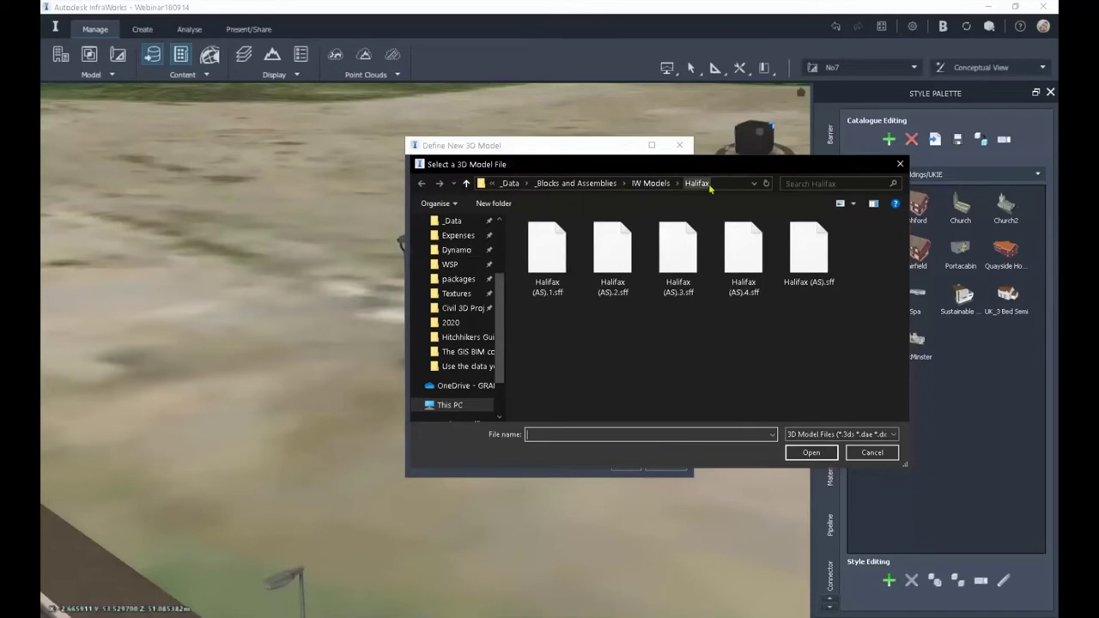
{"action": "left_click", "coordinate": [799, 252]}
{"action": "left_click", "coordinate": [809, 453]}
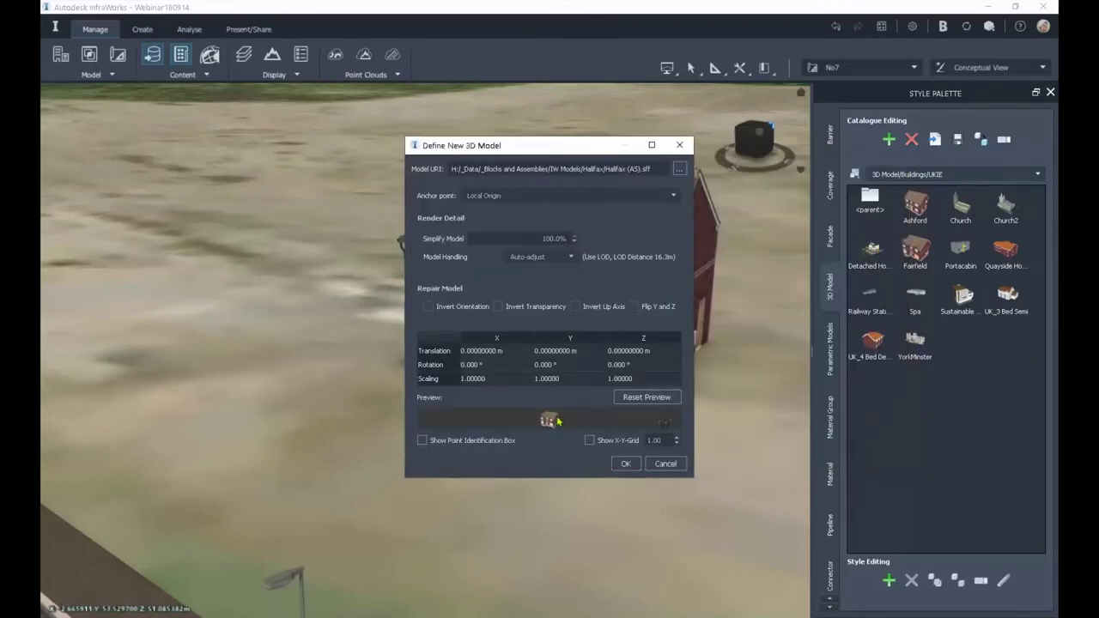
- Enlarge the model definition preview, set the Z translation to -0.5 m, and save the new style as Halifax
{"action": "scroll", "coordinate": [551, 429], "scroll_direction": "up", "scroll_amount": 5}
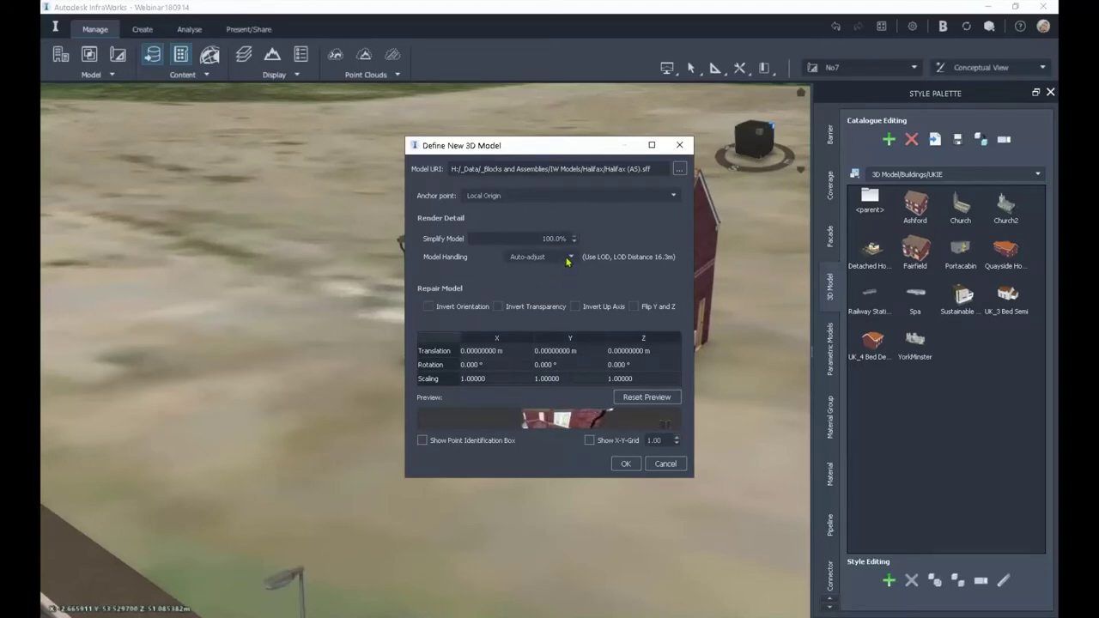
{"action": "scroll", "coordinate": [571, 425], "scroll_direction": "down", "scroll_amount": 3}
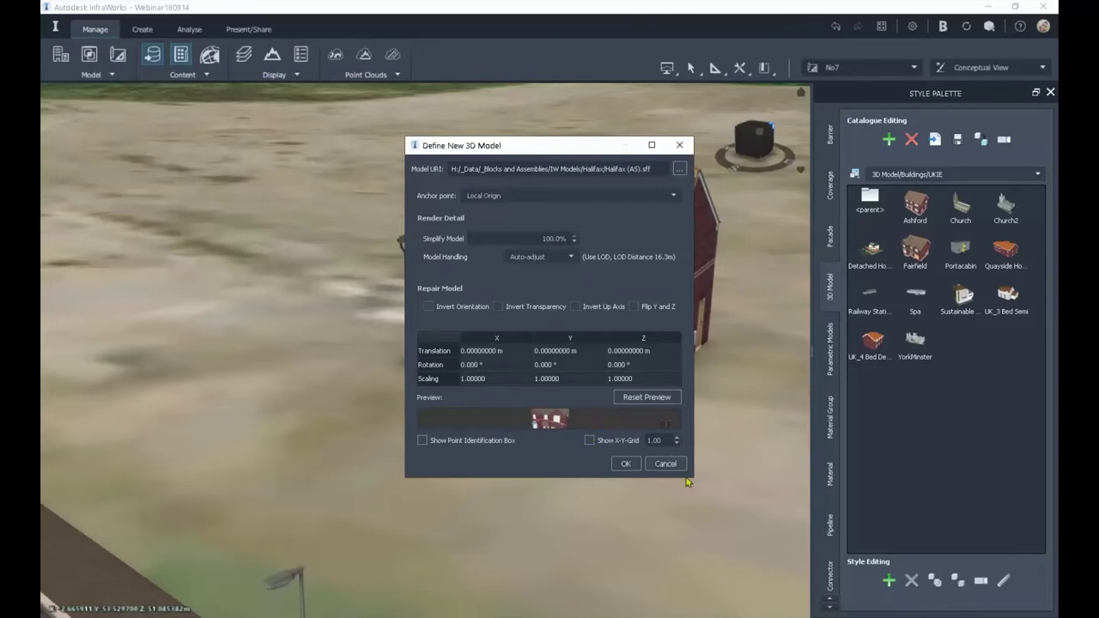
{"action": "left_click_drag", "start_coordinate": [693, 479], "coordinate": [776, 577]}
{"action": "scroll", "coordinate": [589, 485], "scroll_direction": "down", "scroll_amount": 5}
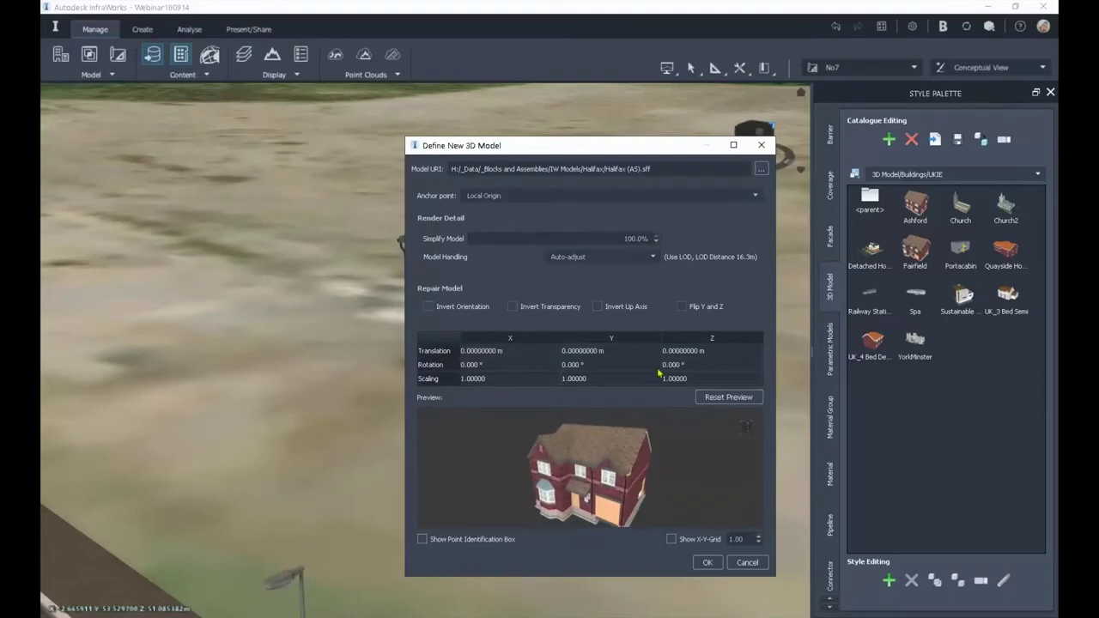
{"action": "left_click", "coordinate": [678, 352]}
{"action": "key", "text": "BackSpace"}
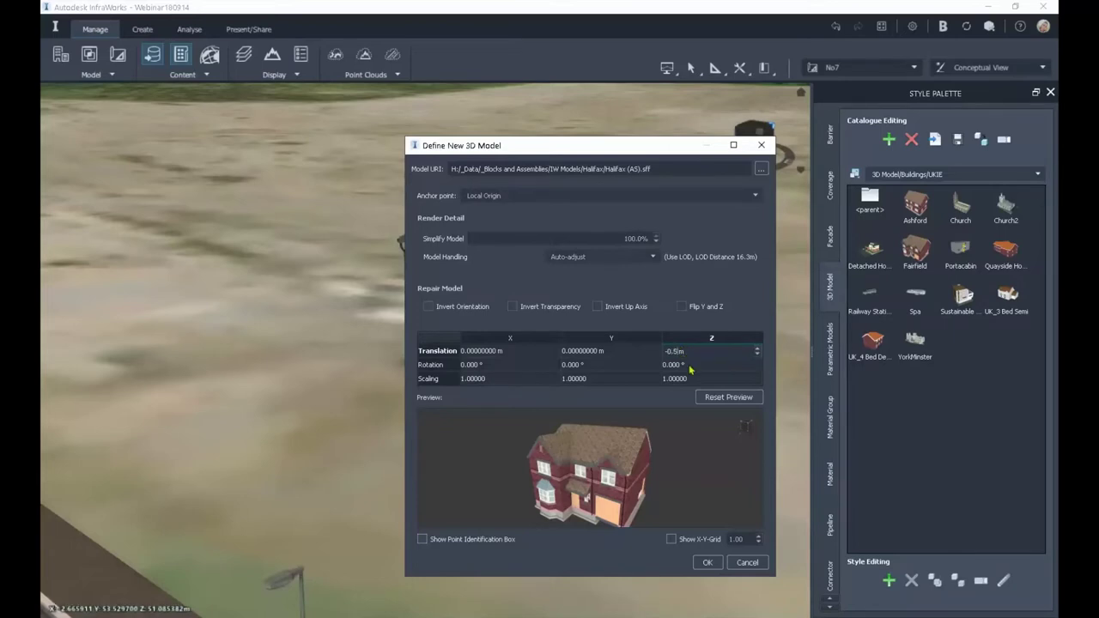
{"action": "type", "text": "-0.5"}
{"action": "left_click", "coordinate": [692, 367]}
{"action": "left_click", "coordinate": [614, 365]}
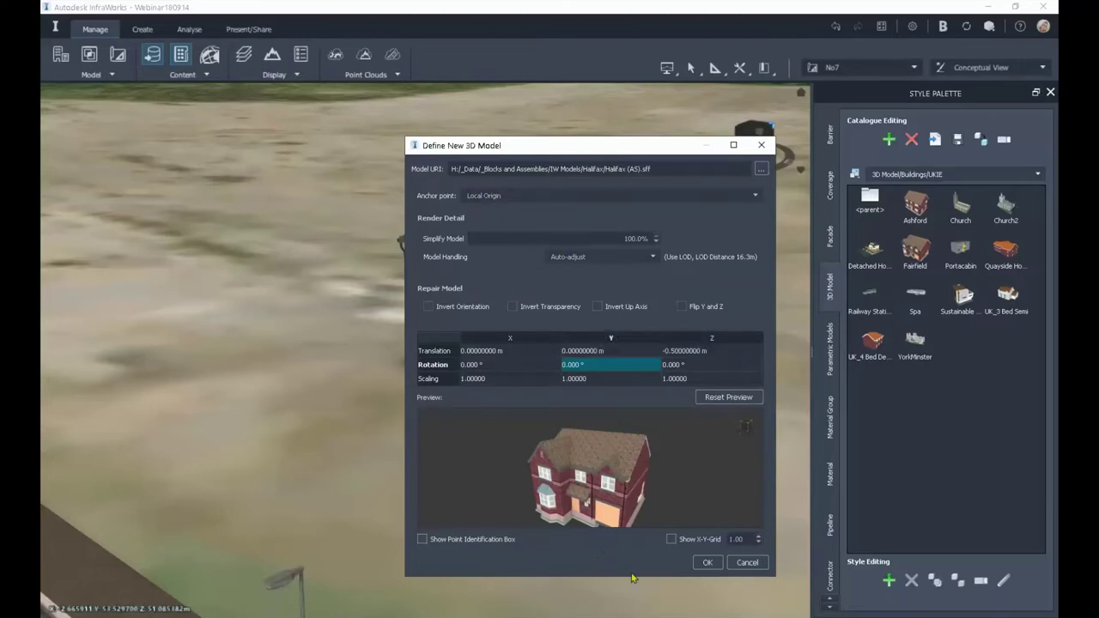
{"action": "left_click", "coordinate": [708, 564]}
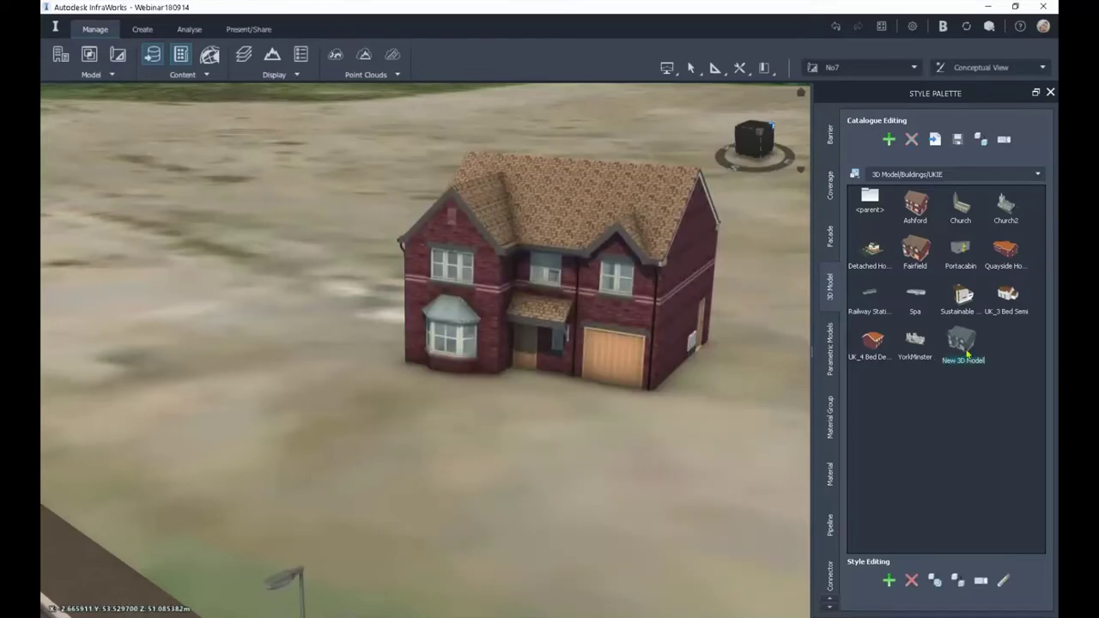
{"action": "type", "text": "Hall"}
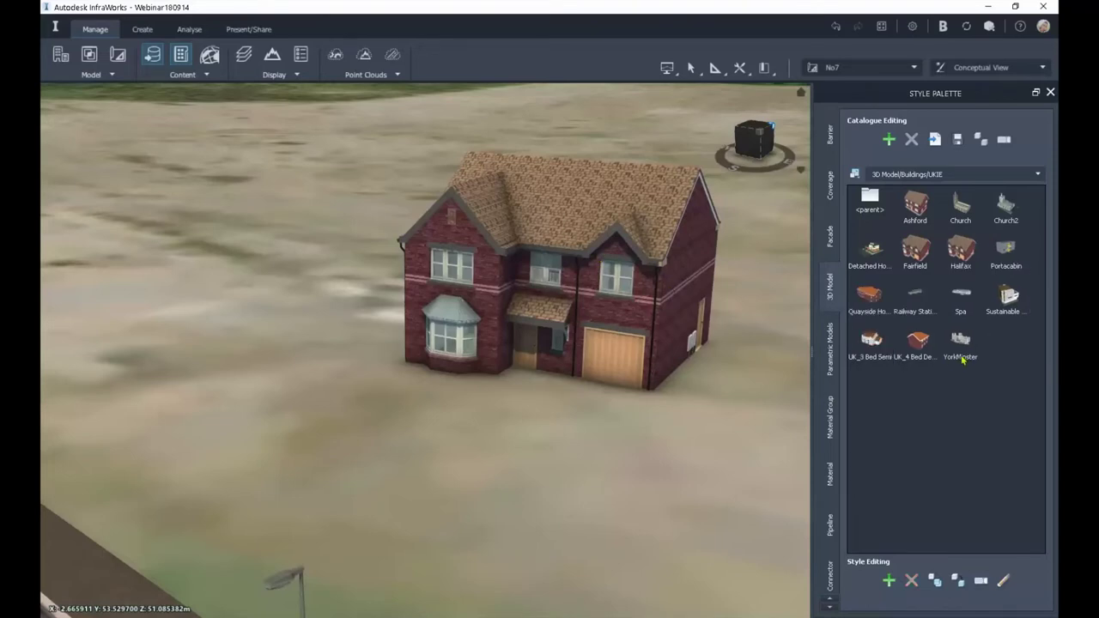
- Delete the imported Halifax (AS) building from the open ground
{"action": "double_click", "coordinate": [468, 274]}
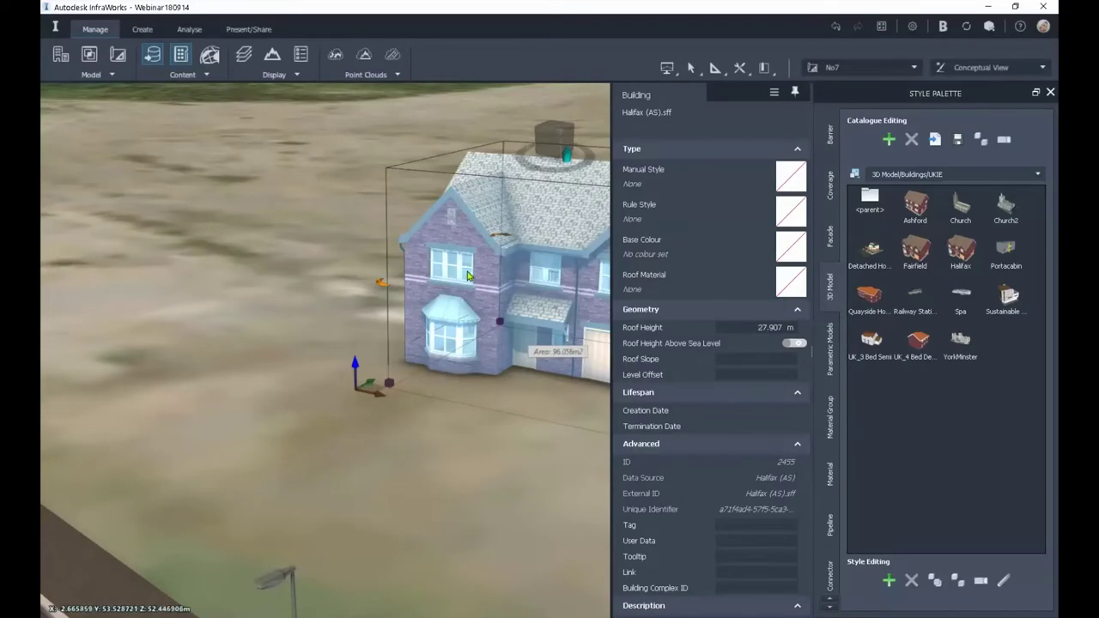
{"action": "key", "text": "Delete"}
- Place three Halifax houses as city furniture: one on the paved base of the grassy corner plot and two on open ground across the road
{"action": "scroll", "coordinate": [547, 276], "scroll_direction": "down", "scroll_amount": 5}
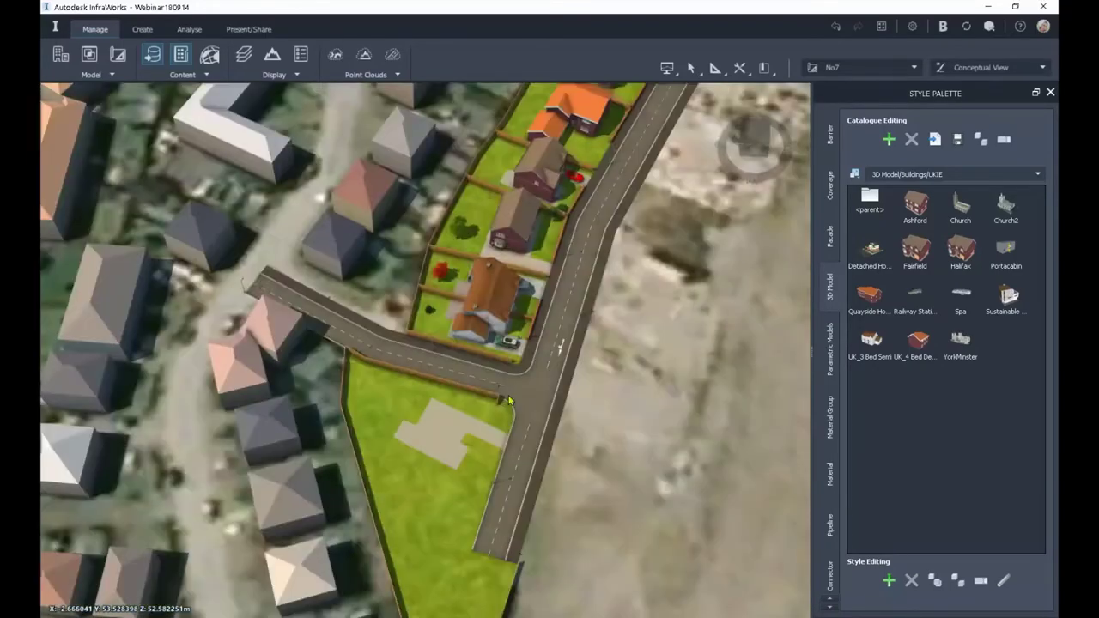
{"action": "middle_click_drag", "start_coordinate": [508, 401], "coordinate": [400, 190]}
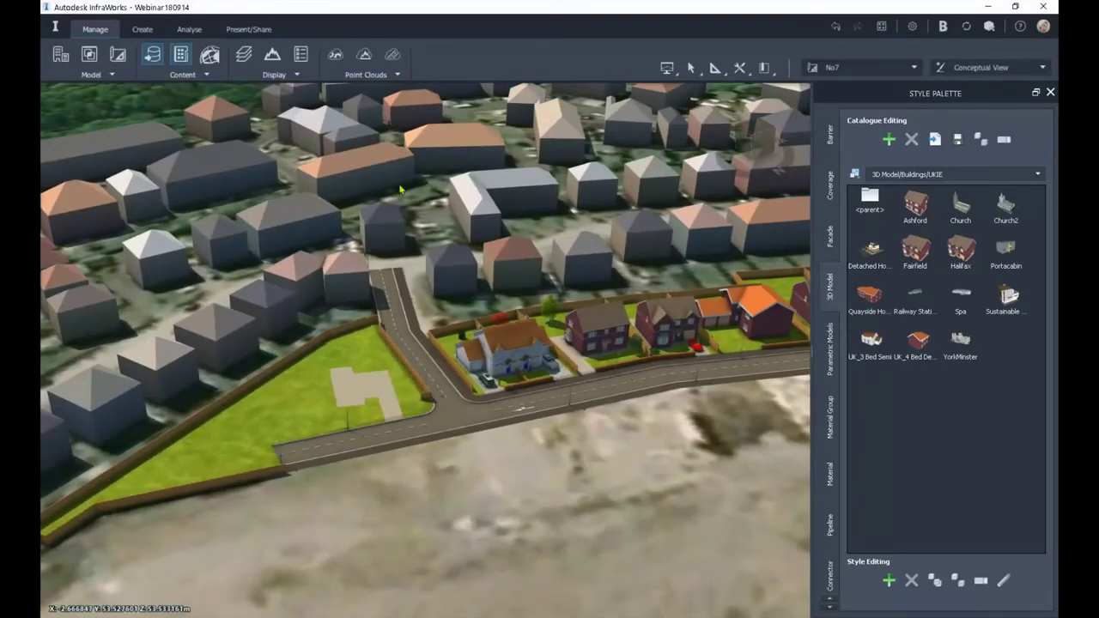
{"action": "left_click", "coordinate": [142, 29]}
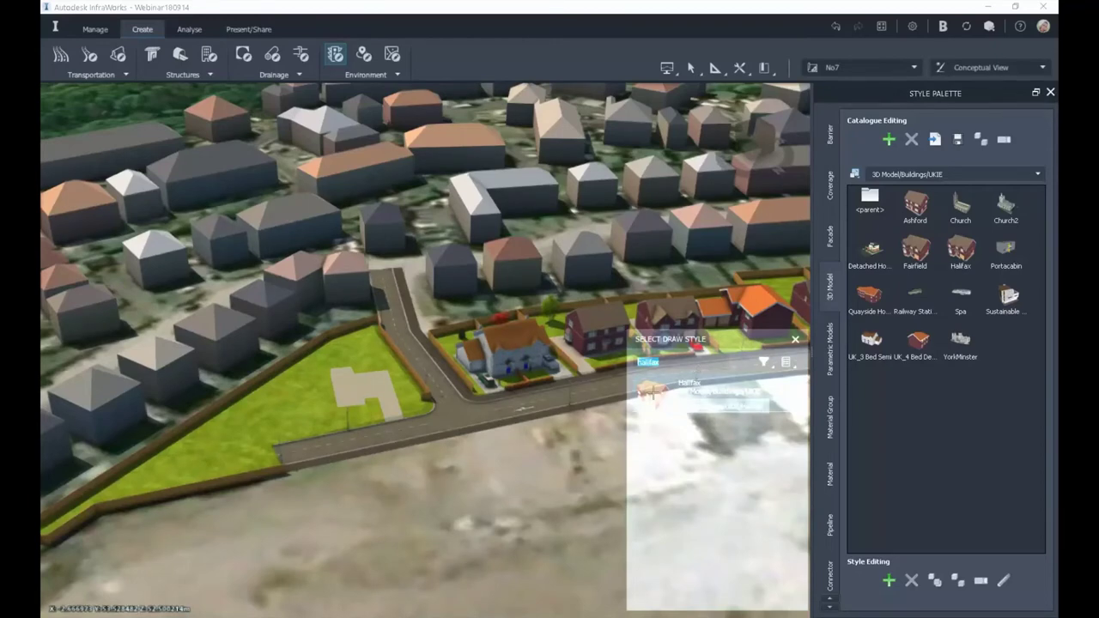
{"action": "left_click", "coordinate": [390, 438]}
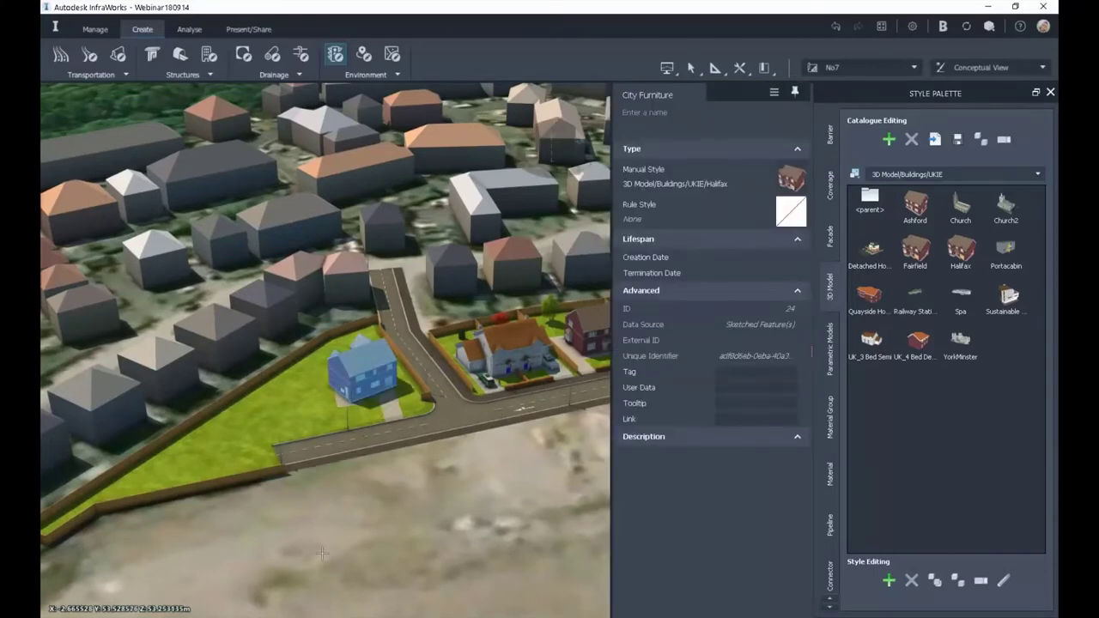
{"action": "left_click", "coordinate": [501, 548]}
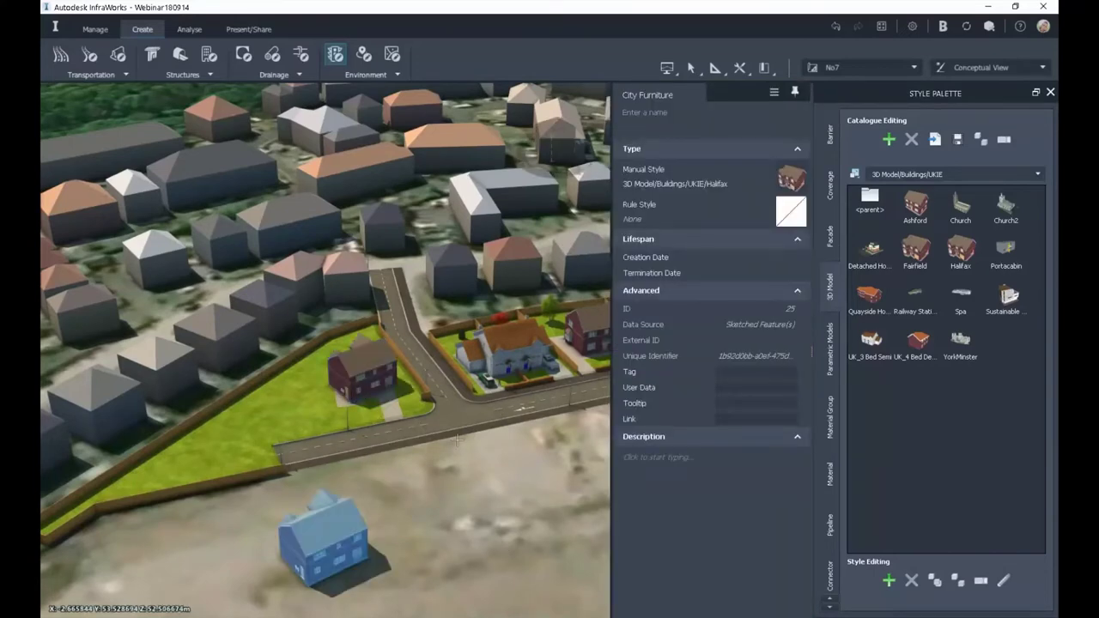
{"action": "left_click", "coordinate": [505, 537]}
{"action": "key", "text": "Escape"}
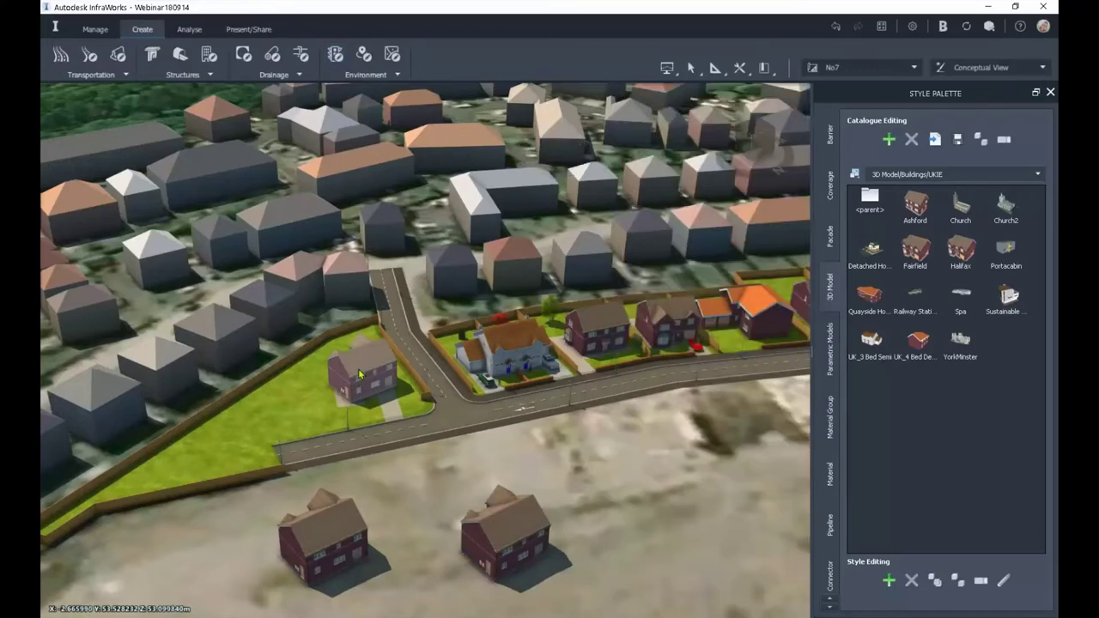
- Rotate the Halifax house on the grassy corner plot so that its garage faces the driveway
{"action": "left_click", "coordinate": [359, 376]}
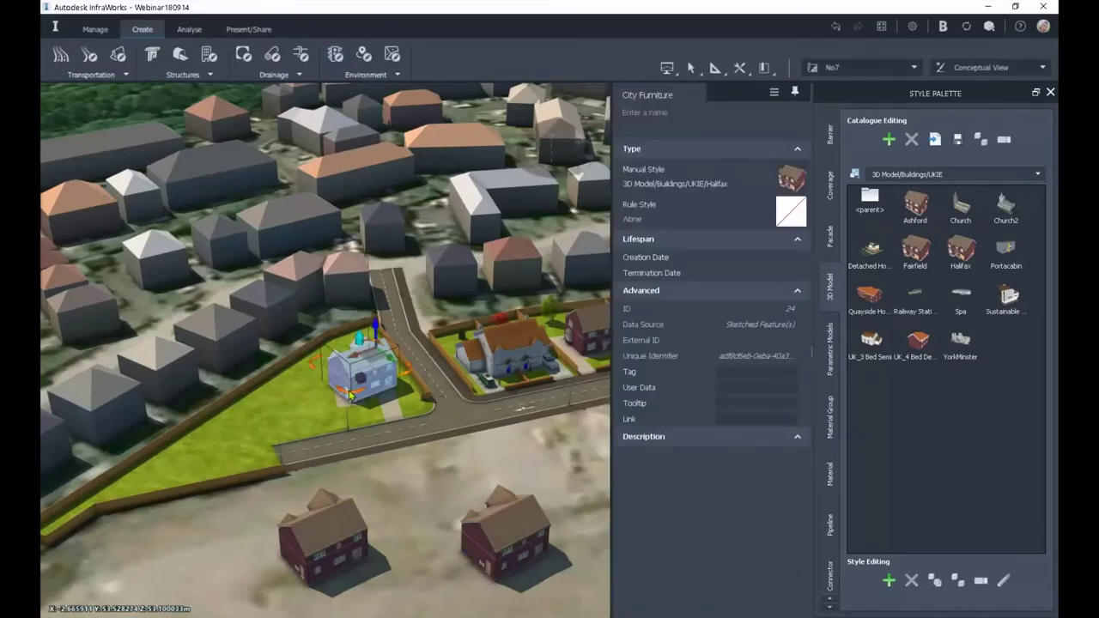
{"action": "left_click_drag", "start_coordinate": [350, 394], "coordinate": [521, 349]}
{"action": "key", "text": "Escape"}
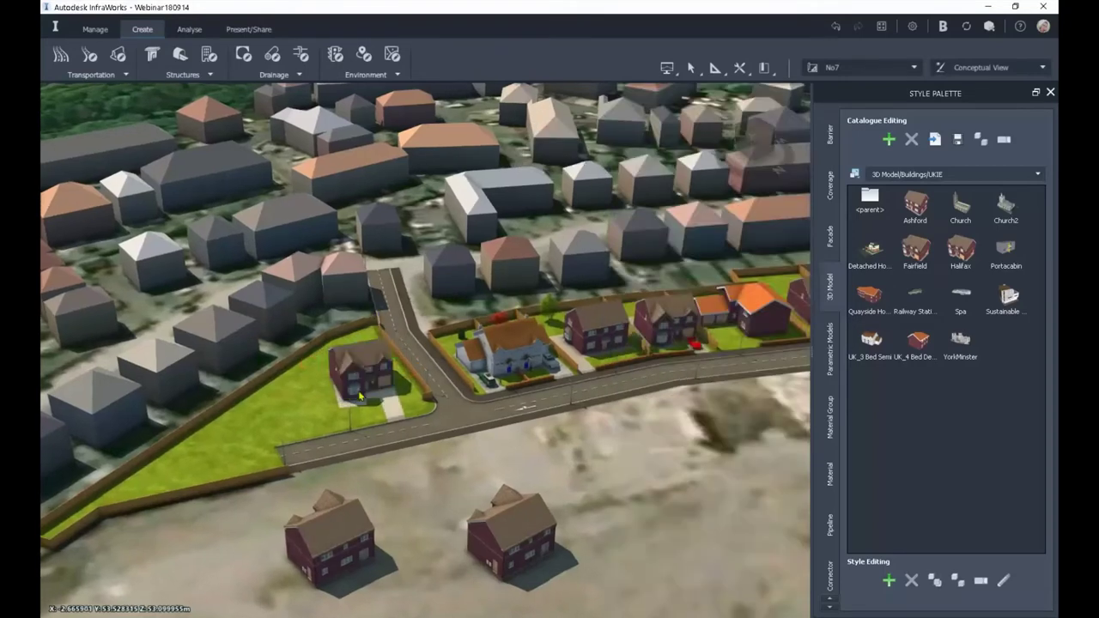
{"action": "scroll", "coordinate": [361, 397], "scroll_direction": "up", "scroll_amount": 5}
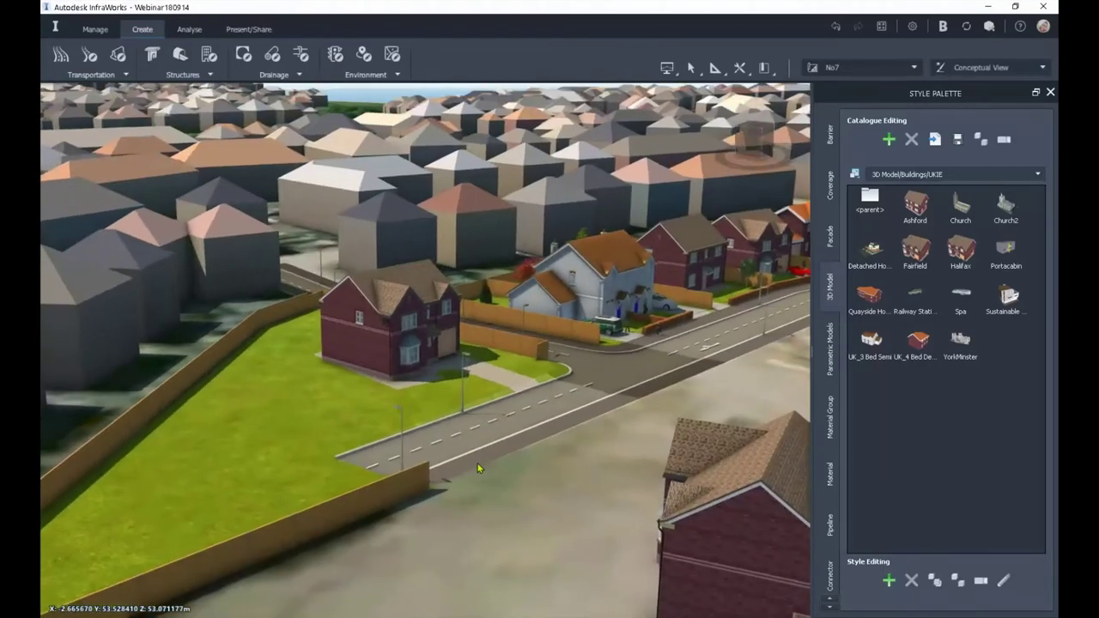
{"action": "left_click", "coordinate": [365, 313]}
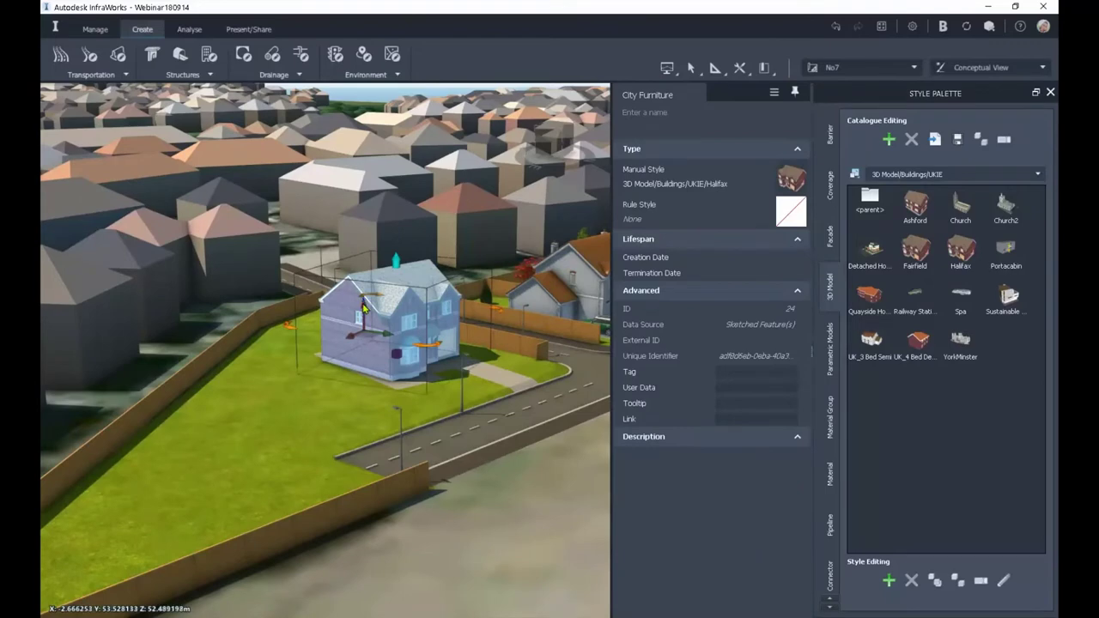
{"action": "key", "text": "Escape"}
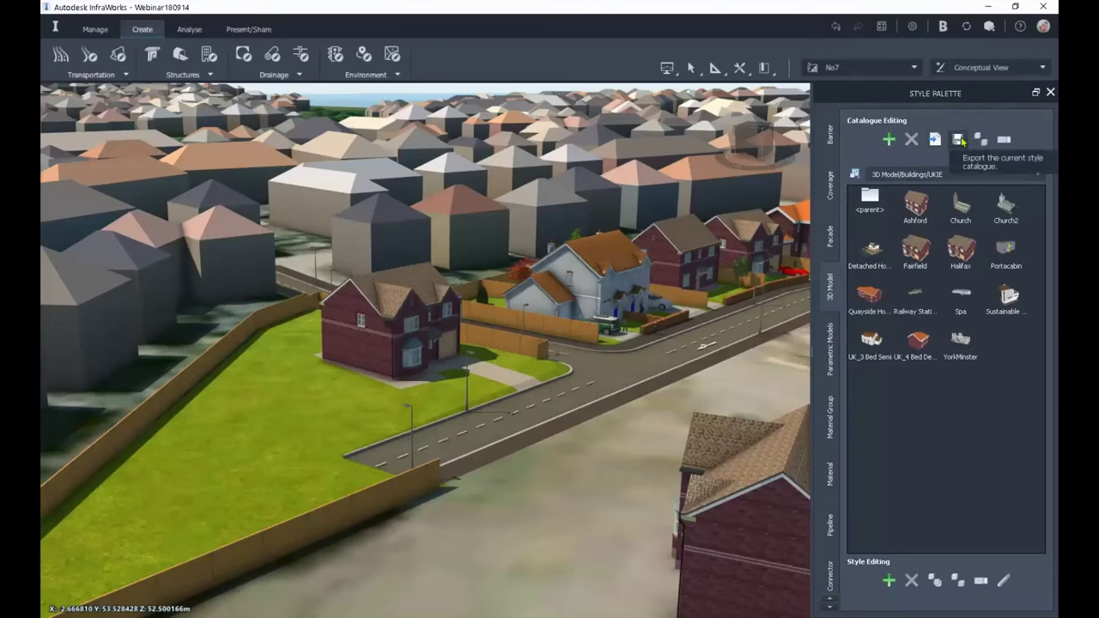
- Export the UKIE style catalogue to the Desktop as 3D Model_Buildings_UKIE.styles.json, replacing the existing file
{"action": "left_click", "coordinate": [959, 139]}
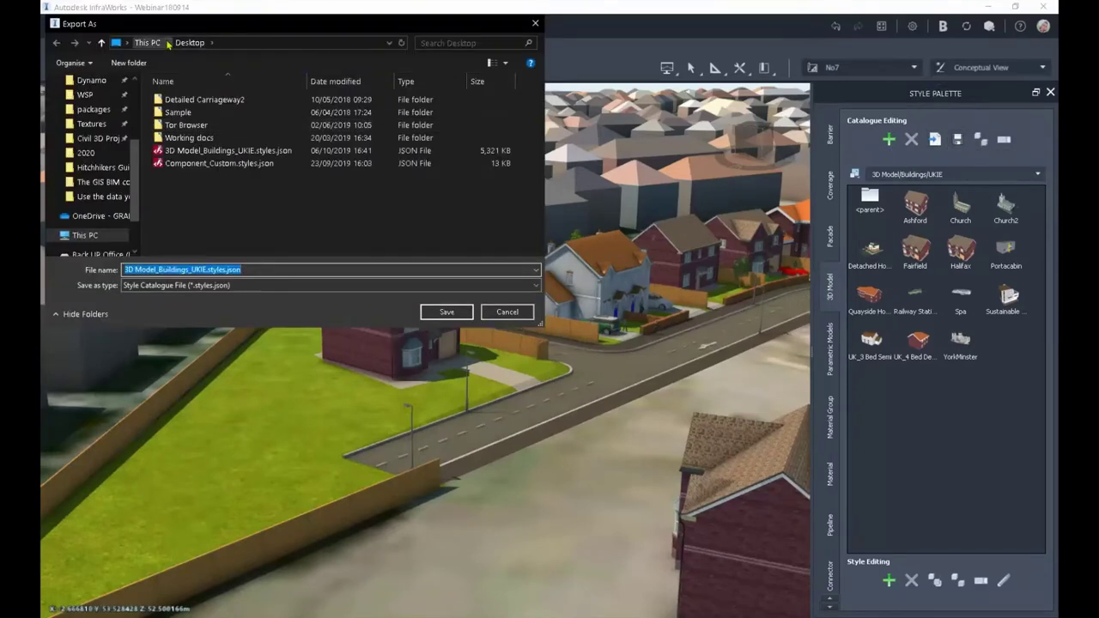
{"action": "left_click", "coordinate": [262, 151]}
{"action": "left_click", "coordinate": [466, 313]}
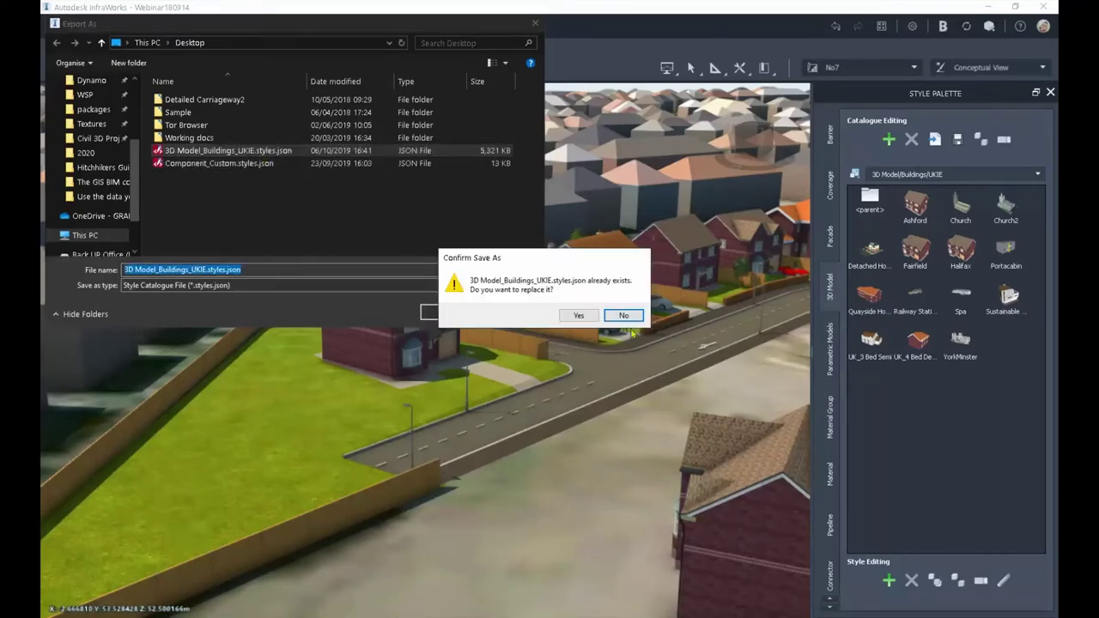
{"action": "left_click", "coordinate": [578, 315]}
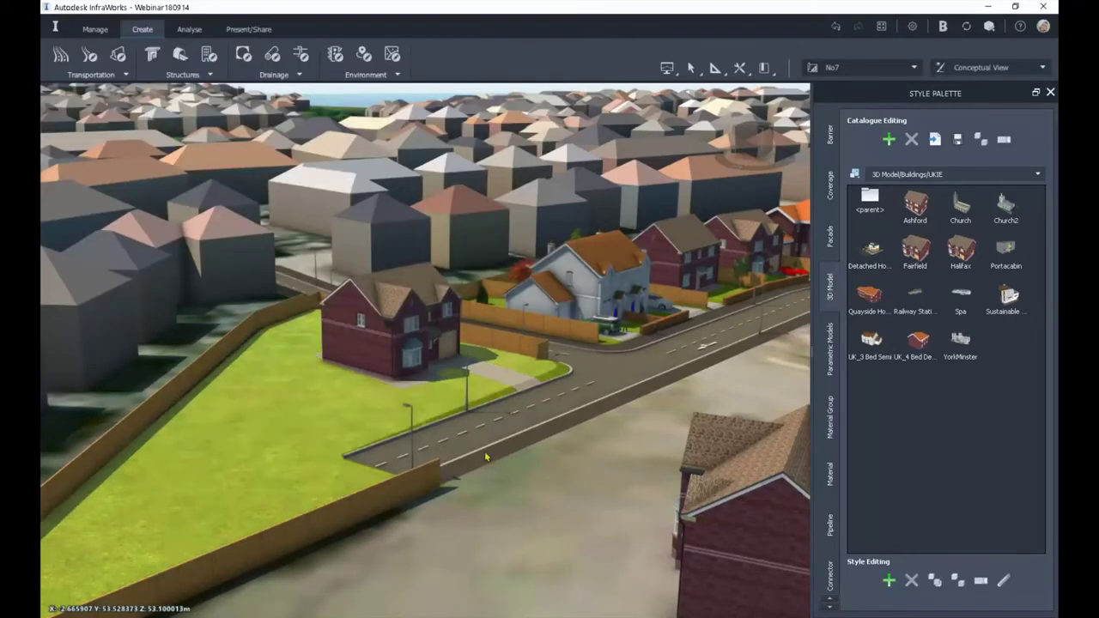
- Leave the current model, open the Kendal model, and minimise the file browser window covering it
{"action": "left_click_drag", "start_coordinate": [645, 432], "coordinate": [220, 101], "text": "shift"}
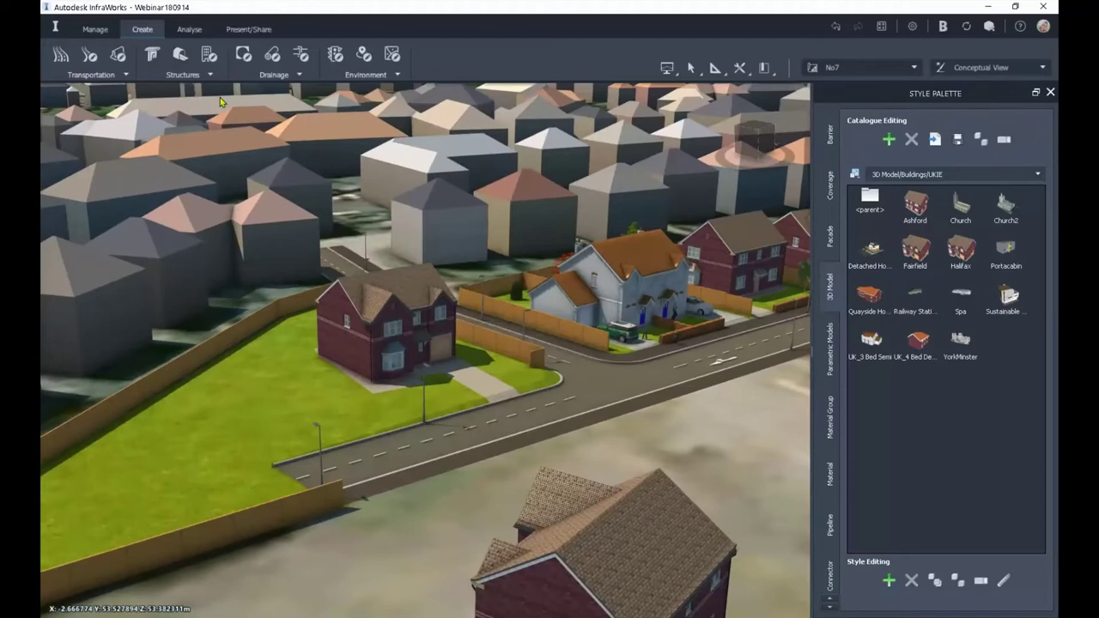
{"action": "left_click", "coordinate": [55, 27]}
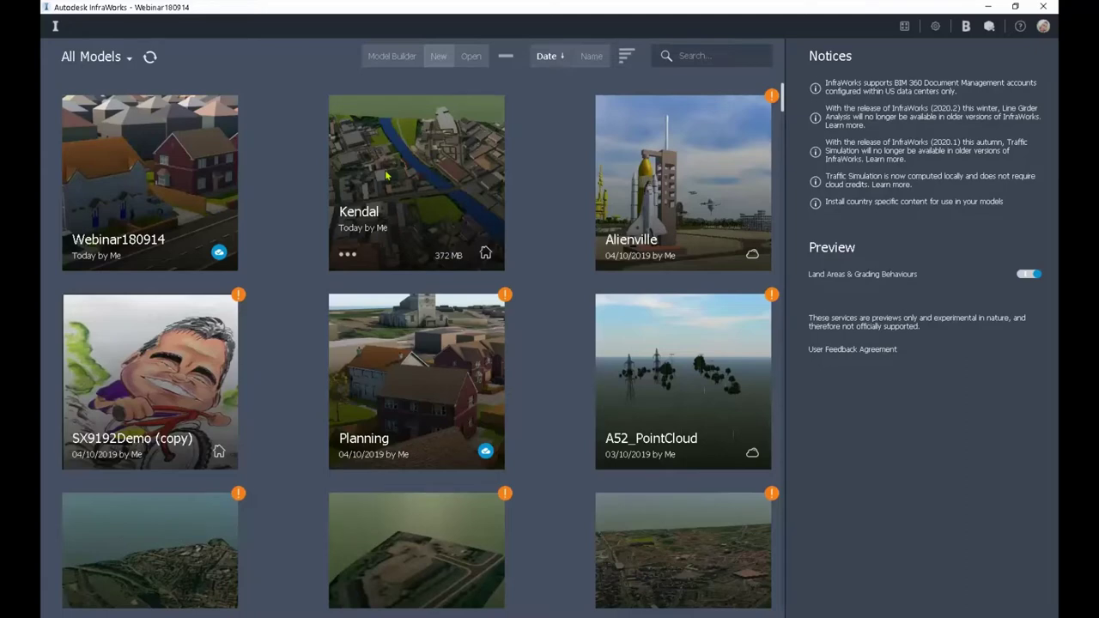
{"action": "left_click", "coordinate": [385, 173]}
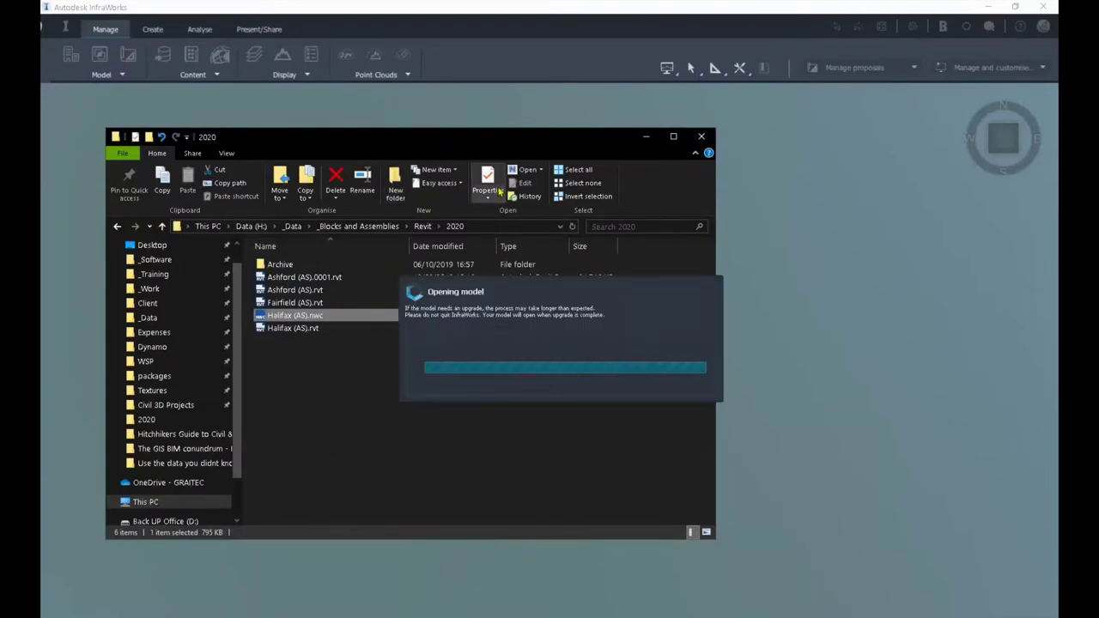
{"action": "left_click", "coordinate": [647, 138]}
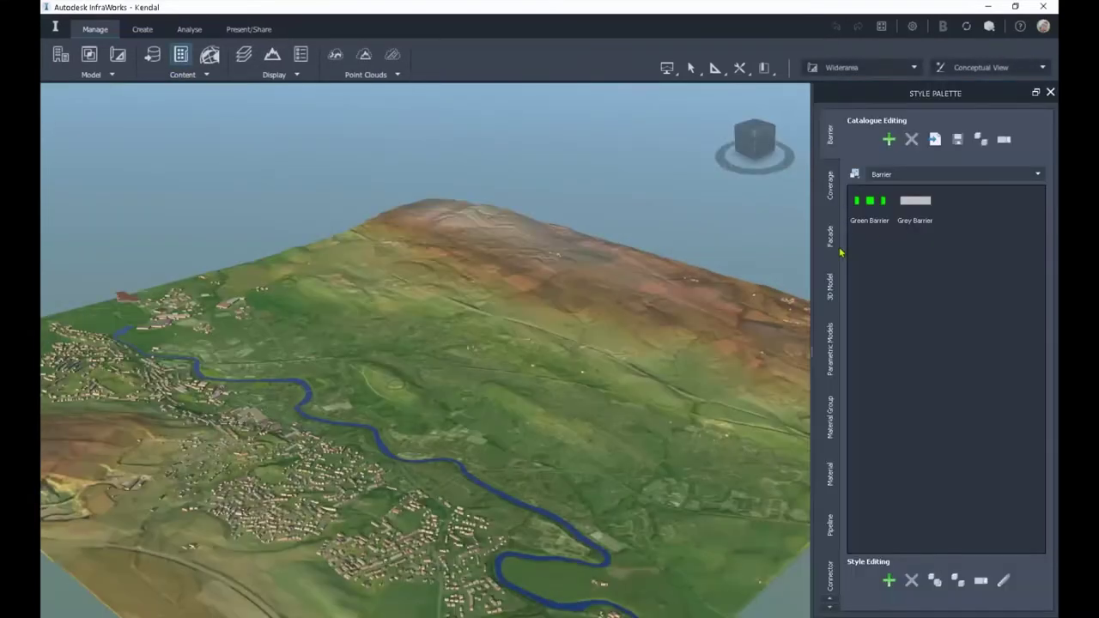
- Import 3D Model_Buildings_UKIE.styles.json from the Desktop into the 3D Model/Buildings catalogue
{"action": "left_click", "coordinate": [830, 285]}
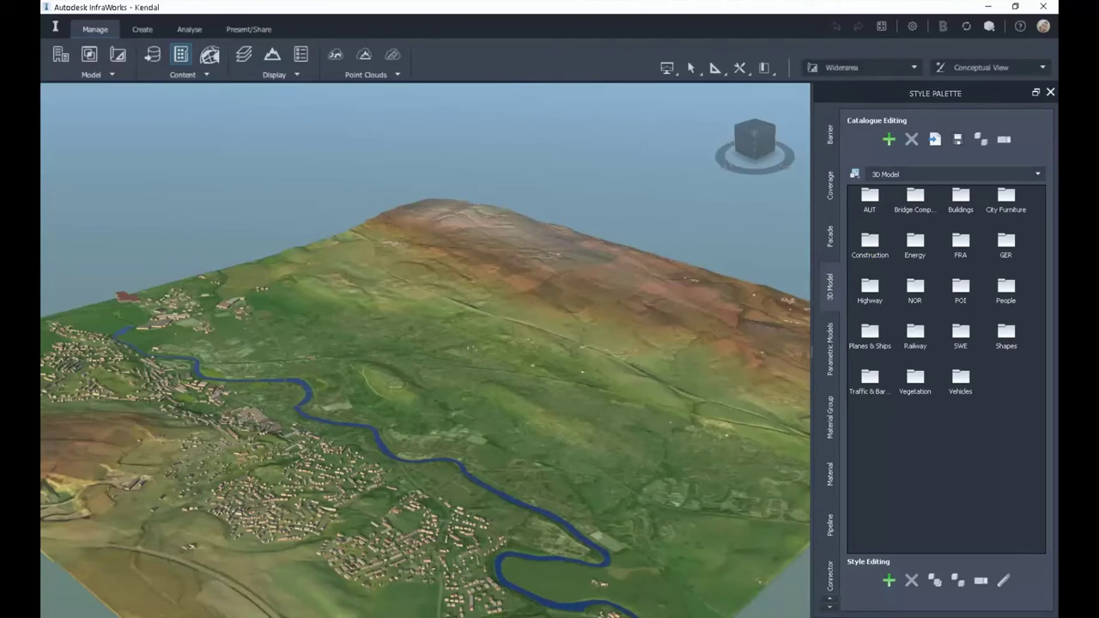
{"action": "double_click", "coordinate": [959, 198]}
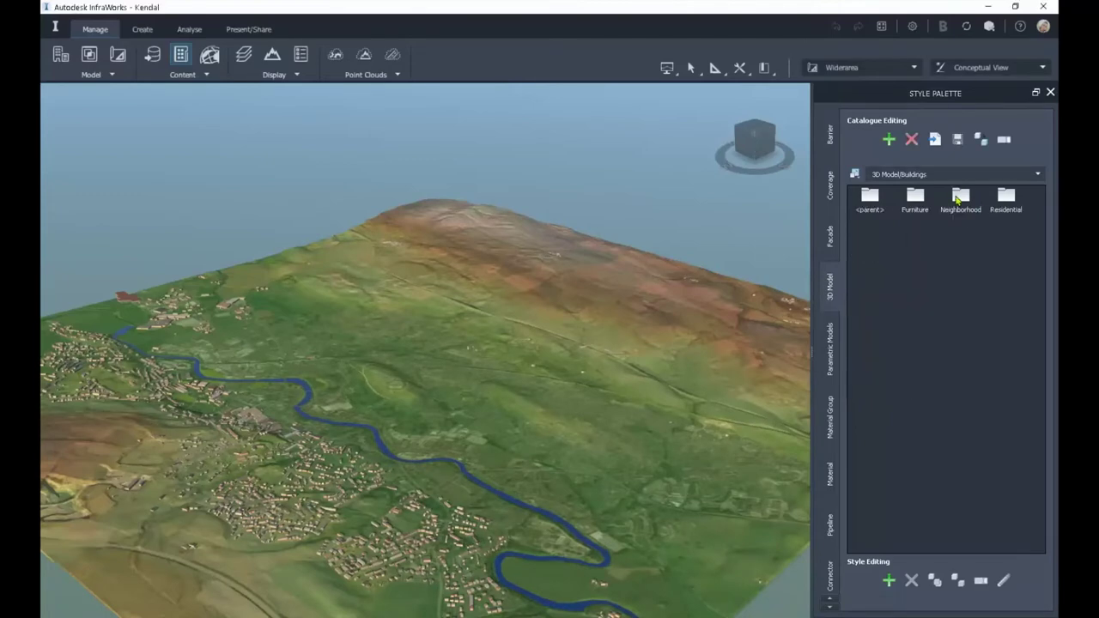
{"action": "left_click", "coordinate": [936, 140]}
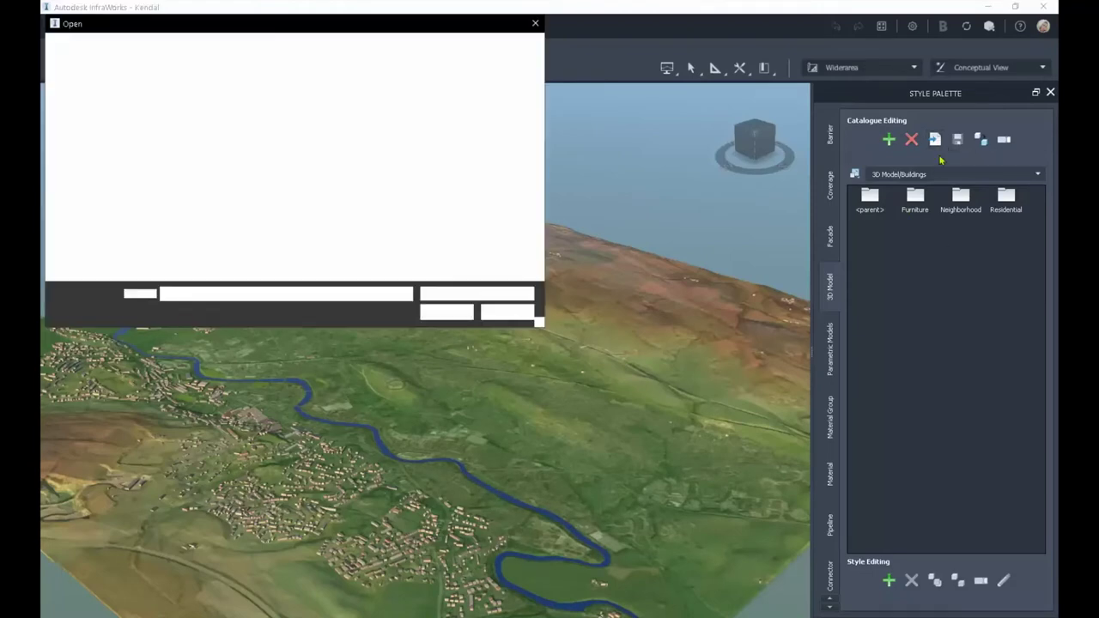
{"action": "left_click", "coordinate": [170, 150]}
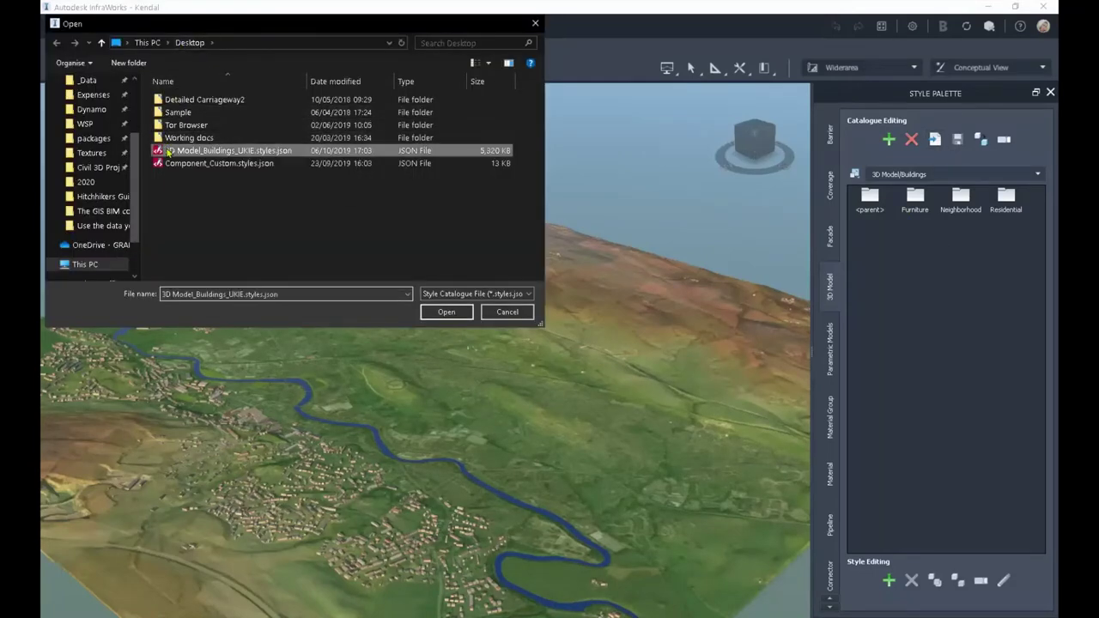
{"action": "left_click", "coordinate": [444, 312]}
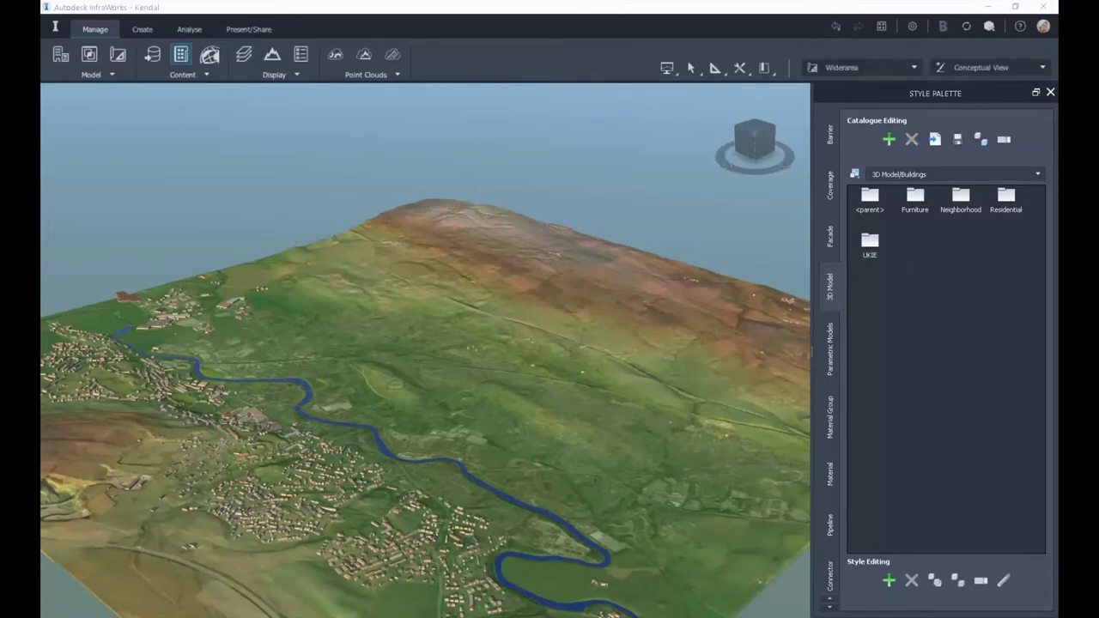
- Apply the Halifax style from the imported UKIE catalogue to the isolated L-shaped building in the fields
{"action": "double_click", "coordinate": [870, 244]}
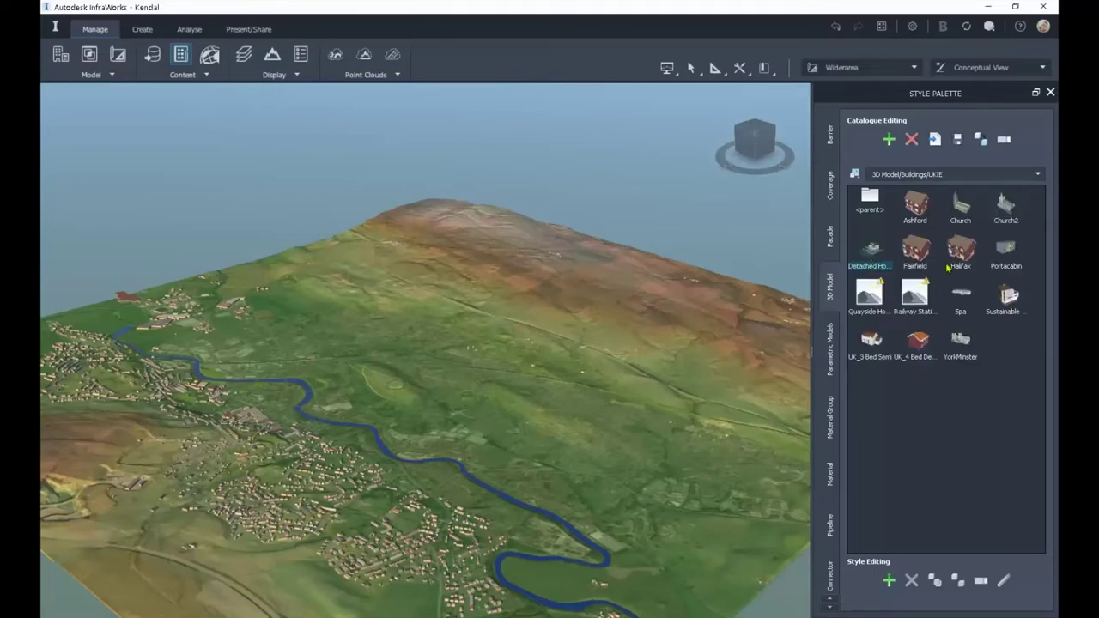
{"action": "scroll", "coordinate": [458, 443], "scroll_direction": "up", "scroll_amount": 6}
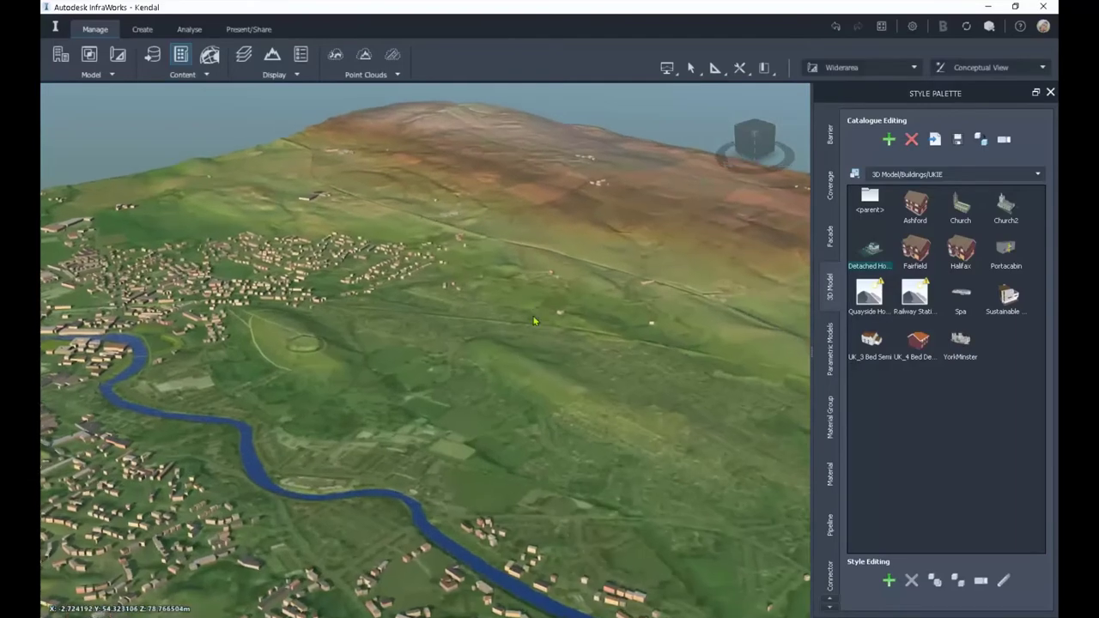
{"action": "scroll", "coordinate": [482, 329], "scroll_direction": "up", "scroll_amount": 8}
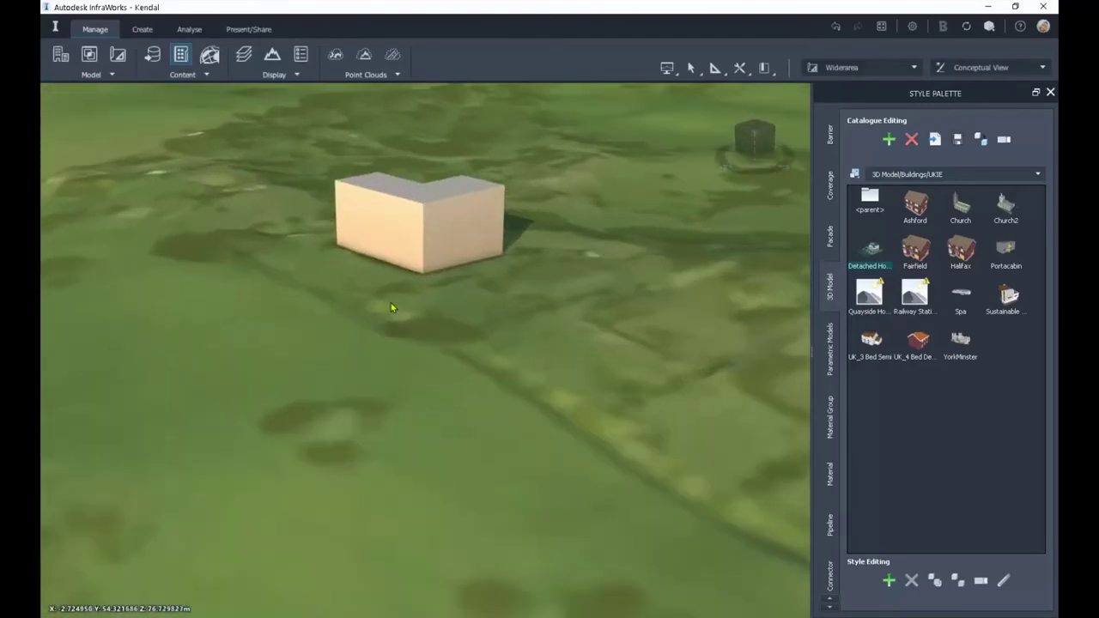
{"action": "left_click_drag", "start_coordinate": [960, 251], "coordinate": [433, 231]}
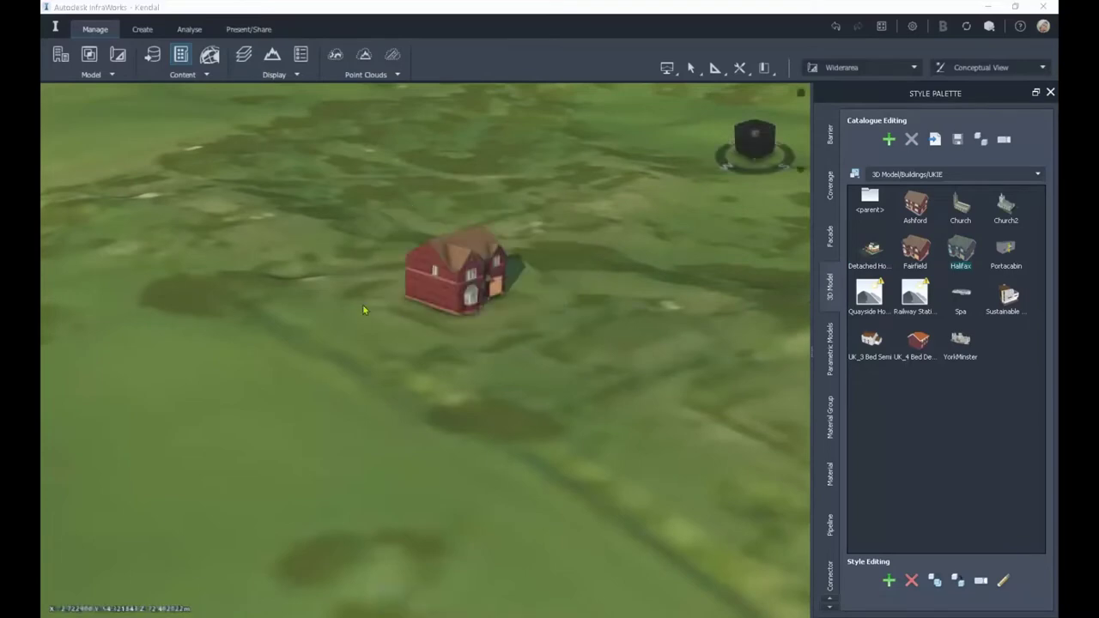
{"action": "middle_click_drag", "start_coordinate": [362, 304], "coordinate": [557, 336]}
{"action": "scroll", "coordinate": [557, 336], "scroll_direction": "down", "scroll_amount": 10}
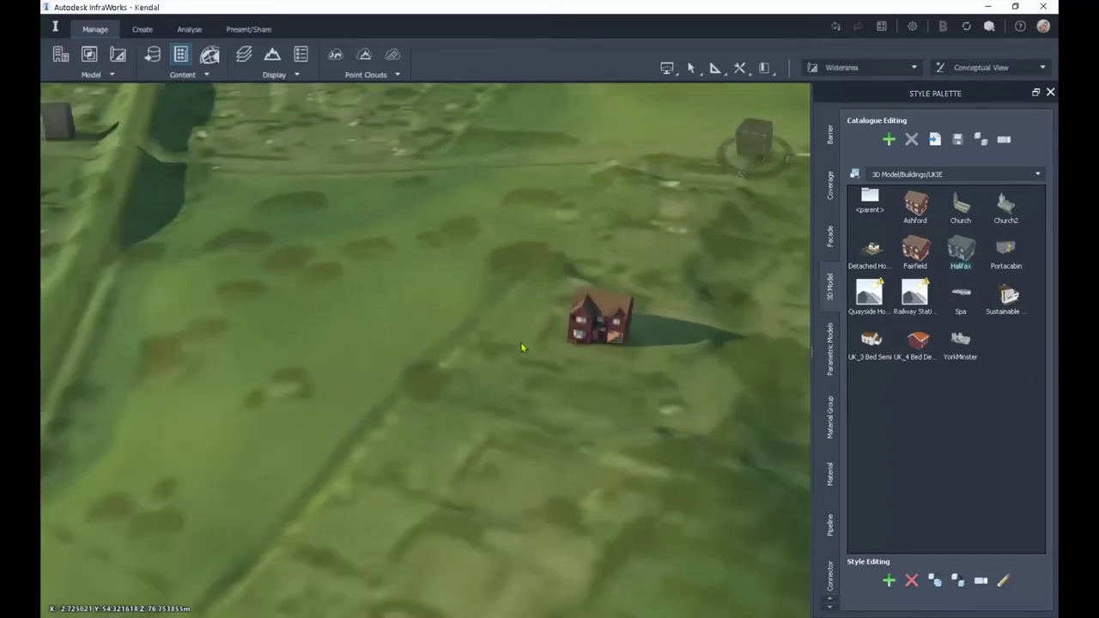
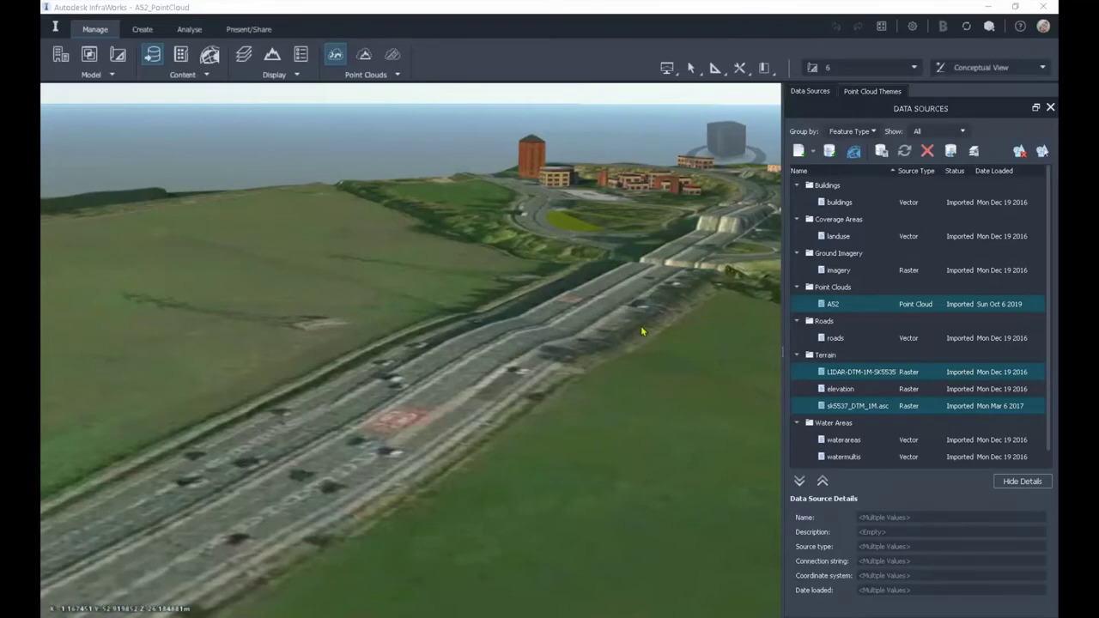
{"action": "middle_click_drag", "start_coordinate": [641, 325], "coordinate": [653, 361], "text": "shift"}
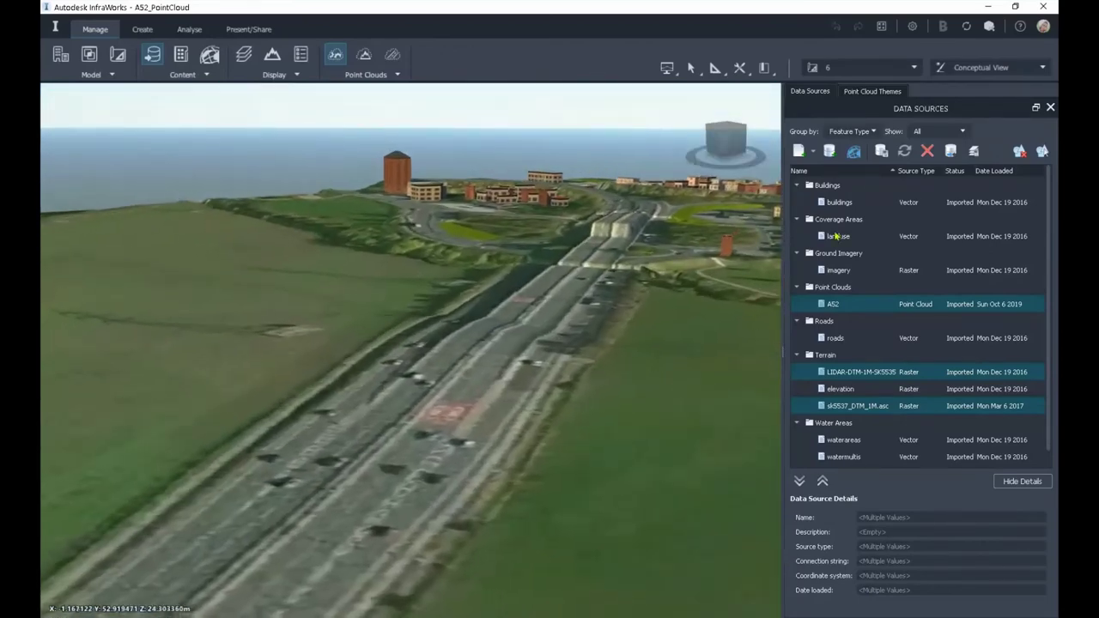
{"action": "left_click", "coordinate": [852, 72]}
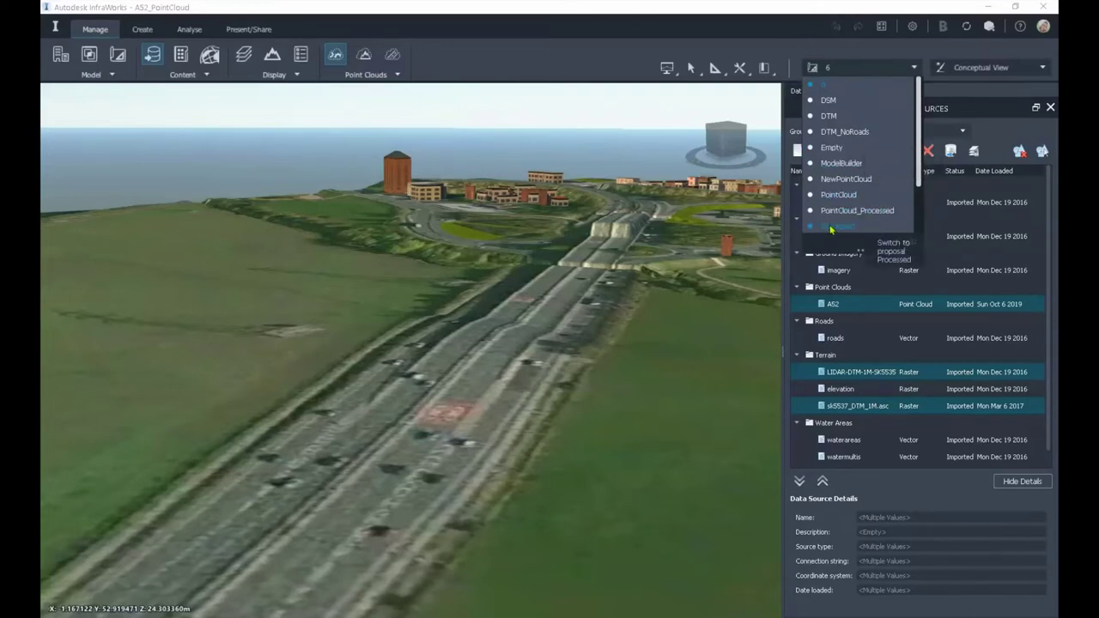
{"action": "left_click", "coordinate": [903, 244]}
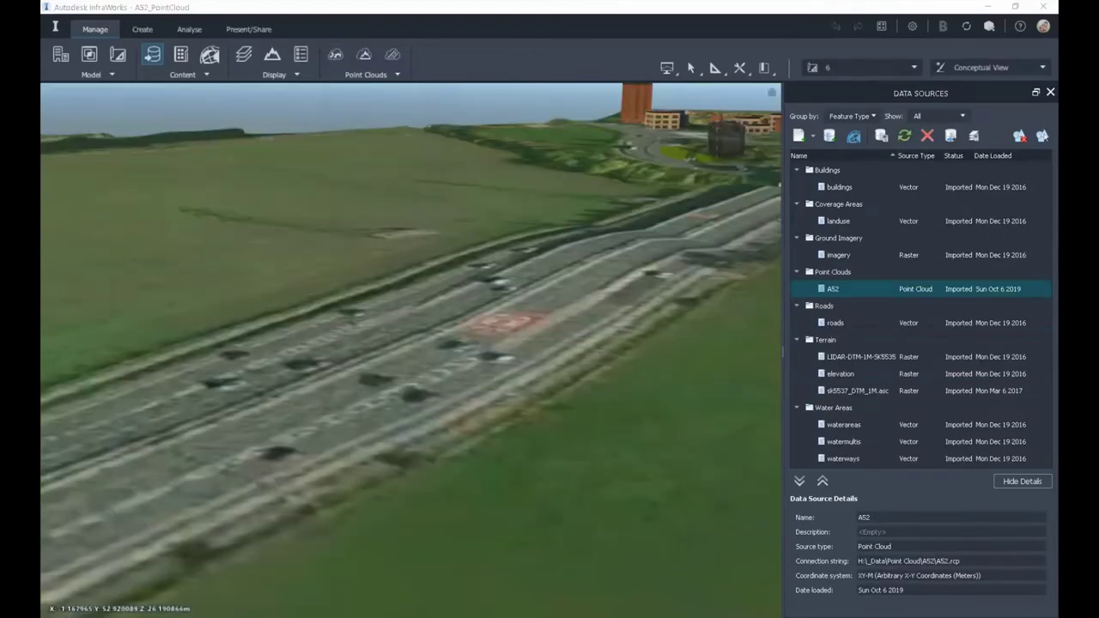
- Start Point Cloud Terrain for the A52 data set, set the Ground rule to Custom, and check the terrain raster resolution options
{"action": "left_click", "coordinate": [351, 77]}
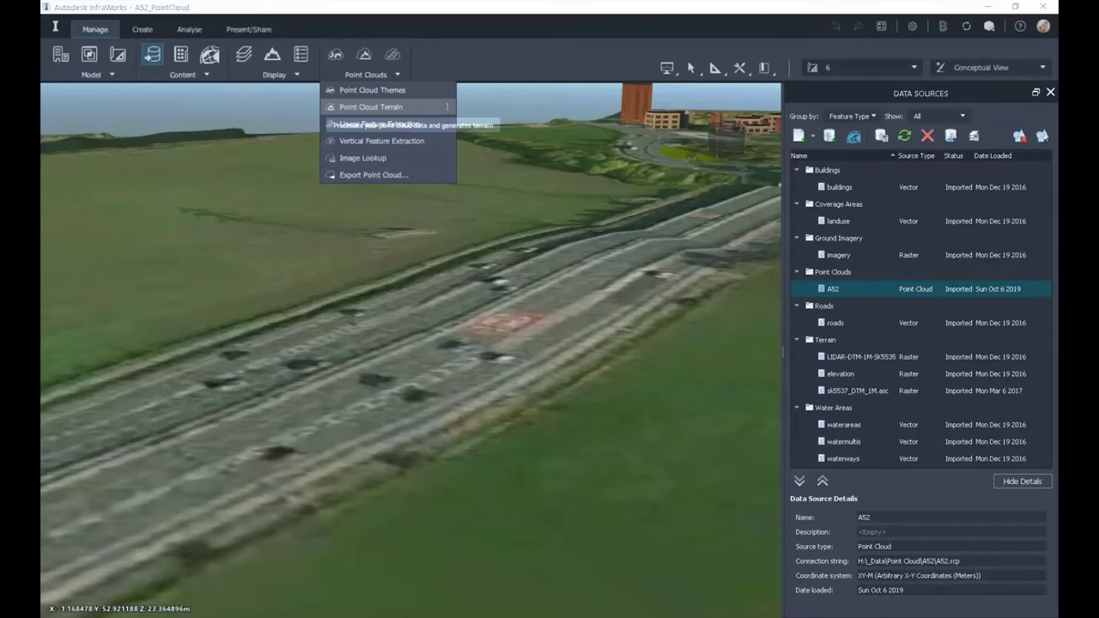
{"action": "left_click", "coordinate": [370, 107]}
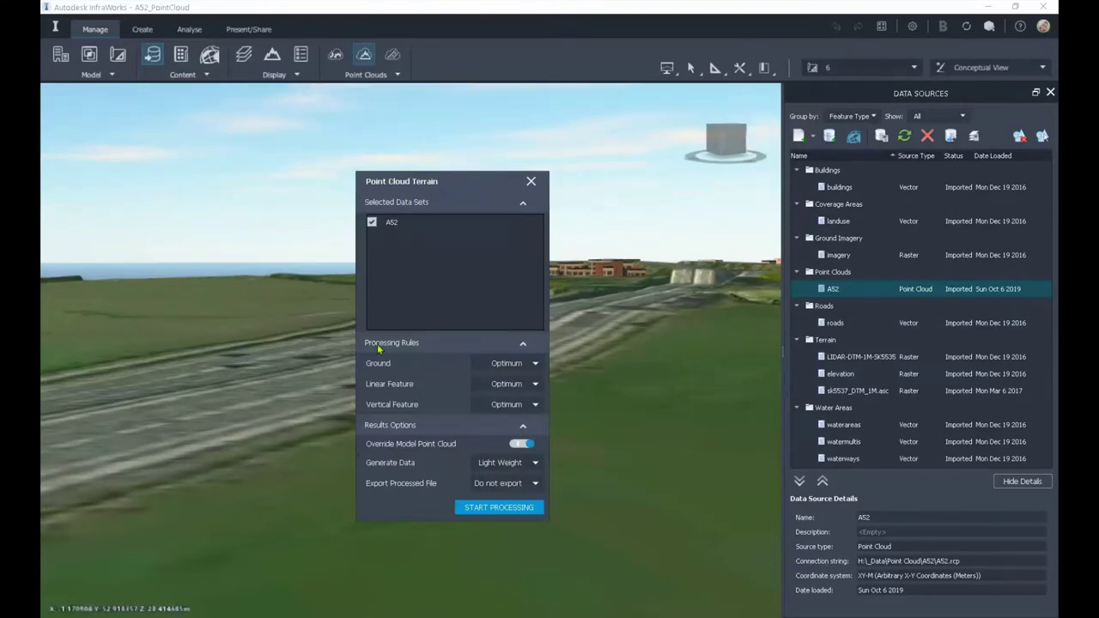
{"action": "left_click", "coordinate": [521, 367]}
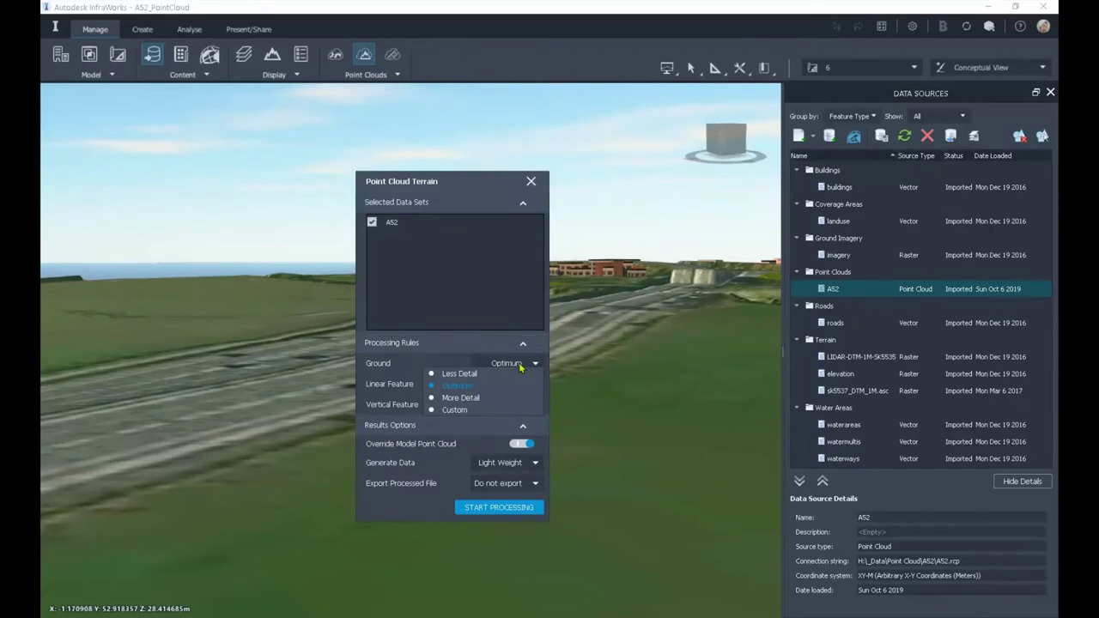
{"action": "left_click", "coordinate": [455, 410]}
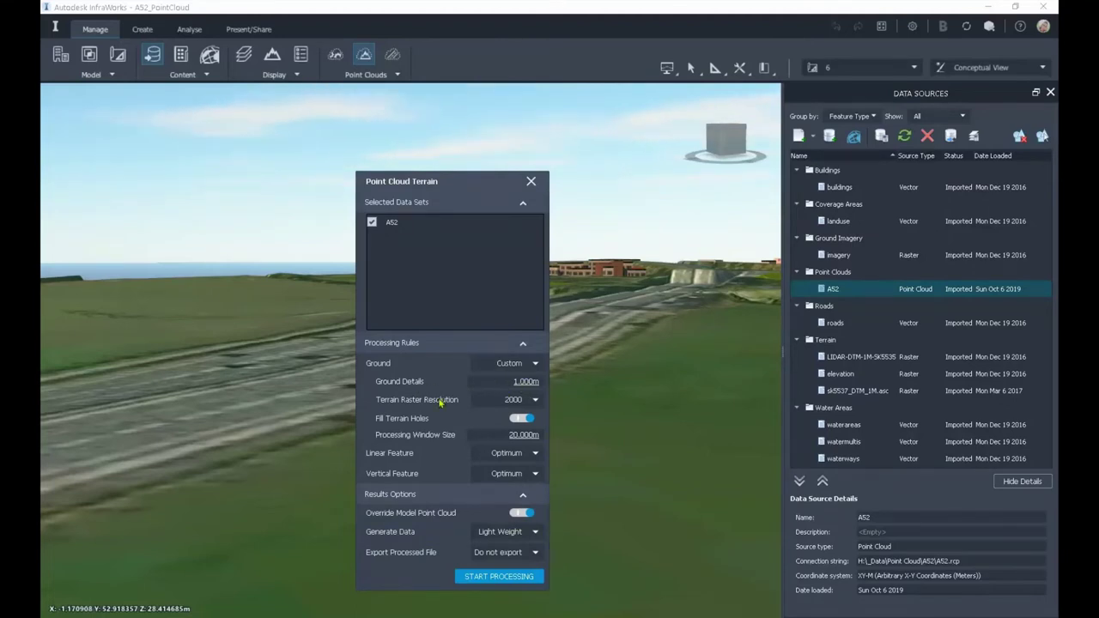
{"action": "left_click", "coordinate": [536, 402]}
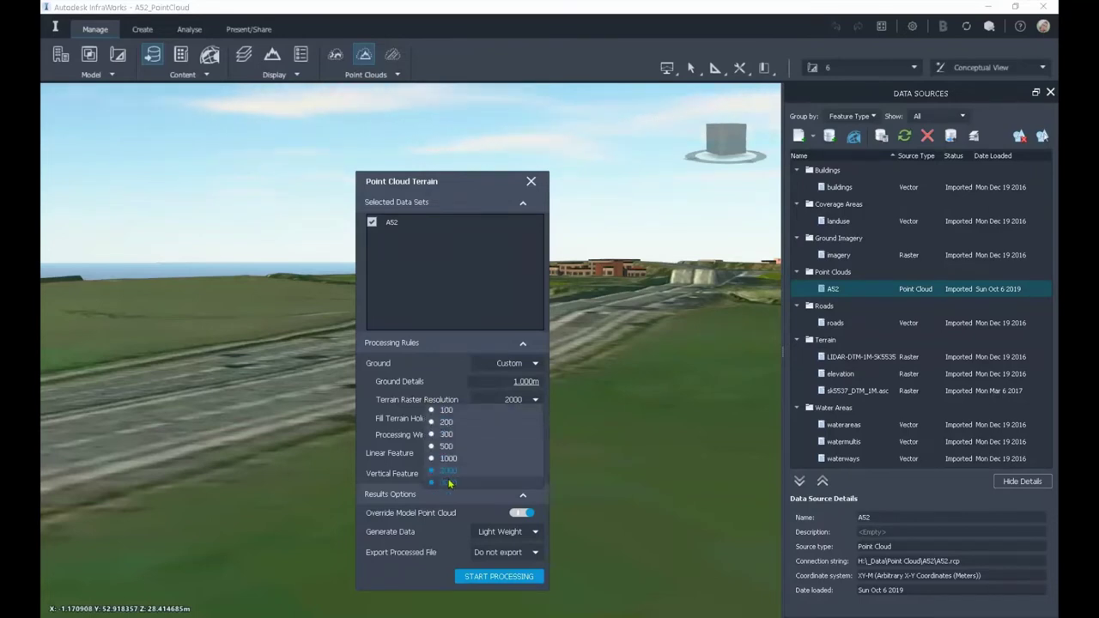
{"action": "left_click", "coordinate": [447, 396]}
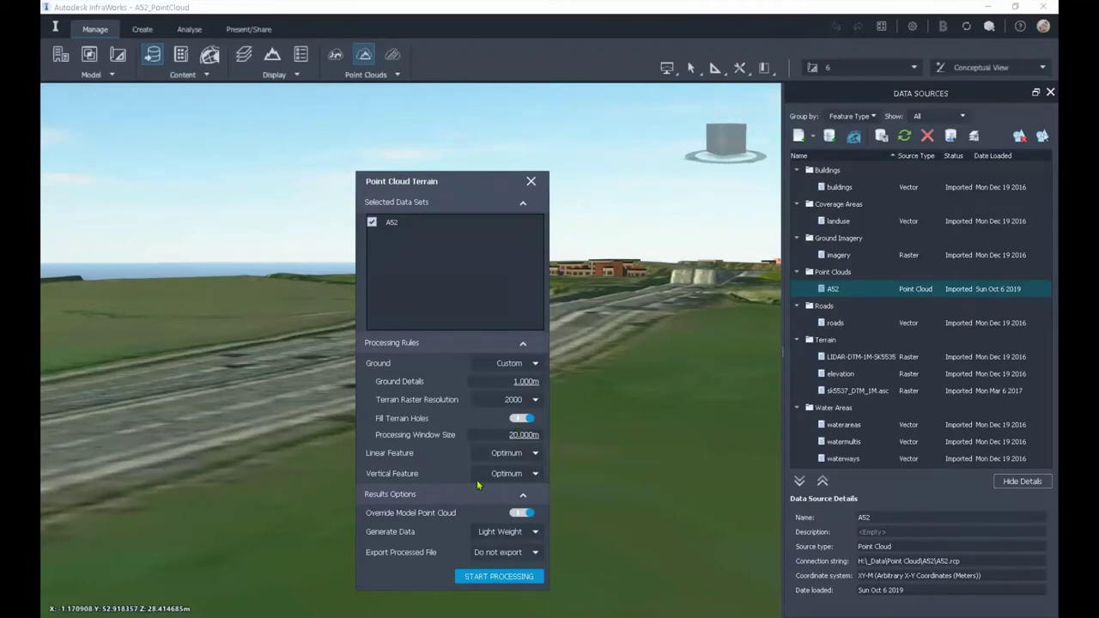
- Set the Linear Feature and Vertical Feature processing rules to Custom
{"action": "left_click", "coordinate": [535, 453]}
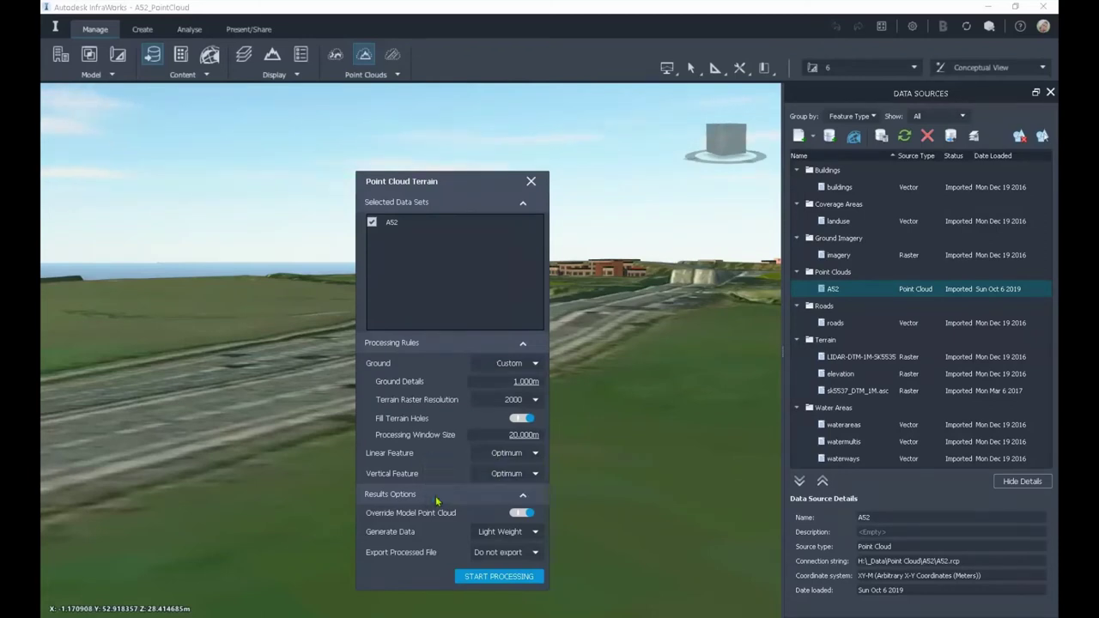
{"action": "left_click", "coordinate": [439, 500]}
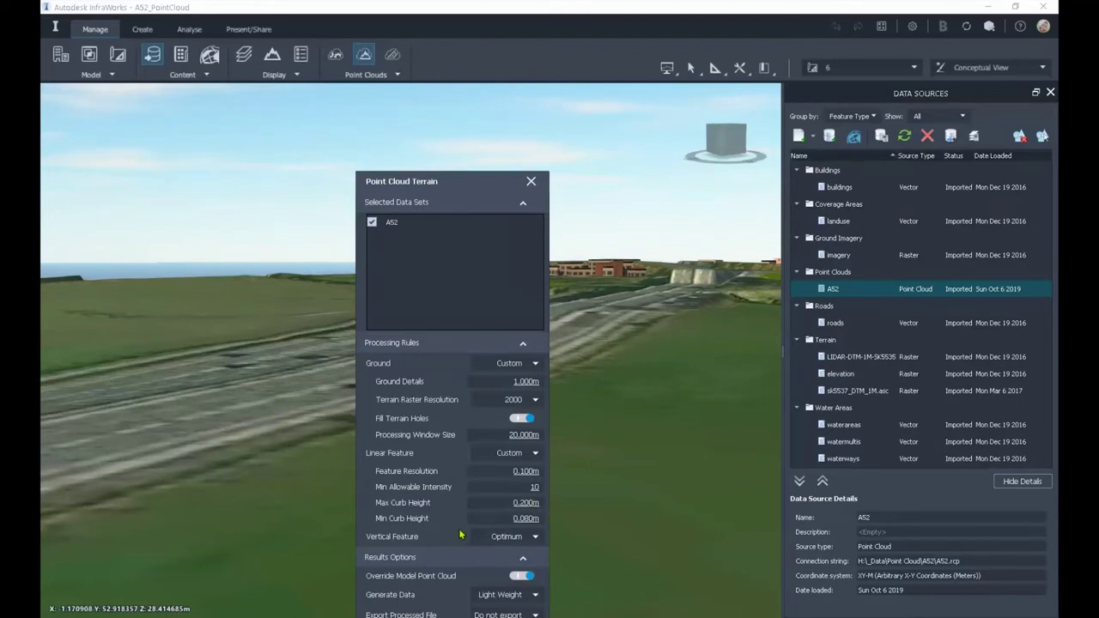
{"action": "left_click", "coordinate": [513, 538]}
{"action": "left_click", "coordinate": [455, 580]}
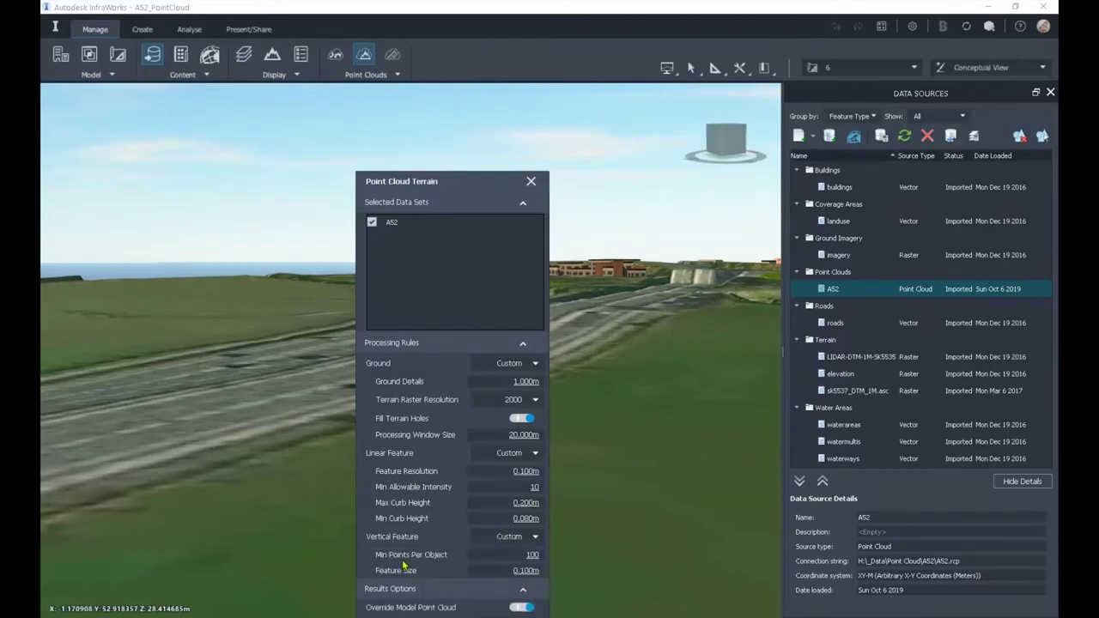
- Set the Vertical Feature rule's Min Points Per Object to 500 and its Feature Size to 0.3 m
{"action": "left_click", "coordinate": [517, 555]}
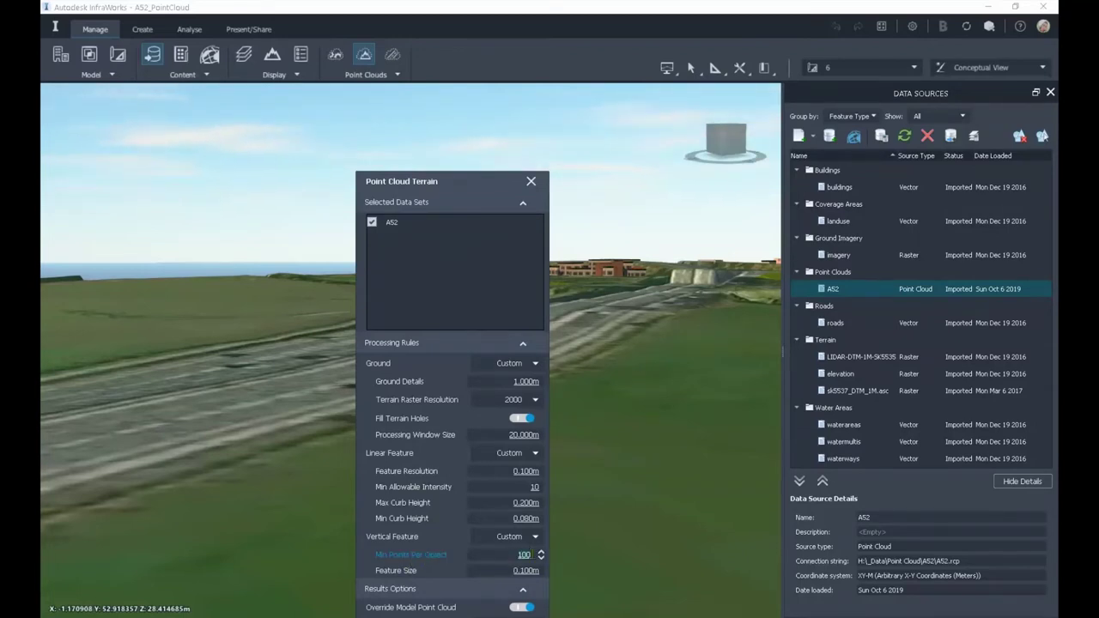
{"action": "left_click", "coordinate": [540, 553]}
{"action": "left_click", "coordinate": [539, 554]}
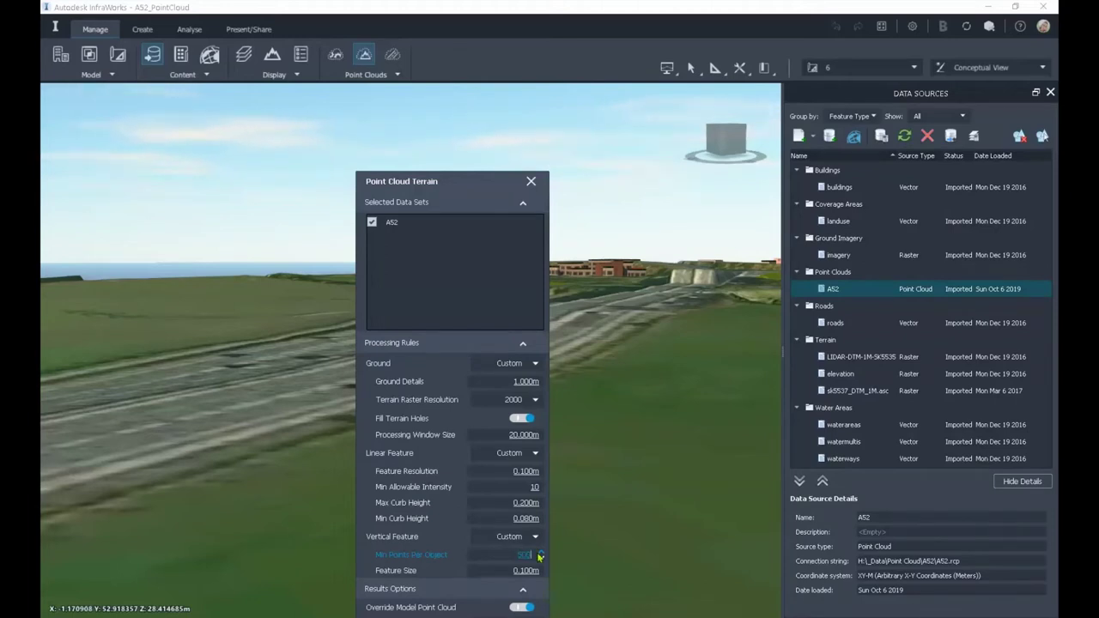
{"action": "left_click", "coordinate": [413, 572]}
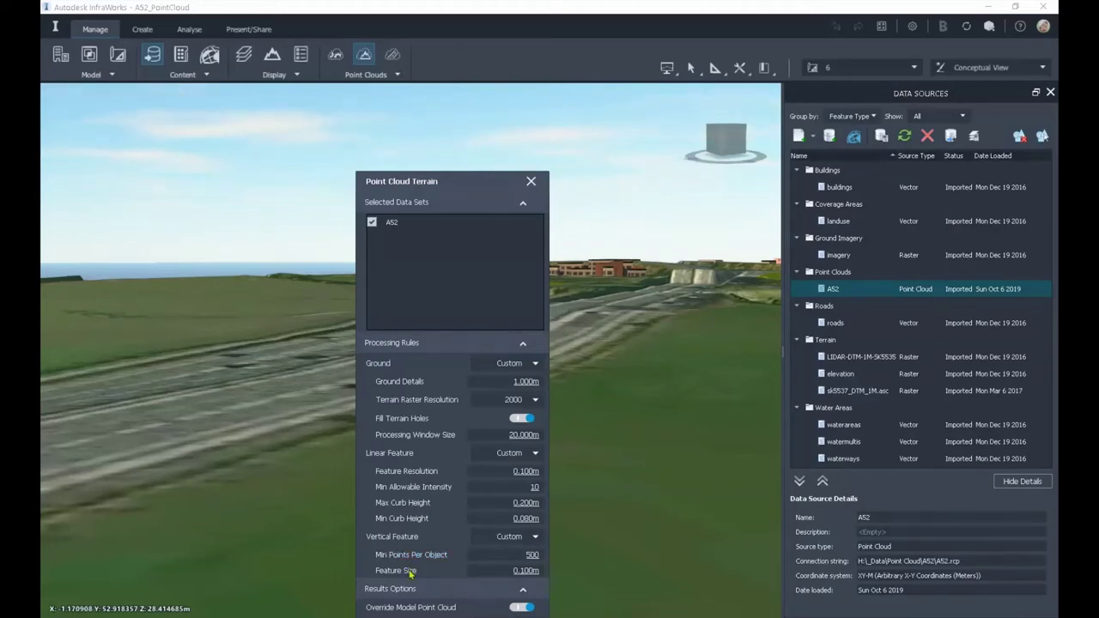
{"action": "left_click", "coordinate": [505, 571]}
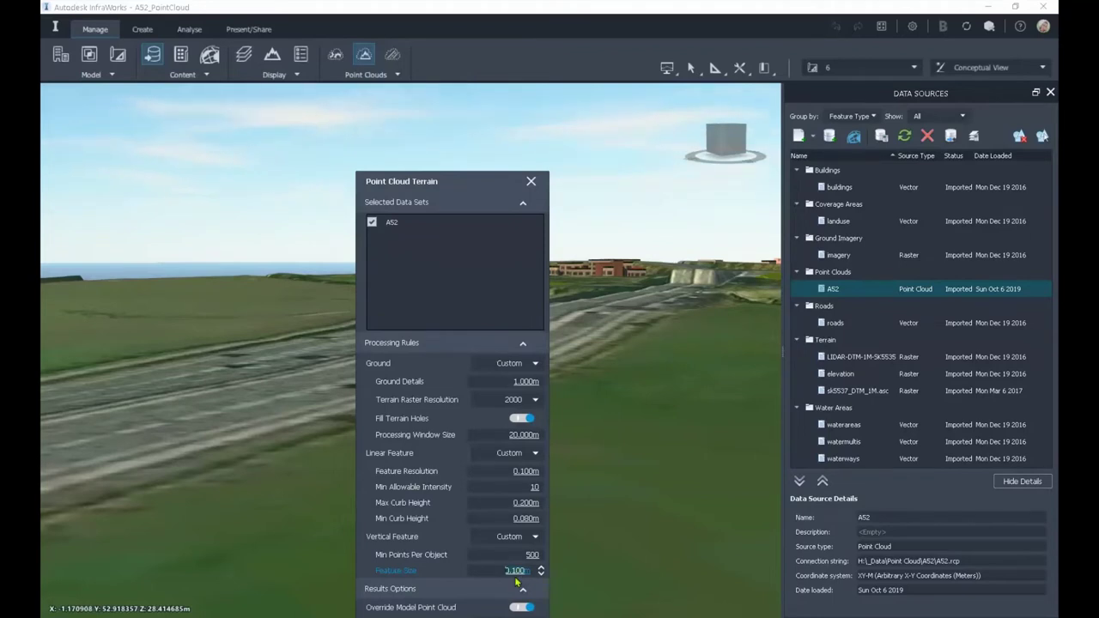
{"action": "key", "text": "BackSpace"}
{"action": "key", "text": "BackSpace"}
{"action": "type", "text": "5m"}
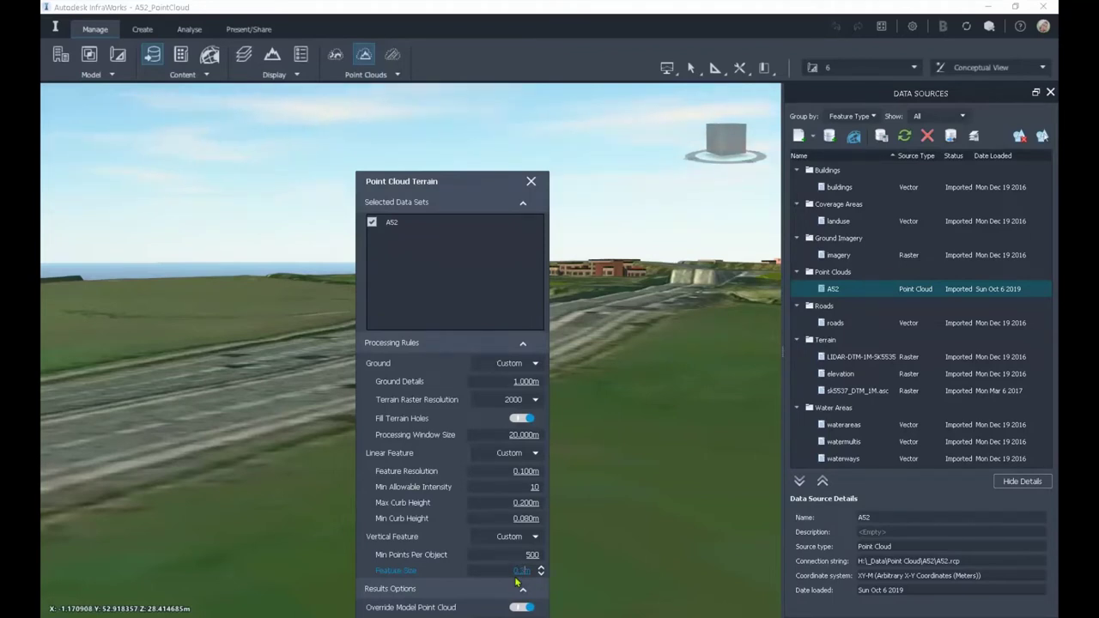
{"action": "key", "text": "Return"}
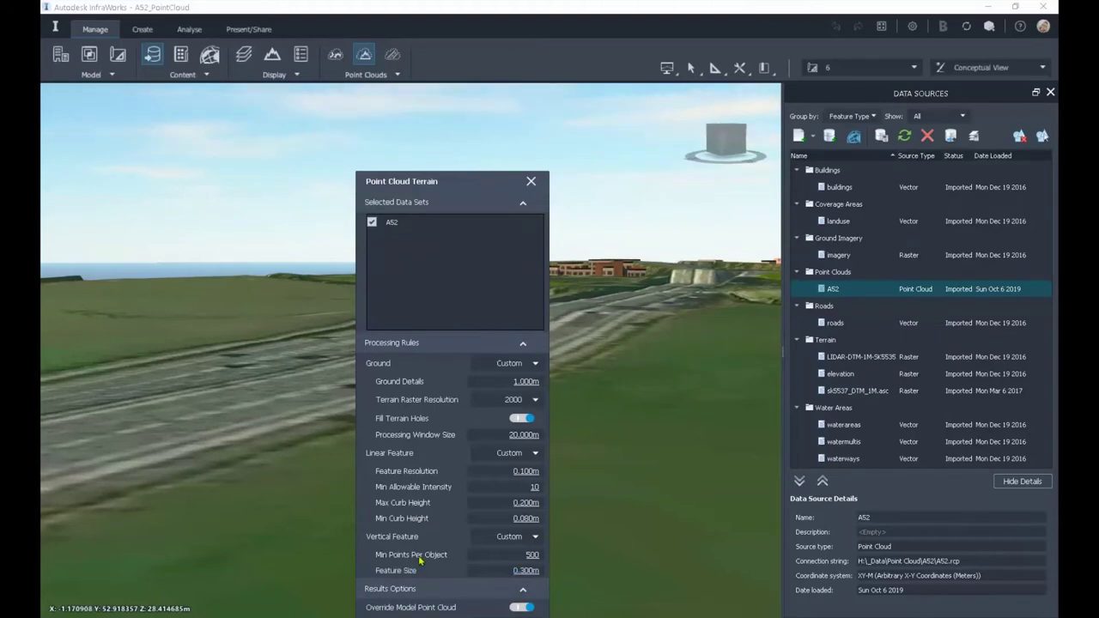
- Check the Generate Data and Export Processed File choices for the A52 terrain, keeping Light Weight and Do not export
{"action": "left_click_drag", "start_coordinate": [466, 180], "coordinate": [462, 66]}
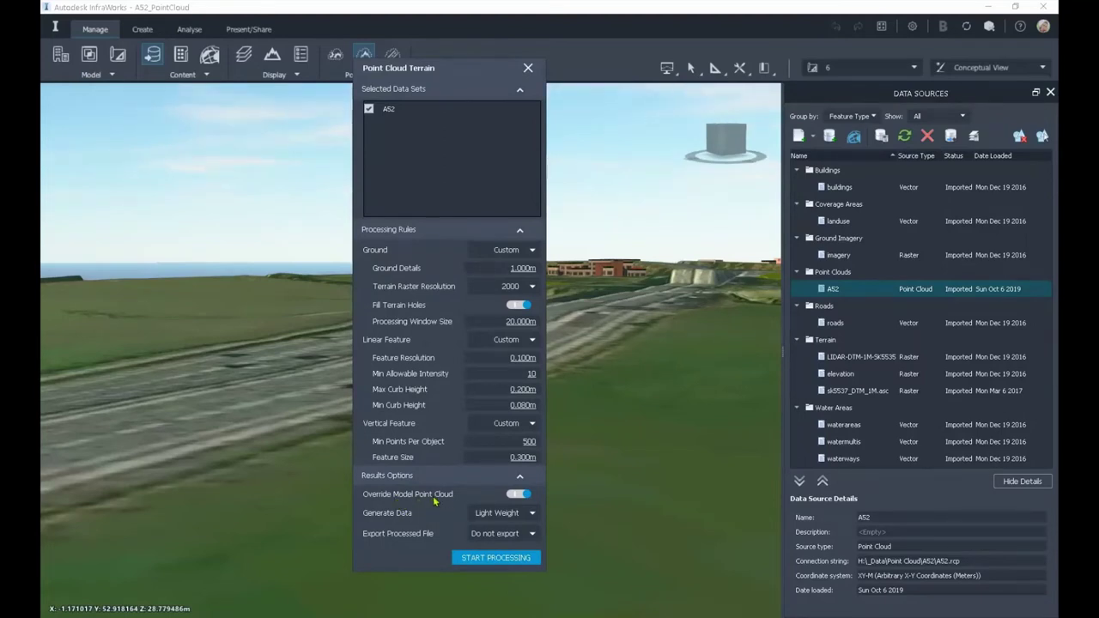
{"action": "mouse_move", "coordinate": [431, 502]}
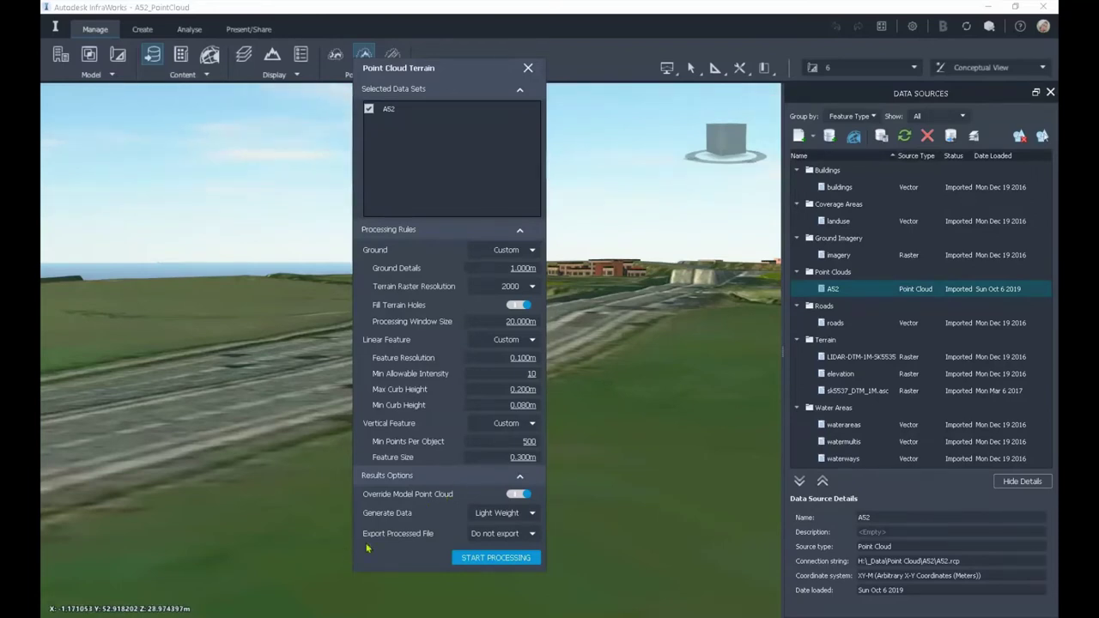
{"action": "left_click", "coordinate": [515, 514]}
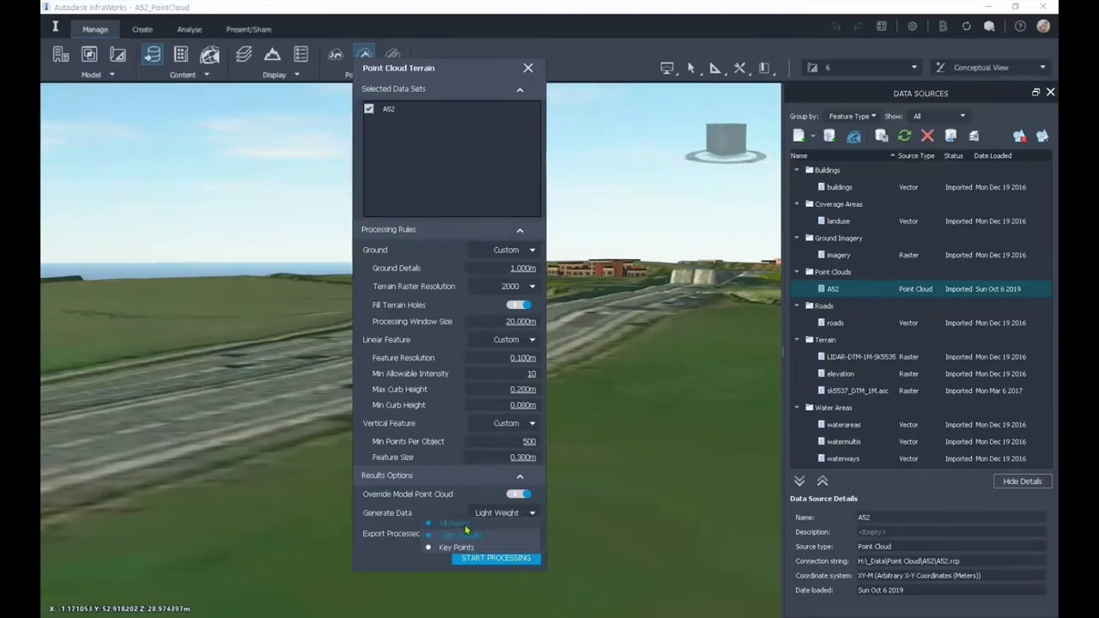
{"action": "left_click", "coordinate": [397, 532]}
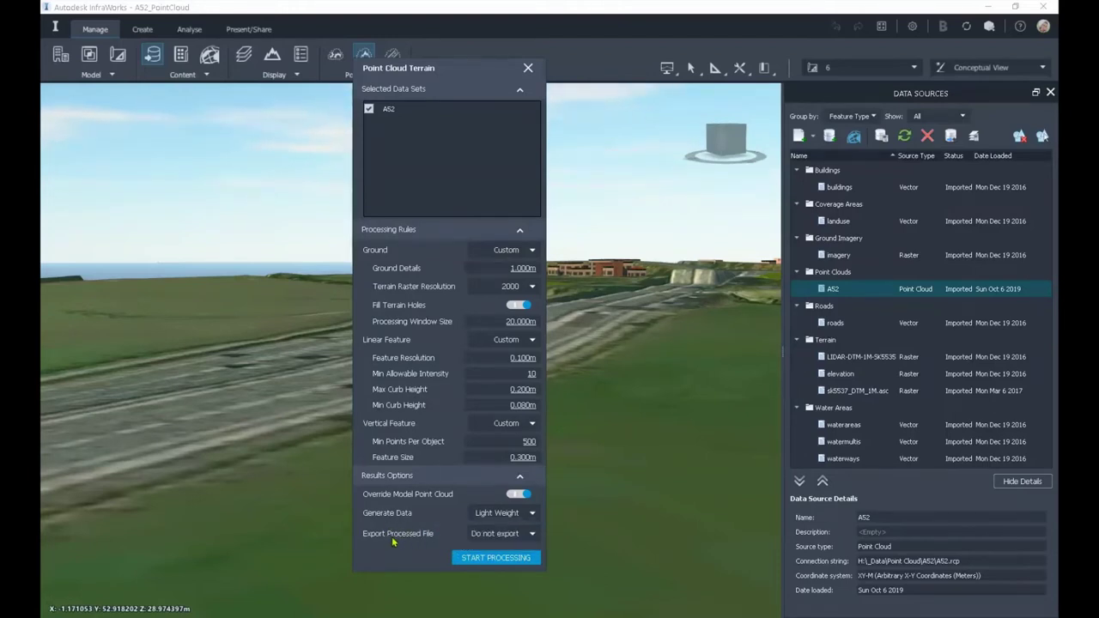
{"action": "left_click", "coordinate": [527, 534]}
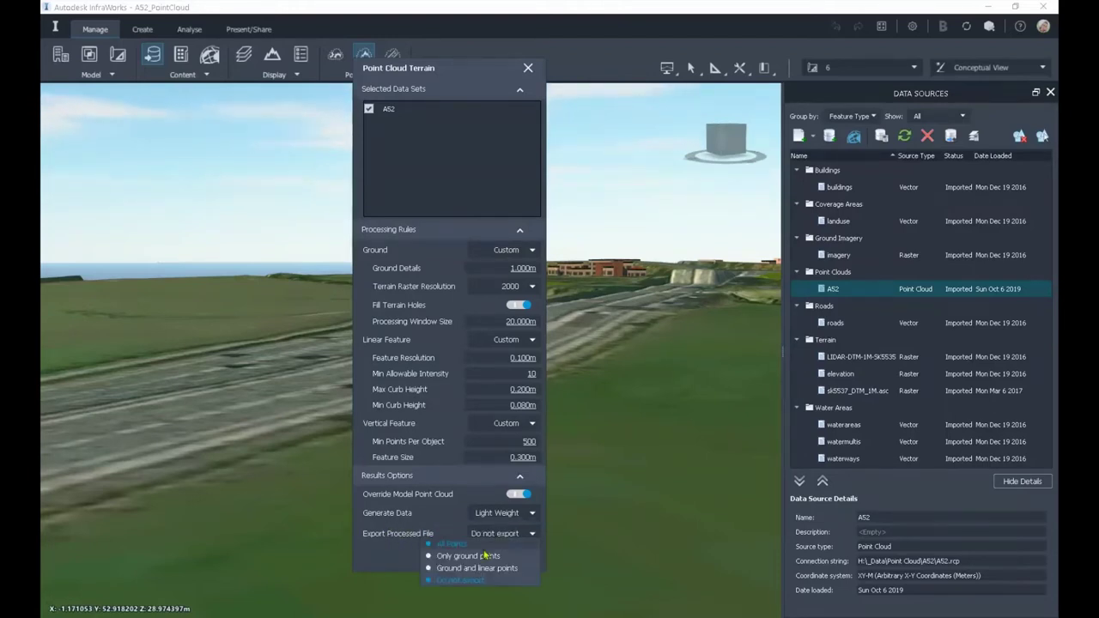
{"action": "left_click", "coordinate": [460, 580]}
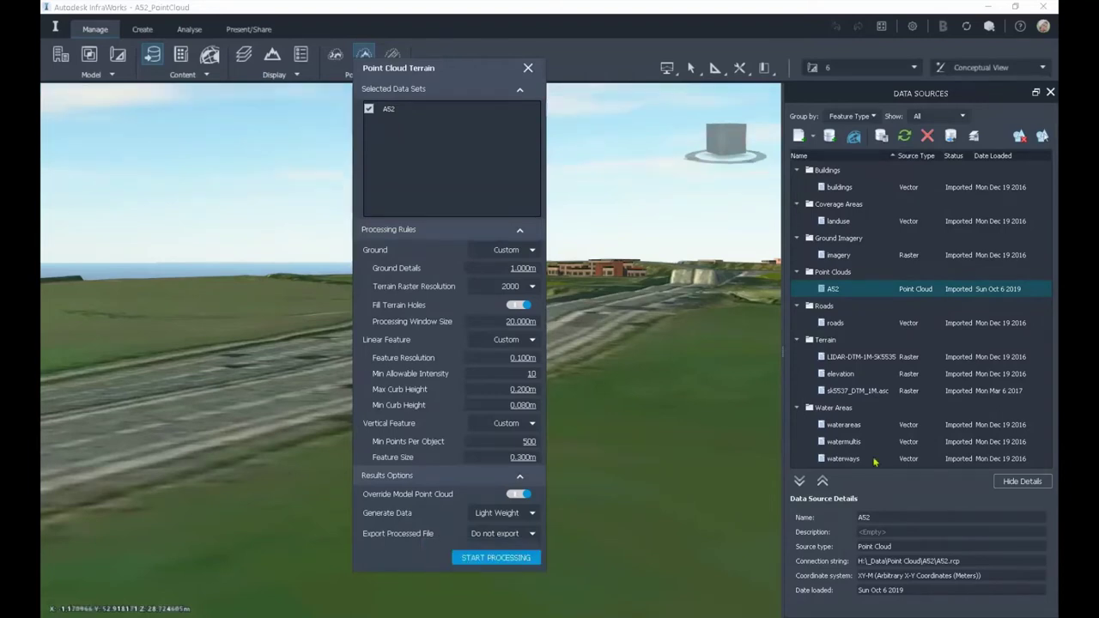
{"action": "left_click", "coordinate": [502, 535]}
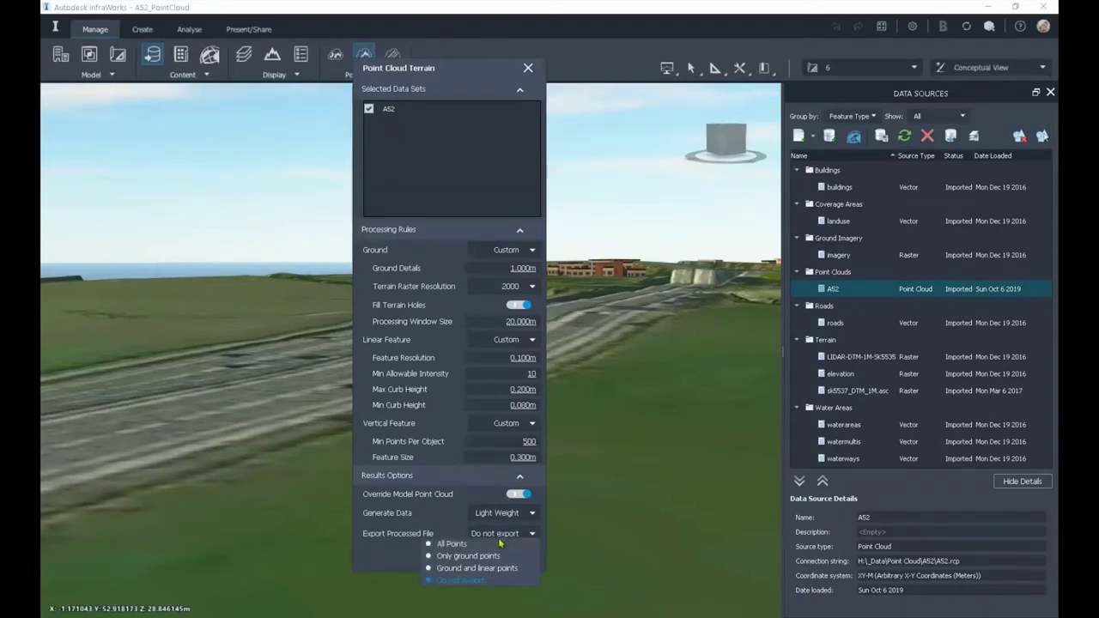
{"action": "left_click", "coordinate": [463, 579]}
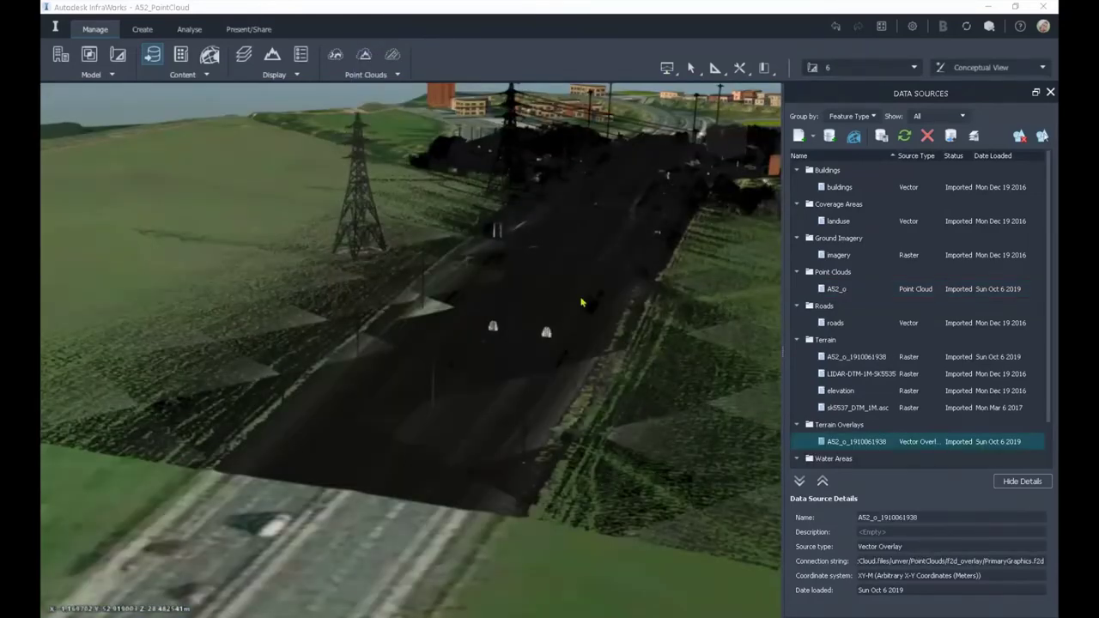
- Open the Point Cloud Themes and turn on the Classification theme to examine the processed road point cloud
{"action": "scroll", "coordinate": [618, 274], "scroll_direction": "up", "scroll_amount": 3}
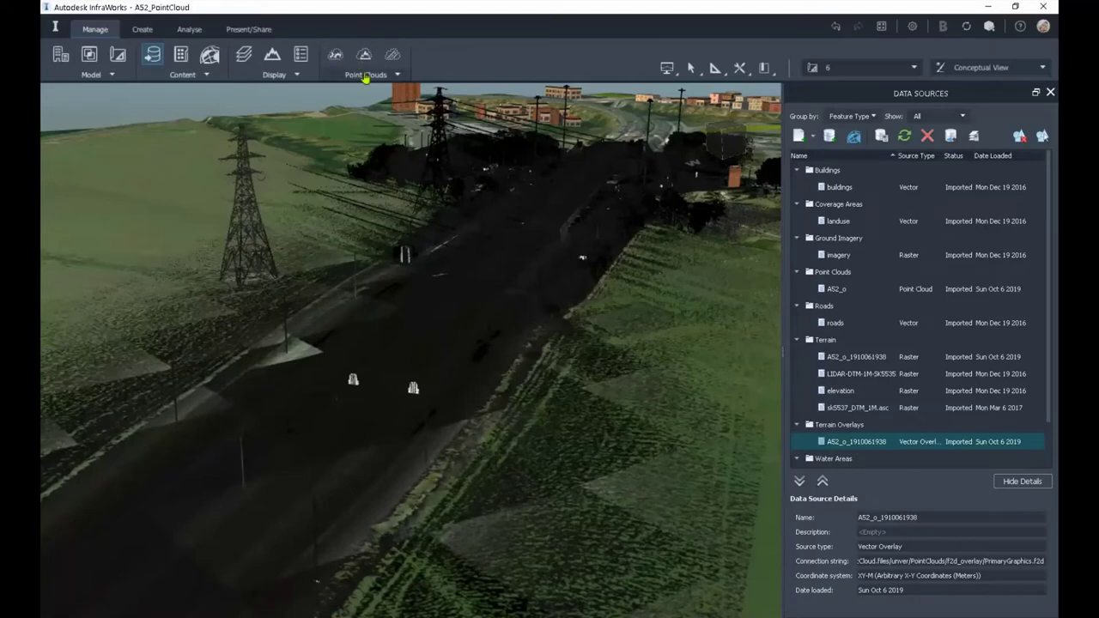
{"action": "left_click", "coordinate": [366, 75]}
{"action": "left_click", "coordinate": [383, 93]}
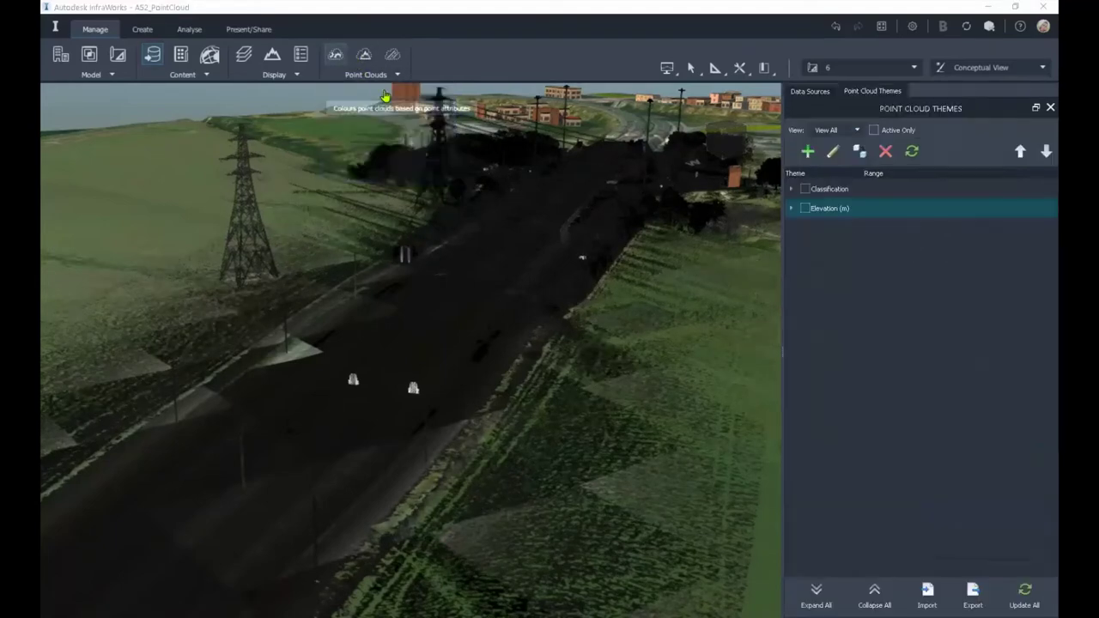
{"action": "left_click", "coordinate": [804, 188]}
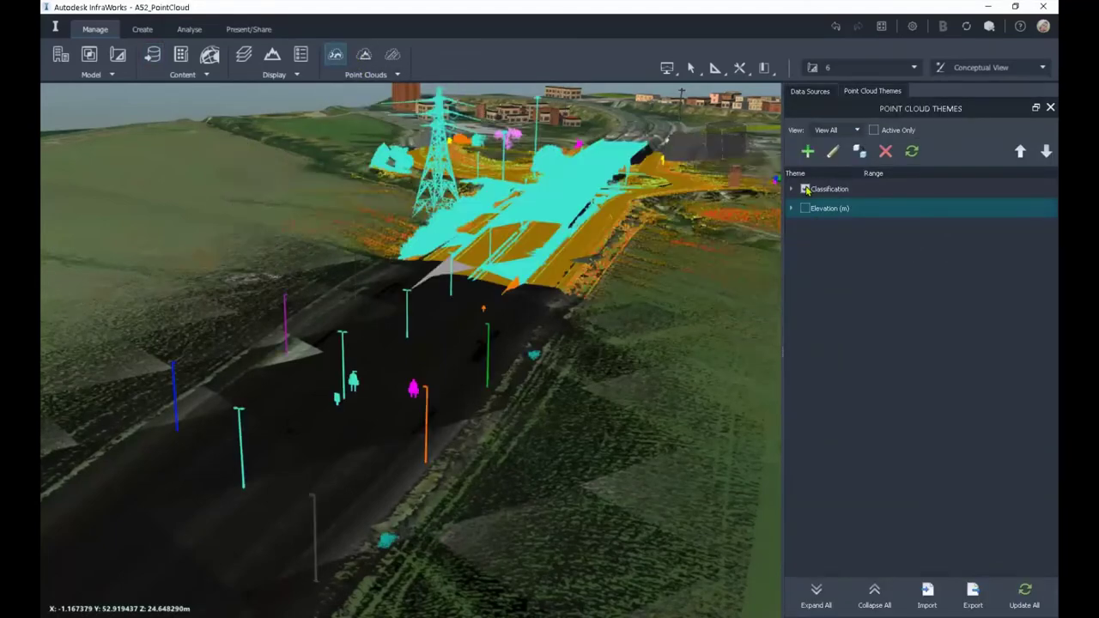
{"action": "scroll", "coordinate": [544, 418], "scroll_direction": "up", "scroll_amount": 4}
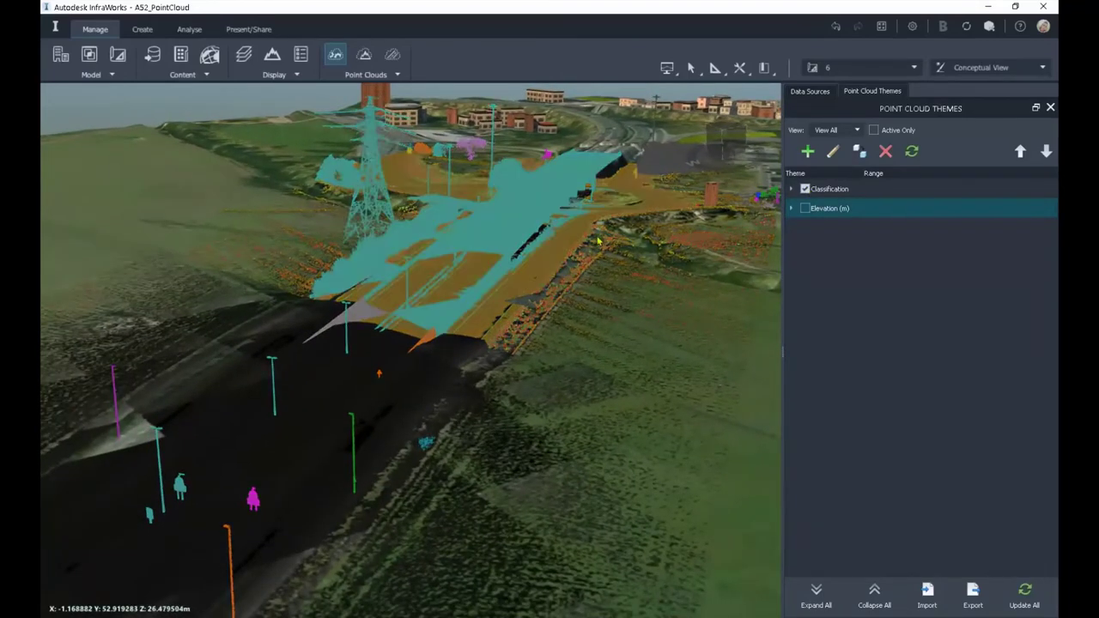
{"action": "middle_click_drag", "start_coordinate": [508, 320], "coordinate": [628, 199]}
{"action": "scroll", "coordinate": [627, 198], "scroll_direction": "down", "scroll_amount": 3}
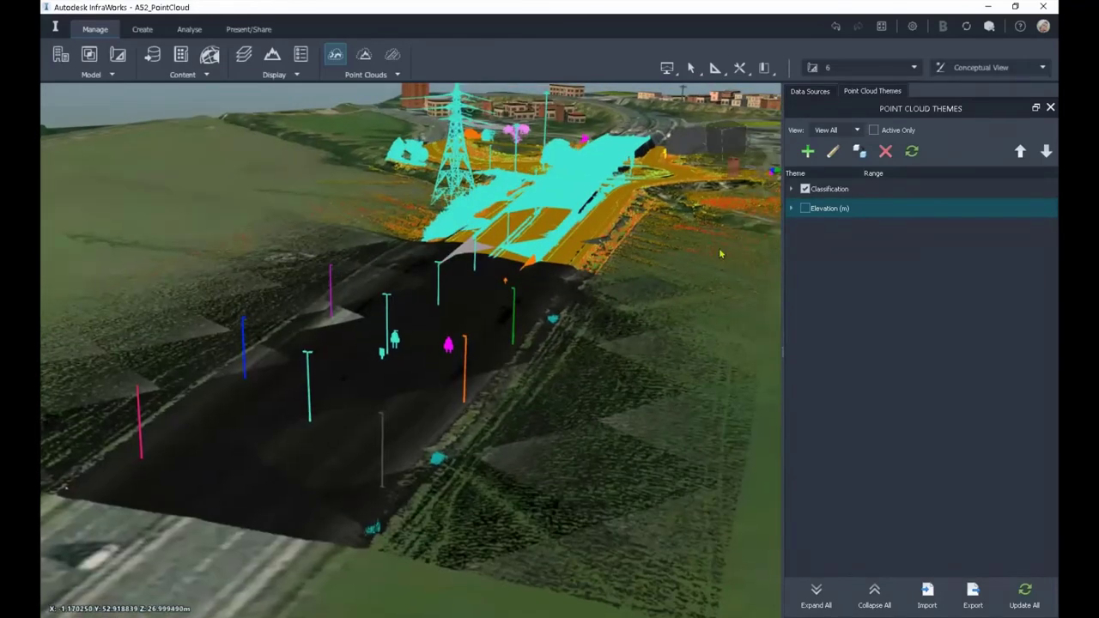
{"action": "middle_click_drag", "start_coordinate": [432, 232], "coordinate": [601, 215]}
- Replace the Classification theme with Elevation (m), turn that off too, and inspect the road and pylons near ground level
{"action": "left_click", "coordinate": [804, 189]}
{"action": "left_click", "coordinate": [805, 209]}
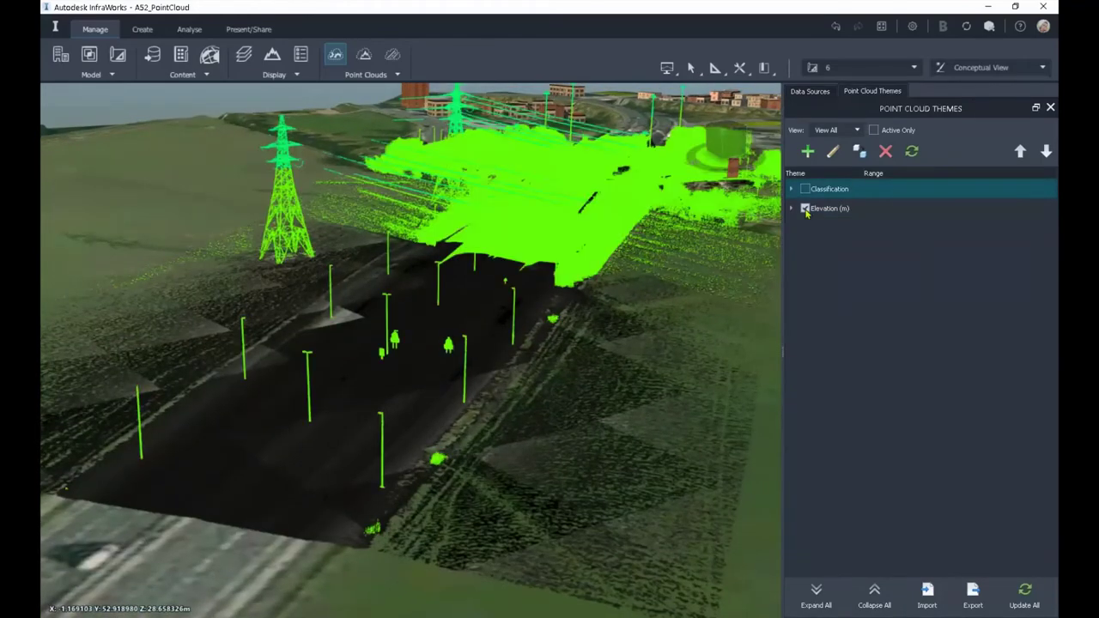
{"action": "left_click", "coordinate": [804, 209]}
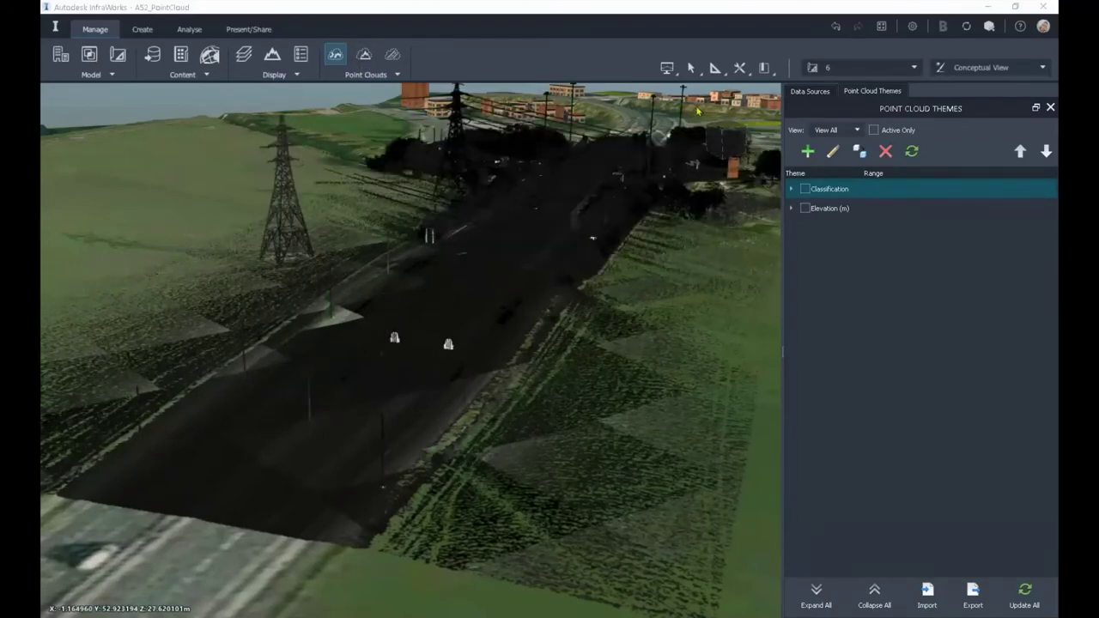
{"action": "middle_click_drag", "start_coordinate": [515, 312], "coordinate": [395, 214], "text": "shift"}
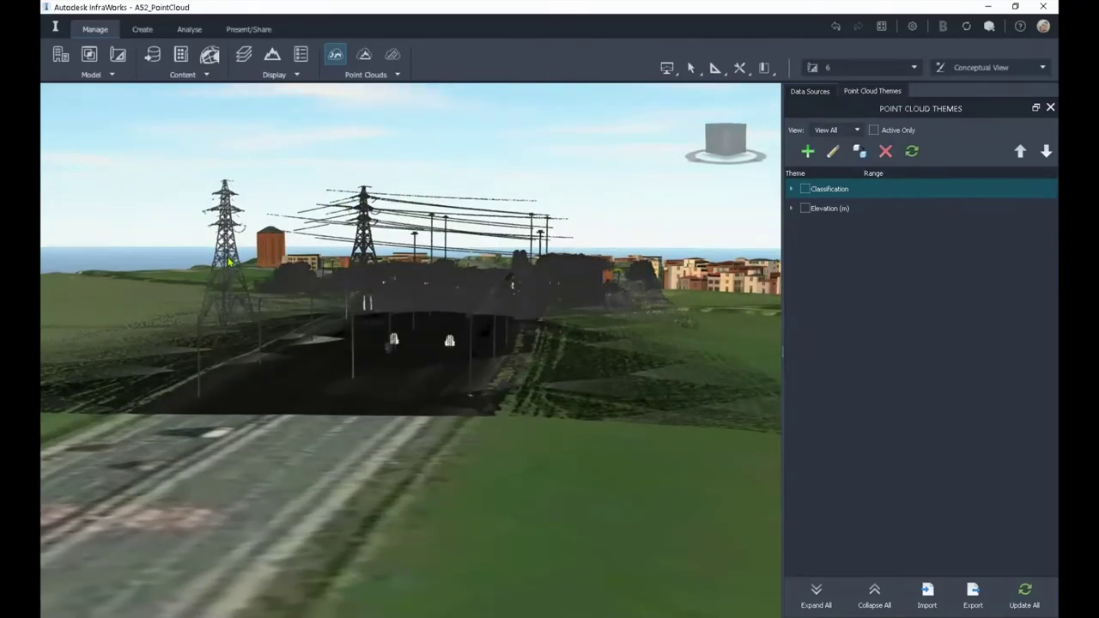
{"action": "left_click_drag", "start_coordinate": [197, 348], "coordinate": [229, 348]}
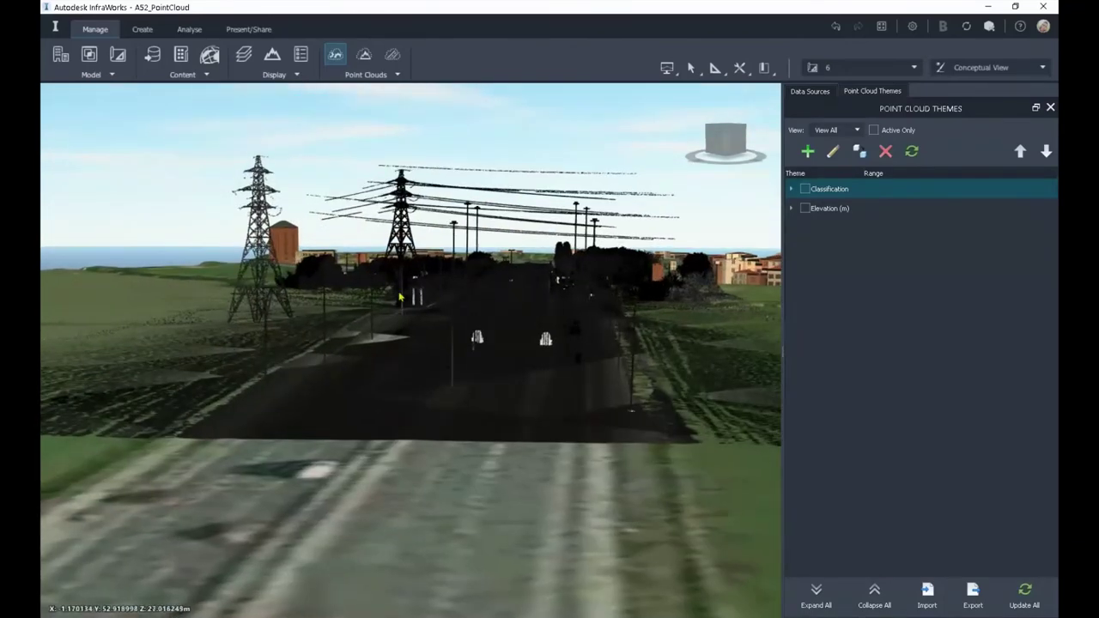
- Display the Classification point cloud theme to examine the classified points along the road, and switch it off again
{"action": "middle_click_drag", "start_coordinate": [501, 383], "coordinate": [601, 352], "text": "shift"}
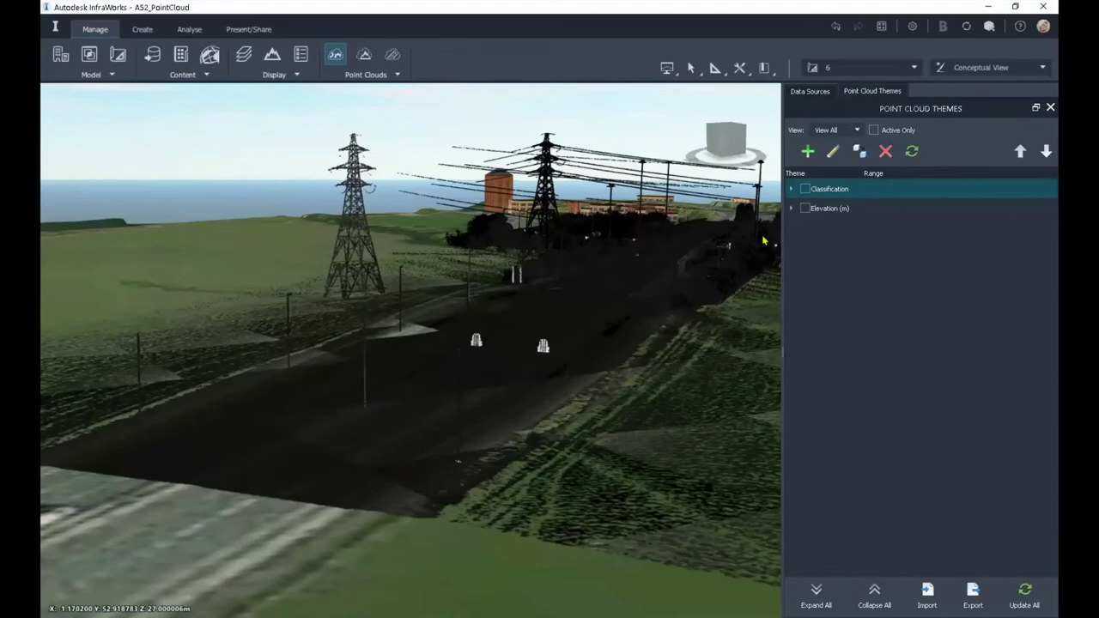
{"action": "left_click", "coordinate": [805, 189]}
{"action": "scroll", "coordinate": [657, 268], "scroll_direction": "up", "scroll_amount": 2}
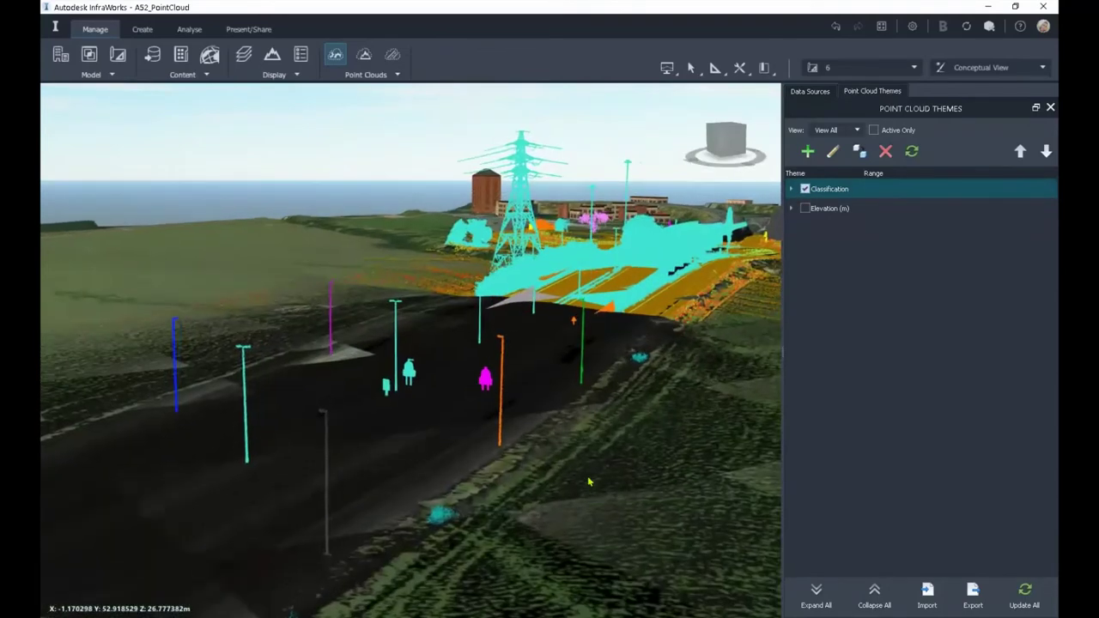
{"action": "middle_click_drag", "start_coordinate": [601, 289], "coordinate": [506, 305], "text": "shift"}
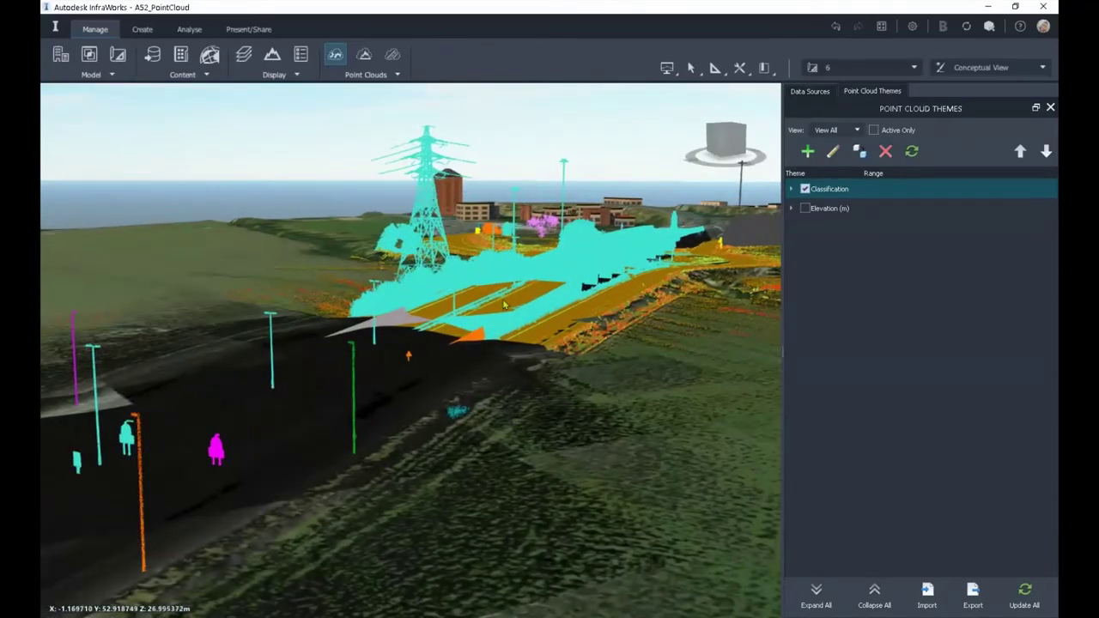
{"action": "middle_click_drag", "start_coordinate": [395, 402], "coordinate": [732, 222], "text": "shift"}
{"action": "left_click", "coordinate": [804, 189]}
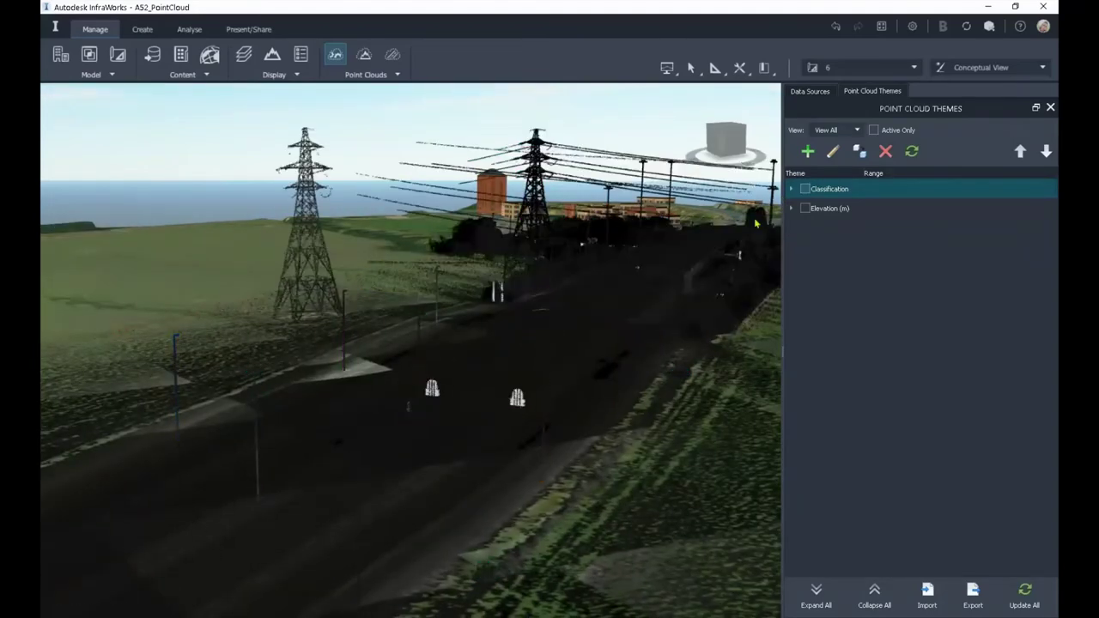
{"action": "scroll", "coordinate": [577, 368], "scroll_direction": "up", "scroll_amount": 2}
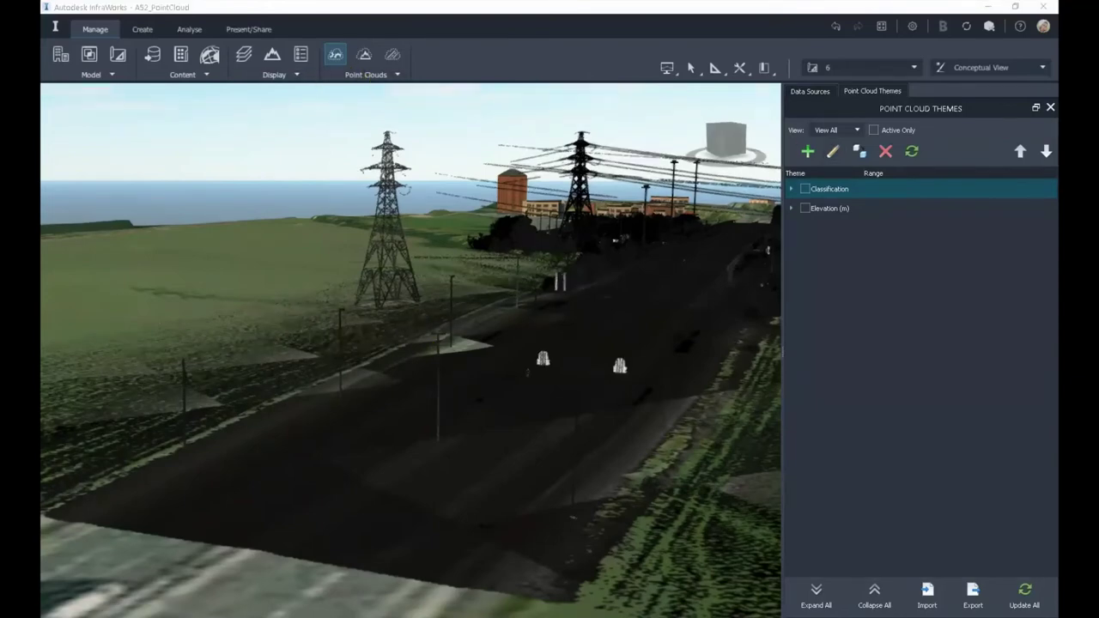
- Run Vertical Feature Extraction on the point cloud and move the Point Cloud Modelling panel clear of the extracted street lights
{"action": "left_click", "coordinate": [365, 75]}
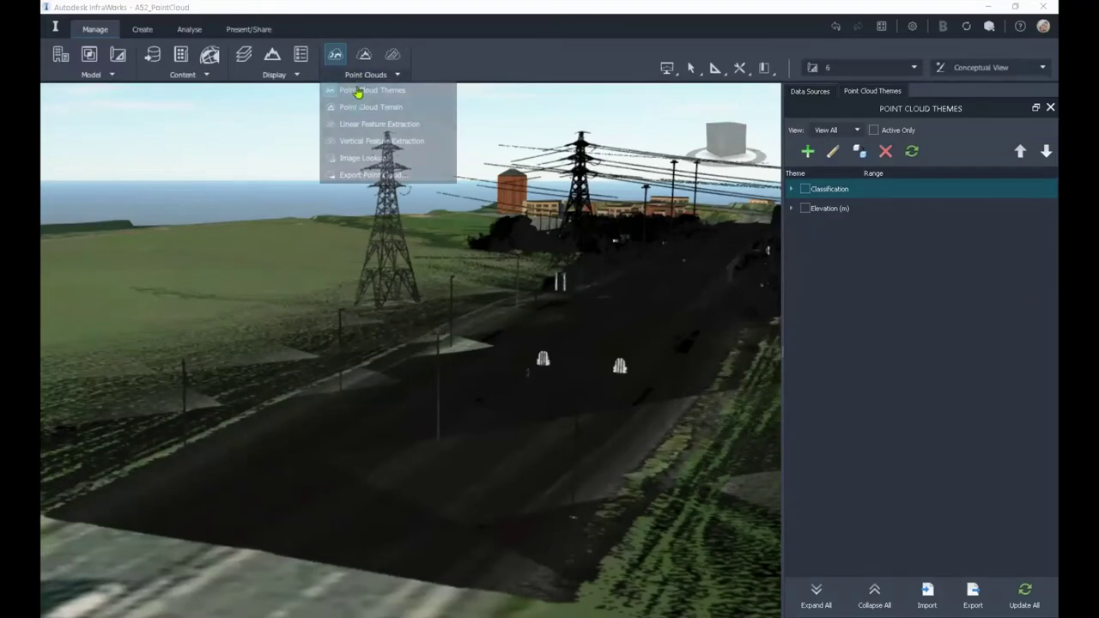
{"action": "left_click", "coordinate": [367, 141]}
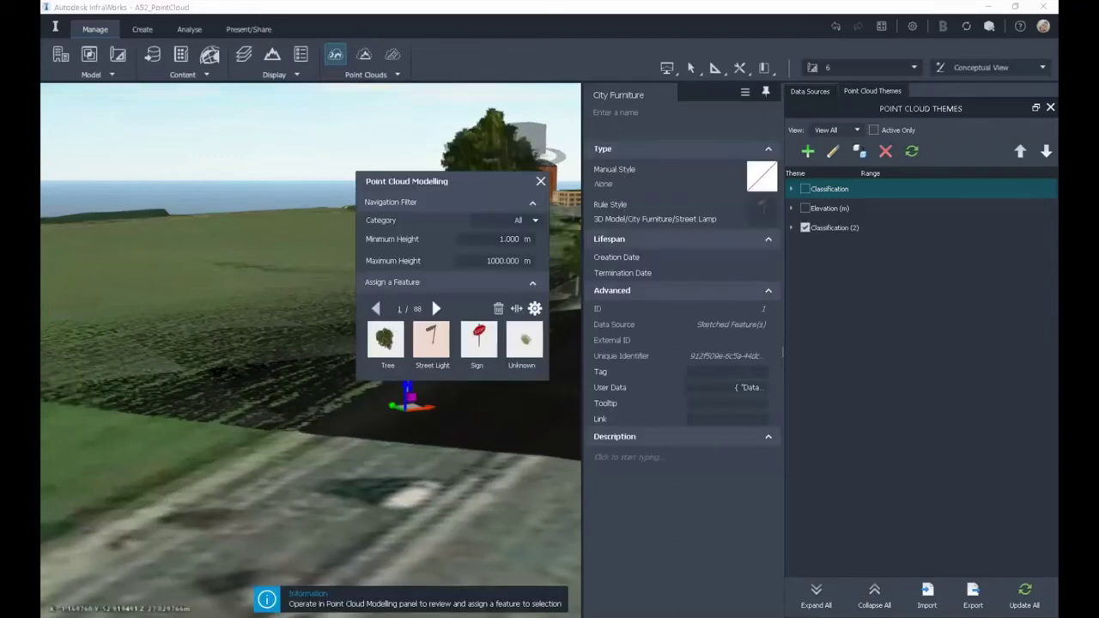
{"action": "left_click_drag", "start_coordinate": [425, 182], "coordinate": [155, 120]}
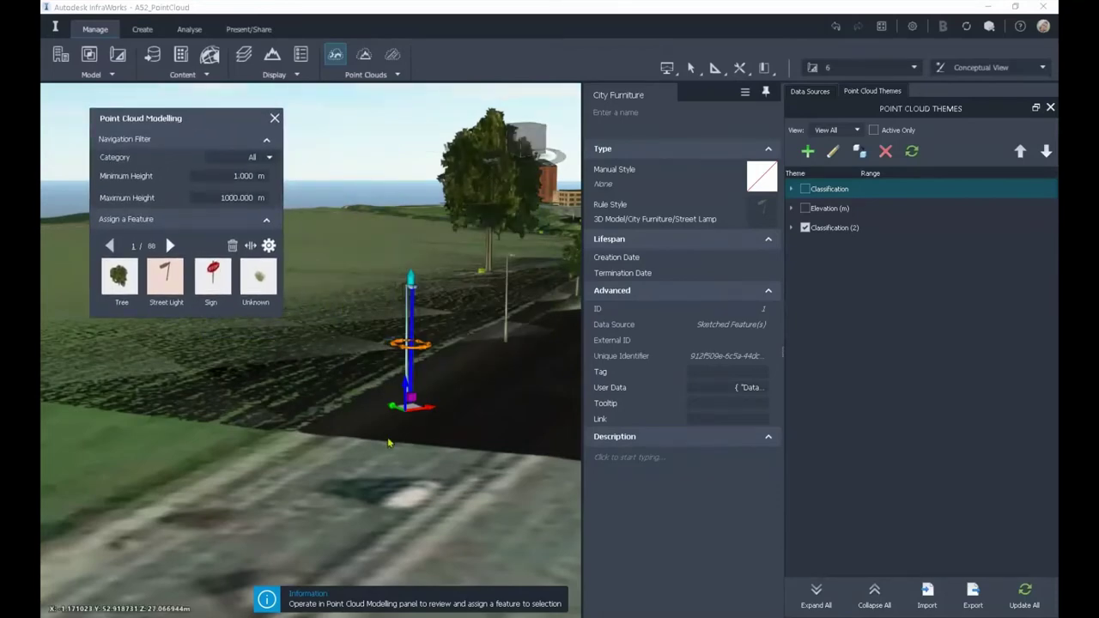
{"action": "middle_click_drag", "start_coordinate": [491, 181], "coordinate": [409, 165]}
{"action": "left_click", "coordinate": [404, 153]}
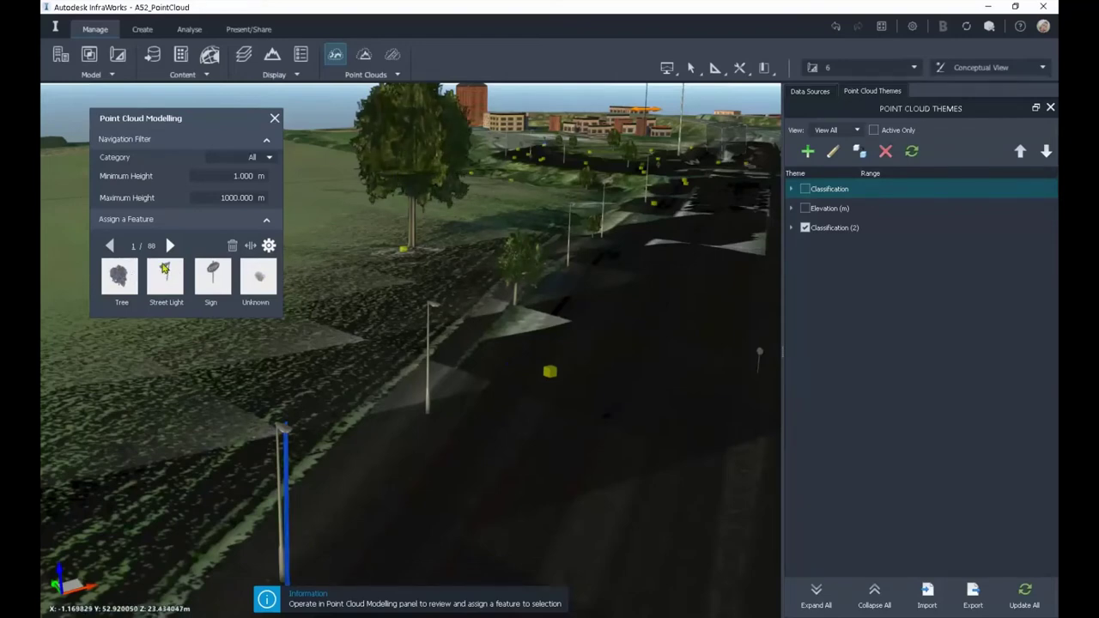
- Select the tree modelled at the scanned pylon and change its rule style to the Distribution Pylon - Cross model from the Energy category
{"action": "left_click", "coordinate": [394, 158]}
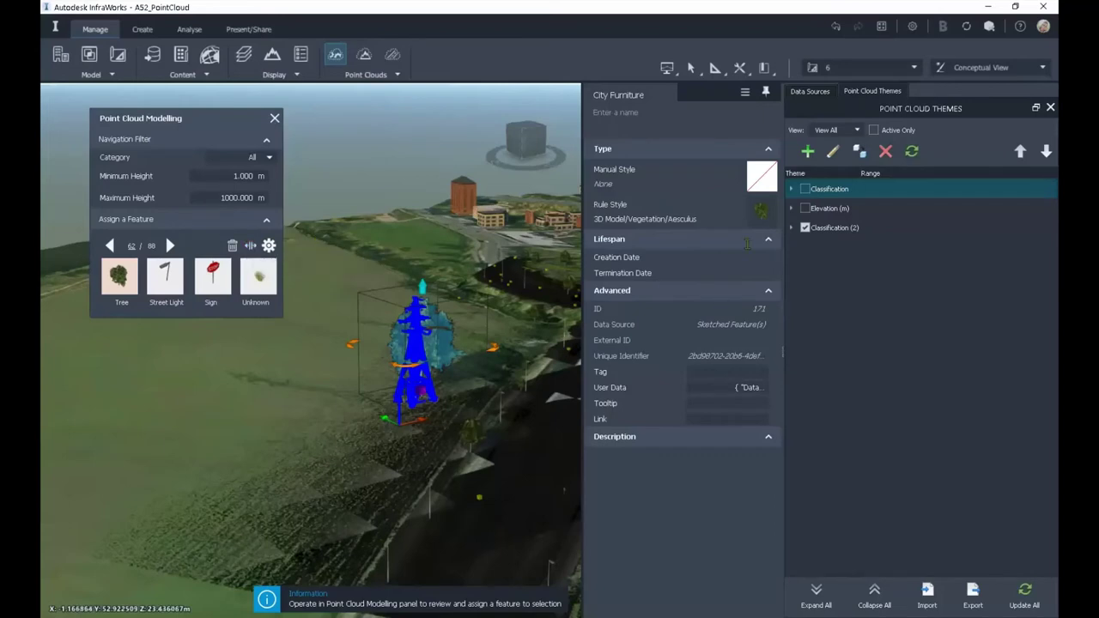
{"action": "left_click", "coordinate": [769, 222]}
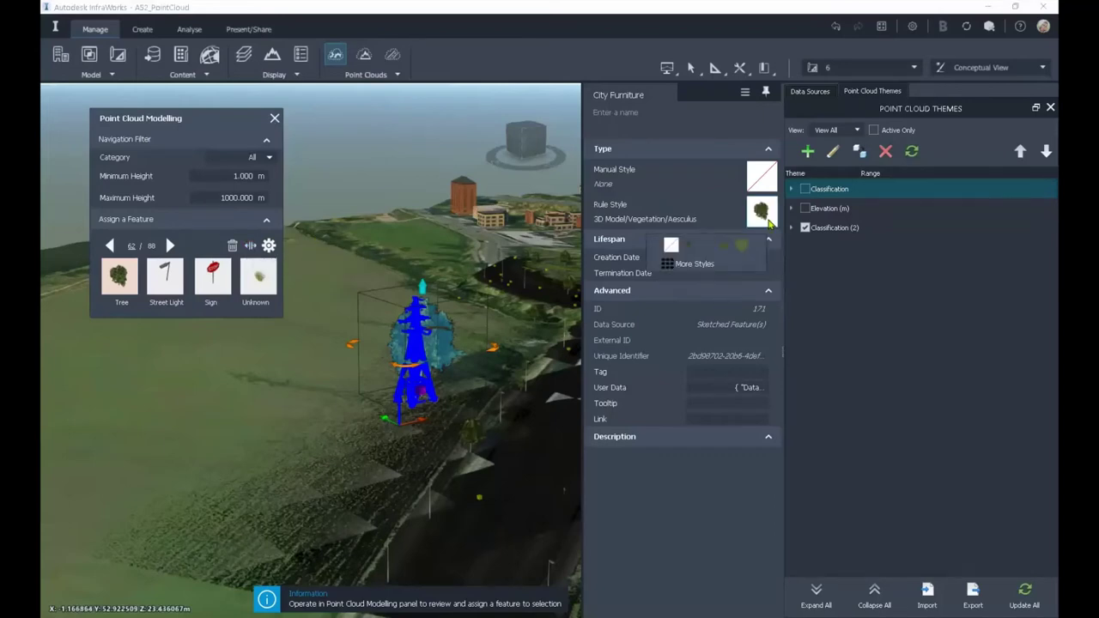
{"action": "left_click", "coordinate": [697, 263]}
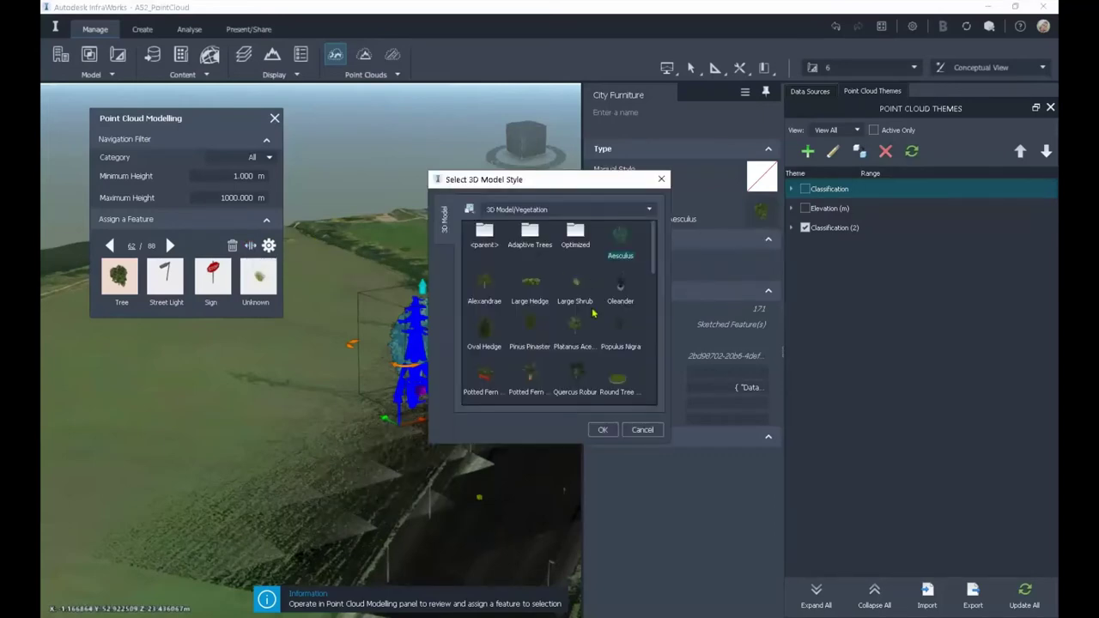
{"action": "double_click", "coordinate": [483, 237]}
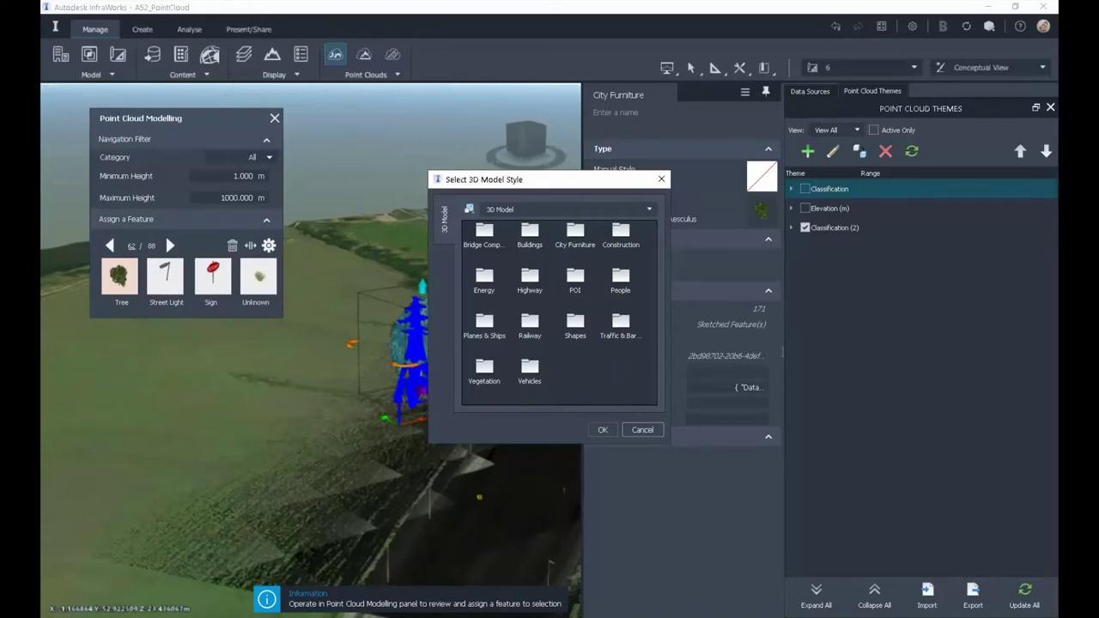
{"action": "left_click", "coordinate": [889, 259]}
{"action": "double_click", "coordinate": [482, 288]}
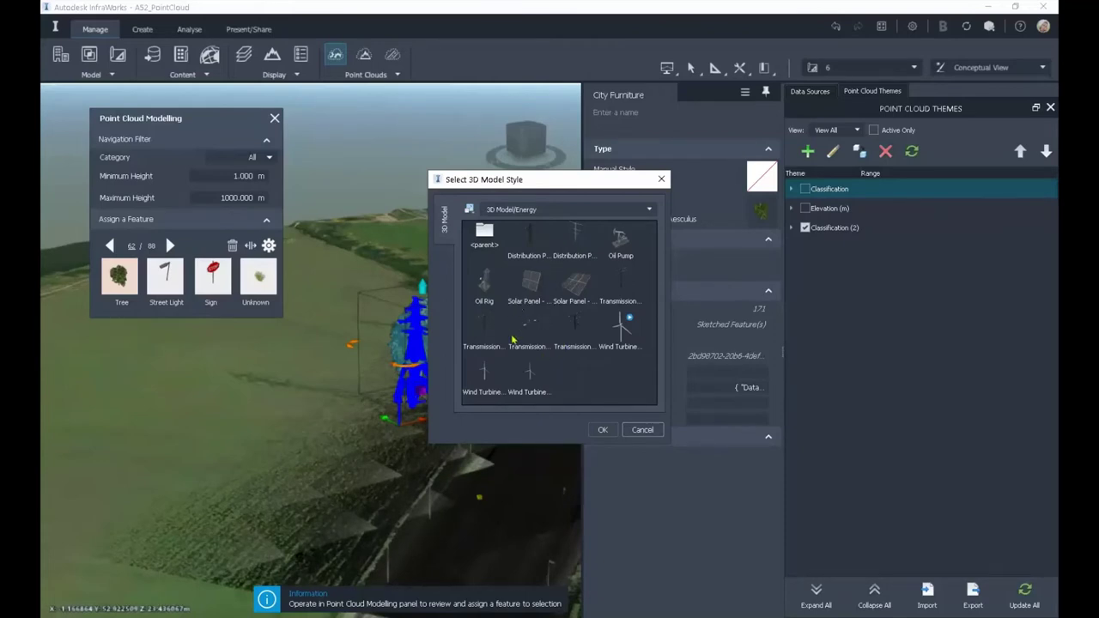
{"action": "left_click", "coordinate": [535, 248]}
{"action": "left_click", "coordinate": [603, 429]}
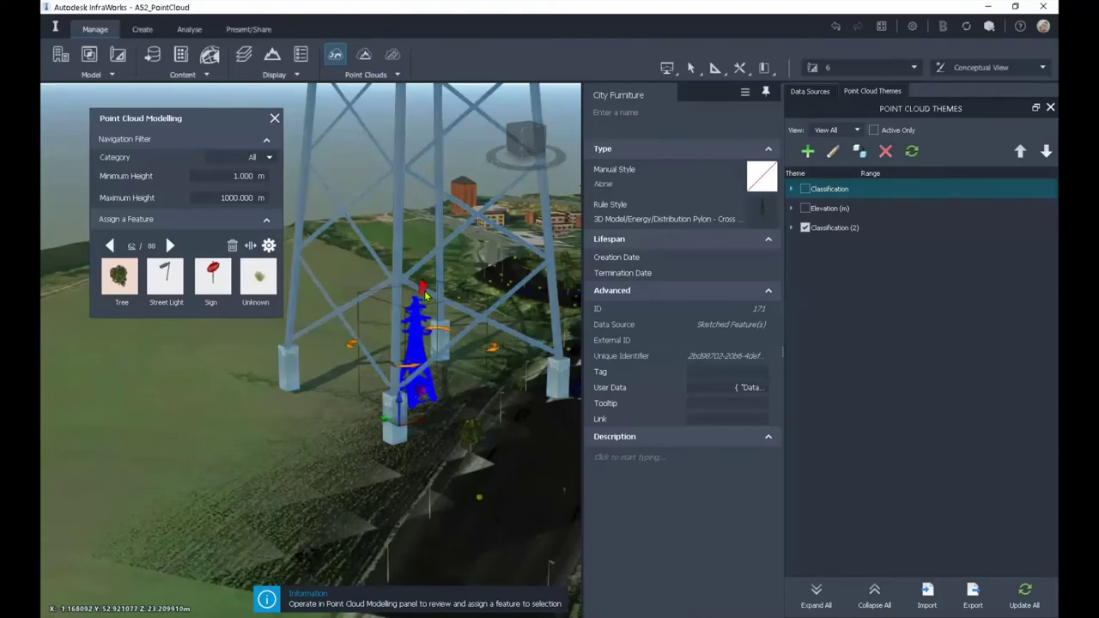
- Reduce the oversized pylon model's height to match the scanned pylon points, and deselect it
{"action": "scroll", "coordinate": [433, 318], "scroll_direction": "down", "scroll_amount": 3}
{"action": "scroll", "coordinate": [427, 298], "scroll_direction": "down", "scroll_amount": 5}
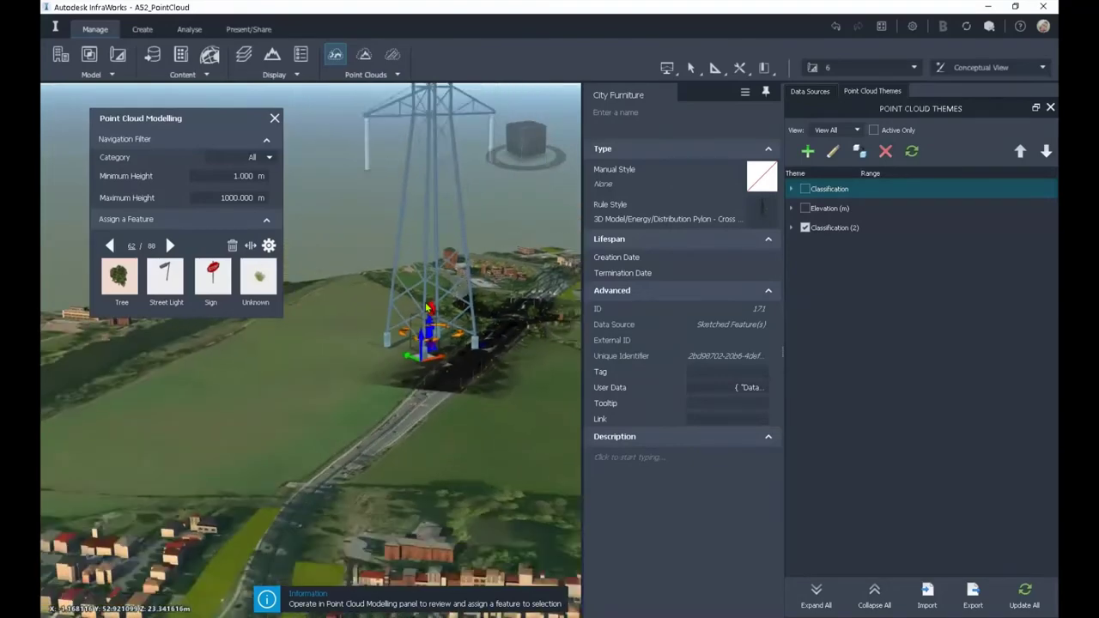
{"action": "middle_click_drag", "start_coordinate": [426, 288], "coordinate": [431, 355]}
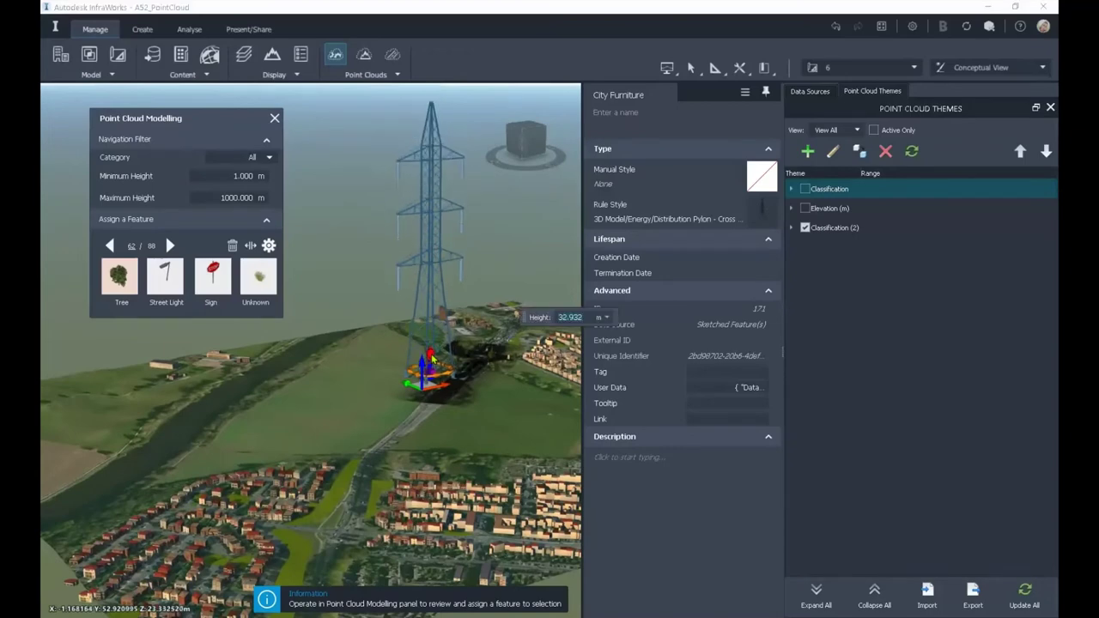
{"action": "left_click", "coordinate": [434, 371]}
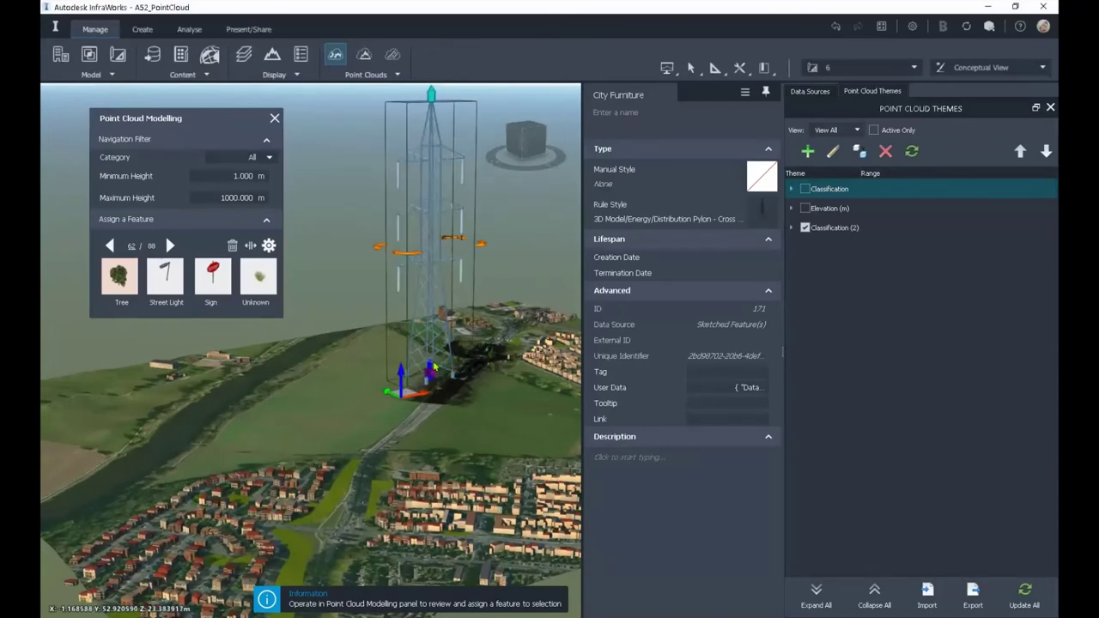
{"action": "left_click_drag", "start_coordinate": [431, 98], "coordinate": [431, 368]}
{"action": "scroll", "coordinate": [430, 368], "scroll_direction": "up", "scroll_amount": 5}
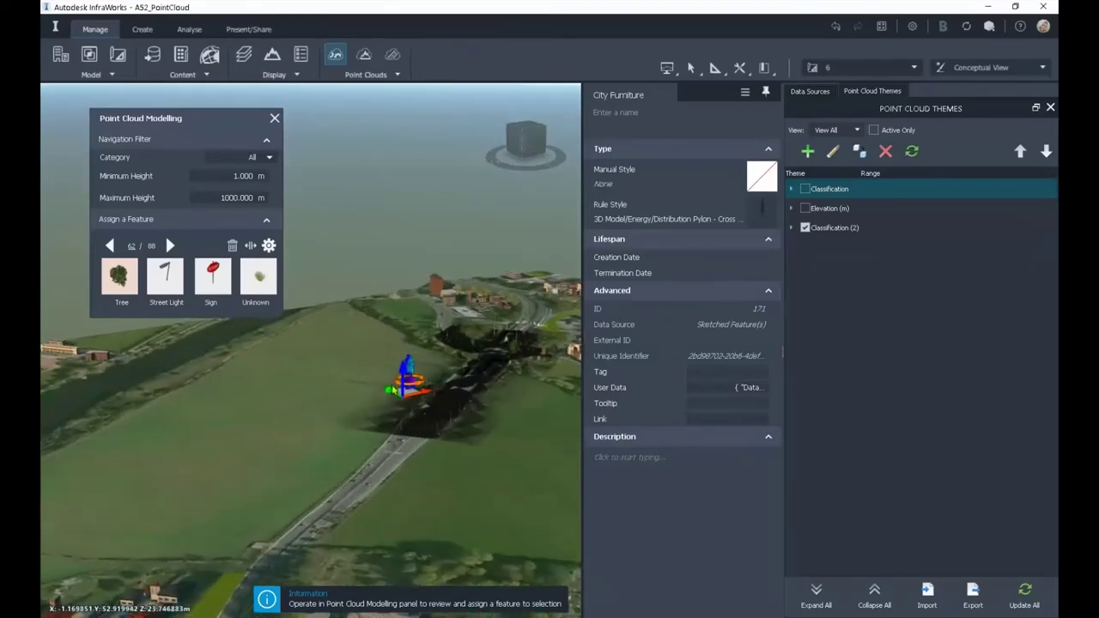
{"action": "scroll", "coordinate": [414, 397], "scroll_direction": "up", "scroll_amount": 2}
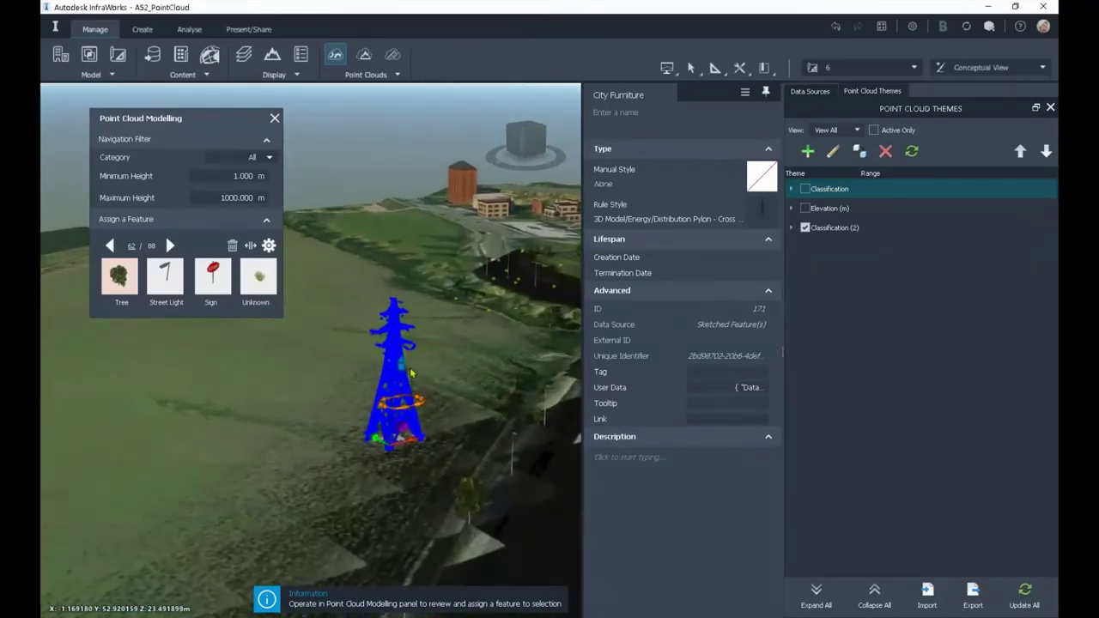
{"action": "left_click_drag", "start_coordinate": [402, 368], "coordinate": [419, 302]}
{"action": "left_click", "coordinate": [443, 376]}
{"action": "left_click_drag", "start_coordinate": [443, 376], "coordinate": [367, 431]}
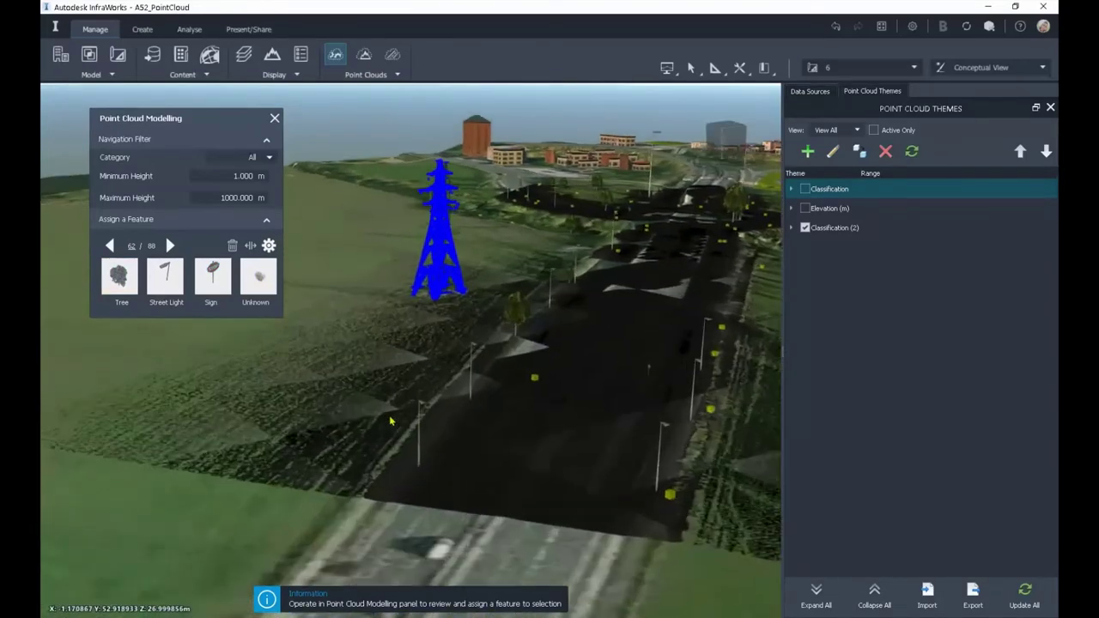
- Go to the next extracted feature and examine the yellow cube placeholders for unknown features along the road and verge
{"action": "left_click", "coordinate": [170, 246]}
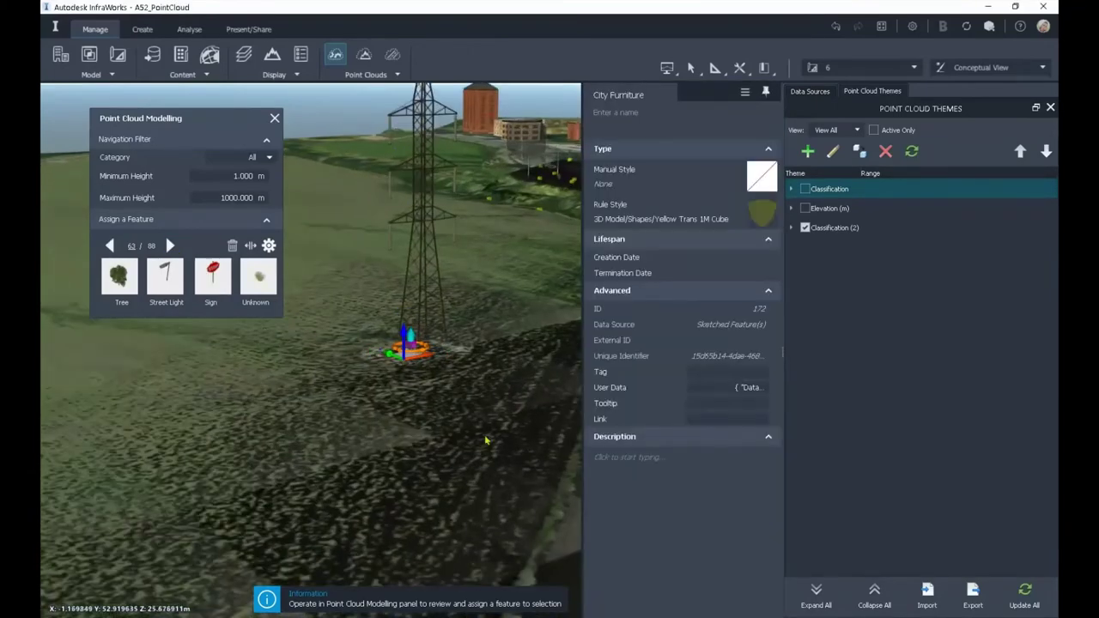
{"action": "left_click_drag", "start_coordinate": [485, 440], "coordinate": [373, 301]}
{"action": "left_click", "coordinate": [390, 262]}
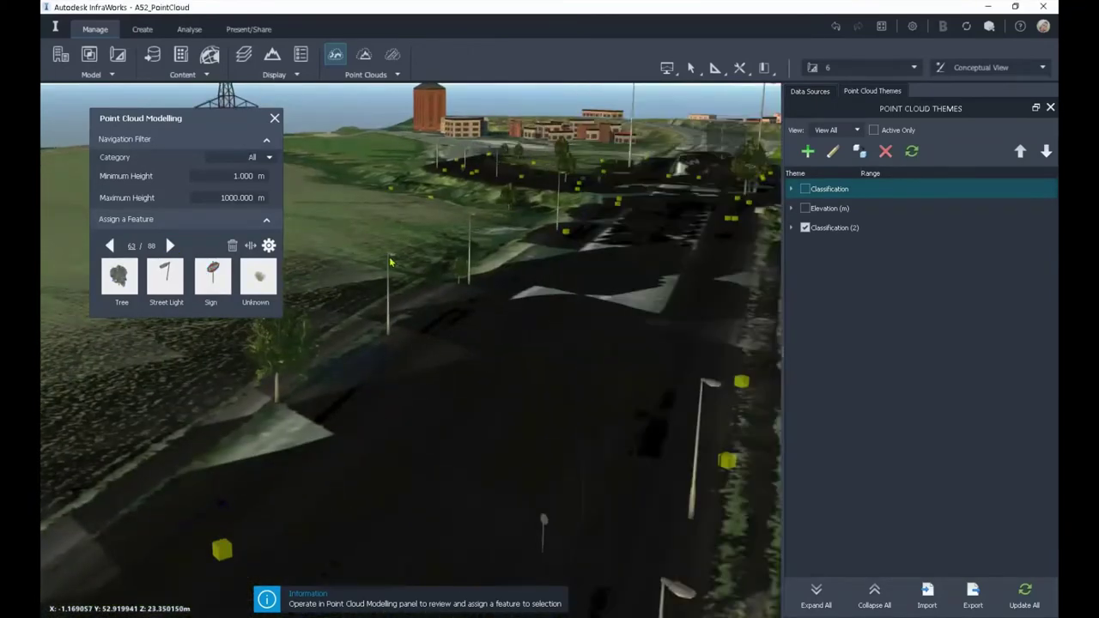
{"action": "left_click_drag", "start_coordinate": [516, 380], "coordinate": [416, 343]}
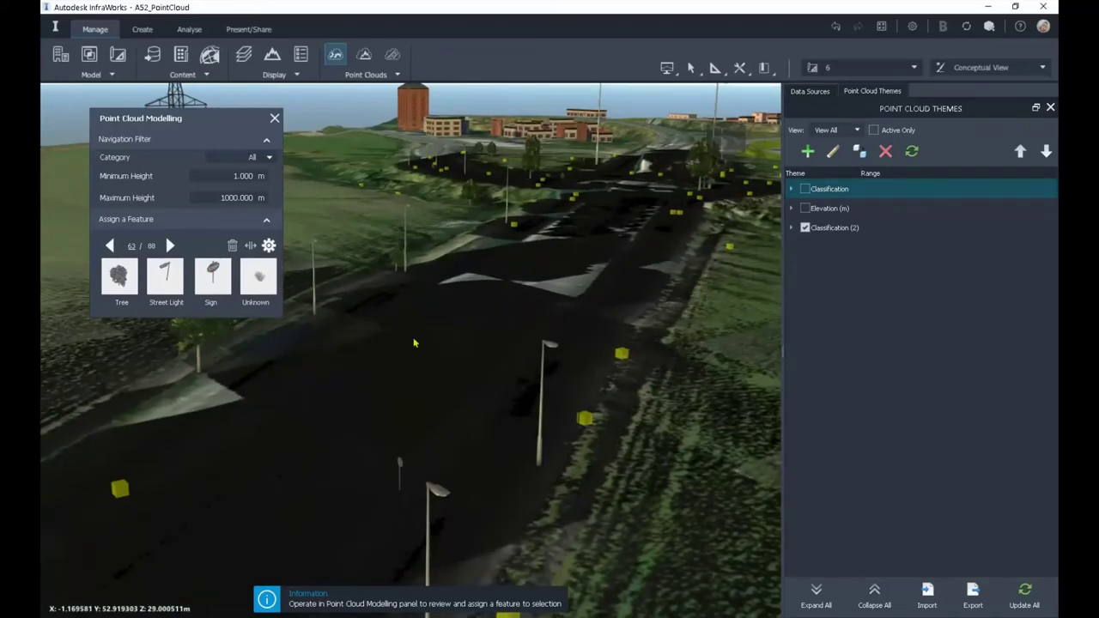
{"action": "scroll", "coordinate": [447, 365], "scroll_direction": "up", "scroll_amount": 2}
{"action": "left_click", "coordinate": [503, 382]}
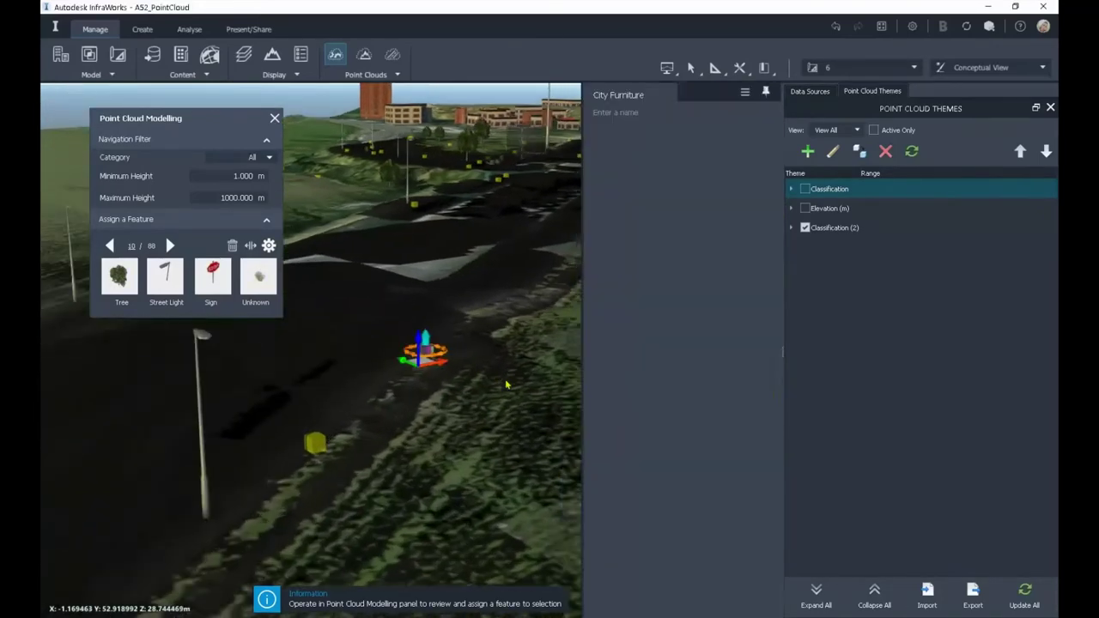
{"action": "scroll", "coordinate": [405, 364], "scroll_direction": "up", "scroll_amount": 4}
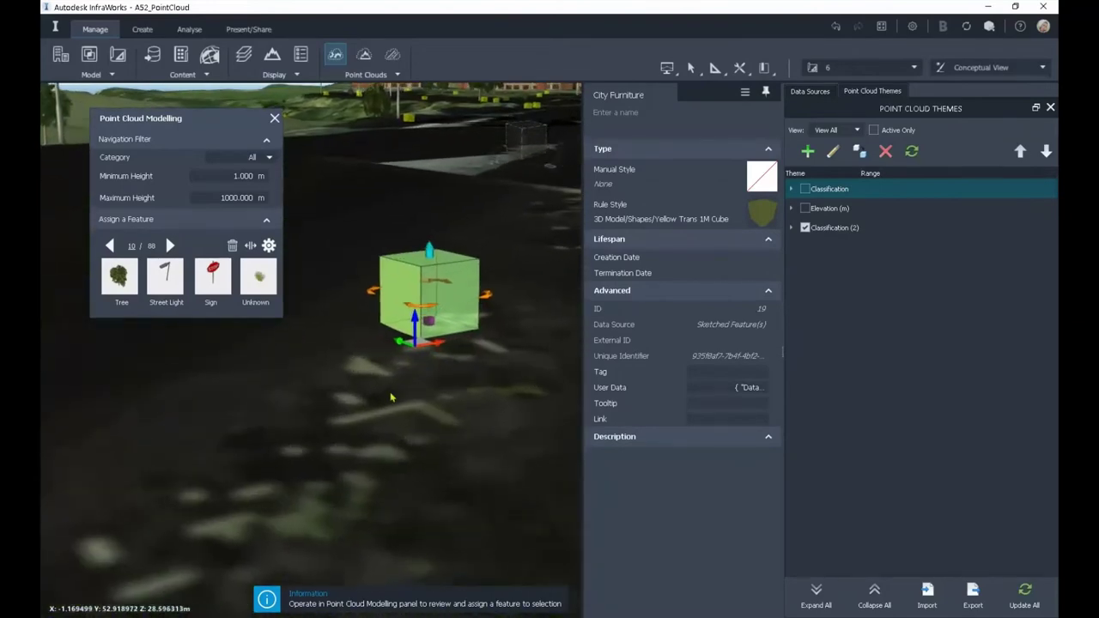
{"action": "left_click", "coordinate": [370, 392]}
{"action": "mouse_move", "coordinate": [376, 395]}
{"action": "left_mouse_down"}
{"action": "mouse_move", "coordinate": [486, 414]}
{"action": "mouse_move", "coordinate": [589, 400]}
{"action": "mouse_move", "coordinate": [550, 417]}
{"action": "mouse_move", "coordinate": [373, 385]}
{"action": "mouse_move", "coordinate": [386, 382]}
{"action": "left_mouse_up"}
{"action": "scroll", "coordinate": [386, 383], "scroll_direction": "down", "scroll_amount": 10}
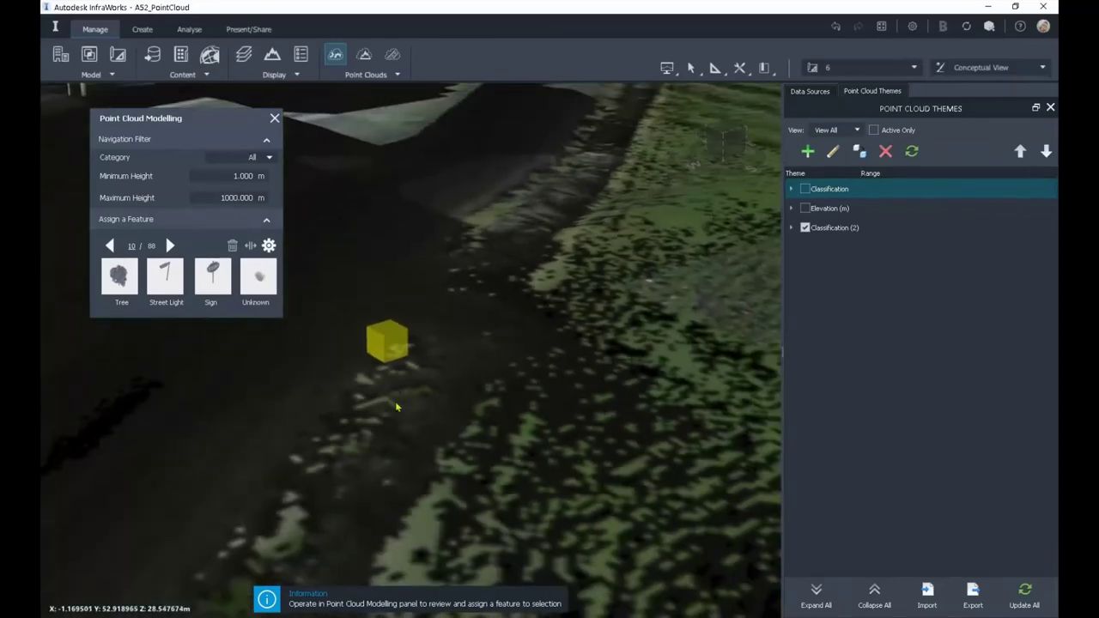
{"action": "scroll", "coordinate": [415, 375], "scroll_direction": "up", "scroll_amount": 10}
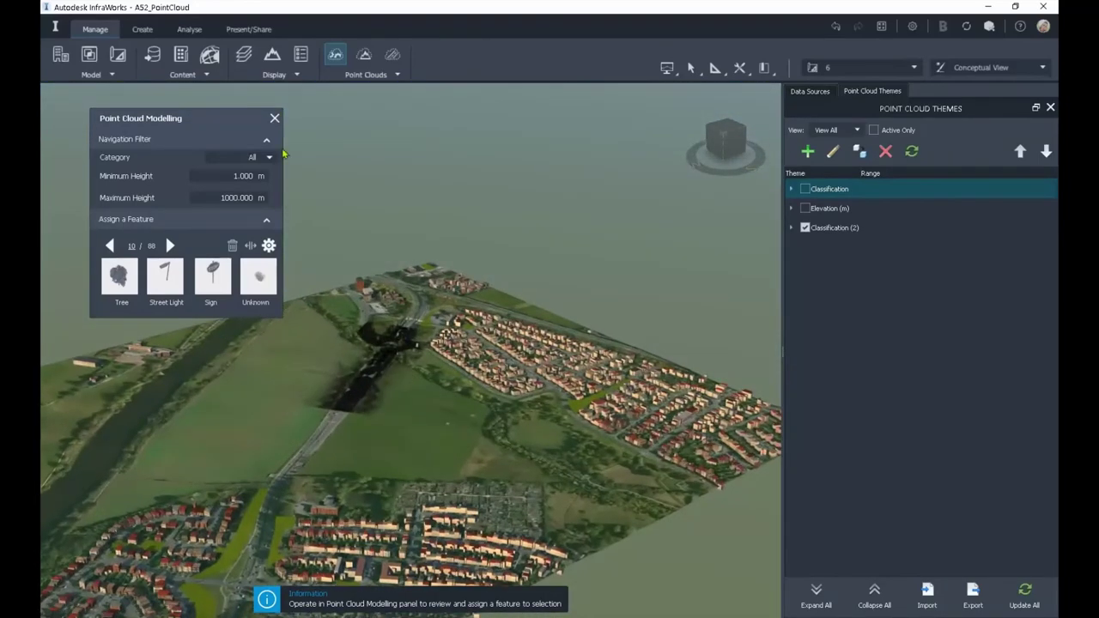
- Close the vertical feature modelling and start Linear Feature Extraction with the Top of Curb style in automatic mode
{"action": "left_click", "coordinate": [276, 118]}
{"action": "left_click", "coordinate": [368, 74]}
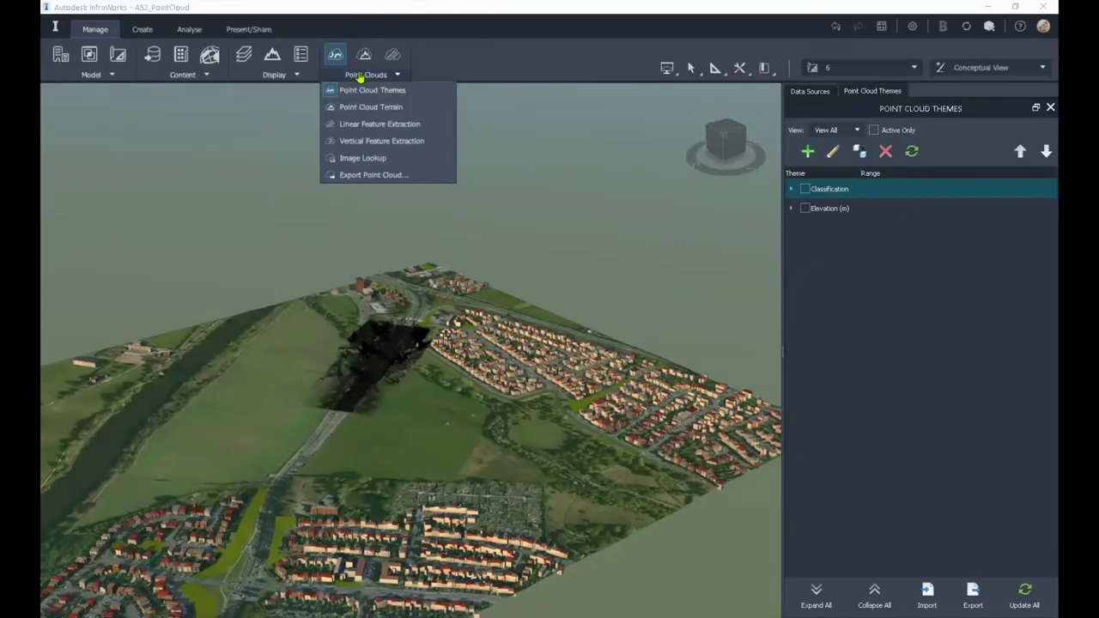
{"action": "left_click", "coordinate": [344, 125]}
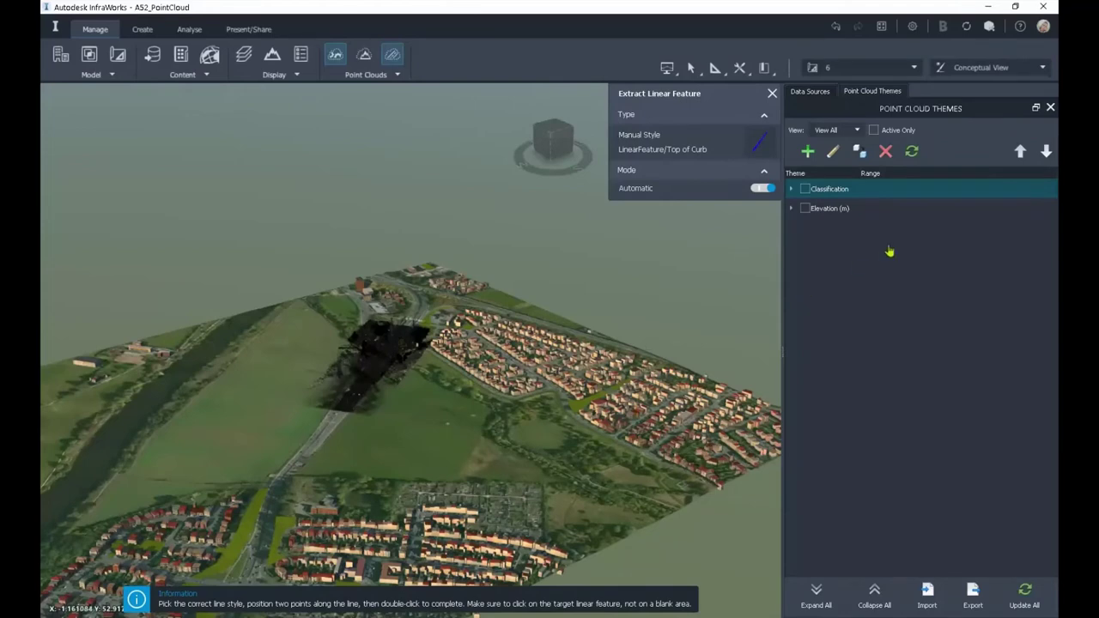
- Turn on the Classification point cloud theme for the road section with the extracted street lights
{"action": "scroll", "coordinate": [346, 404], "scroll_direction": "up", "scroll_amount": 5}
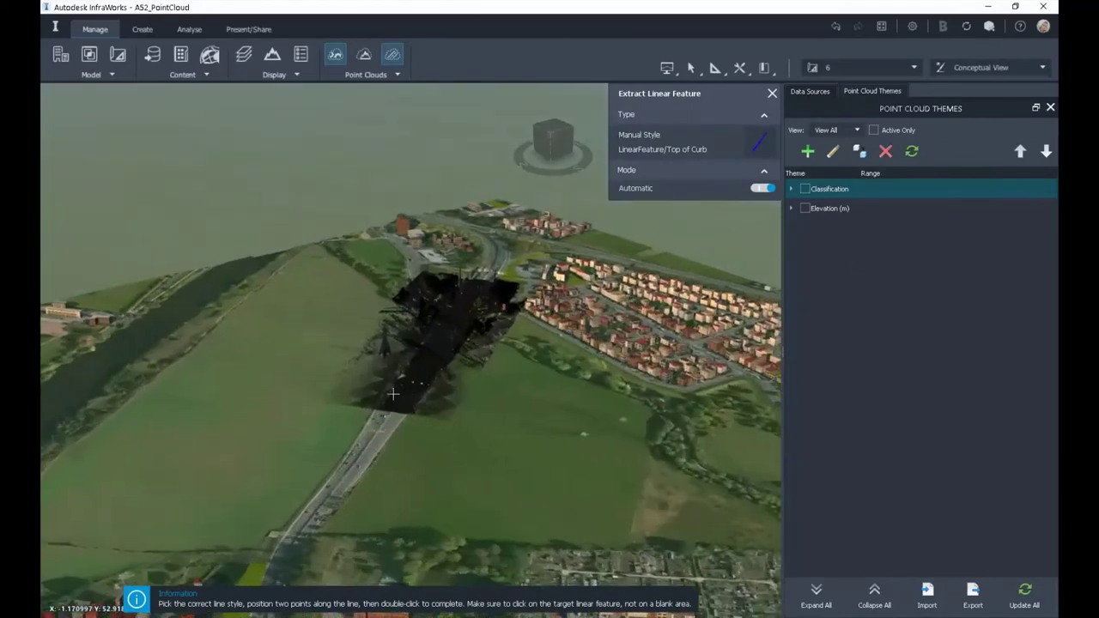
{"action": "scroll", "coordinate": [407, 394], "scroll_direction": "up", "scroll_amount": 8}
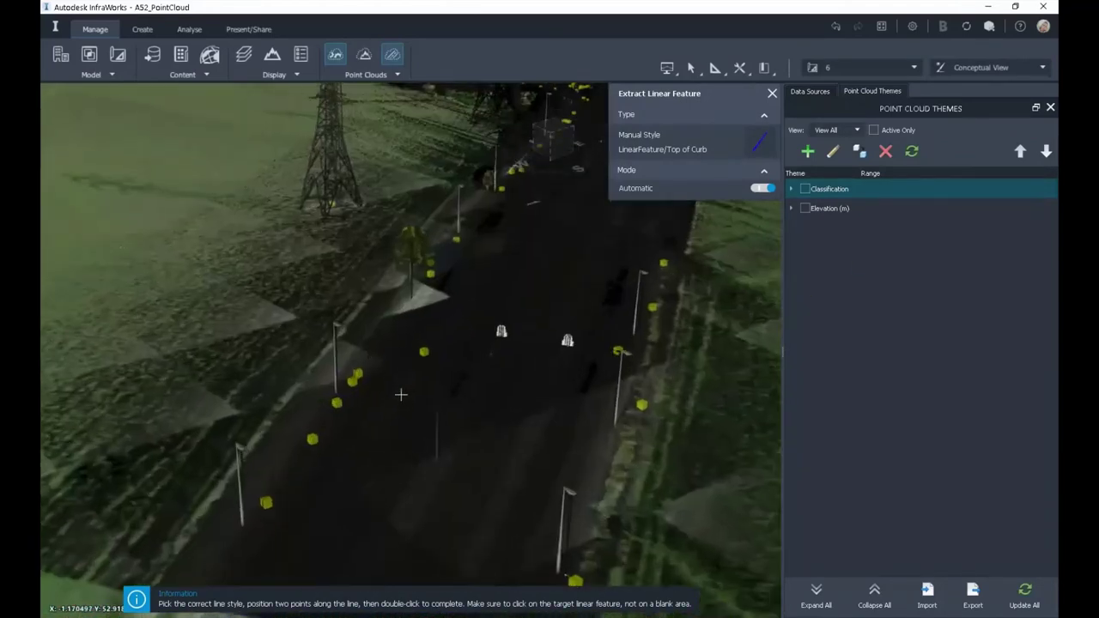
{"action": "scroll", "coordinate": [402, 394], "scroll_direction": "up", "scroll_amount": 1}
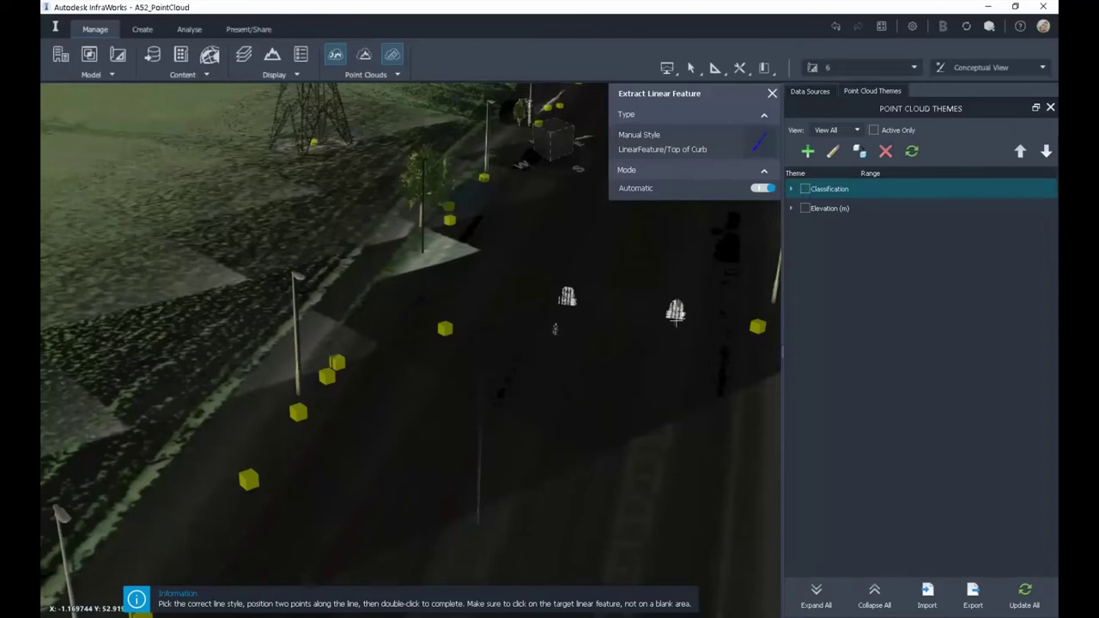
{"action": "left_click", "coordinate": [805, 188]}
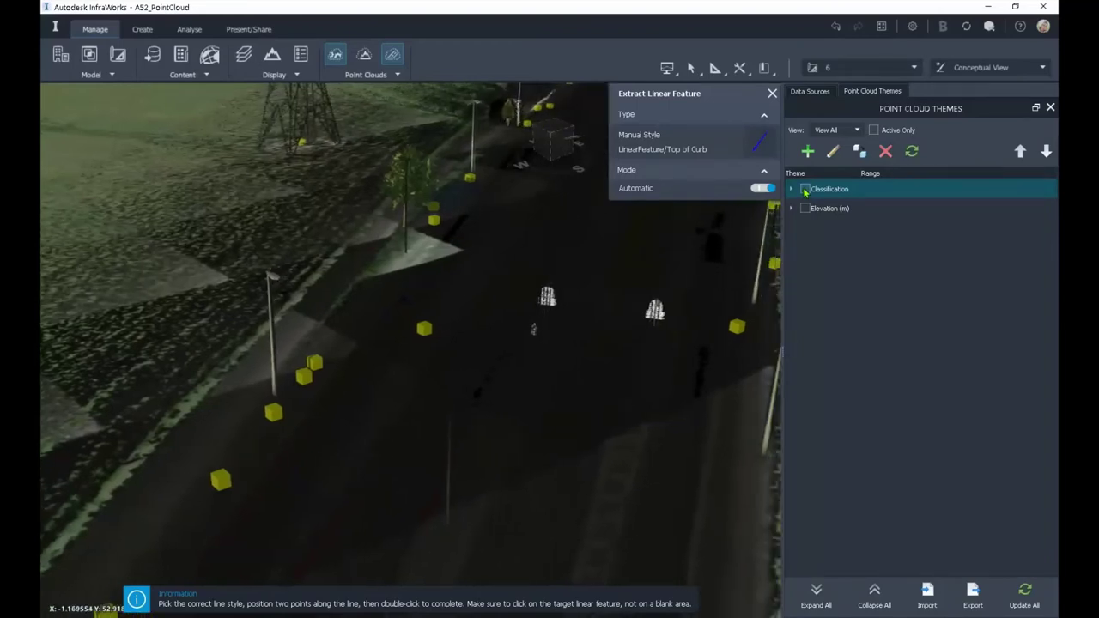
{"action": "left_click", "coordinate": [530, 369]}
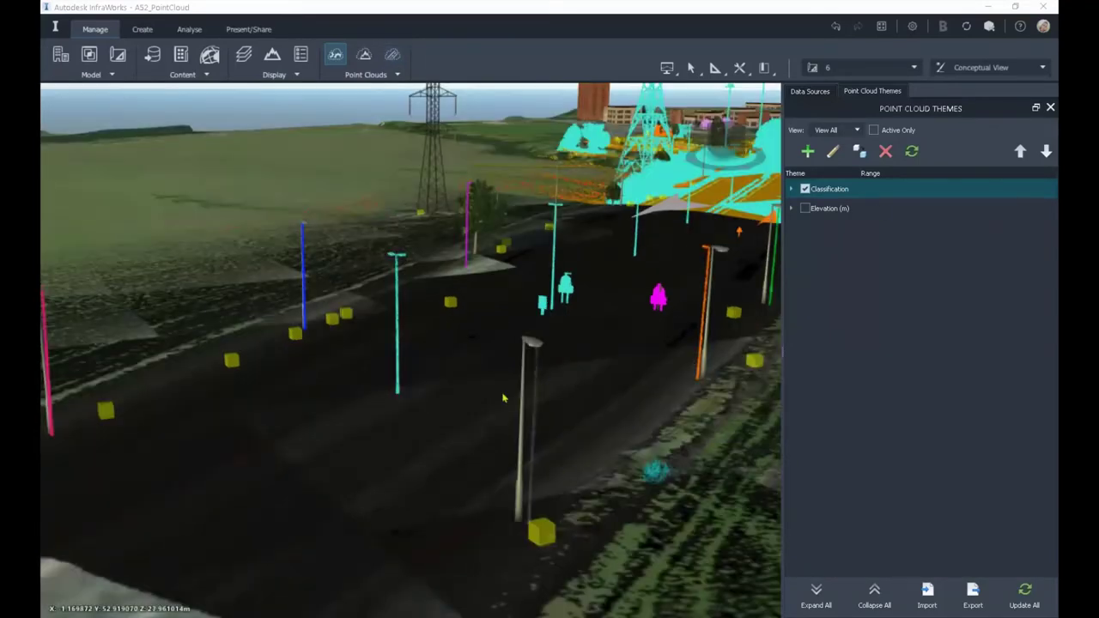
{"action": "left_click", "coordinate": [820, 94]}
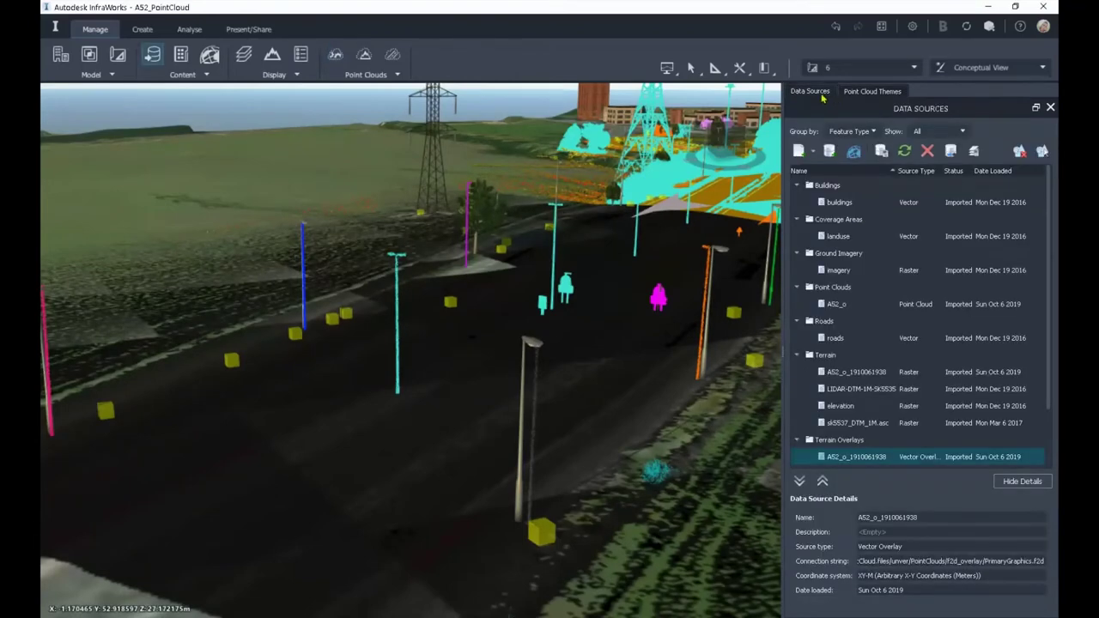
{"action": "left_click", "coordinate": [869, 91]}
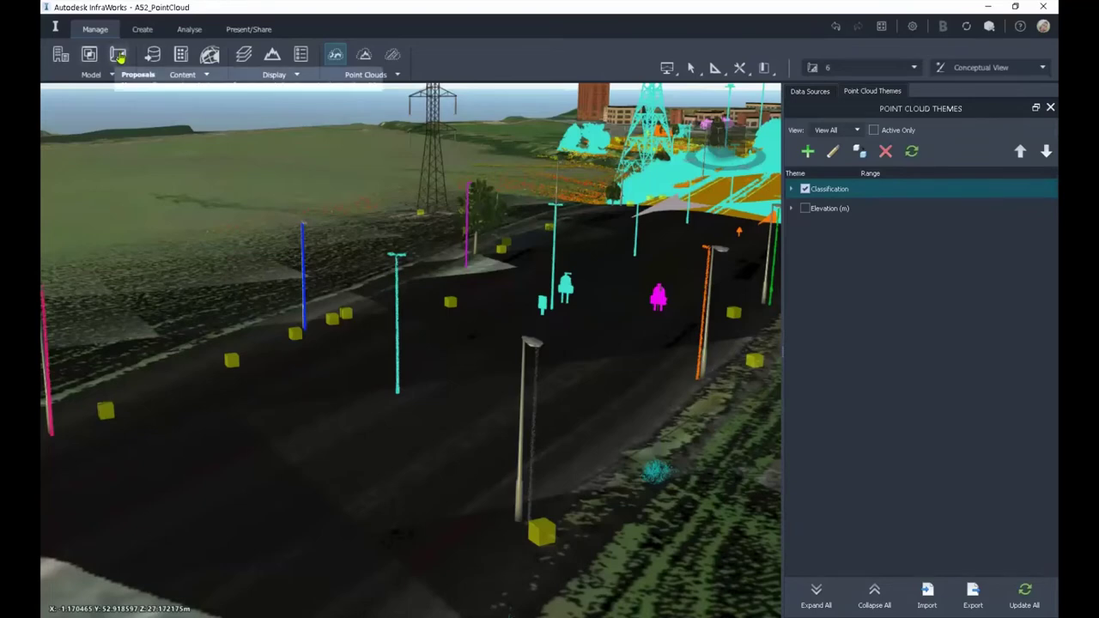
{"action": "left_click", "coordinate": [88, 54]}
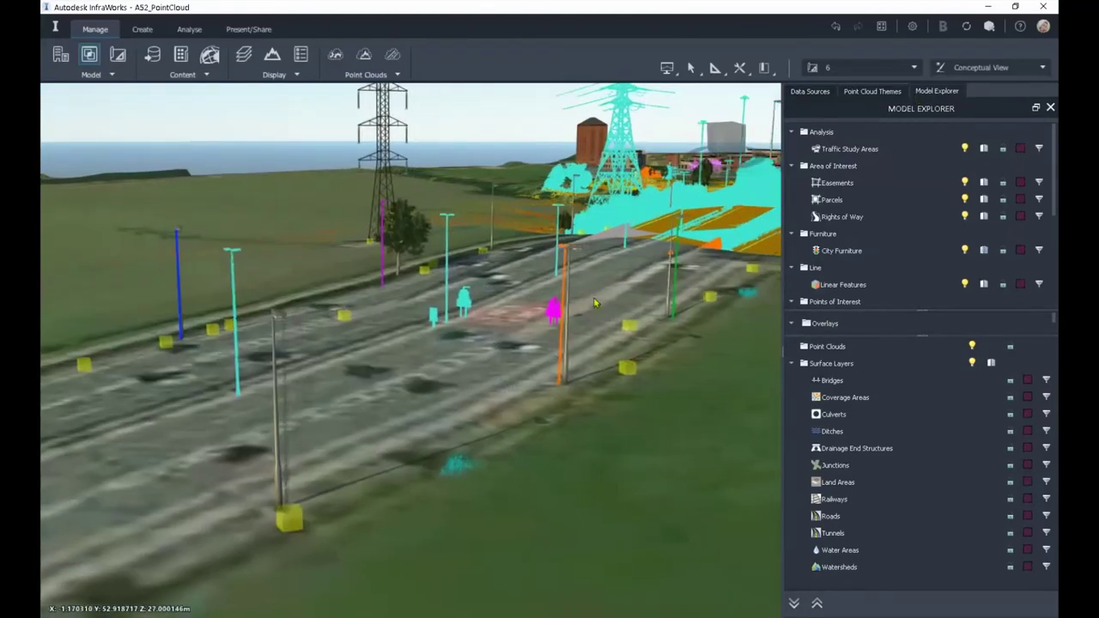
{"action": "left_click", "coordinate": [243, 54]}
{"action": "left_click_drag", "start_coordinate": [538, 434], "coordinate": [573, 455]}
{"action": "left_click_drag", "start_coordinate": [534, 460], "coordinate": [533, 464]}
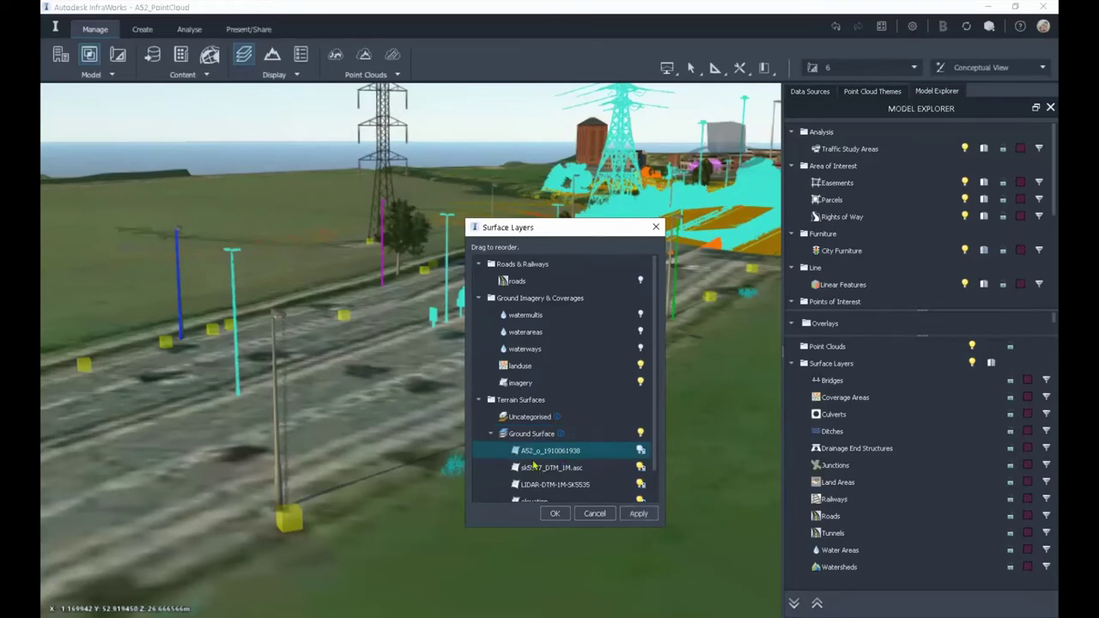
{"action": "left_click", "coordinate": [555, 513]}
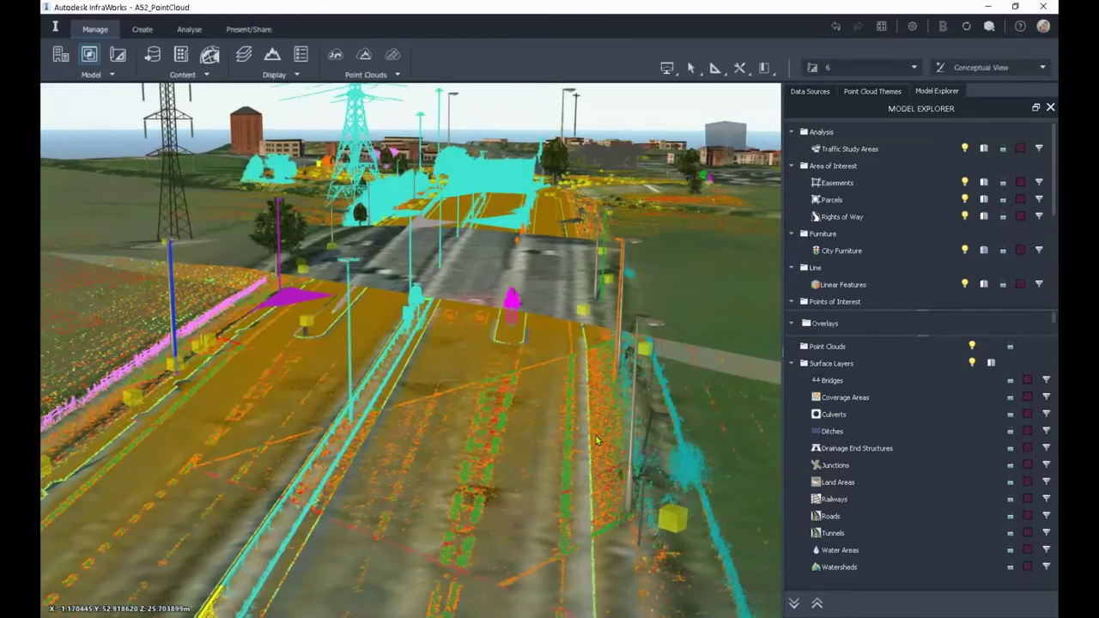
- Extract a Top of Curb linear feature automatically from two points along the central reservation's curb, and close the extraction
{"action": "scroll", "coordinate": [596, 440], "scroll_direction": "down", "scroll_amount": 5}
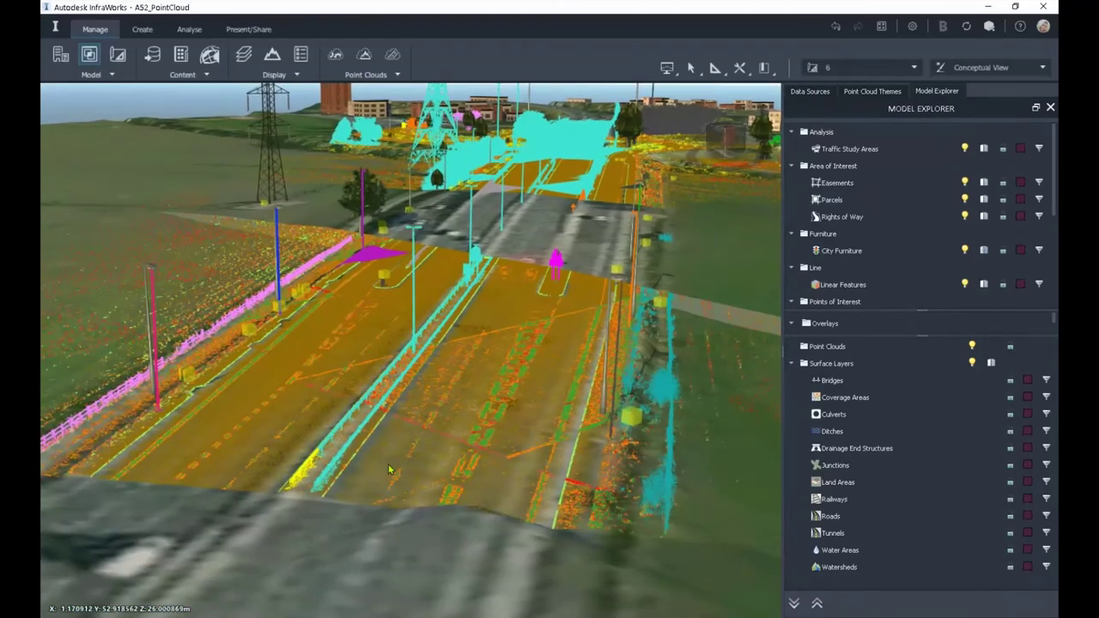
{"action": "scroll", "coordinate": [392, 463], "scroll_direction": "up", "scroll_amount": 2}
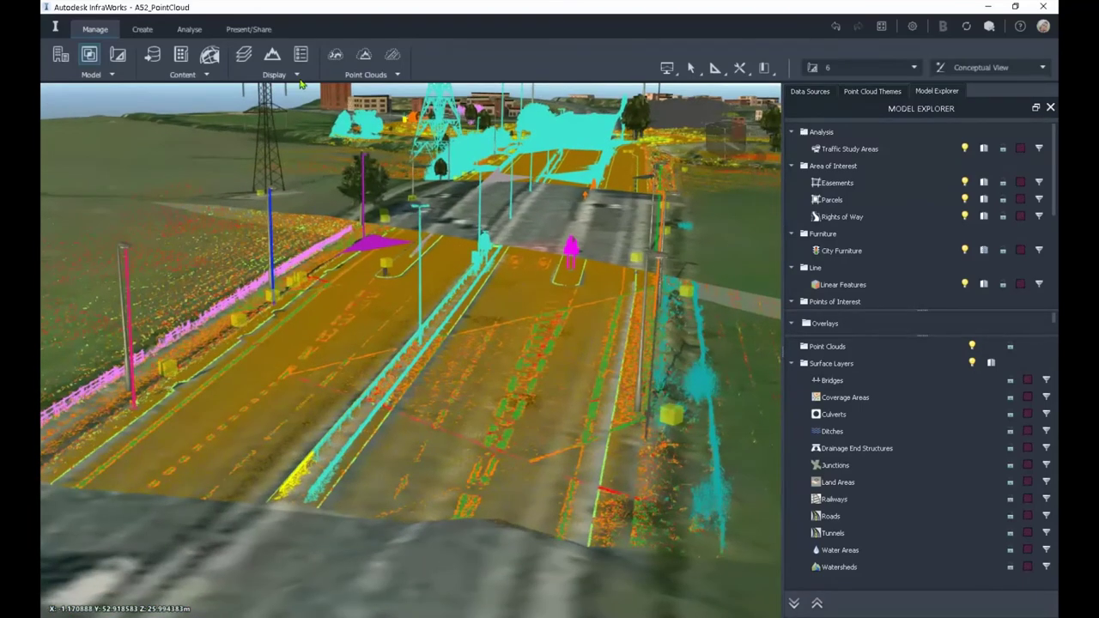
{"action": "left_click", "coordinate": [364, 76]}
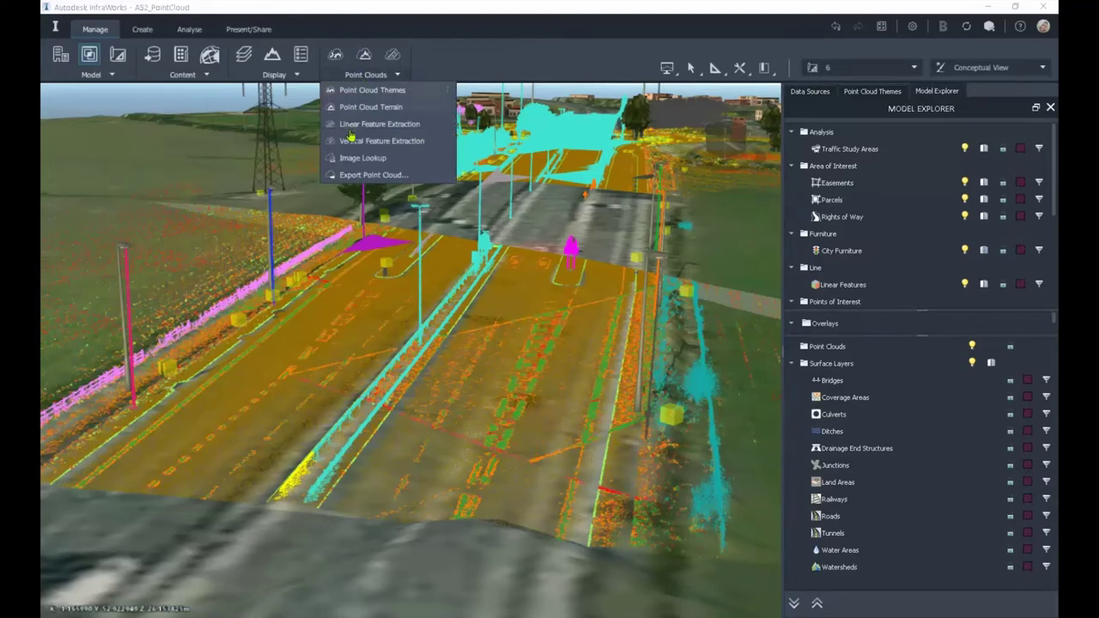
{"action": "left_click", "coordinate": [367, 123]}
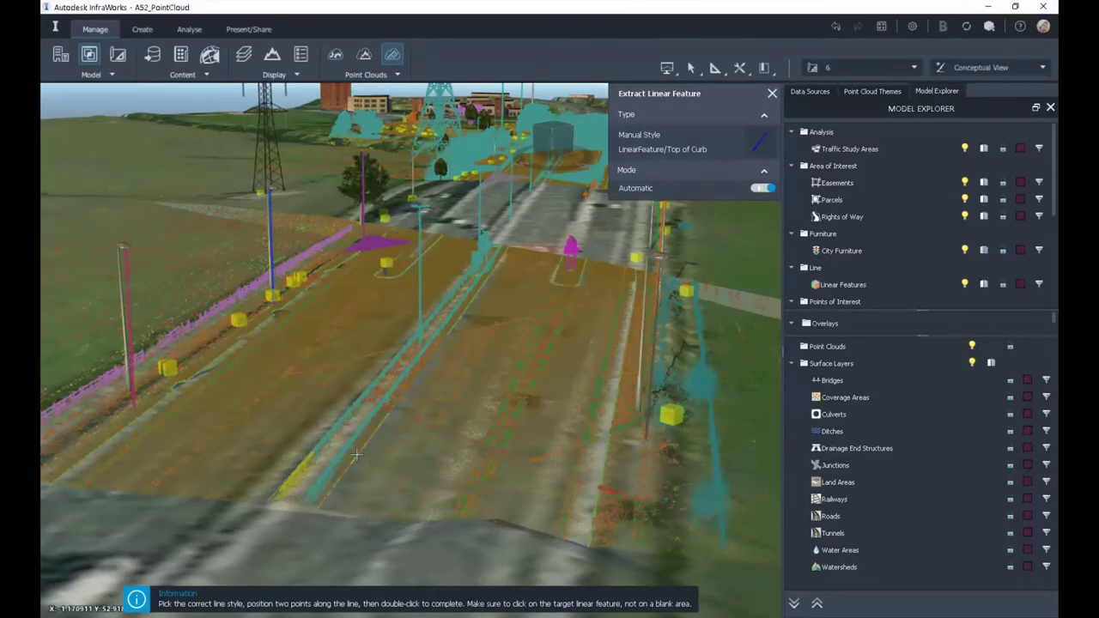
{"action": "scroll", "coordinate": [350, 463], "scroll_direction": "up", "scroll_amount": 3}
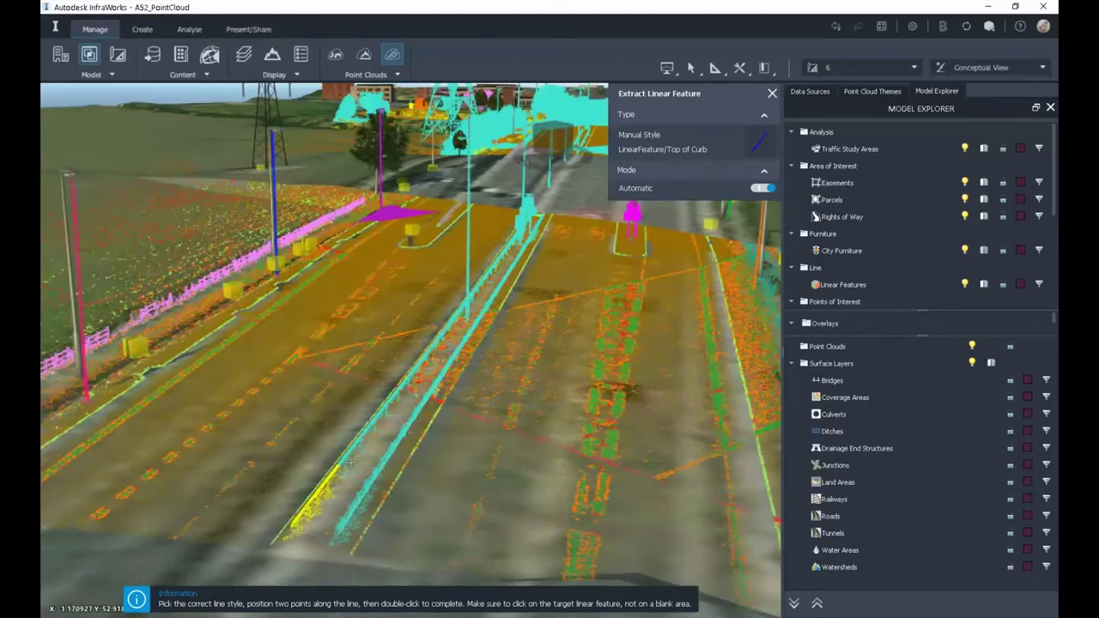
{"action": "left_click", "coordinate": [429, 445]}
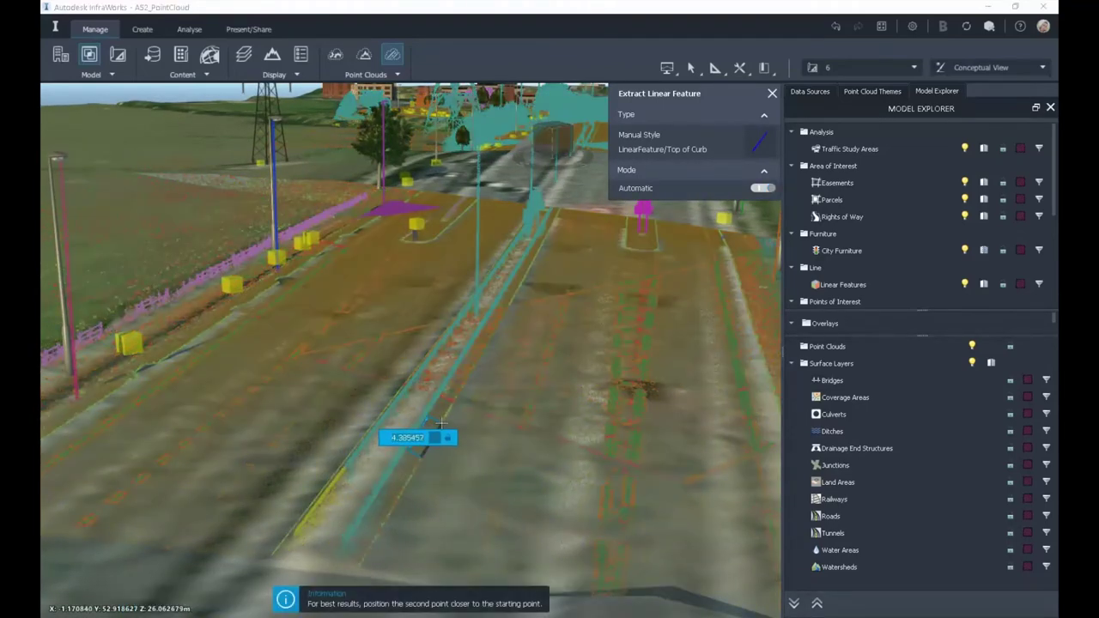
{"action": "left_click", "coordinate": [440, 422]}
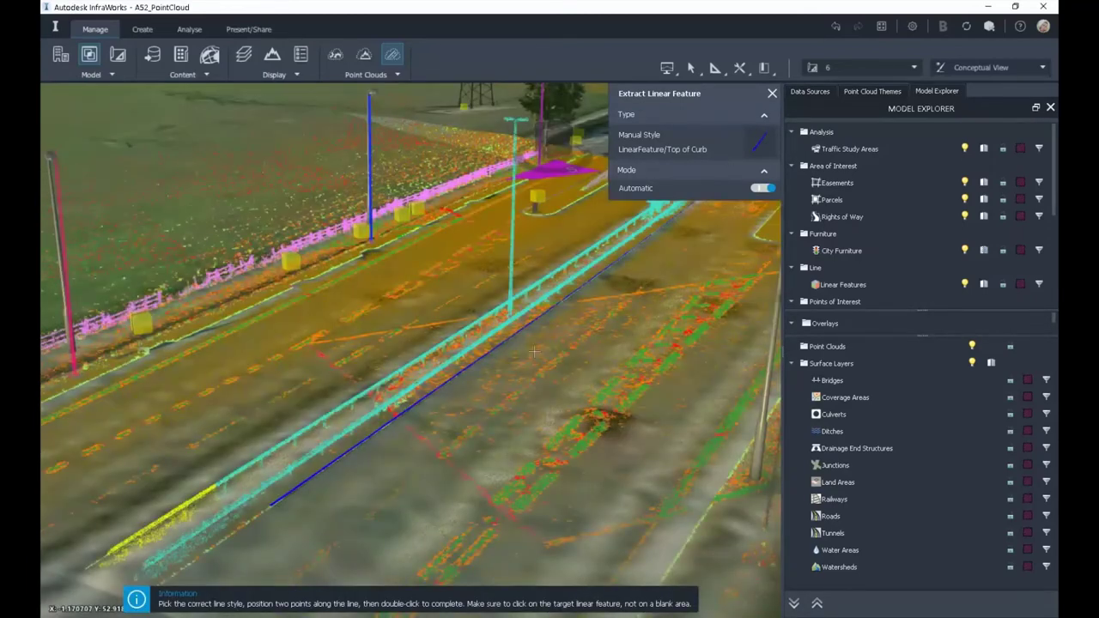
{"action": "left_click", "coordinate": [772, 92]}
- Select the extracted curb line, show its cross-section view, and examine the section closely around the central reservation's curb
{"action": "left_click", "coordinate": [416, 402]}
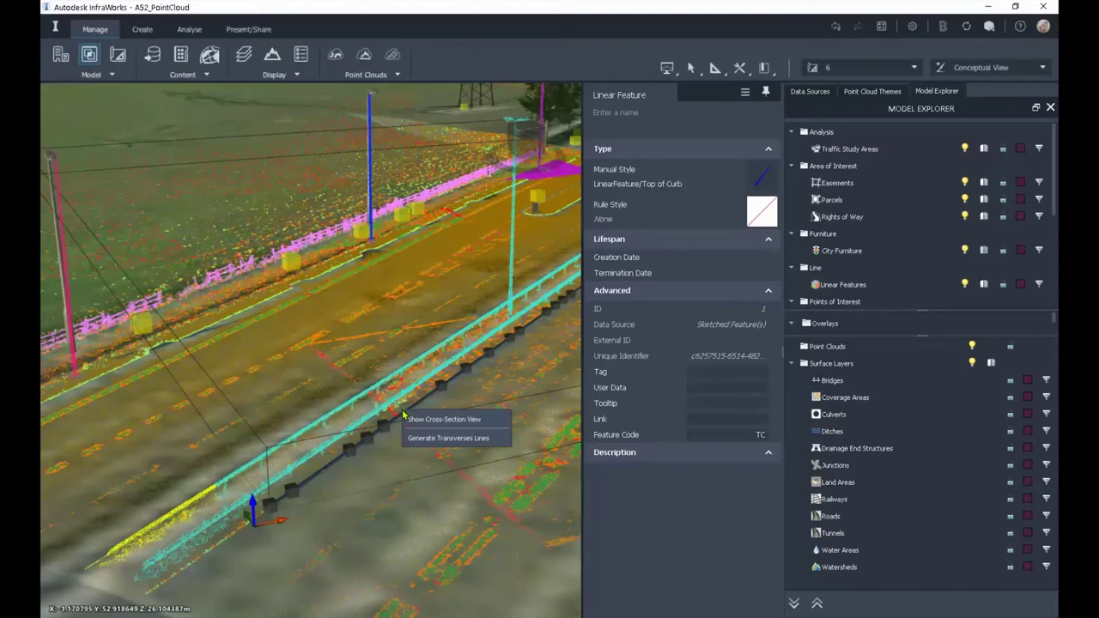
{"action": "left_click", "coordinate": [510, 432]}
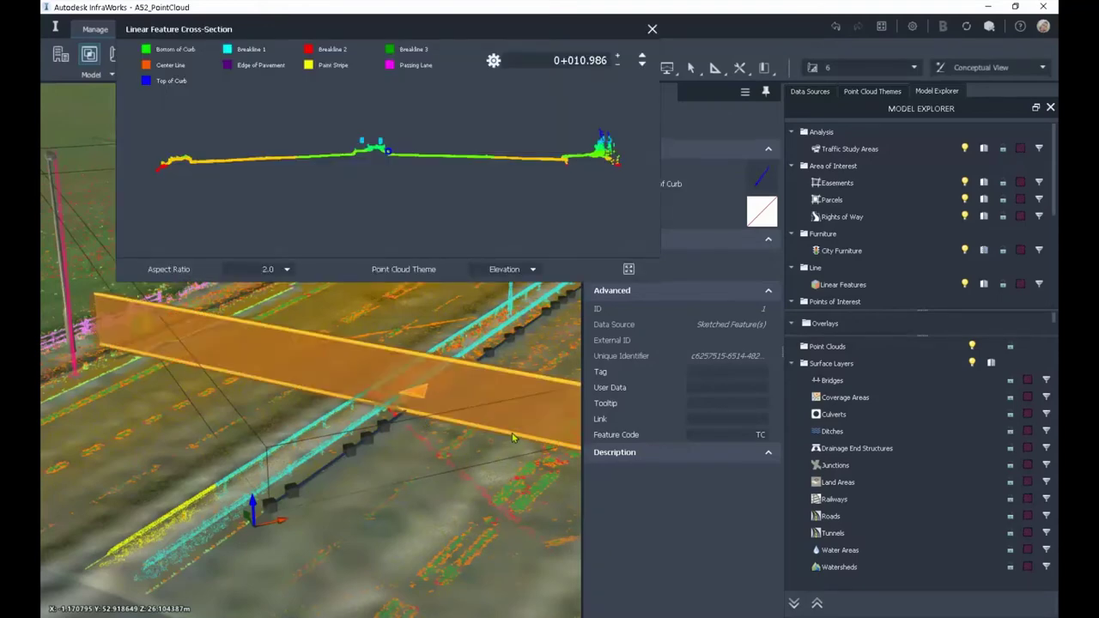
{"action": "scroll", "coordinate": [385, 153], "scroll_direction": "up", "scroll_amount": 1}
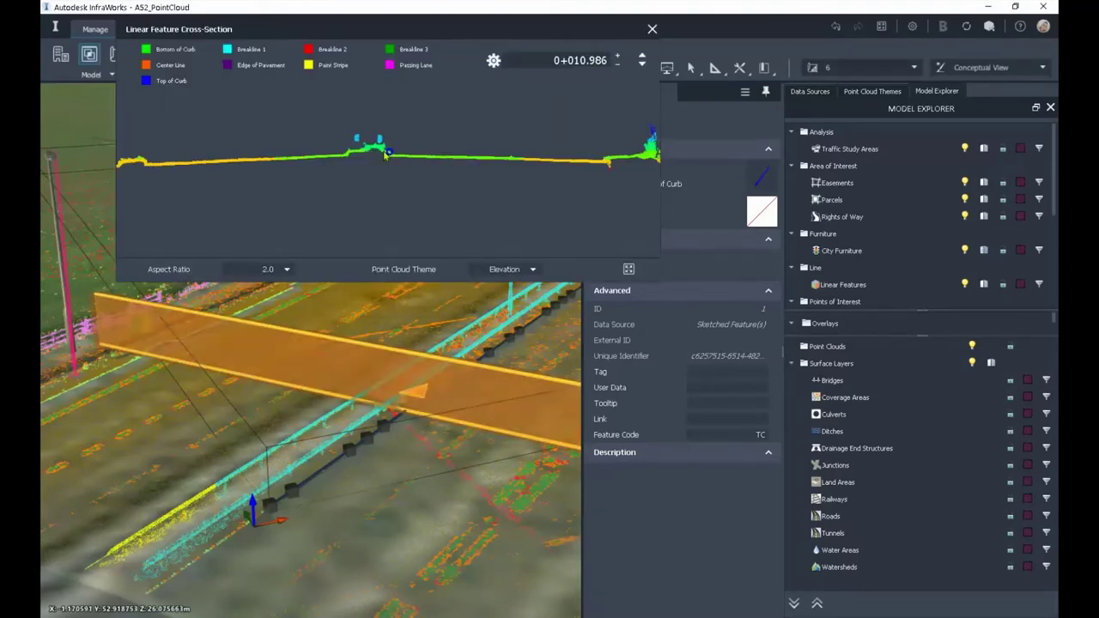
{"action": "scroll", "coordinate": [385, 152], "scroll_direction": "up", "scroll_amount": 4}
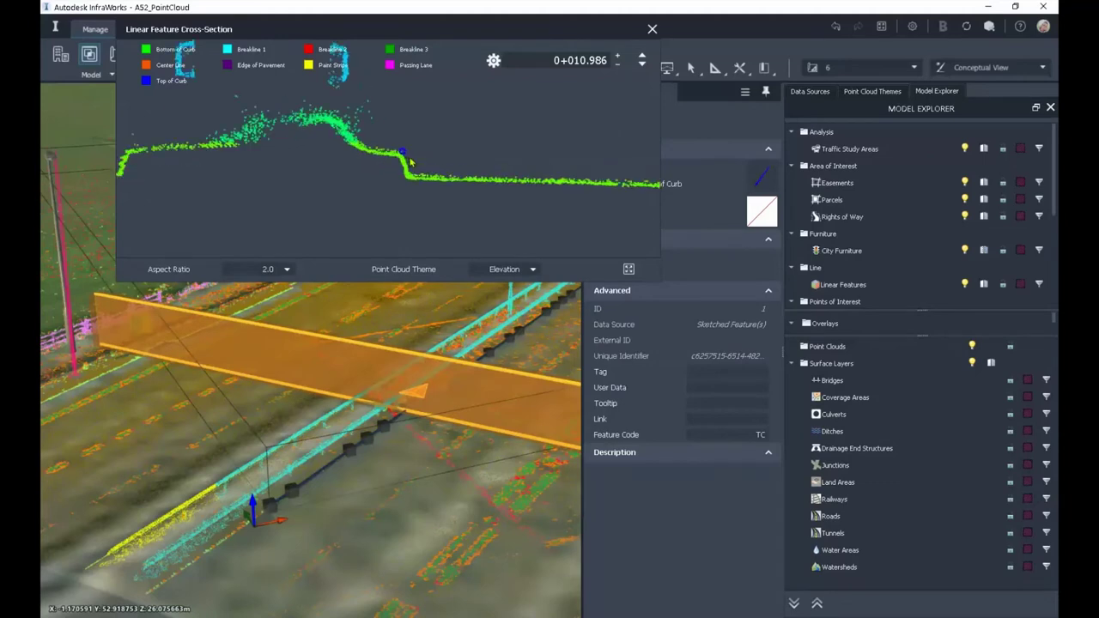
{"action": "scroll", "coordinate": [403, 156], "scroll_direction": "down", "scroll_amount": 5}
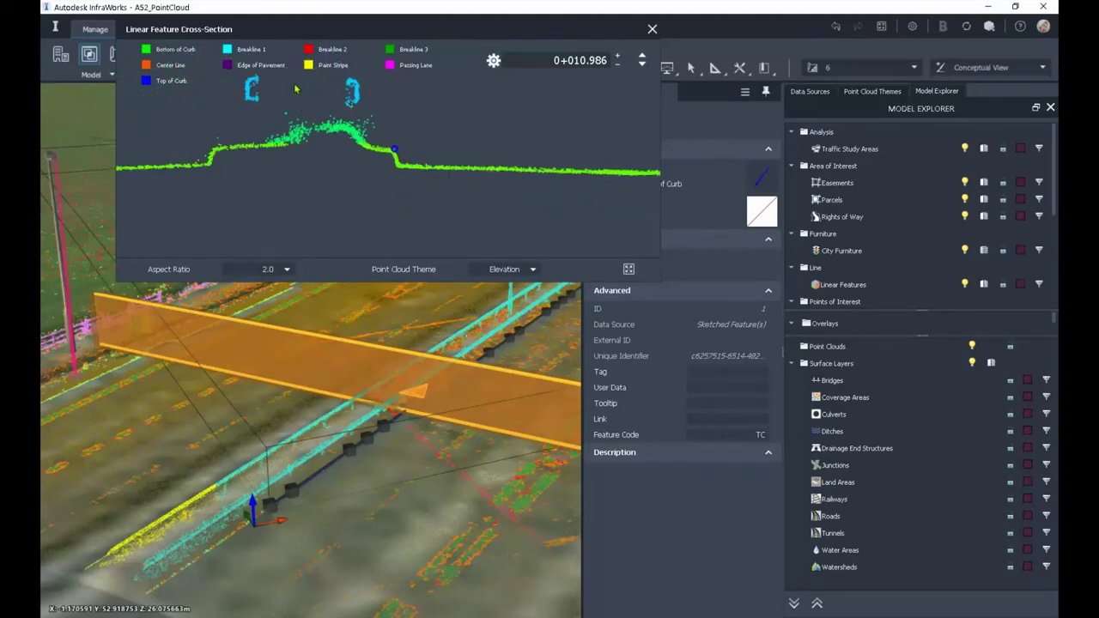
- Step through successive cross-sections along the curb line, check the Top of Curb point against the scan, and close the view
{"action": "left_click", "coordinate": [642, 58]}
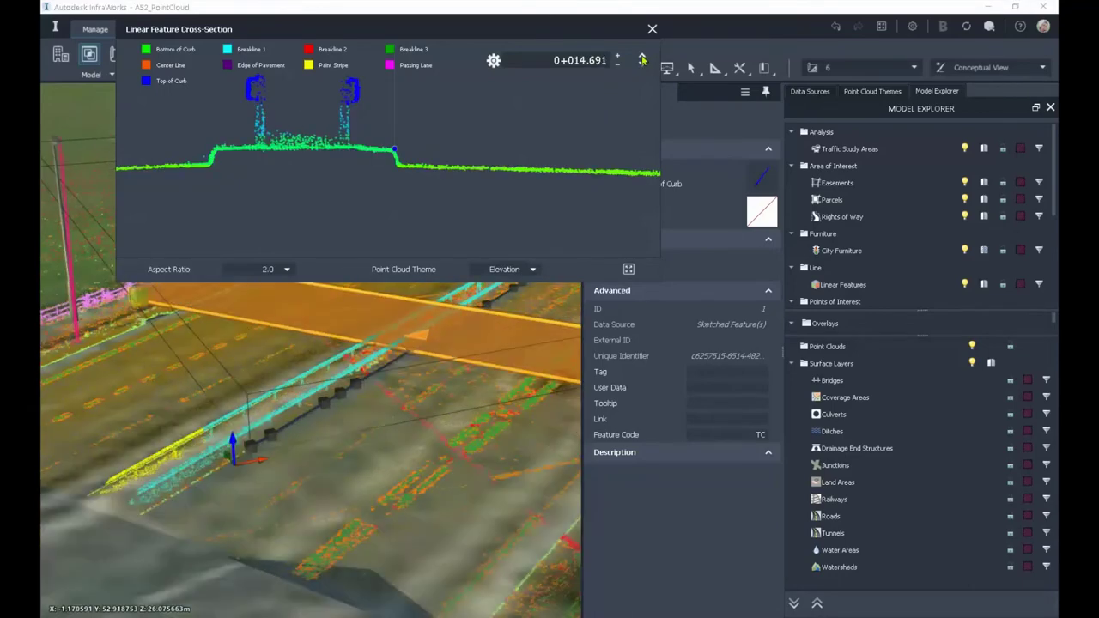
{"action": "left_click", "coordinate": [642, 58]}
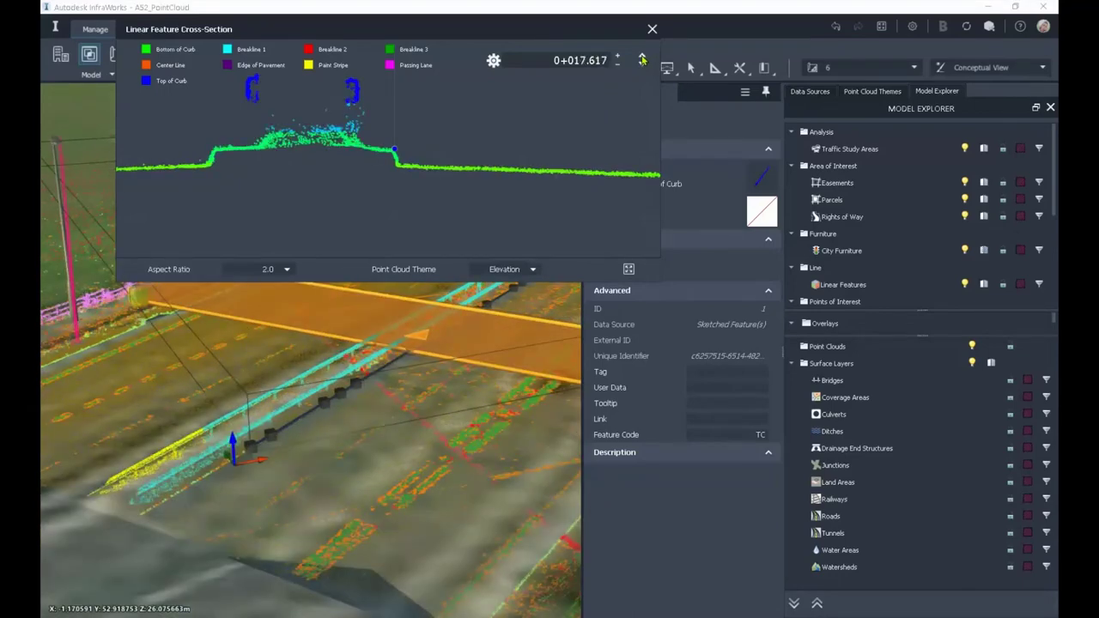
{"action": "left_click", "coordinate": [642, 58]}
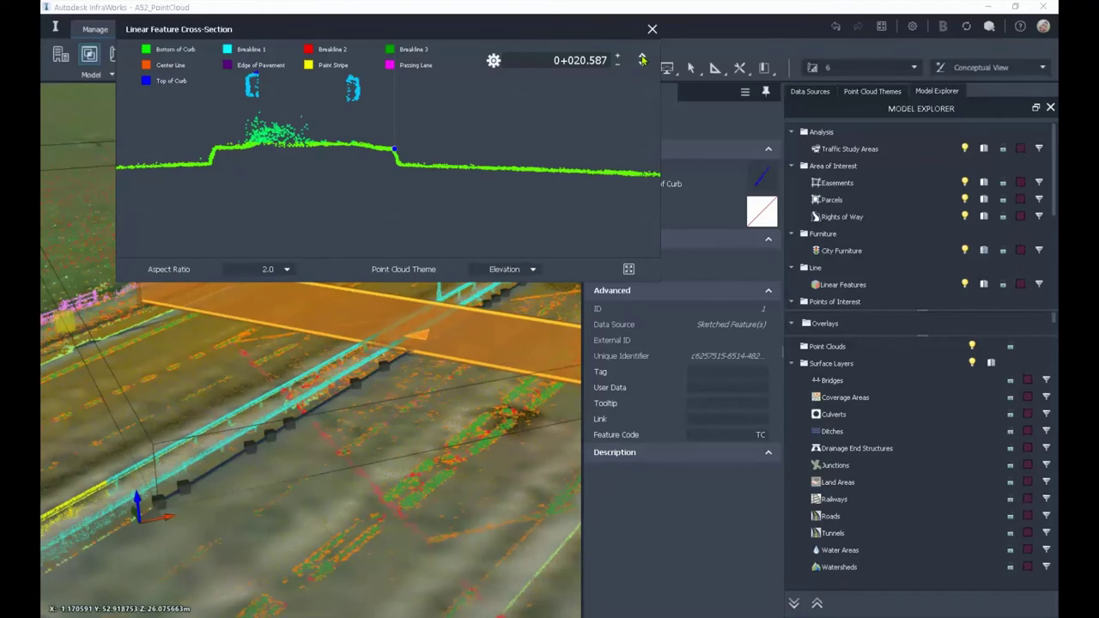
{"action": "left_click", "coordinate": [642, 59]}
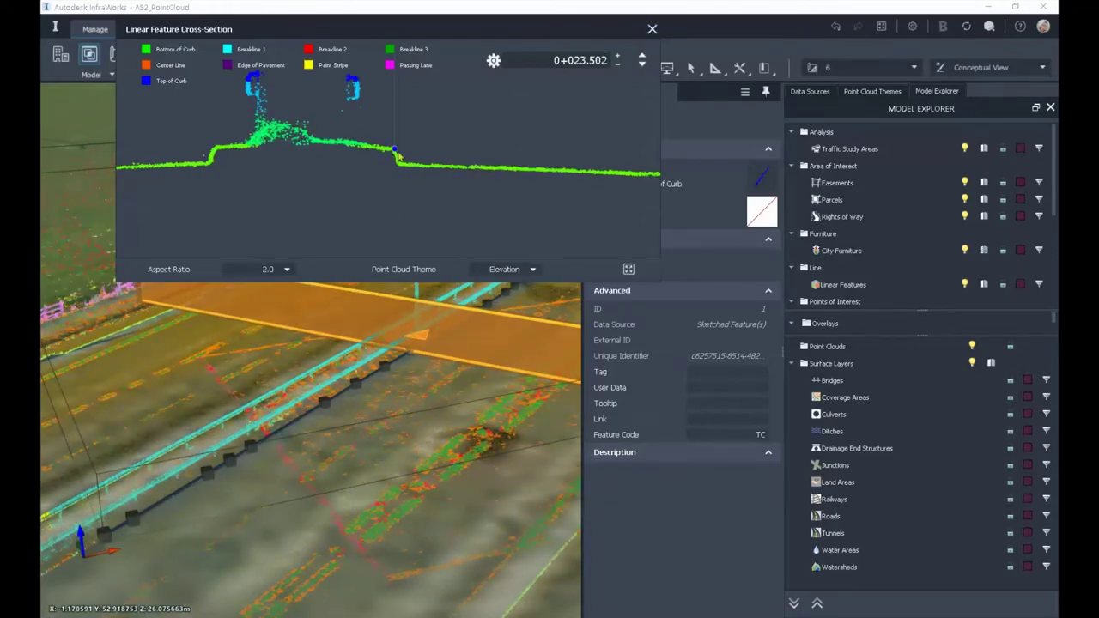
{"action": "left_click", "coordinate": [644, 58]}
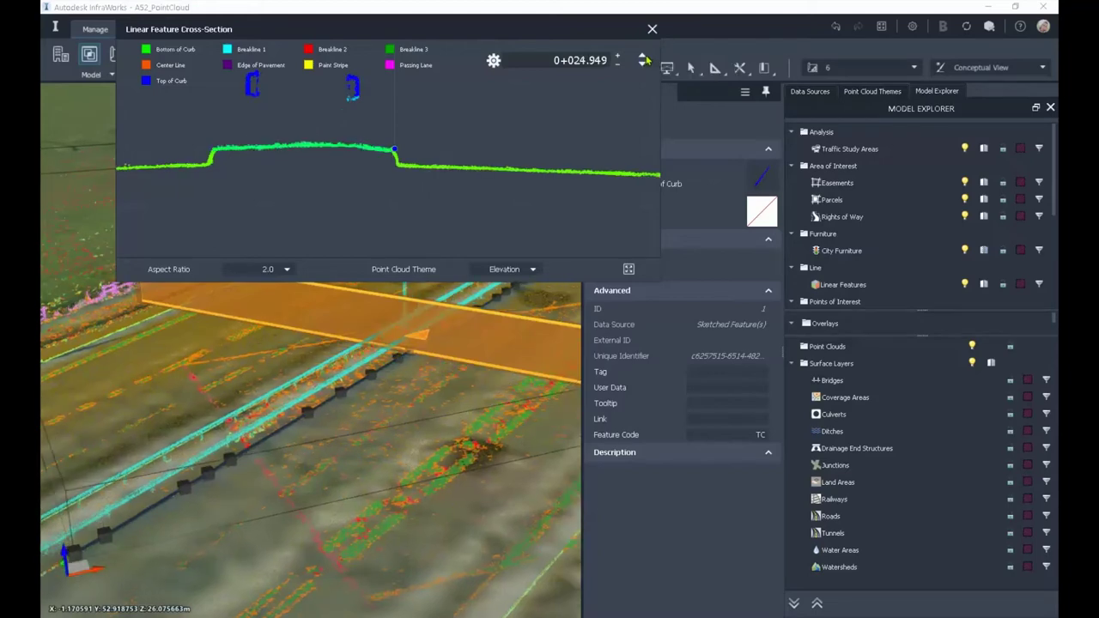
{"action": "left_click", "coordinate": [643, 58]}
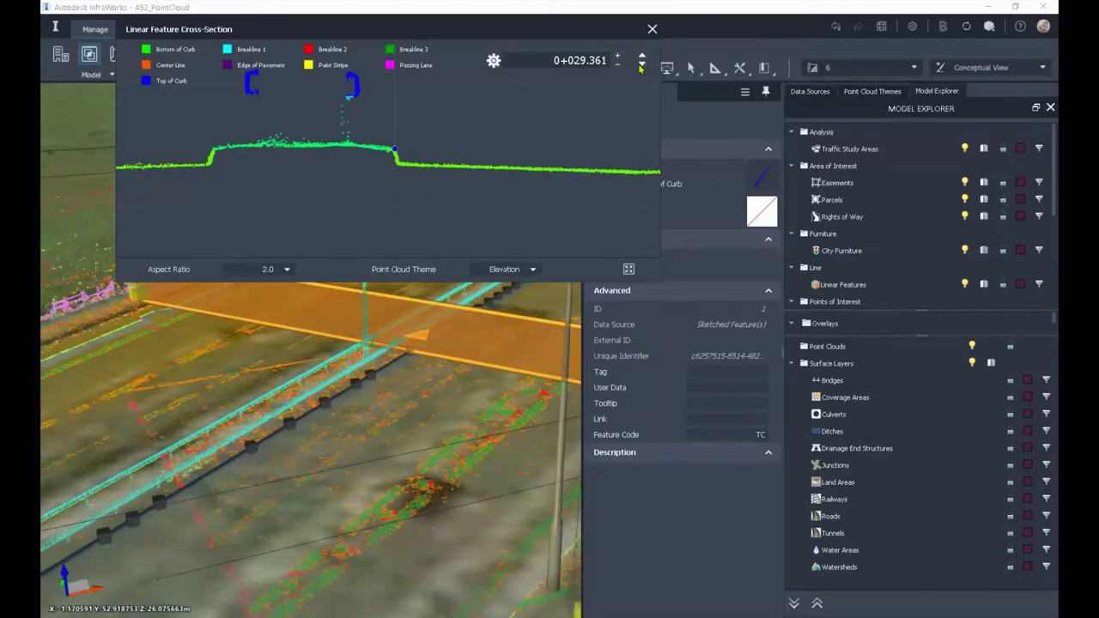
{"action": "key", "text": "Down"}
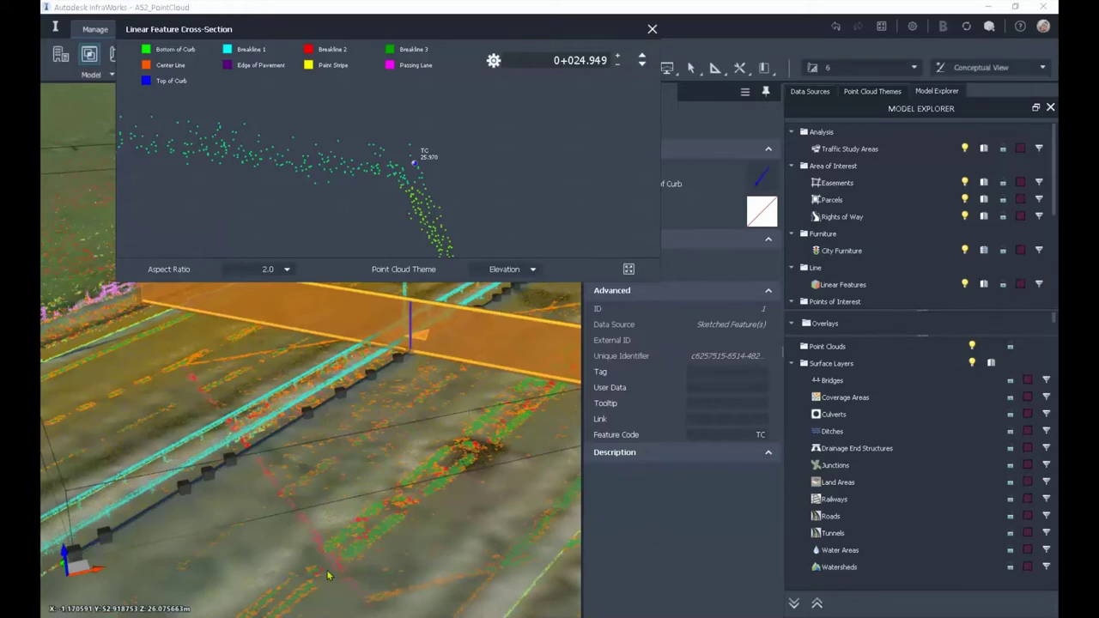
{"action": "key", "text": "Escape"}
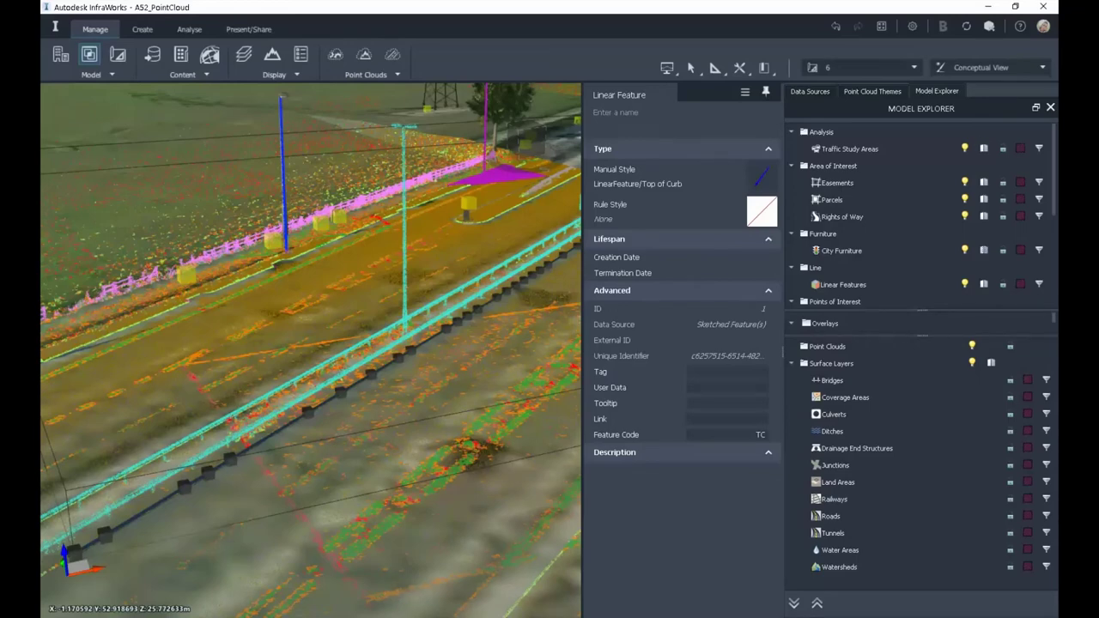
- Export the extracted linear and vertical features as SHP and transverse vertices as CSV, with BritishNatGrid as target coordinate system
{"action": "left_click", "coordinate": [366, 75]}
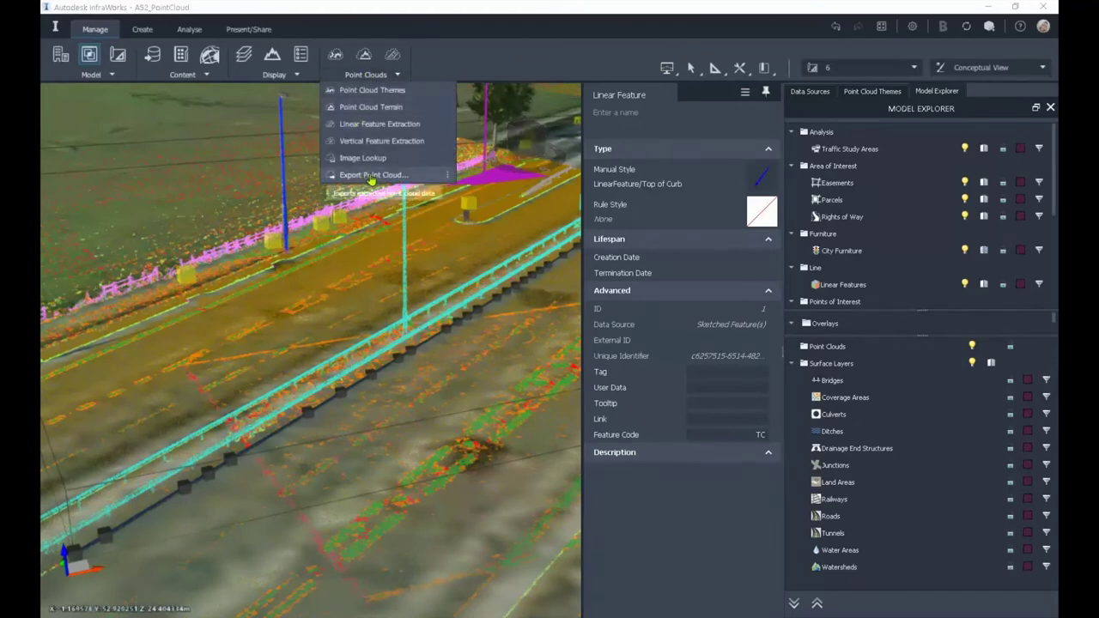
{"action": "left_click", "coordinate": [370, 175]}
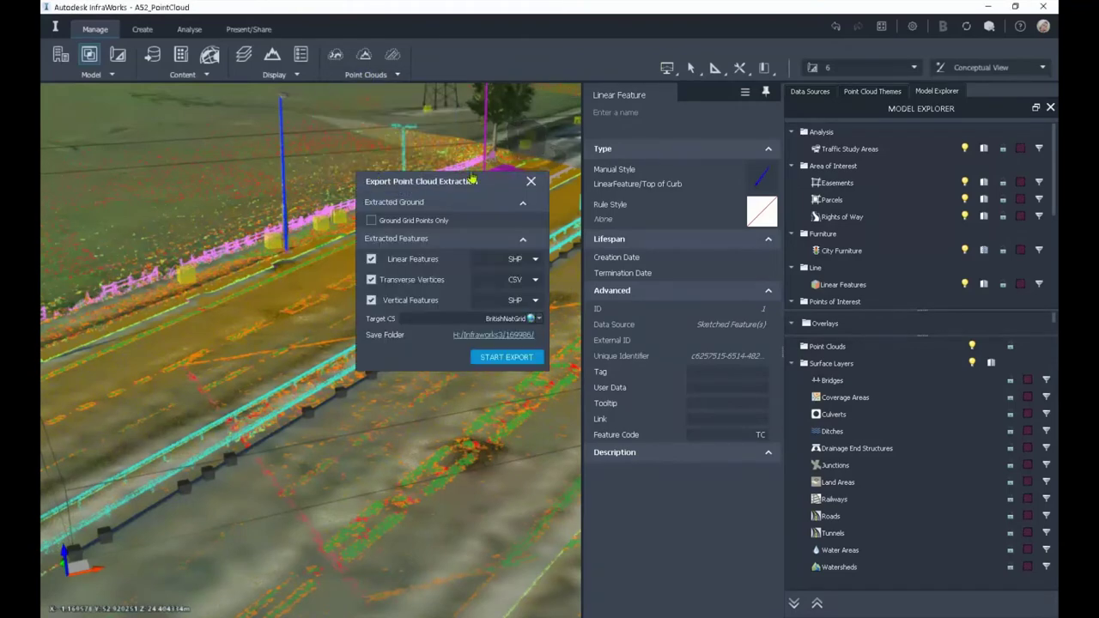
{"action": "left_click", "coordinate": [372, 222]}
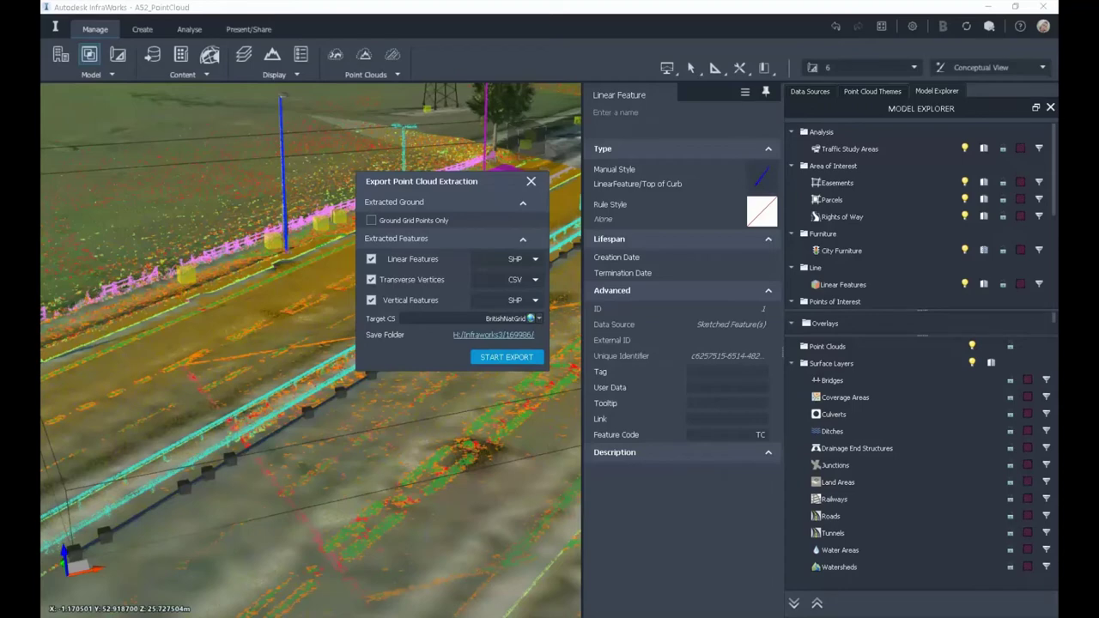
{"action": "left_click", "coordinate": [507, 356]}
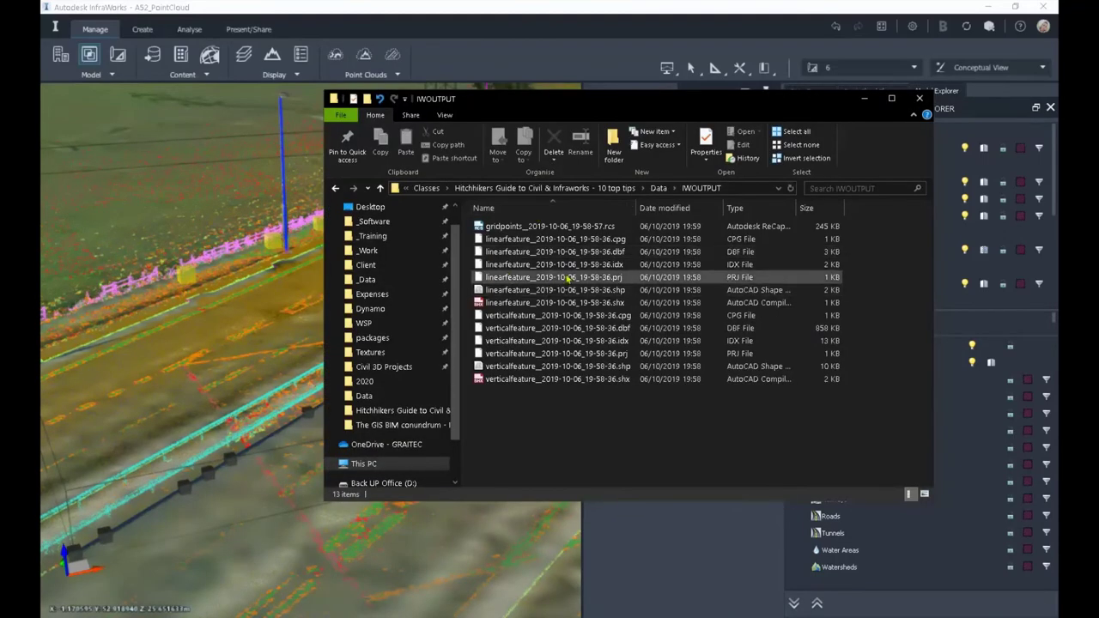
- Look at the exported linear feature SHP and grid points RCS files in the IWOUTPUT folder, and switch to Civil 3D
{"action": "left_click", "coordinate": [566, 292]}
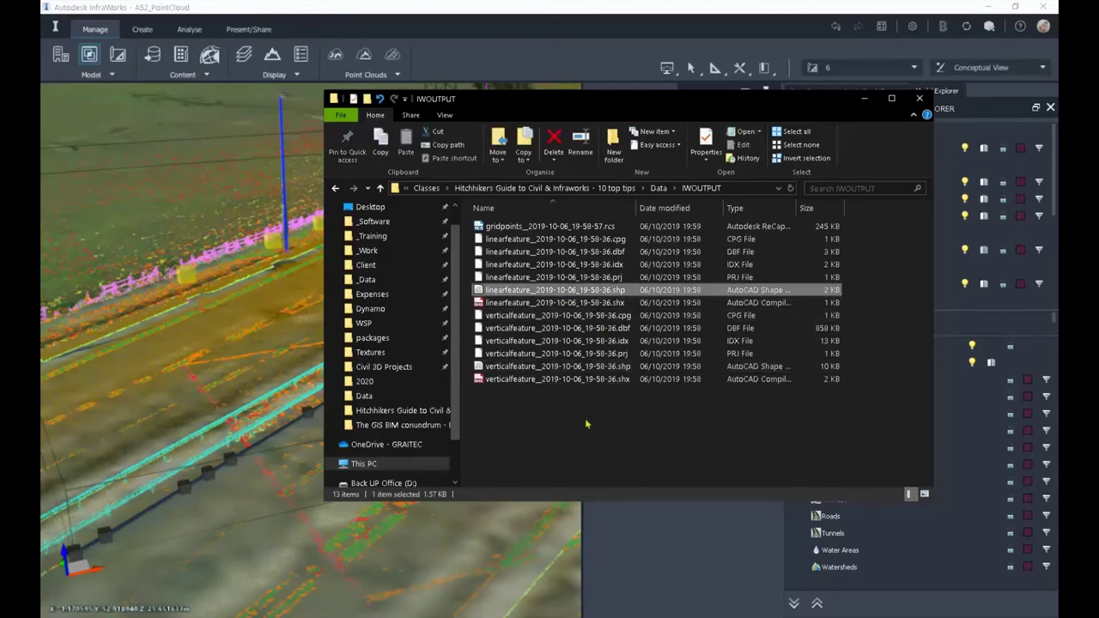
{"action": "left_click", "coordinate": [517, 228]}
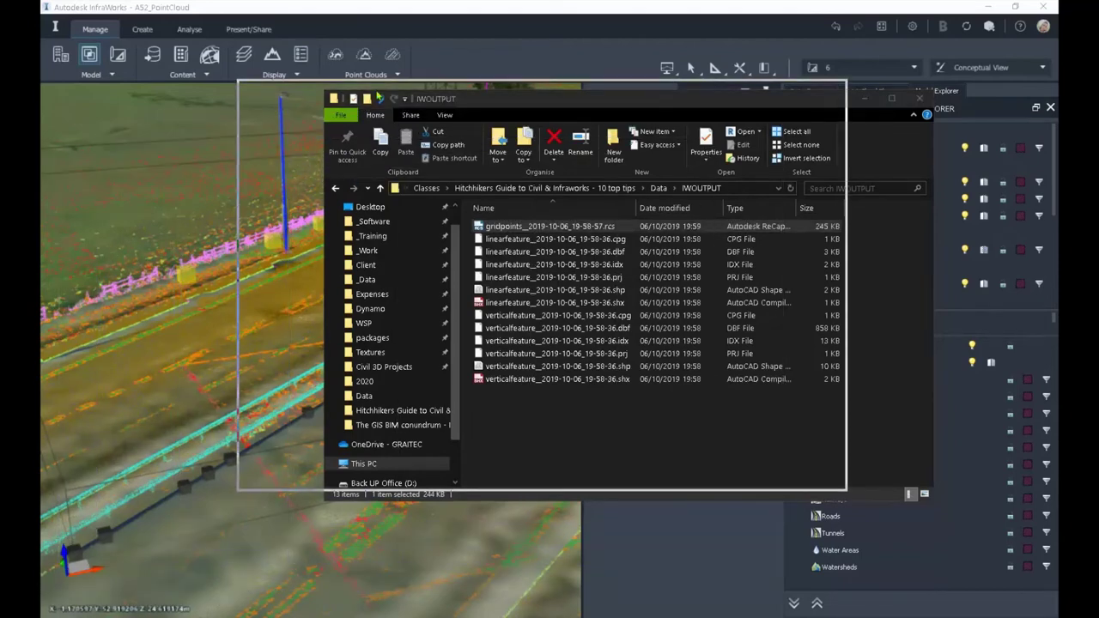
{"action": "left_click", "coordinate": [447, 244]}
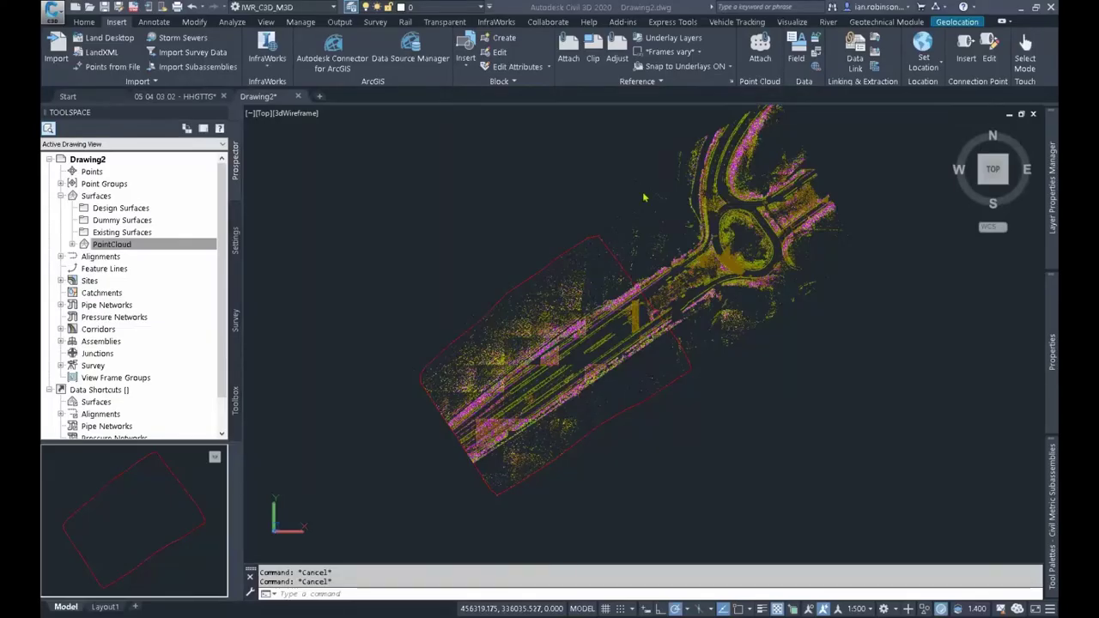
- Examine the classified point cloud along the carriageway within the surface boundary, from close up and in overview
{"action": "left_click", "coordinate": [689, 278]}
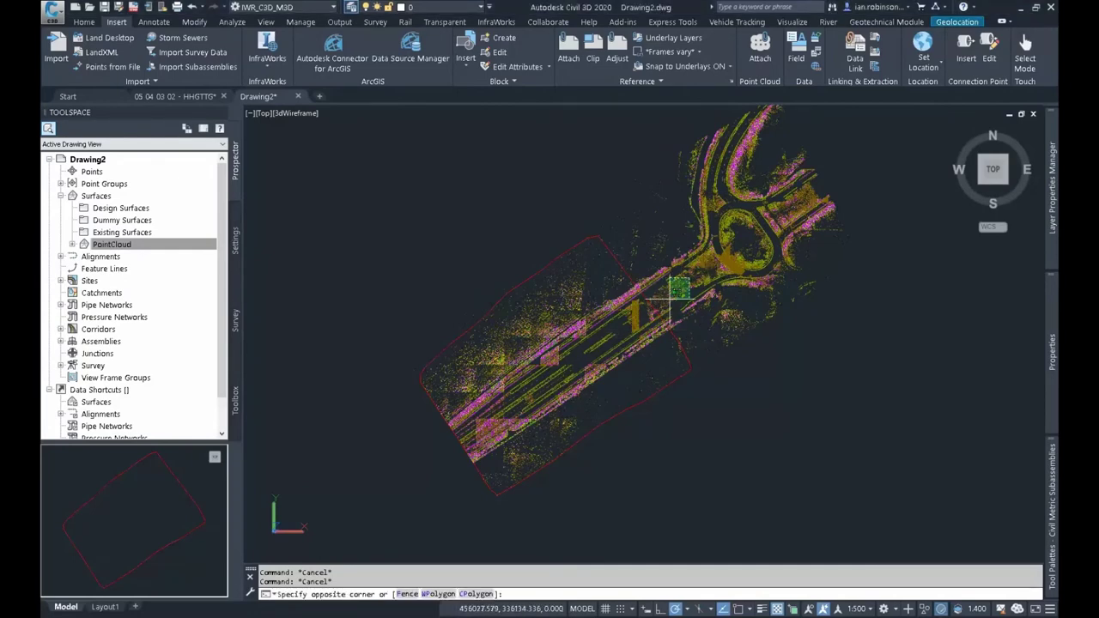
{"action": "left_click", "coordinate": [670, 301]}
{"action": "scroll", "coordinate": [550, 384], "scroll_direction": "up", "scroll_amount": 6}
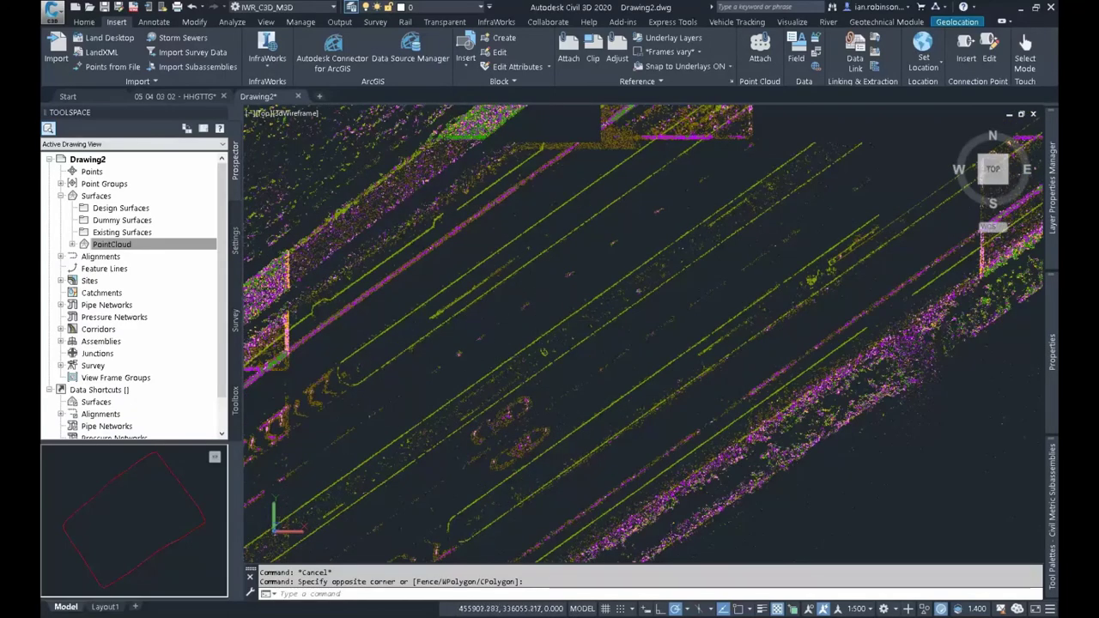
{"action": "scroll", "coordinate": [662, 336], "scroll_direction": "up", "scroll_amount": 5}
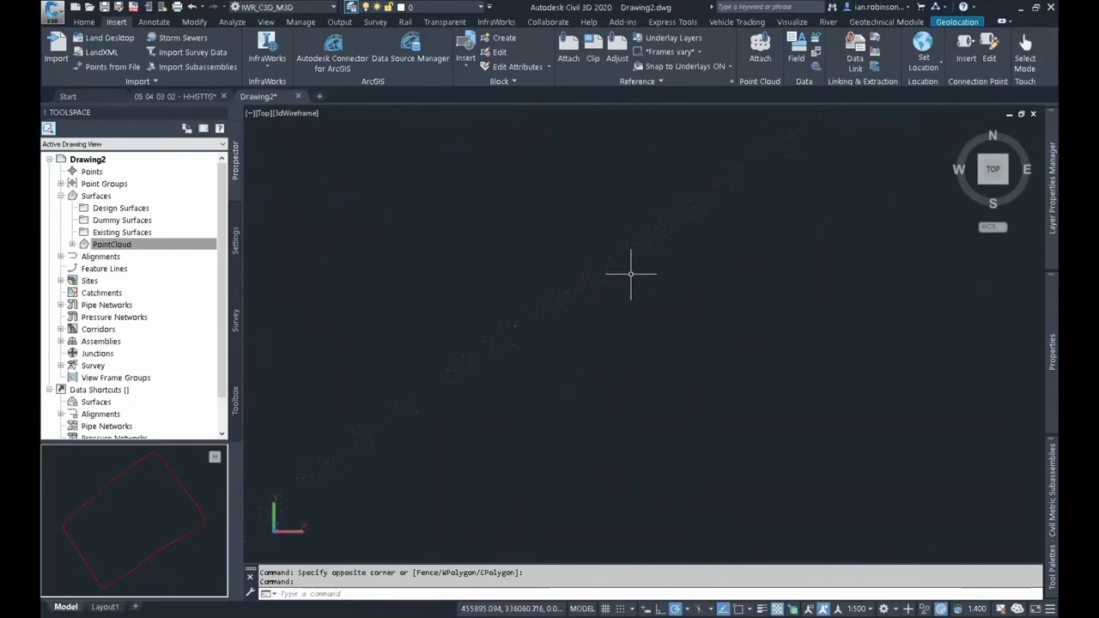
{"action": "middle_click_drag", "start_coordinate": [601, 381], "coordinate": [664, 318]}
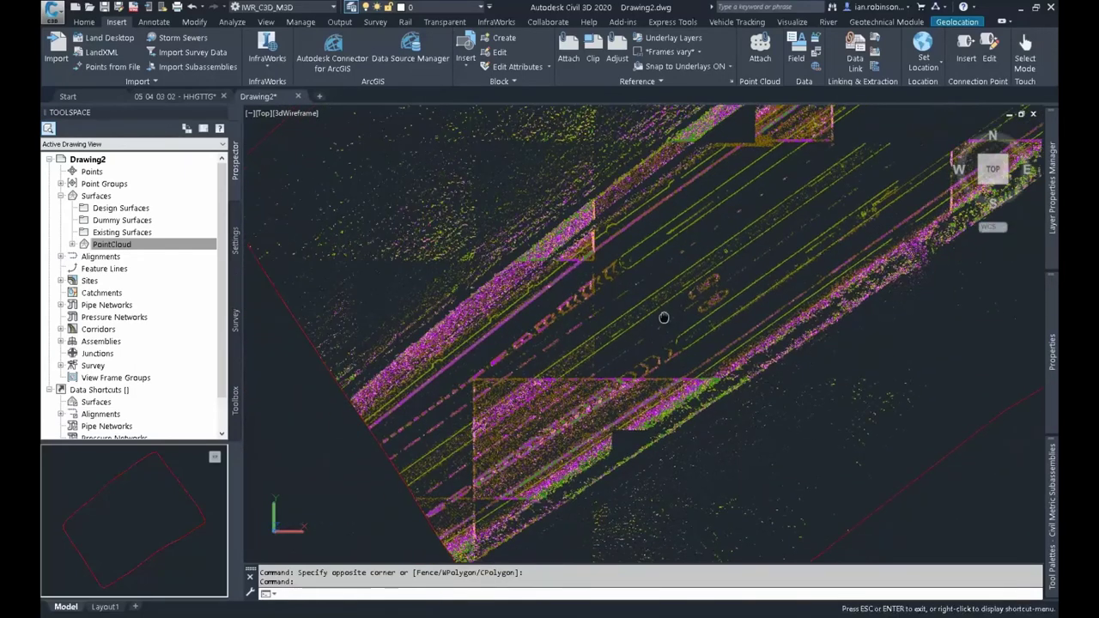
{"action": "scroll", "coordinate": [521, 309], "scroll_direction": "down", "scroll_amount": 3}
{"action": "scroll", "coordinate": [563, 296], "scroll_direction": "down", "scroll_amount": 2}
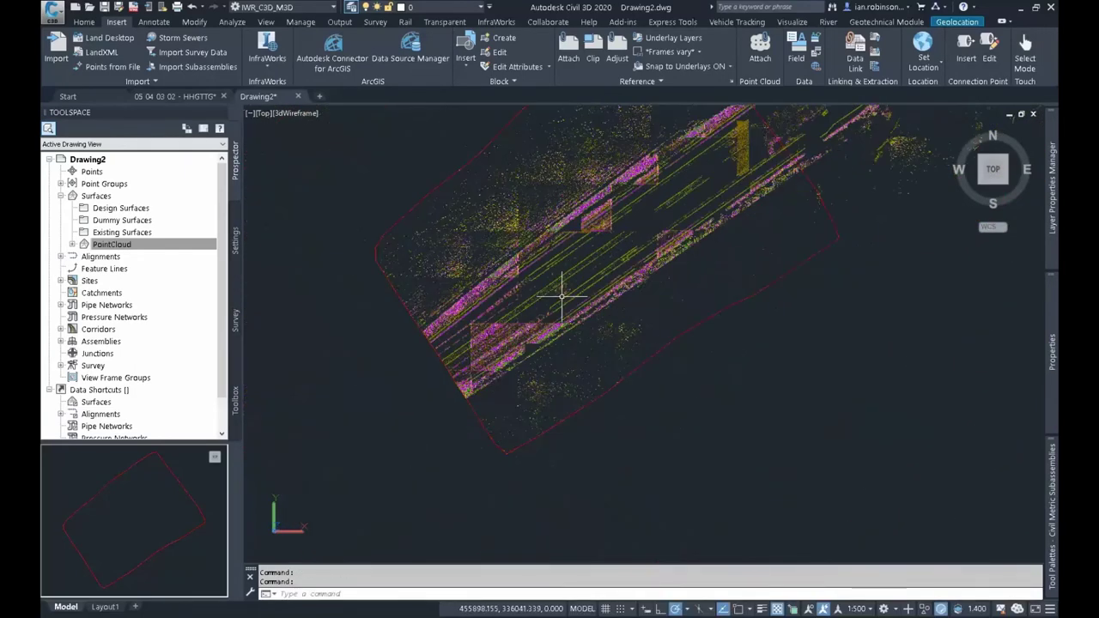
{"action": "middle_click_drag", "start_coordinate": [562, 296], "coordinate": [548, 352]}
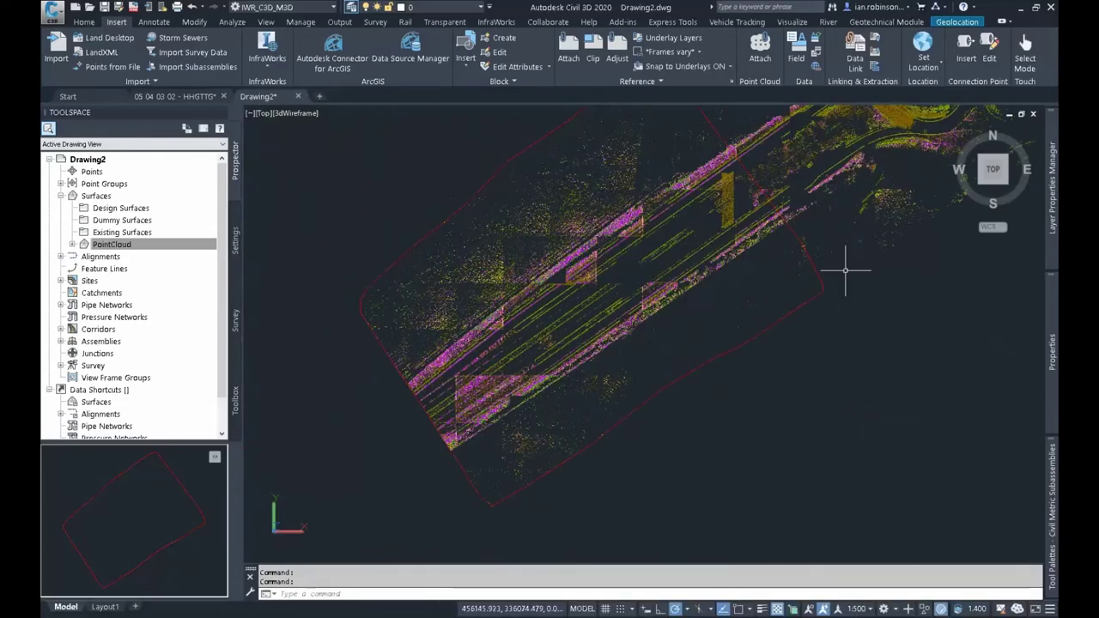
- Start a MAPIMPORT of an ESRI Shapefile and browse from the Data (H:) drive through _Work to the Graitec University folder
{"action": "type", "text": "map"}
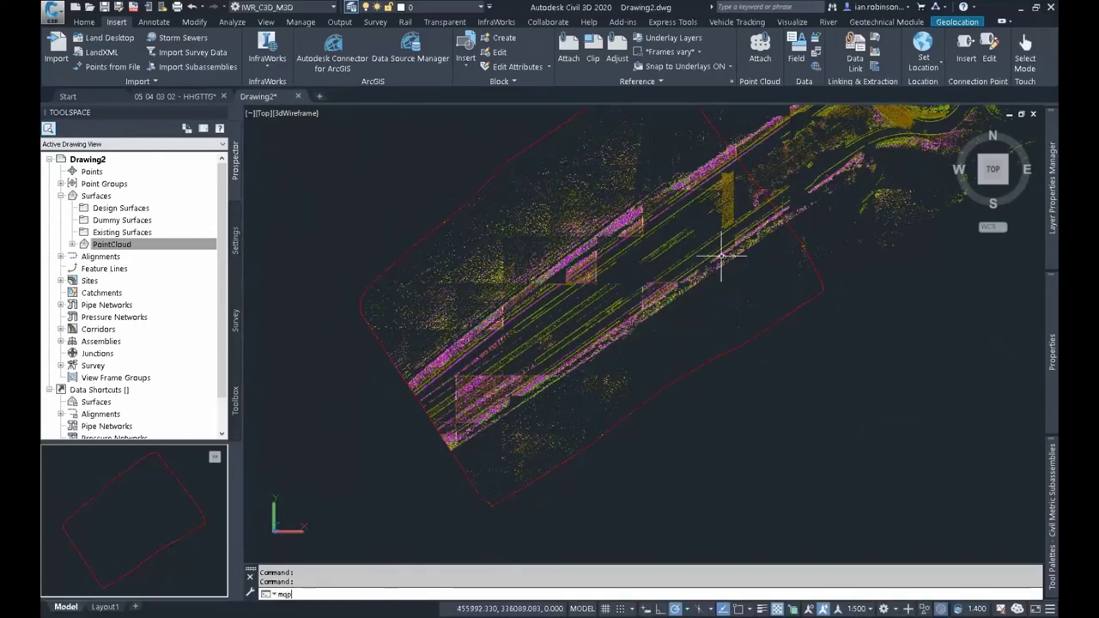
{"action": "type", "text": "im"}
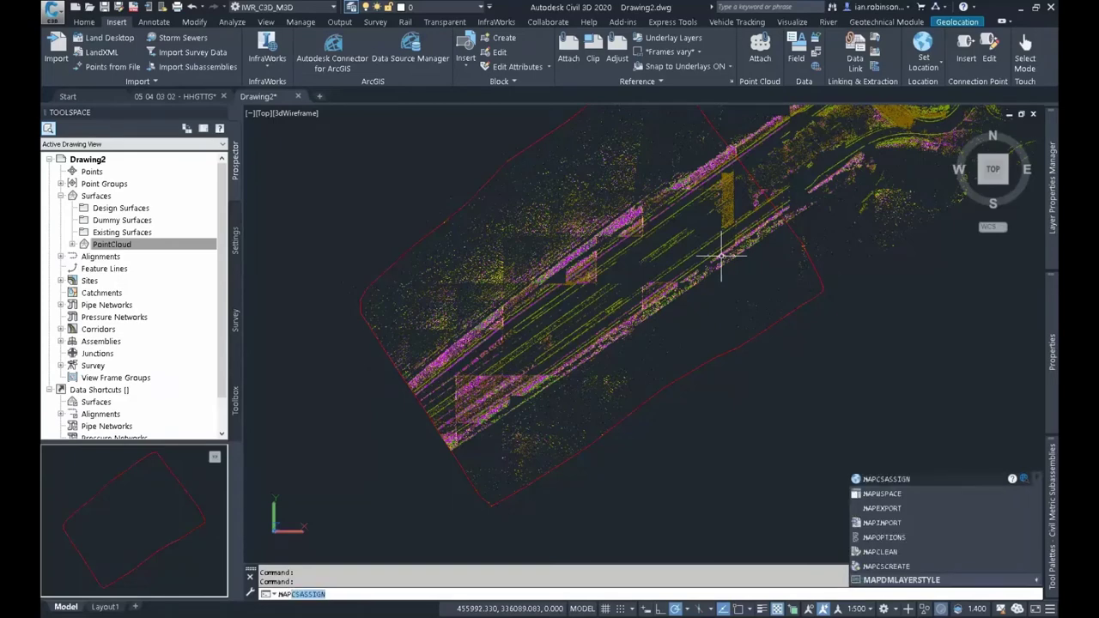
{"action": "type", "text": "port"}
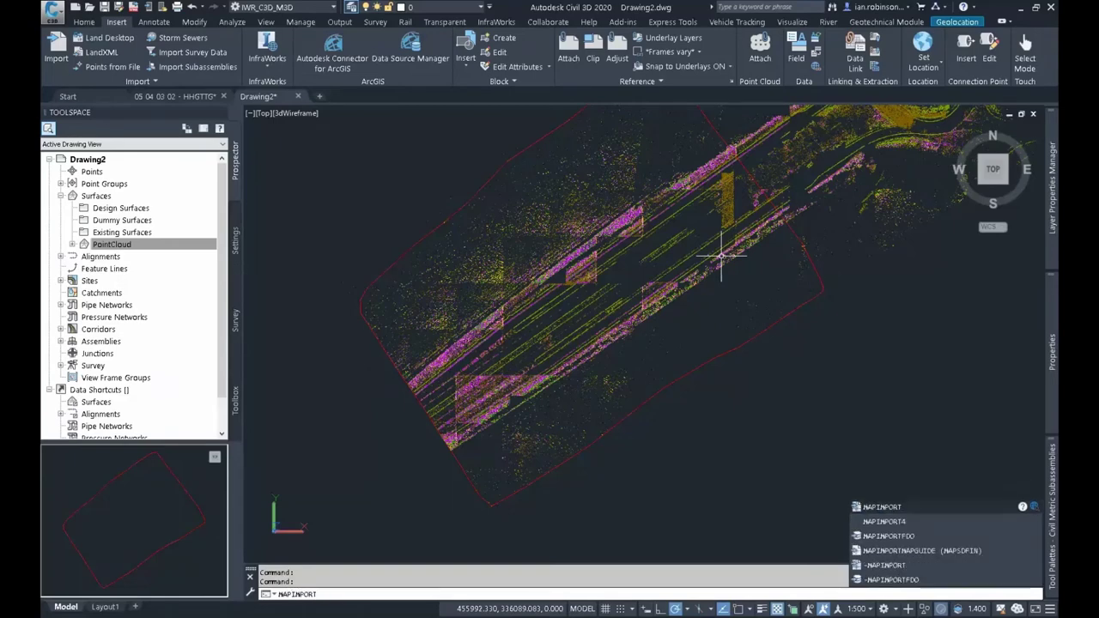
{"action": "key", "text": "Return"}
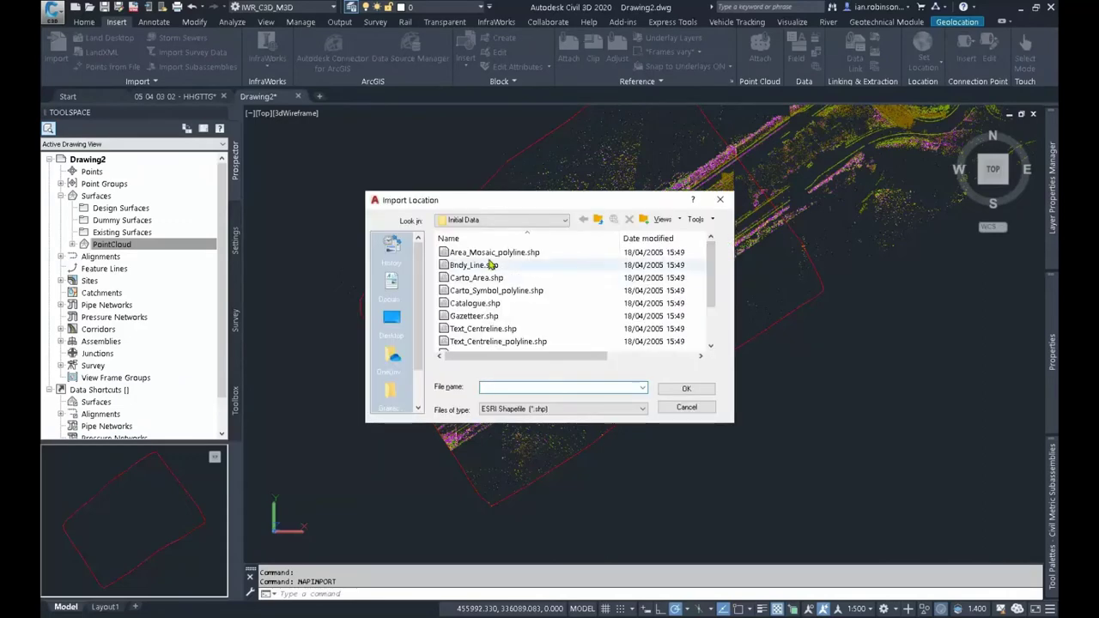
{"action": "left_click", "coordinate": [493, 220]}
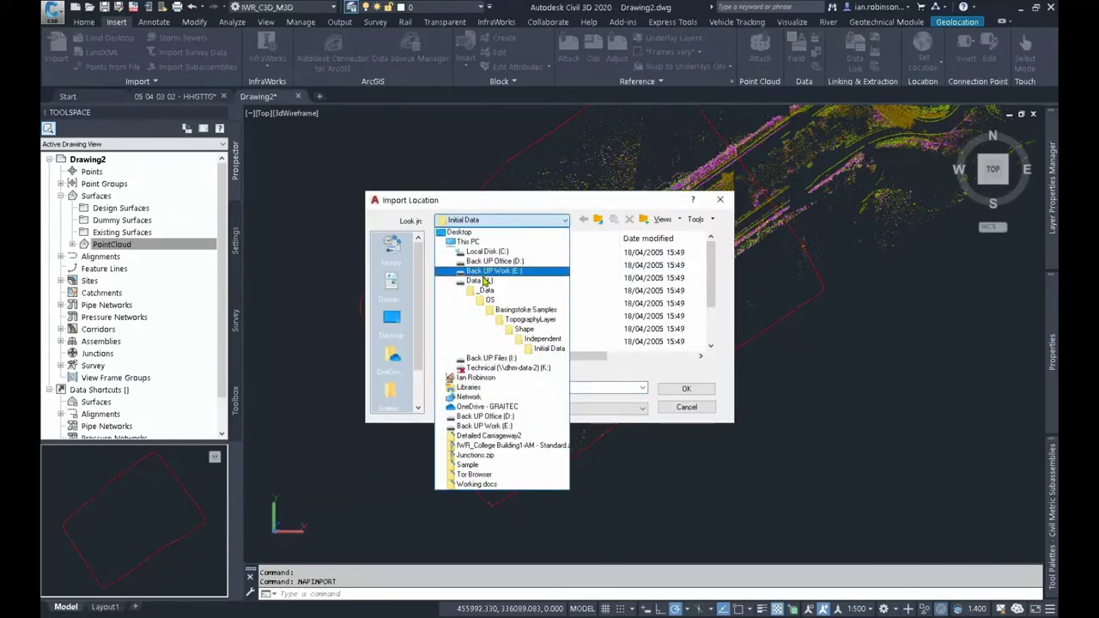
{"action": "left_click", "coordinate": [488, 270]}
{"action": "key", "text": "F4"}
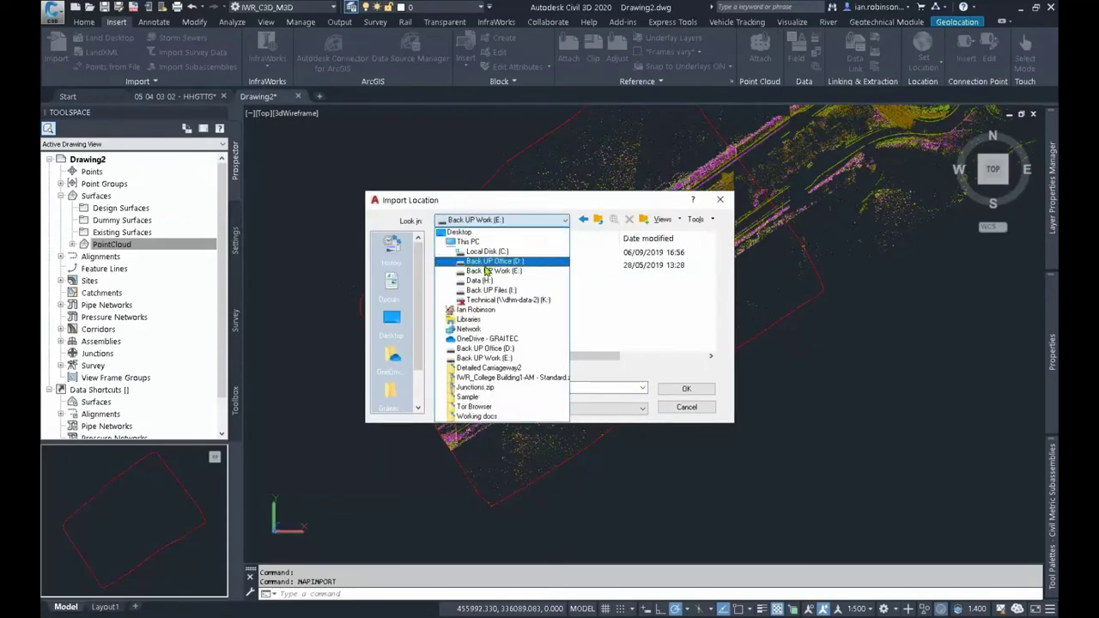
{"action": "left_click", "coordinate": [479, 281]}
{"action": "double_click", "coordinate": [471, 333]}
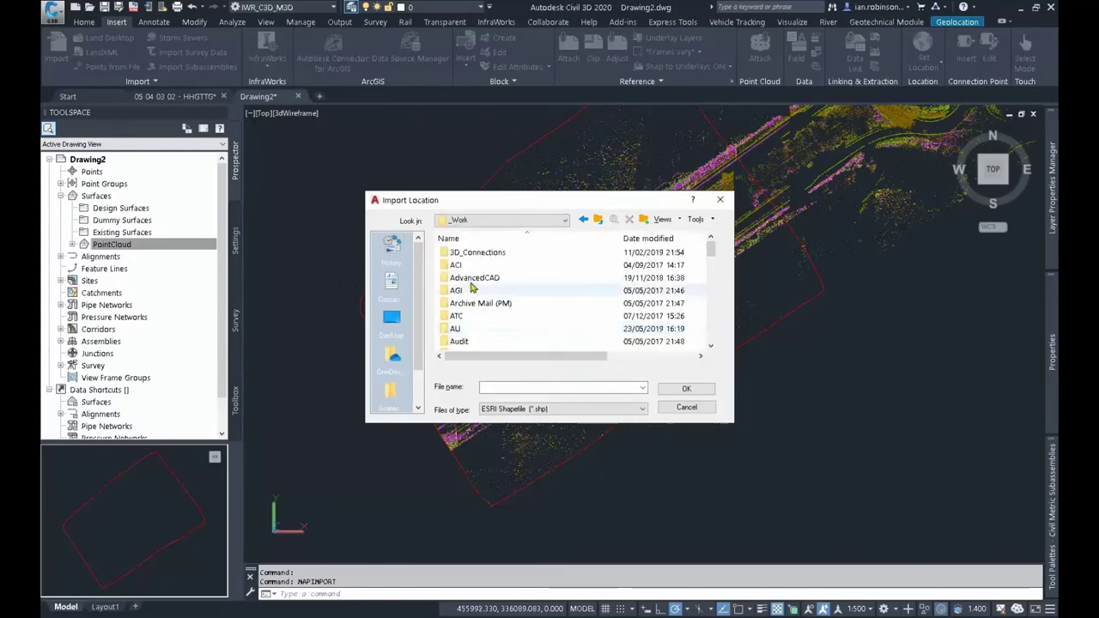
{"action": "scroll", "coordinate": [470, 332], "scroll_direction": "down", "scroll_amount": 3}
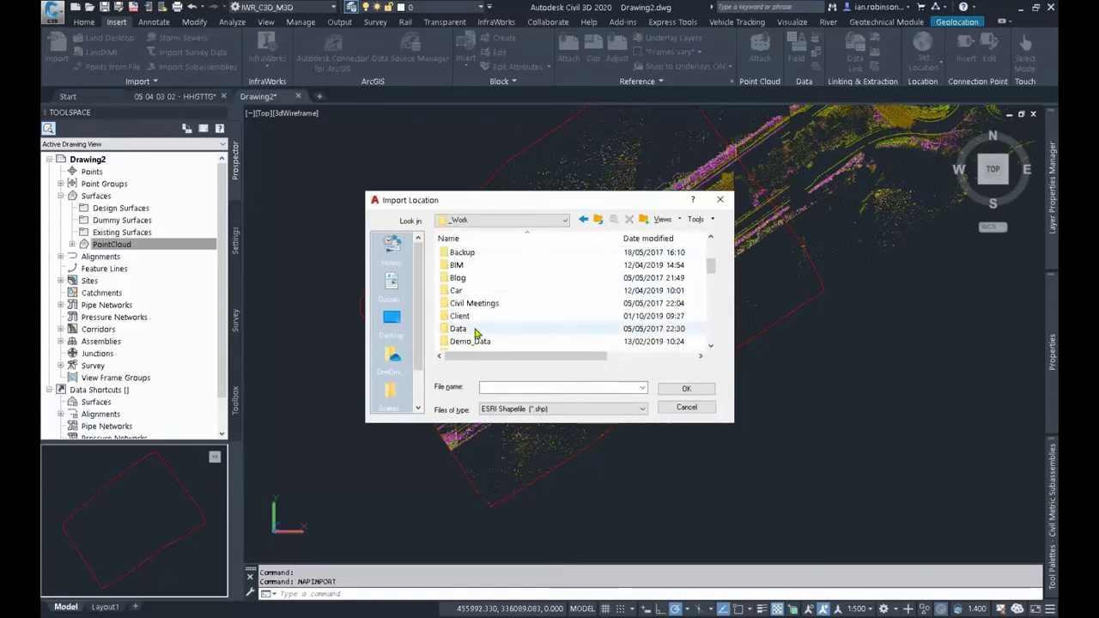
{"action": "scroll", "coordinate": [476, 332], "scroll_direction": "down", "scroll_amount": 4}
{"action": "double_click", "coordinate": [477, 311]}
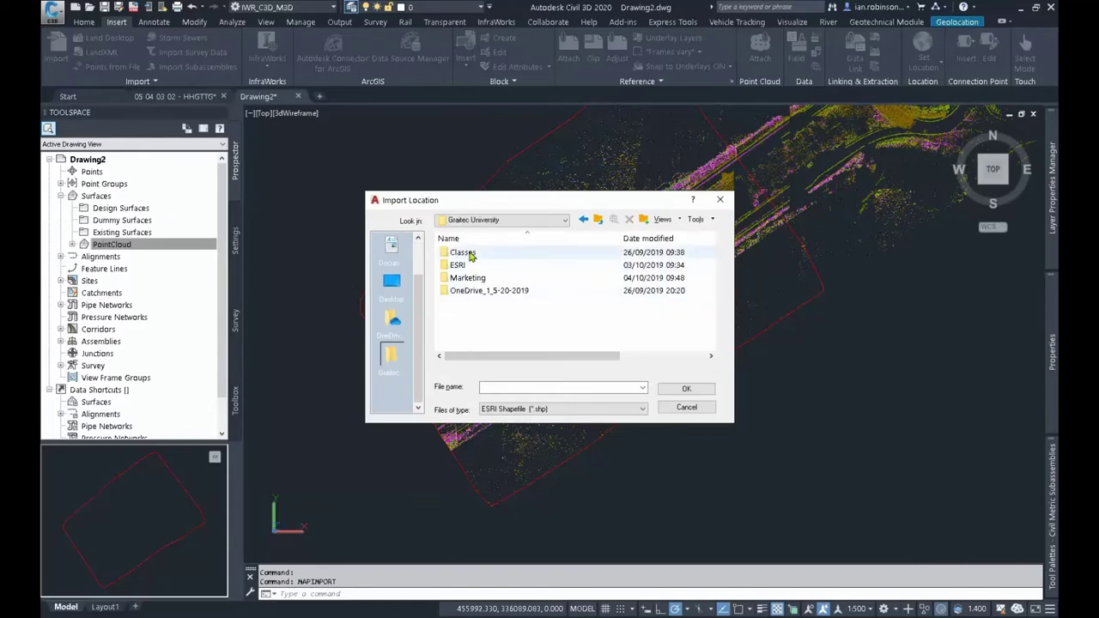
- Open linearfeature__2019-10-06_19-58-36.shp from the IWOUTPUT folder in the Hitchhikers Guide class data for import
{"action": "double_click", "coordinate": [464, 252]}
{"action": "double_click", "coordinate": [471, 252]}
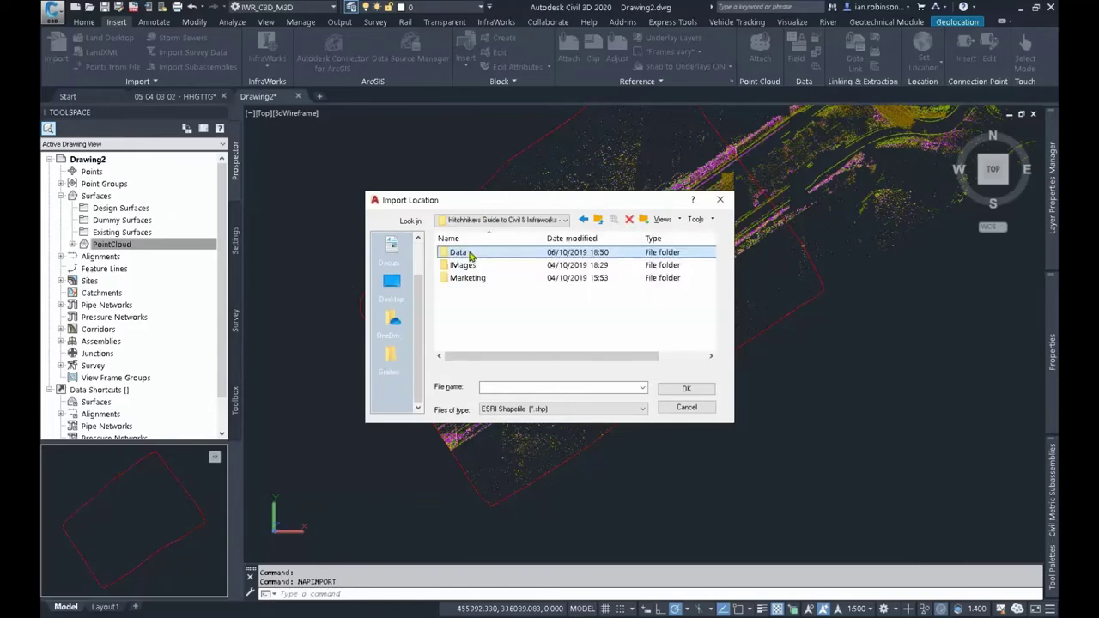
{"action": "double_click", "coordinate": [471, 252]}
{"action": "double_click", "coordinate": [470, 254]}
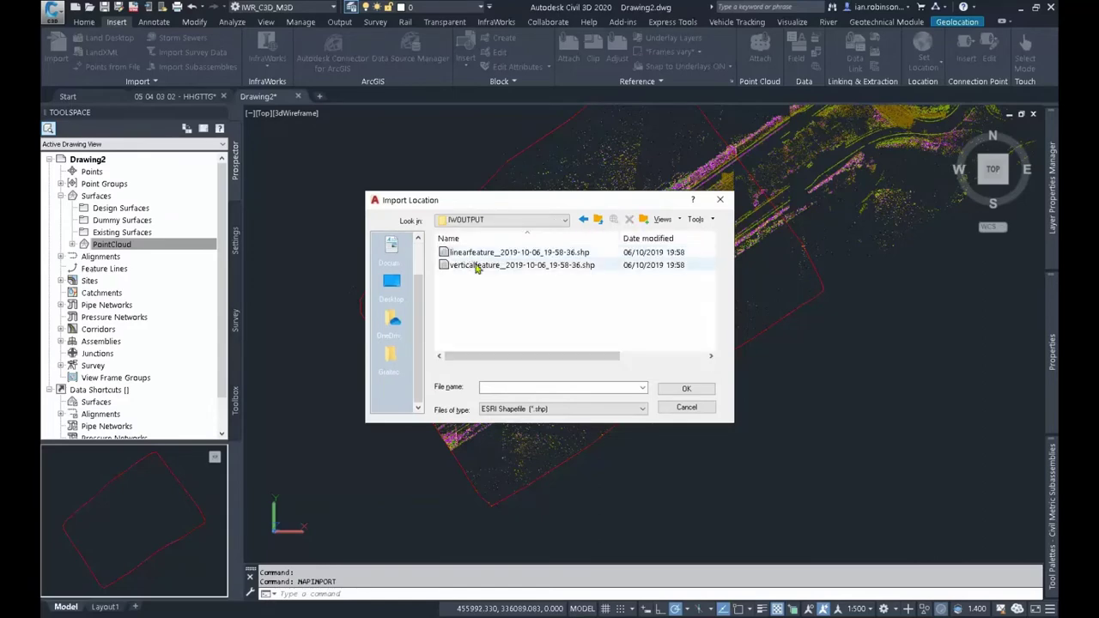
{"action": "left_click", "coordinate": [473, 255]}
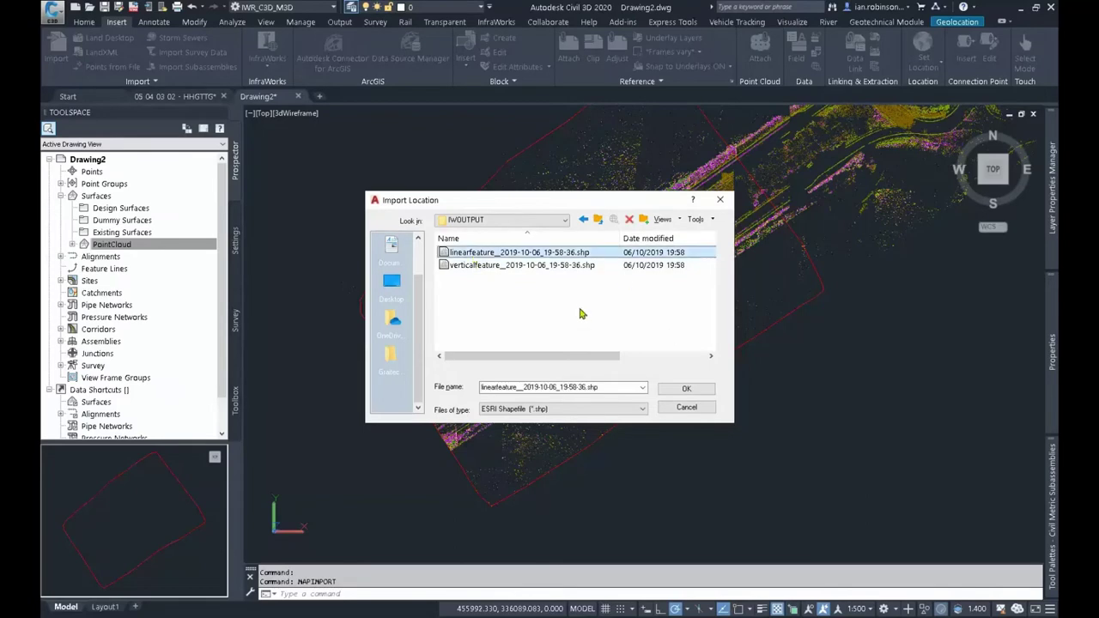
{"action": "left_click", "coordinate": [700, 390]}
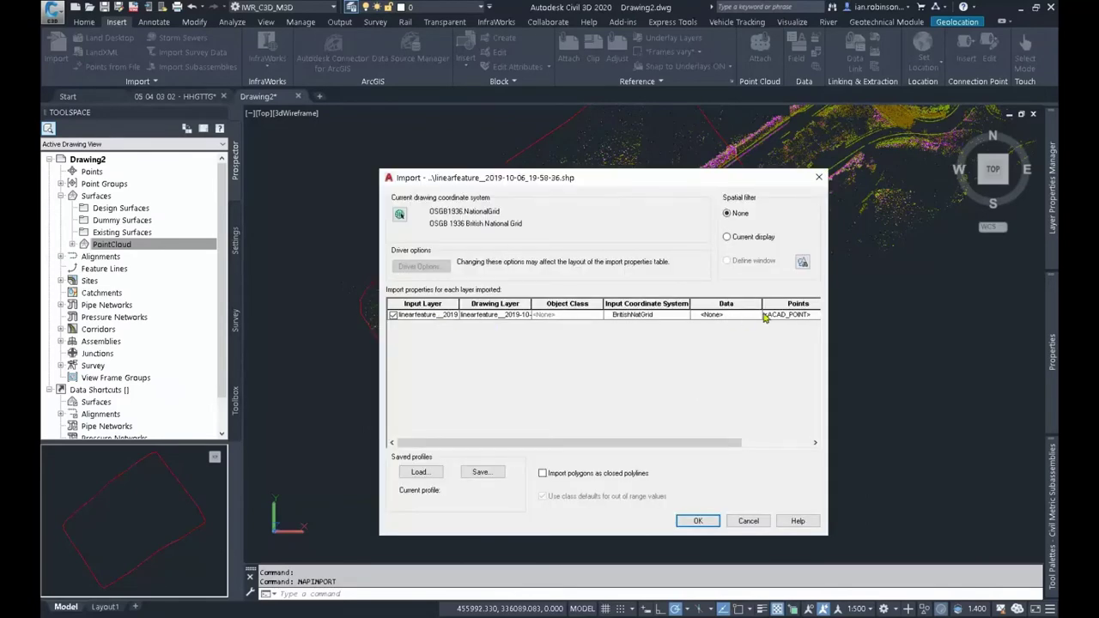
- Attach the shapefile's attributes as object data and import the linear feature with BritishNatGrid as input coordinate system
{"action": "left_click", "coordinate": [719, 315]}
{"action": "left_click", "coordinate": [770, 341]}
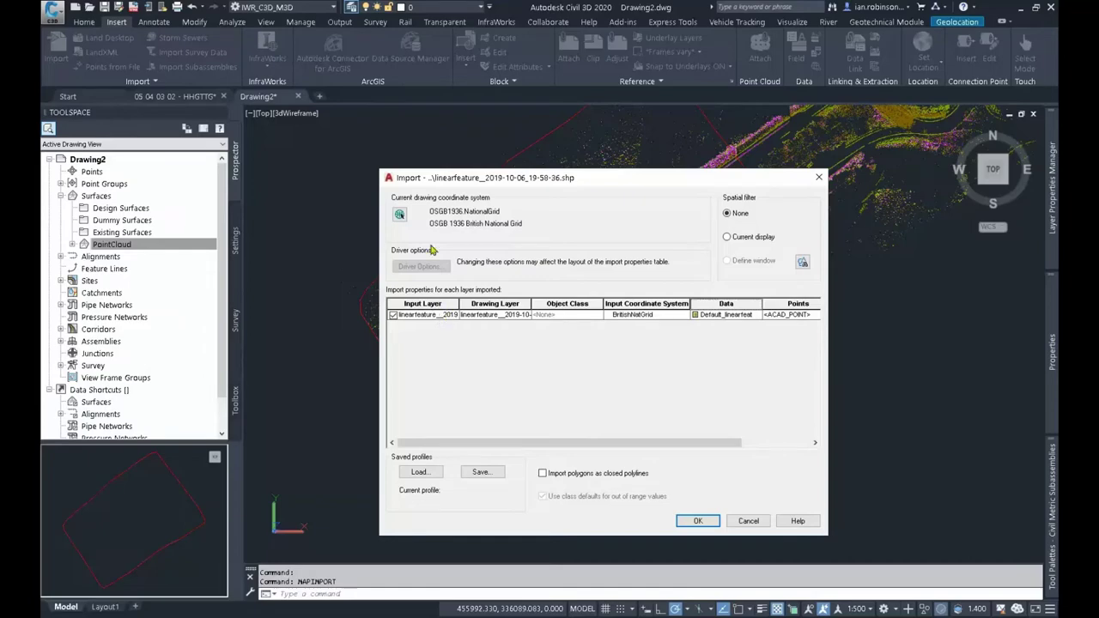
{"action": "left_click", "coordinate": [697, 520]}
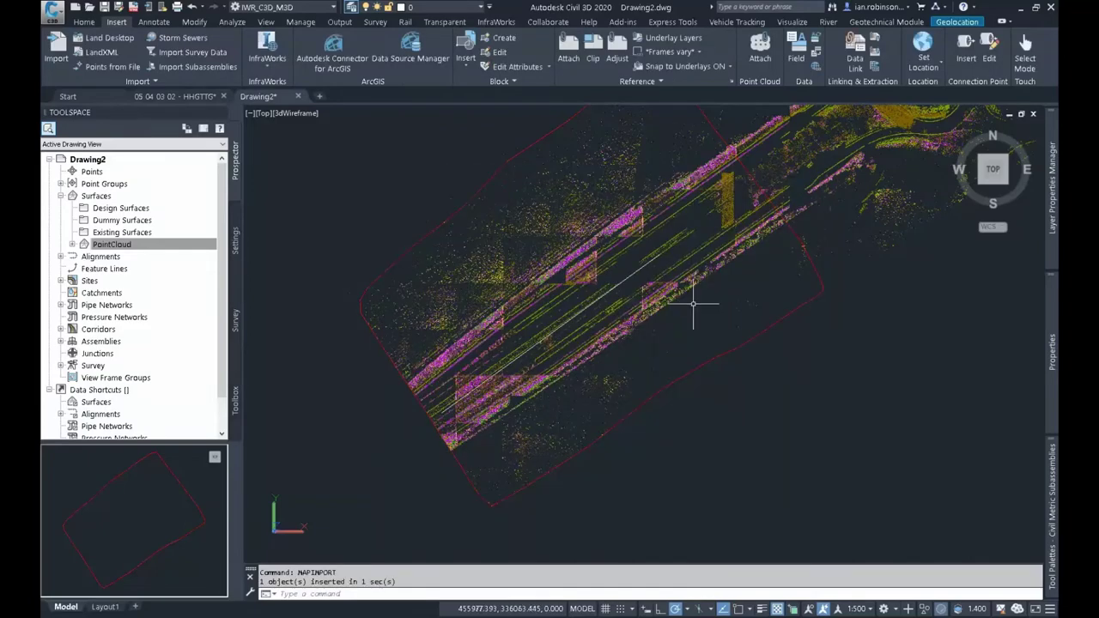
- Select the imported curb line, review its 3D polyline properties and object data, and clear the selection
{"action": "scroll", "coordinate": [594, 302], "scroll_direction": "up", "scroll_amount": 5}
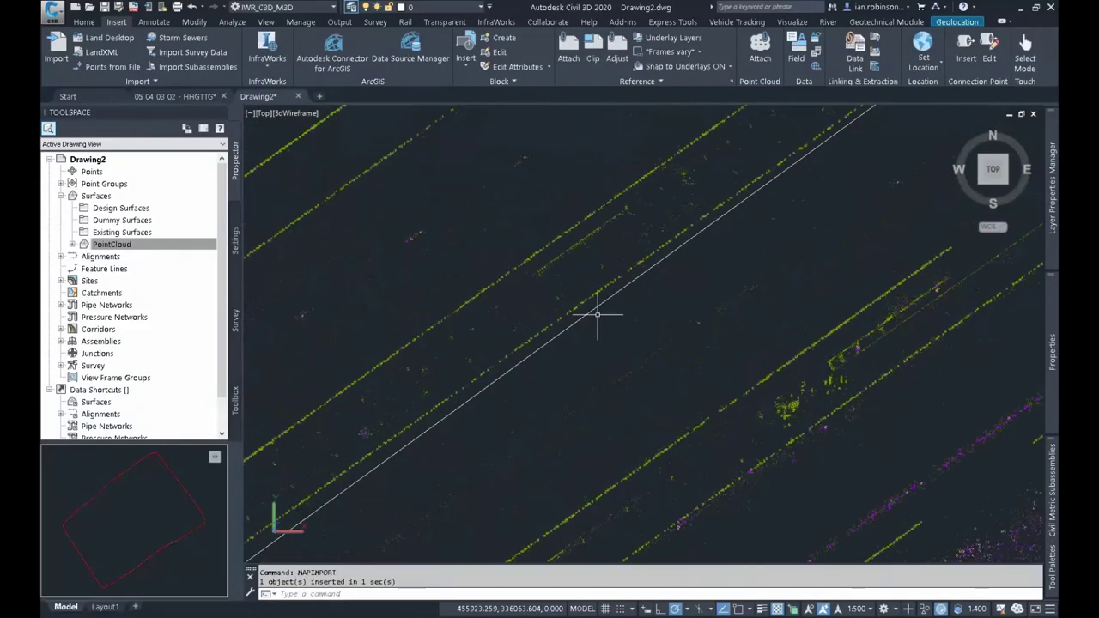
{"action": "left_click", "coordinate": [595, 315]}
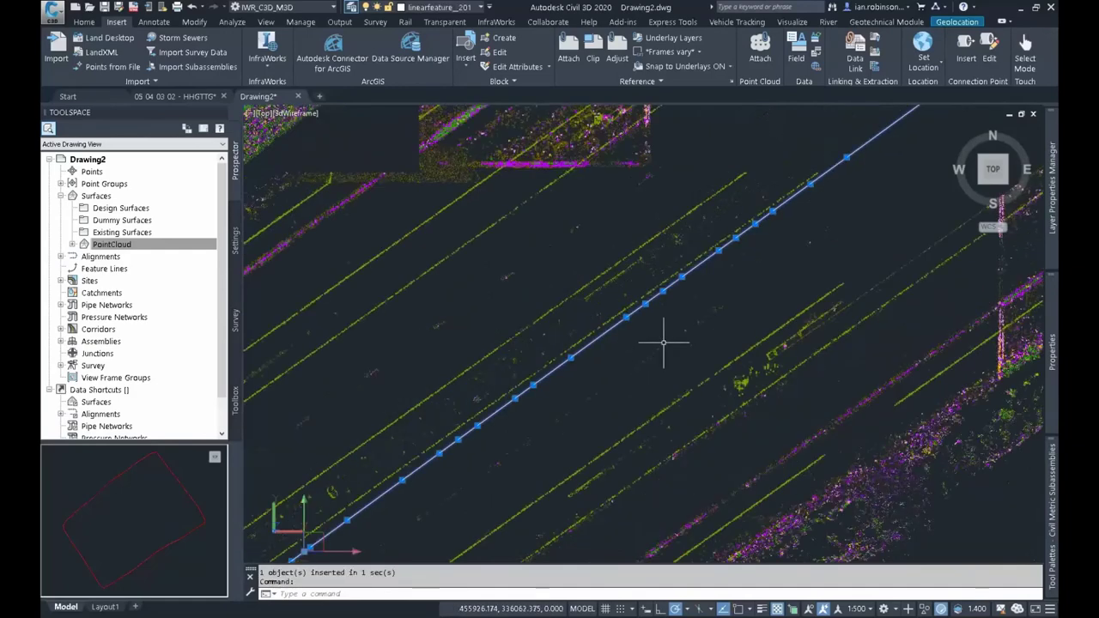
{"action": "scroll", "coordinate": [663, 343], "scroll_direction": "down", "scroll_amount": 3}
{"action": "mouse_move", "coordinate": [1046, 353]}
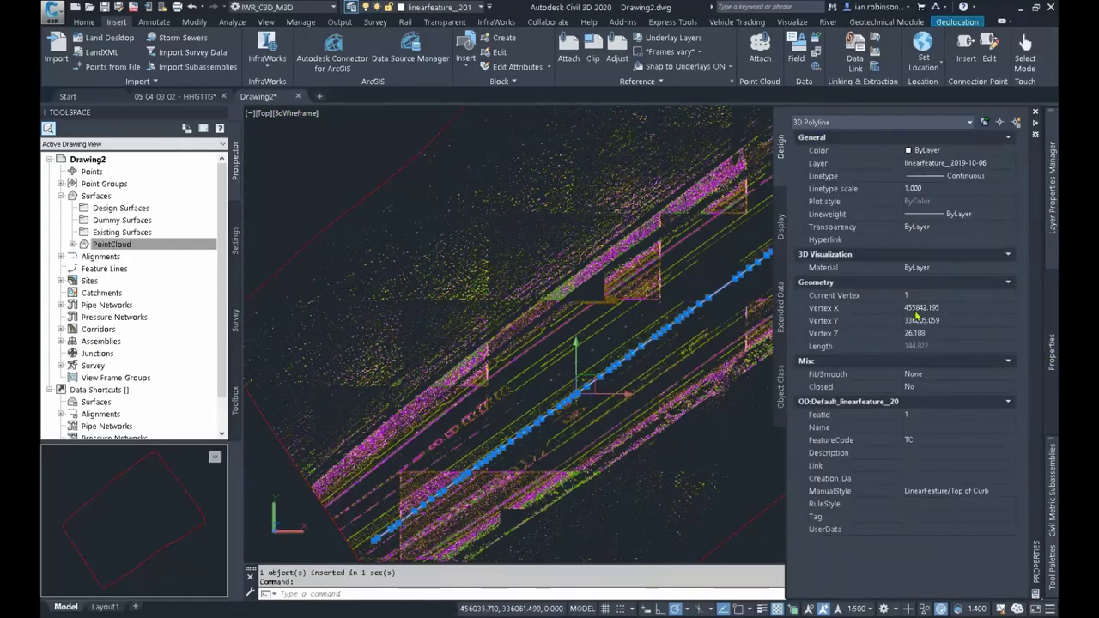
{"action": "middle_click_drag", "start_coordinate": [539, 430], "coordinate": [535, 347]}
{"action": "key", "text": "Escape"}
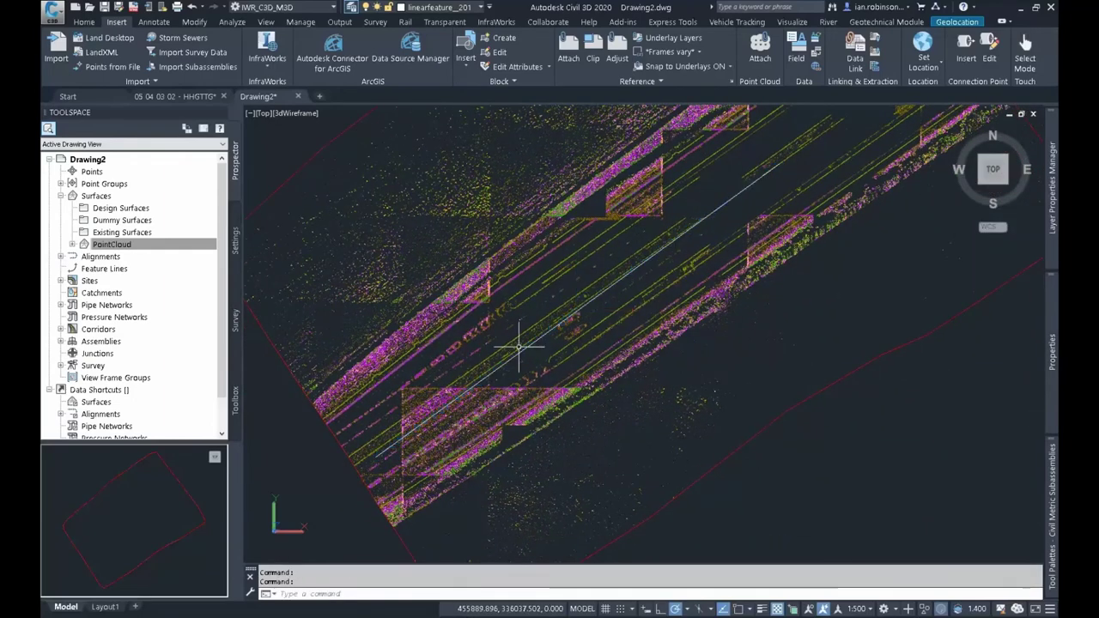
{"action": "key", "text": "Escape"}
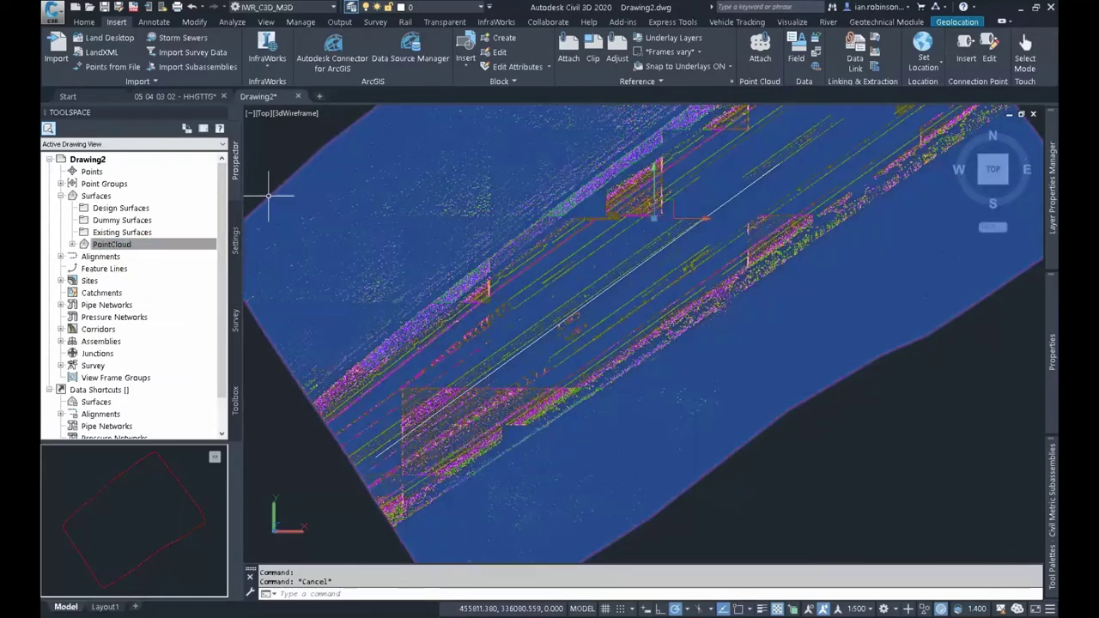
- Inspect the PointCloud surface in the Object Viewer, orbit it into a tilted 3D view, and close the viewer
{"action": "left_click", "coordinate": [273, 194]}
{"action": "right_click", "coordinate": [728, 319]}
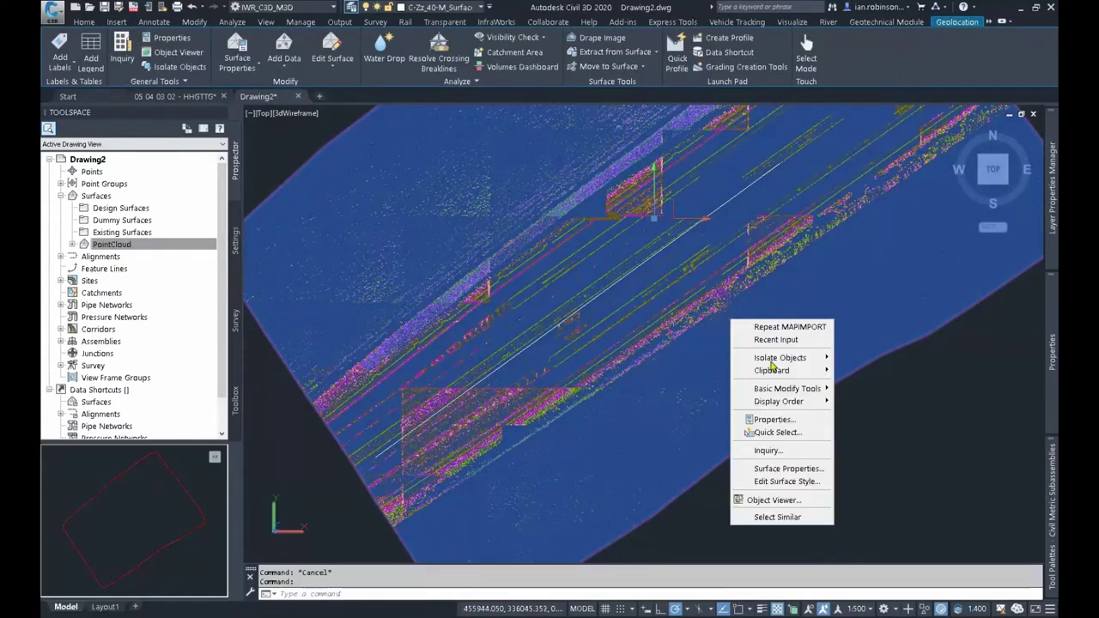
{"action": "left_click", "coordinate": [797, 505]}
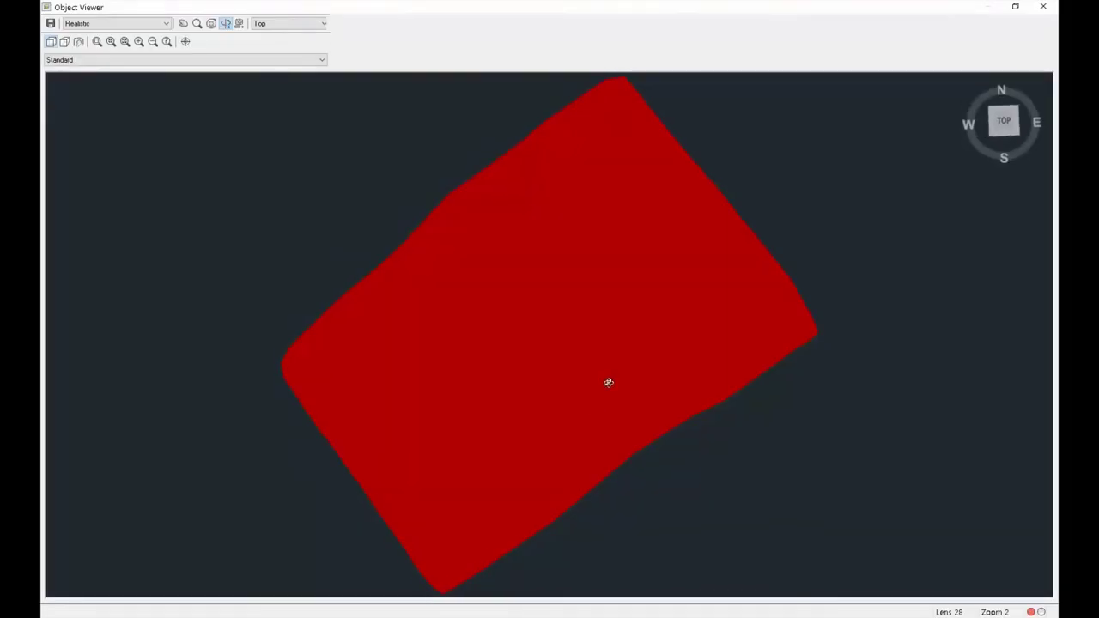
{"action": "left_click_drag", "start_coordinate": [608, 382], "coordinate": [626, 206]}
{"action": "right_click", "coordinate": [572, 357]}
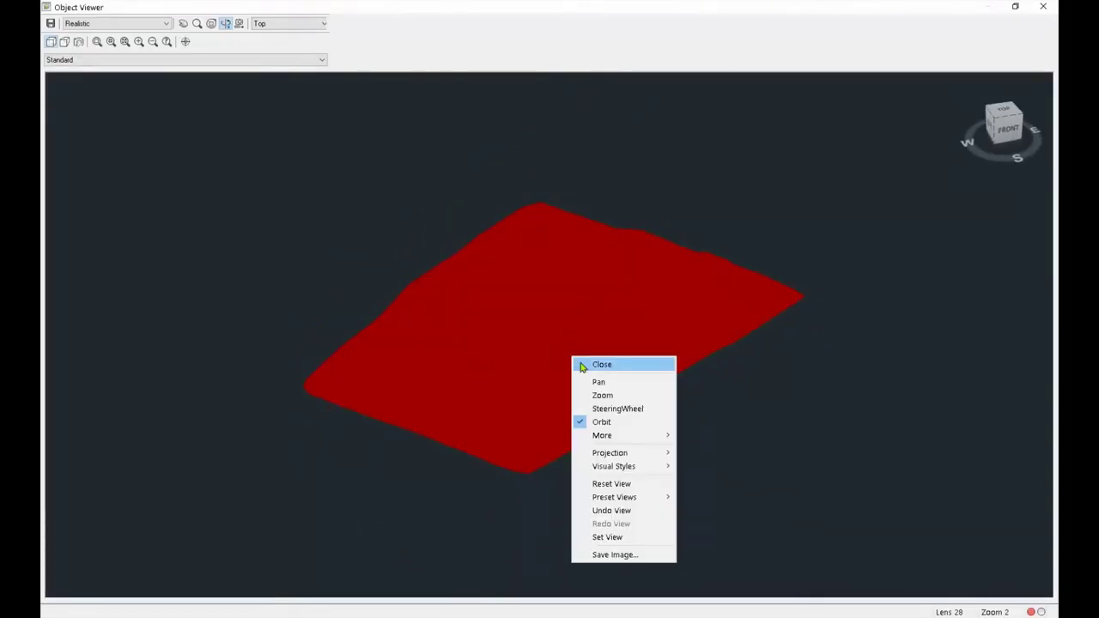
{"action": "left_click", "coordinate": [601, 365]}
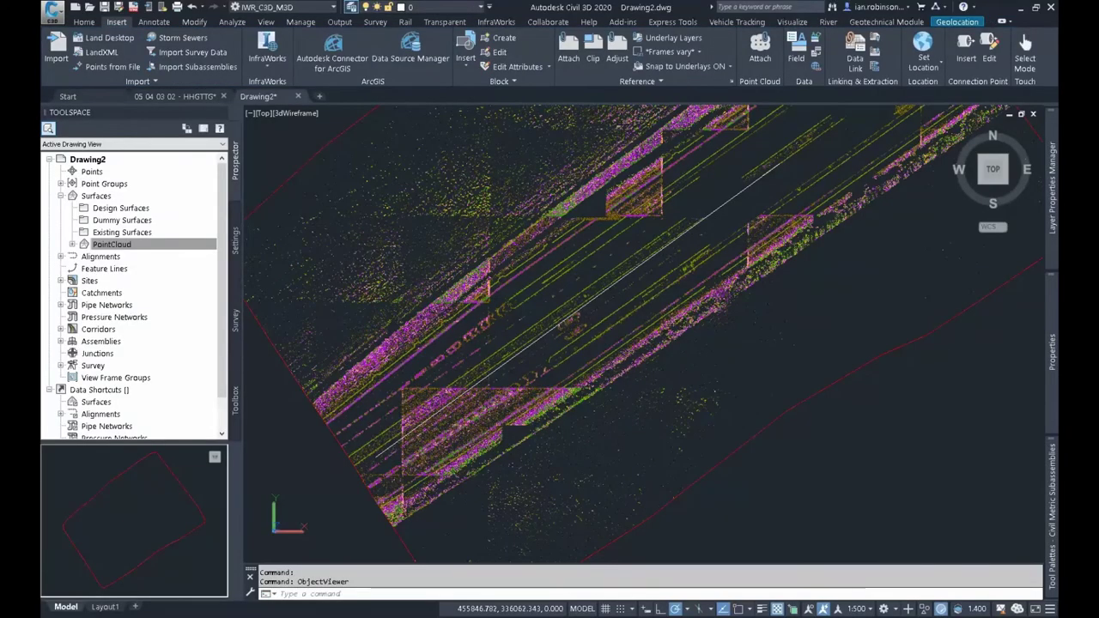
- Edit the PointCloud surface's Border style so that Triangles are visible in the Model view direction, and apply the surface properties
{"action": "right_click", "coordinate": [141, 249]}
{"action": "left_click", "coordinate": [184, 256]}
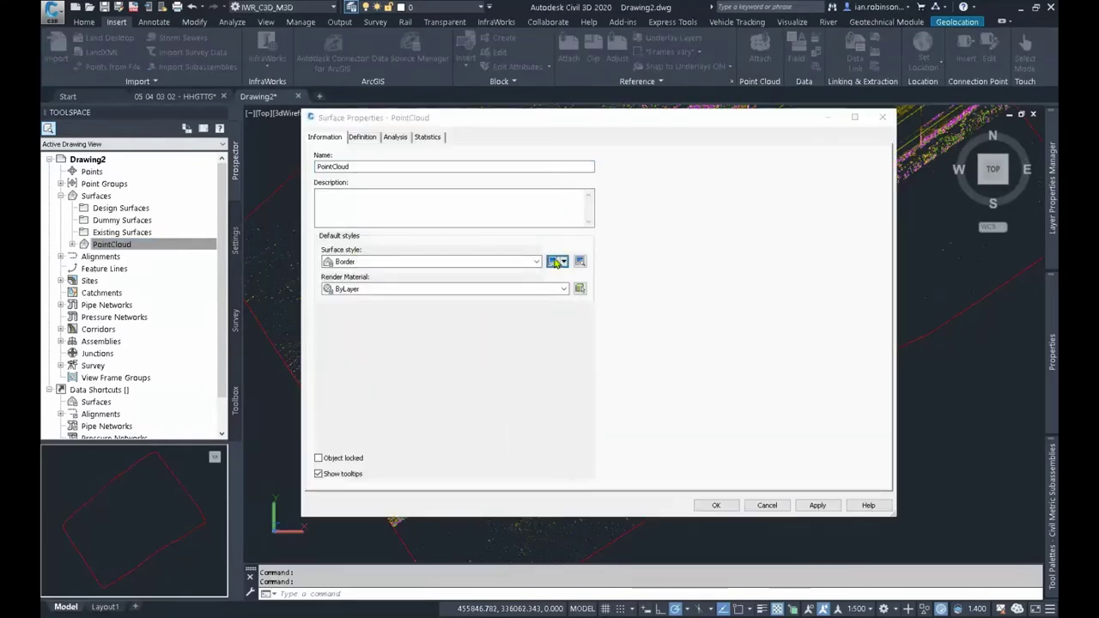
{"action": "left_click", "coordinate": [556, 262]}
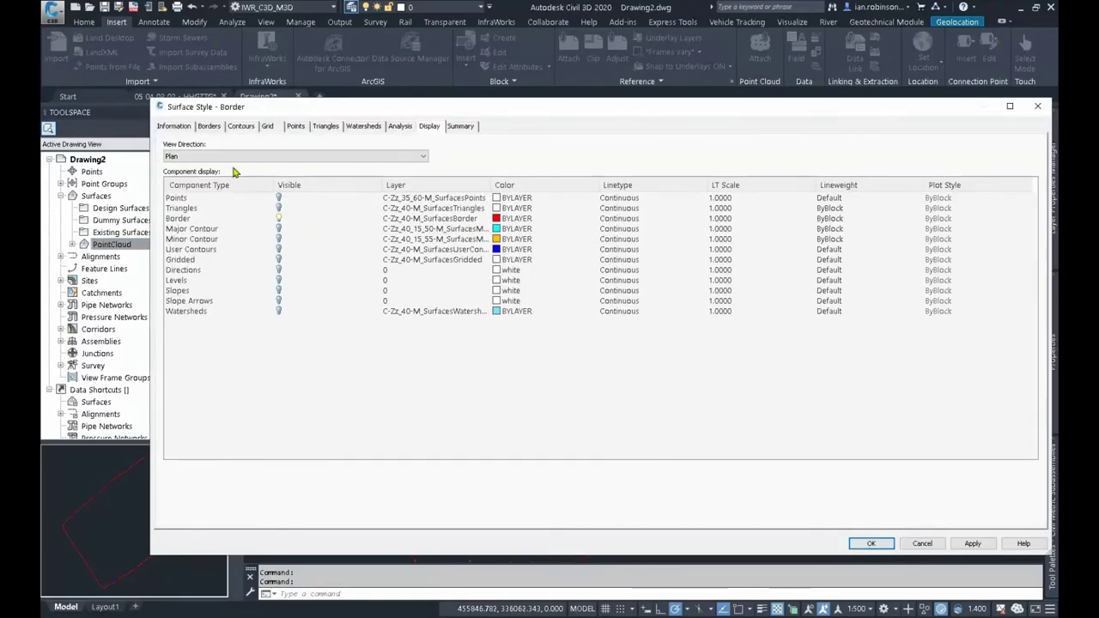
{"action": "left_click", "coordinate": [234, 156]}
{"action": "left_click", "coordinate": [227, 168]}
{"action": "left_click", "coordinate": [279, 209]}
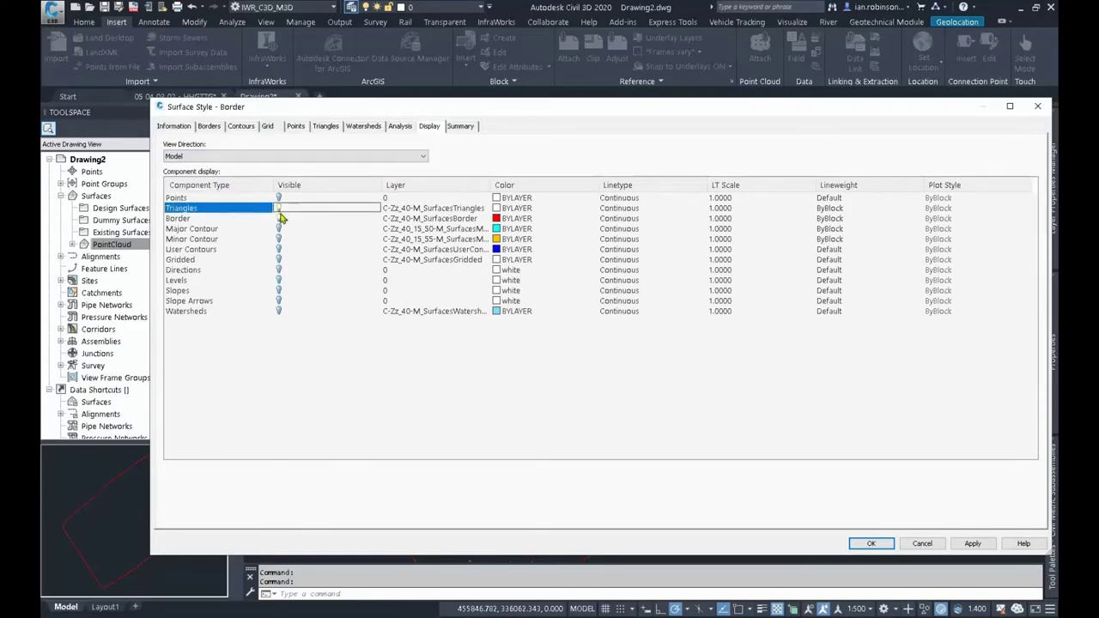
{"action": "left_click", "coordinate": [870, 543]}
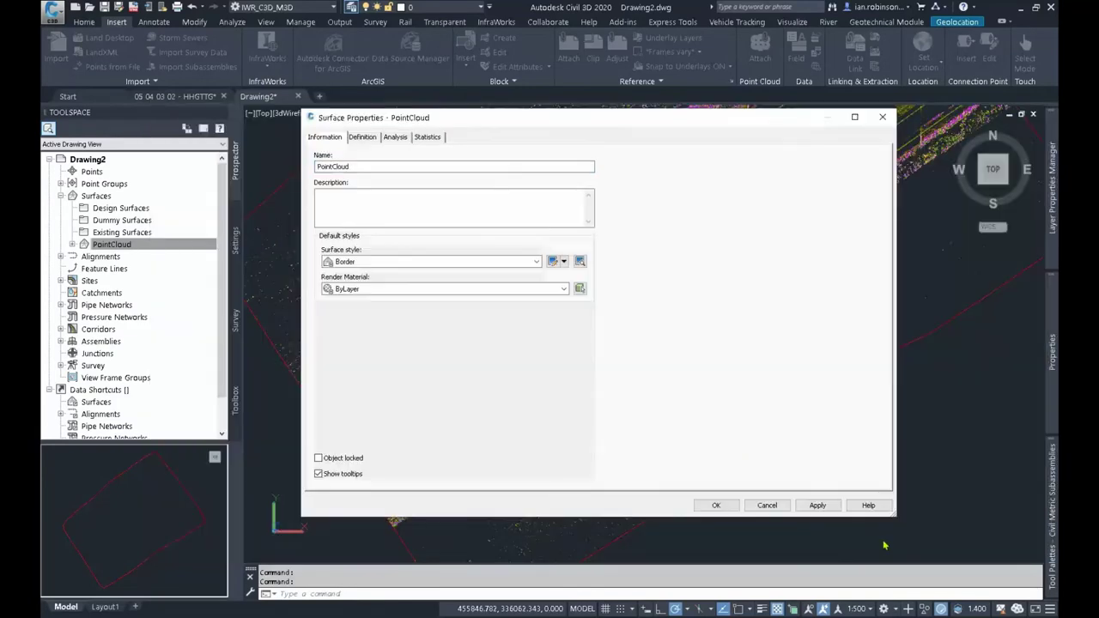
{"action": "left_click", "coordinate": [715, 505]}
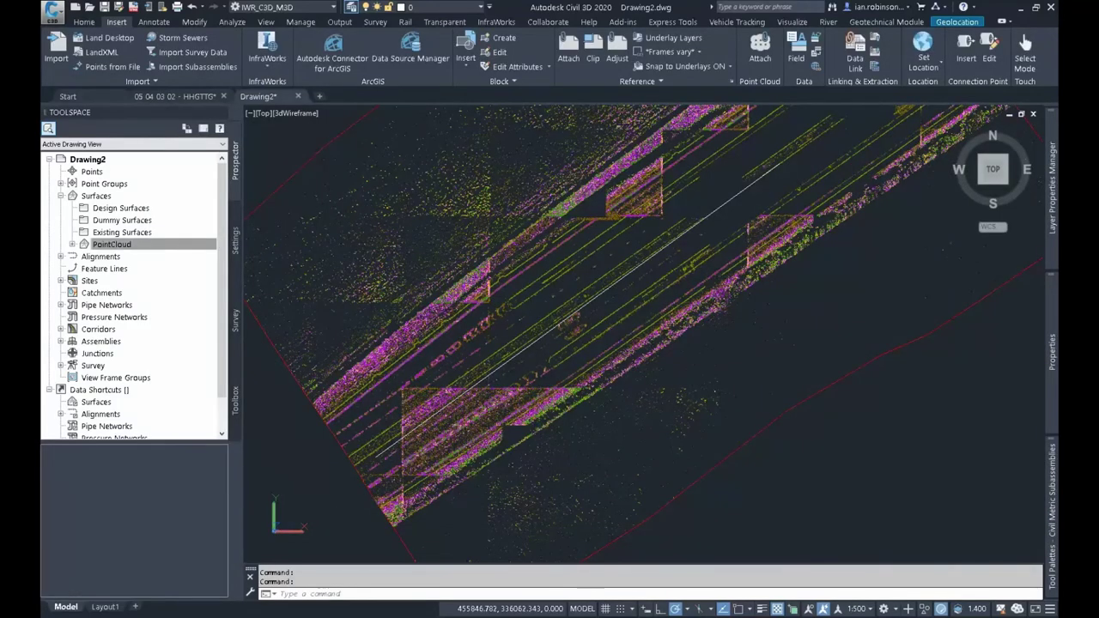
- Inspect the PointCloud surface with its triangles in the Object Viewer, orbiting it into a tilted 3D view
{"action": "left_click", "coordinate": [787, 413]}
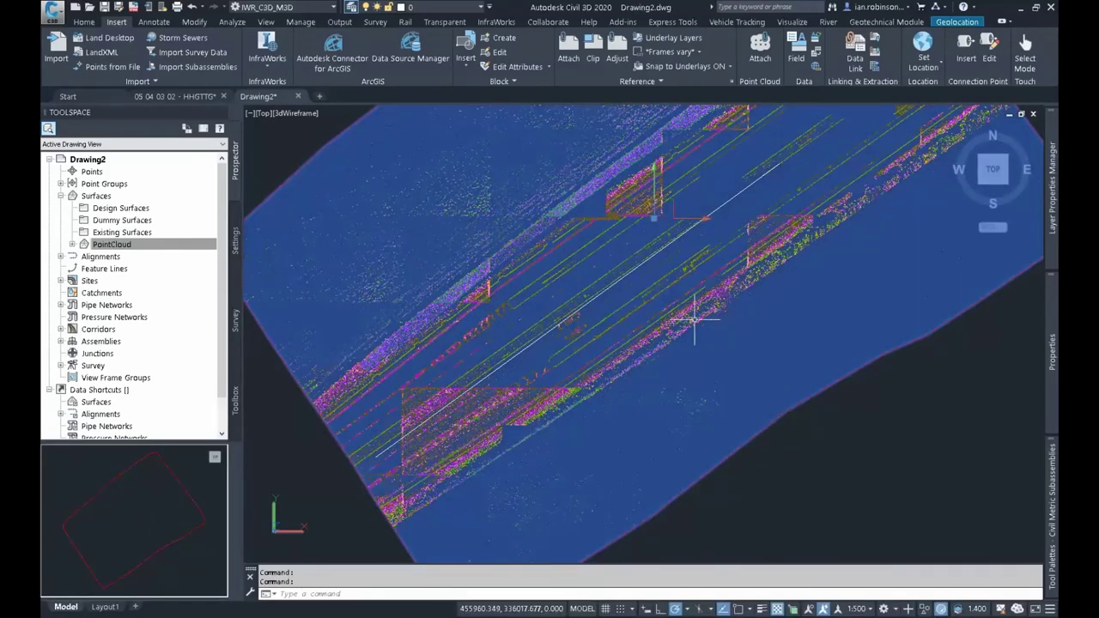
{"action": "right_click", "coordinate": [743, 316]}
{"action": "left_click", "coordinate": [797, 562]}
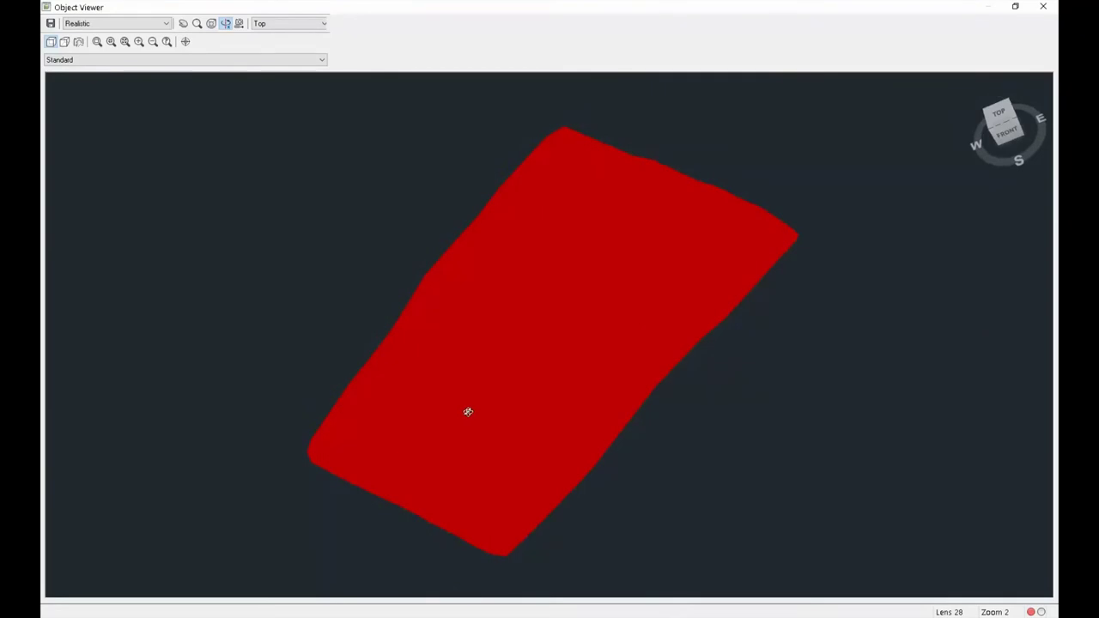
{"action": "left_click_drag", "start_coordinate": [468, 412], "coordinate": [520, 385]}
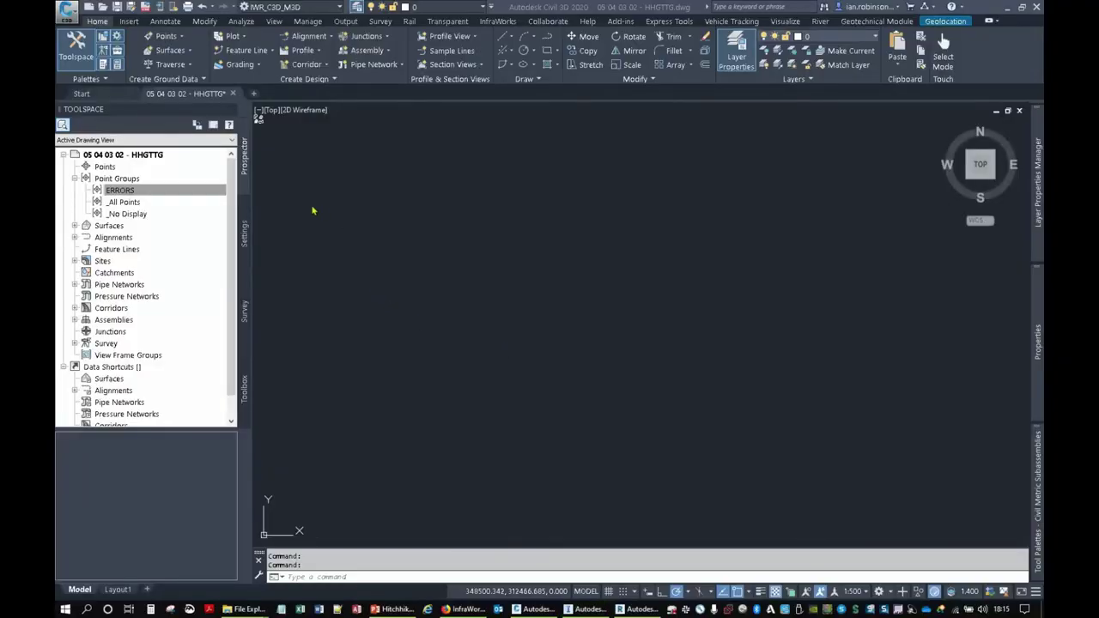
- Review the level-matching include rule in the ERRORS point group's properties and close them without changes
{"action": "right_click", "coordinate": [127, 196]}
{"action": "left_click", "coordinate": [176, 194]}
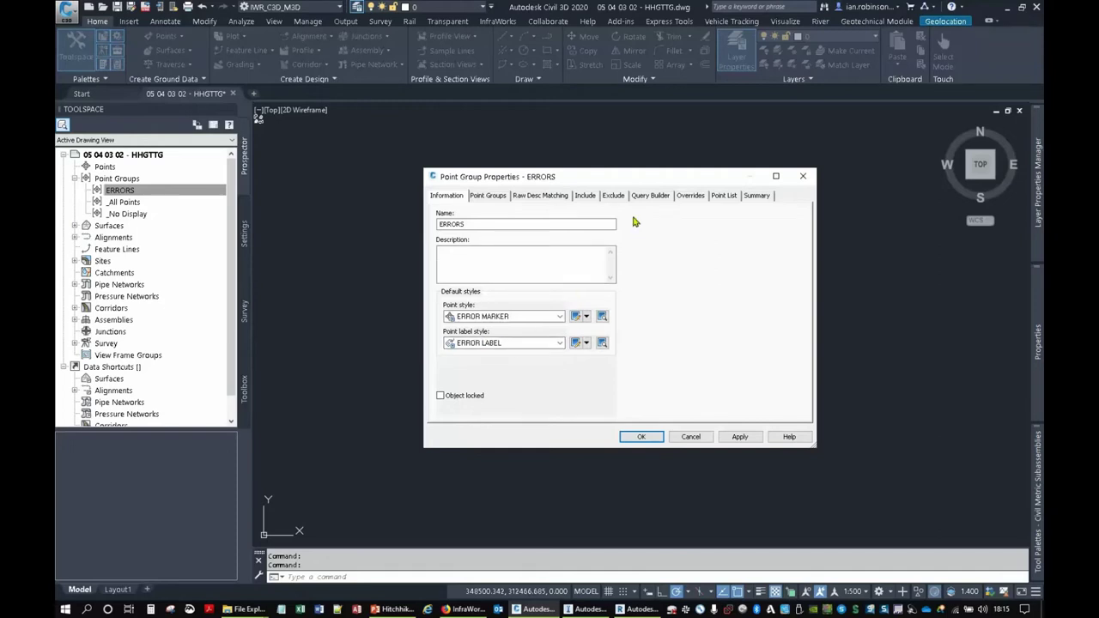
{"action": "left_click", "coordinate": [590, 197]}
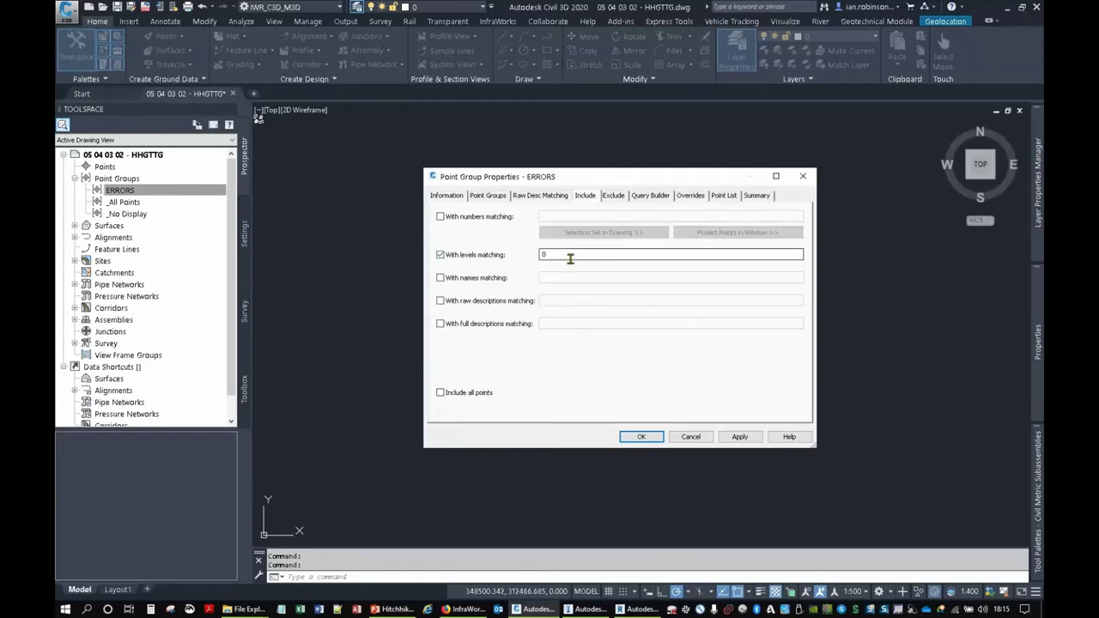
{"action": "left_click", "coordinate": [690, 437]}
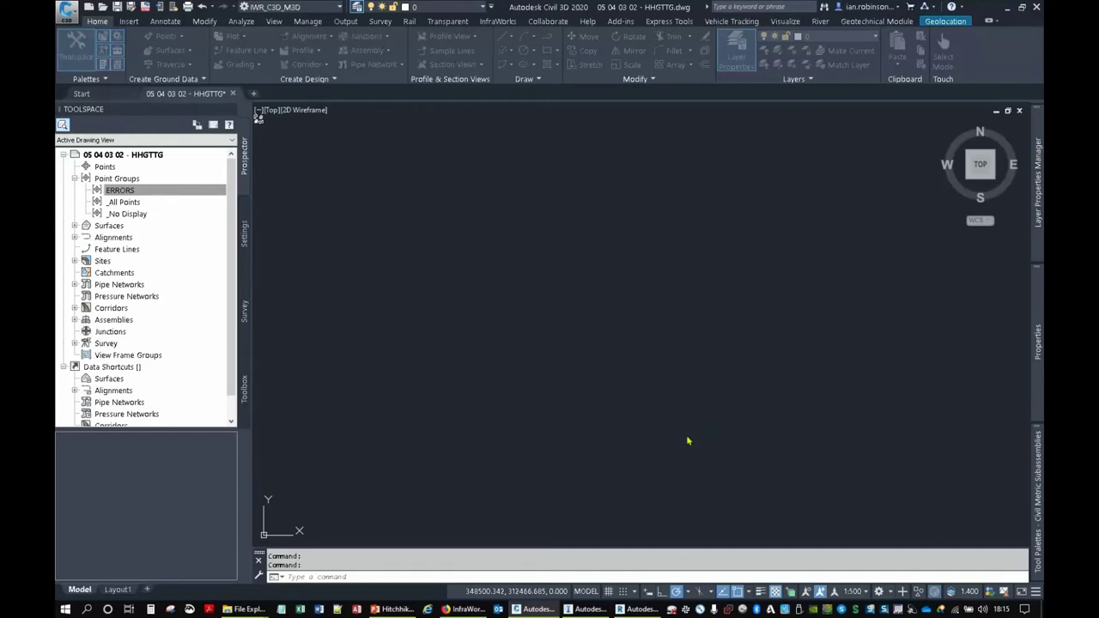
- Start a point import with the point creation tools and add the survey file 882gpsfillin.csv
{"action": "left_click", "coordinate": [165, 35]}
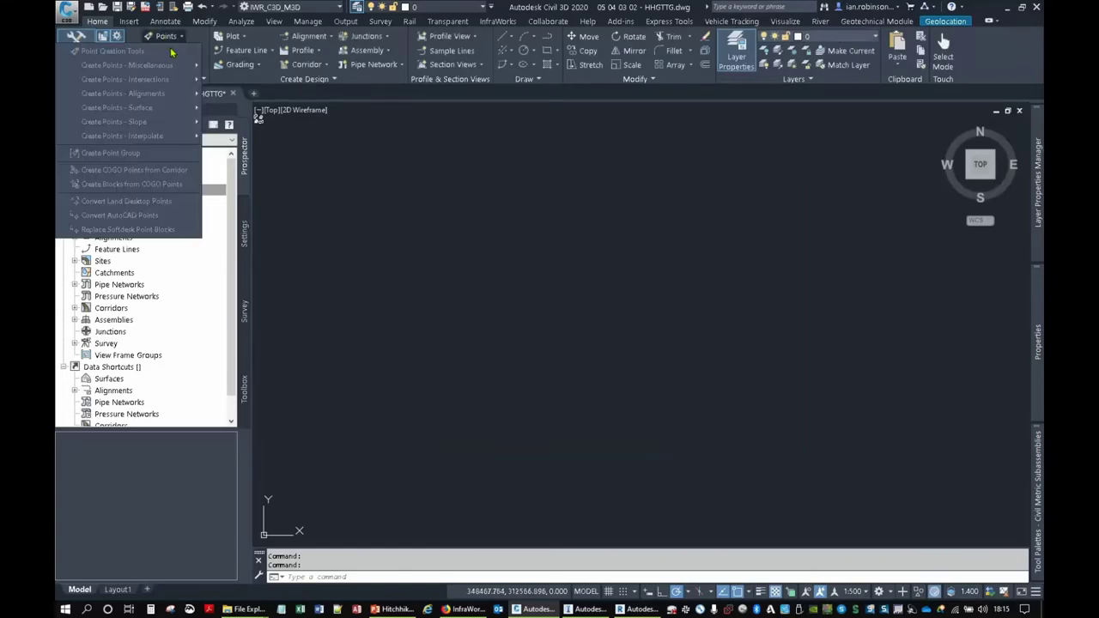
{"action": "left_click", "coordinate": [103, 49]}
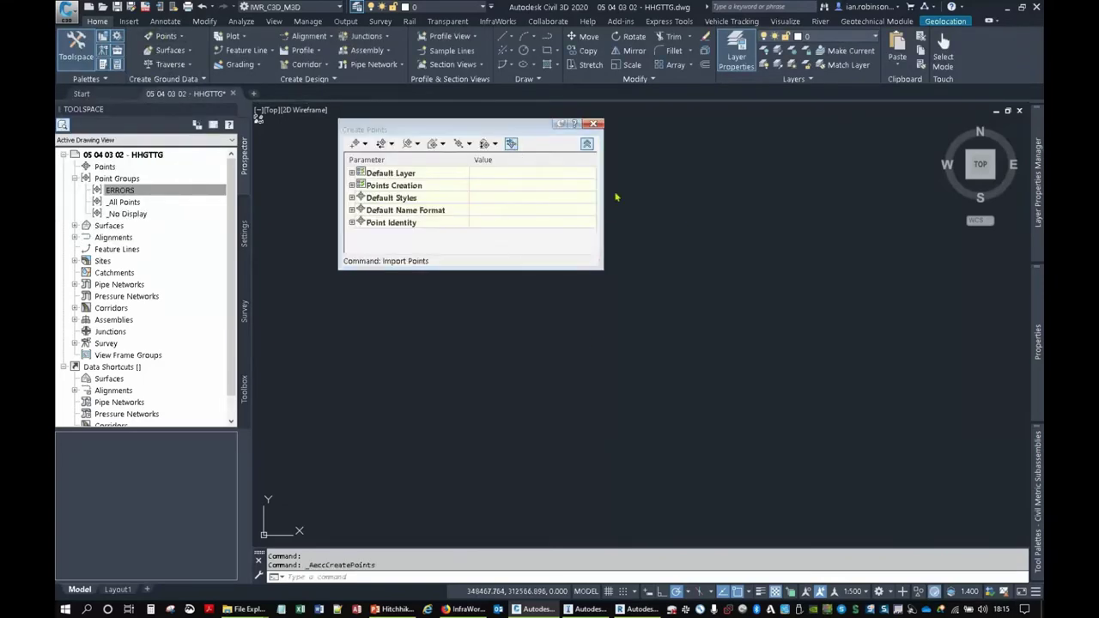
{"action": "left_click", "coordinate": [511, 144]}
{"action": "left_click", "coordinate": [965, 137]}
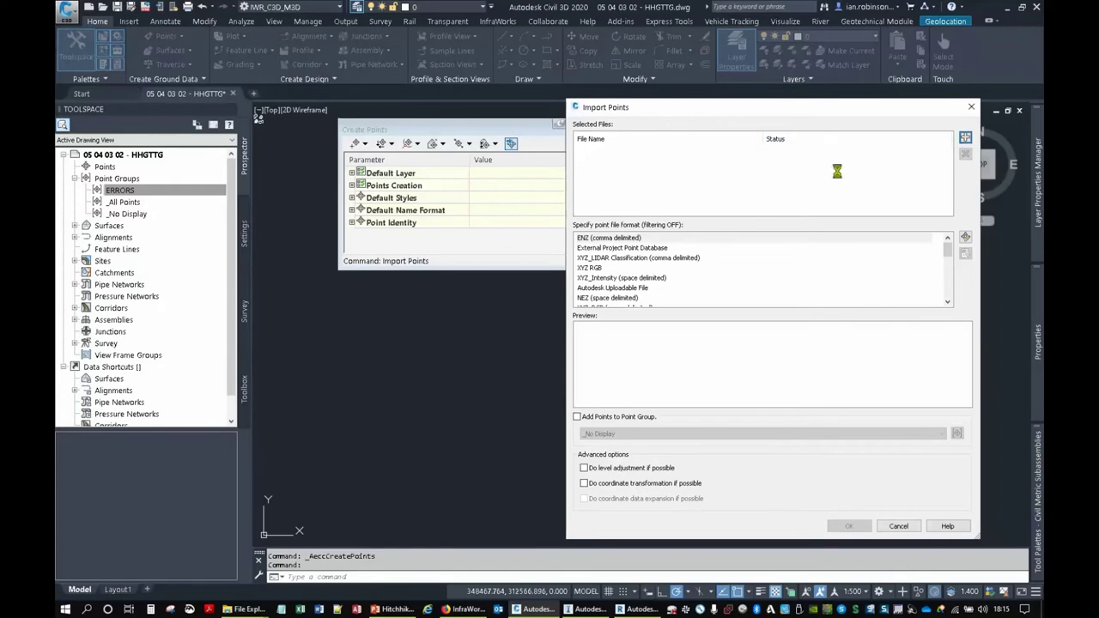
{"action": "left_click", "coordinate": [477, 221]}
{"action": "left_click", "coordinate": [706, 416]}
- Import the points using the PNEZD (comma delimited) file format and close the point creation tools
{"action": "scroll", "coordinate": [622, 277], "scroll_direction": "down", "scroll_amount": 2}
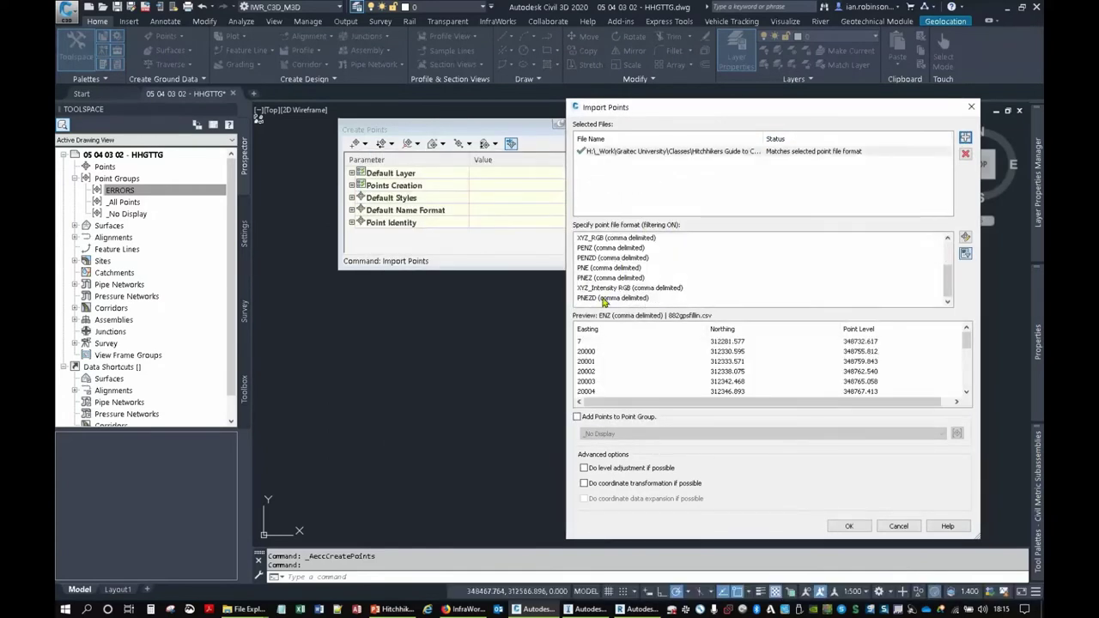
{"action": "left_click", "coordinate": [608, 298]}
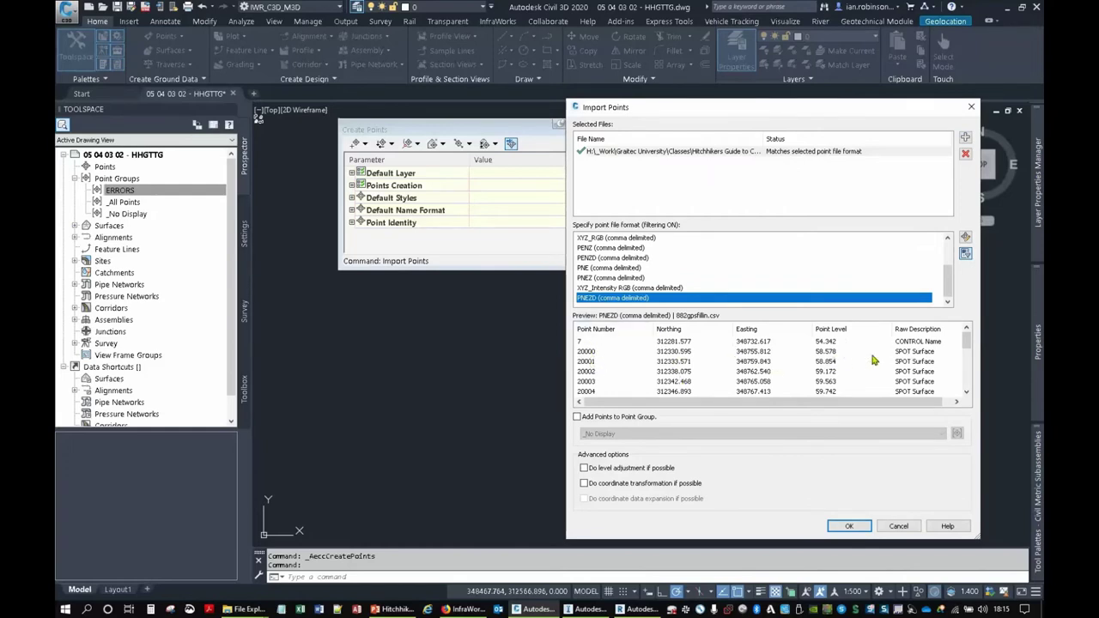
{"action": "left_click", "coordinate": [848, 525]}
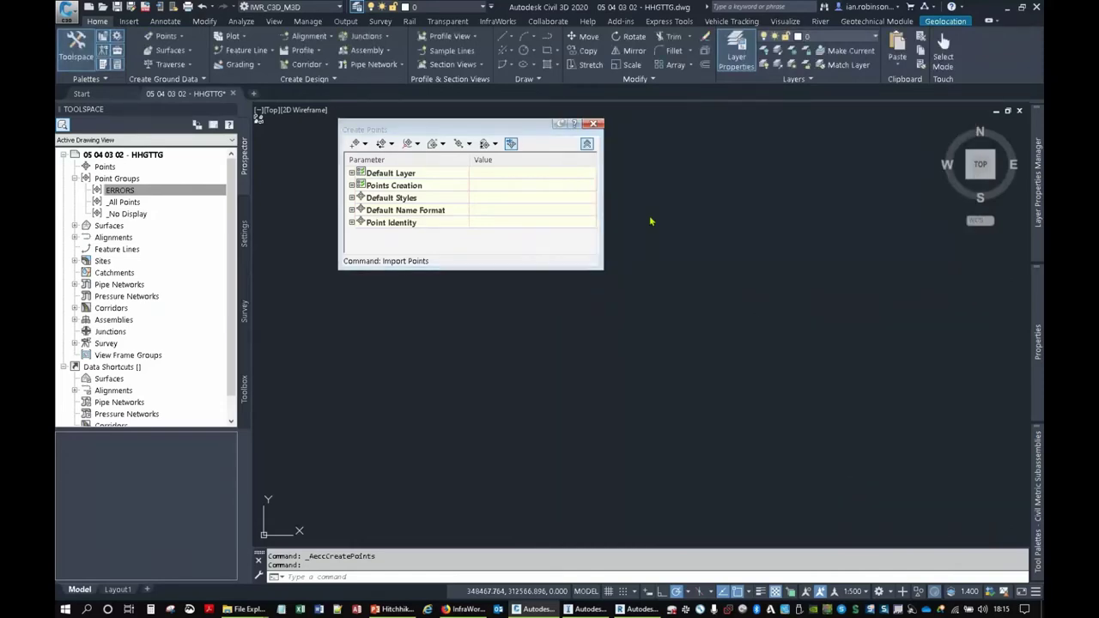
{"action": "left_click", "coordinate": [593, 127]}
- Update the ERRORS point group and inspect a flagged level error point in the drawing
{"action": "left_click", "coordinate": [125, 190]}
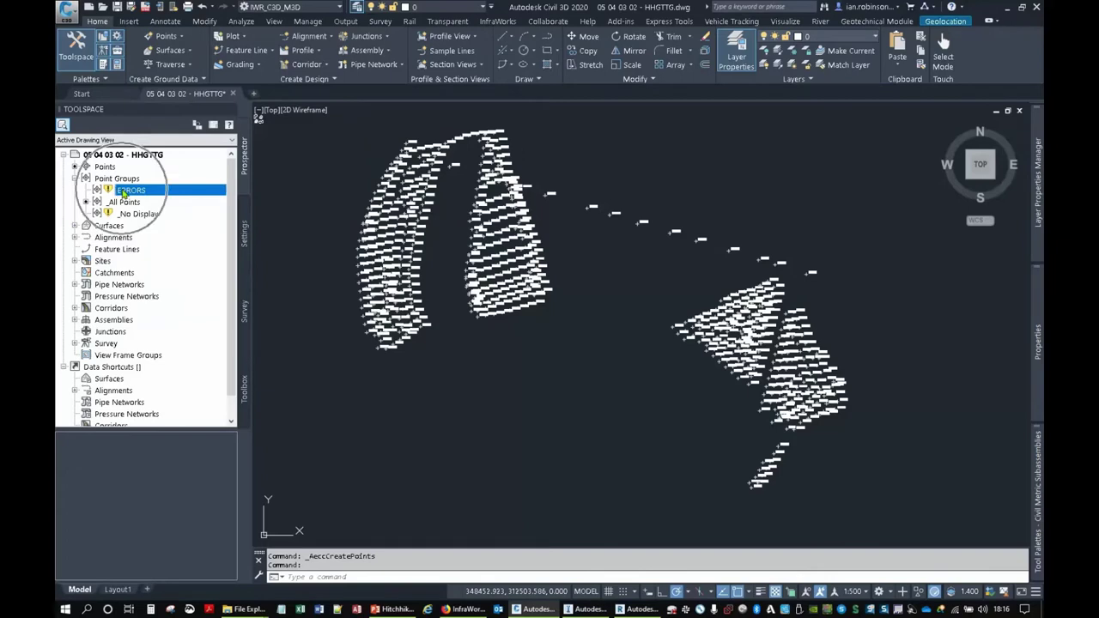
{"action": "right_click", "coordinate": [125, 190]}
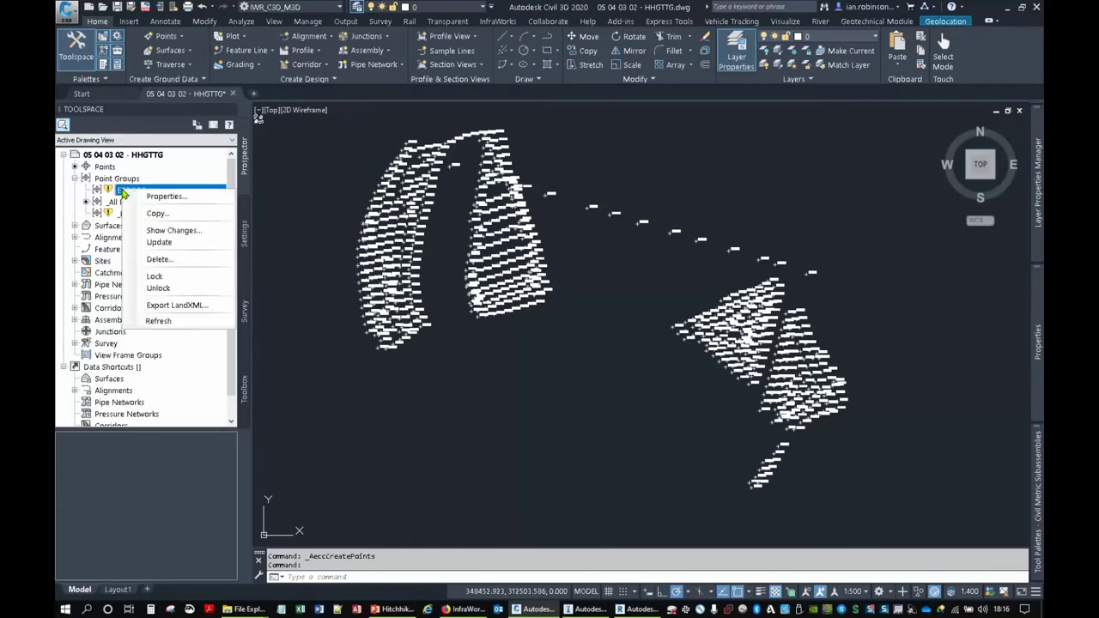
{"action": "left_click", "coordinate": [151, 243]}
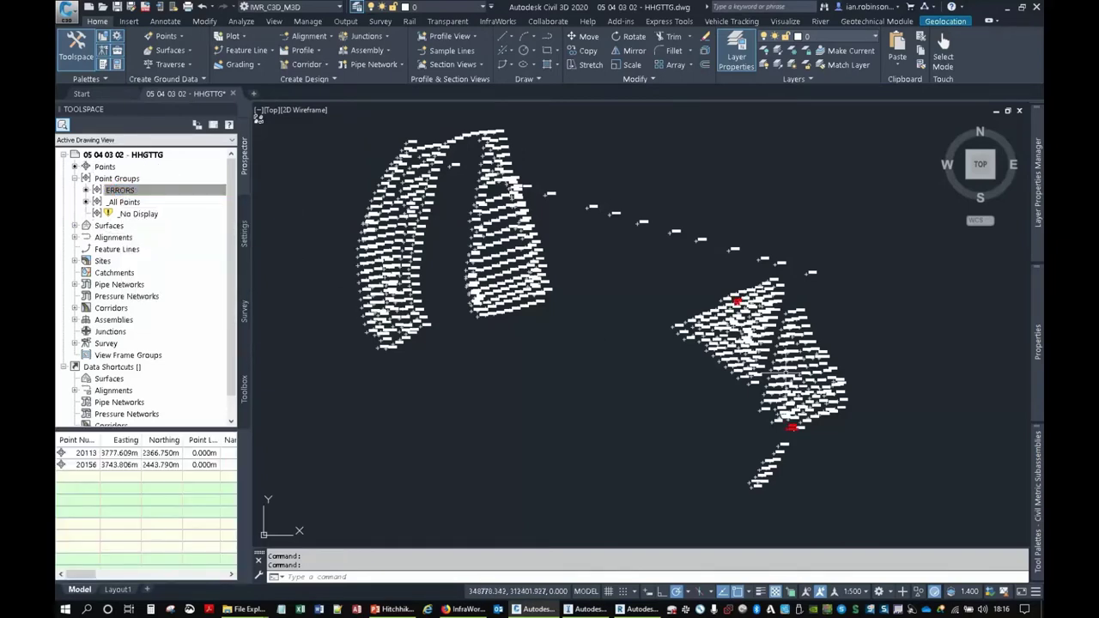
{"action": "scroll", "coordinate": [722, 376], "scroll_direction": "up", "scroll_amount": 6}
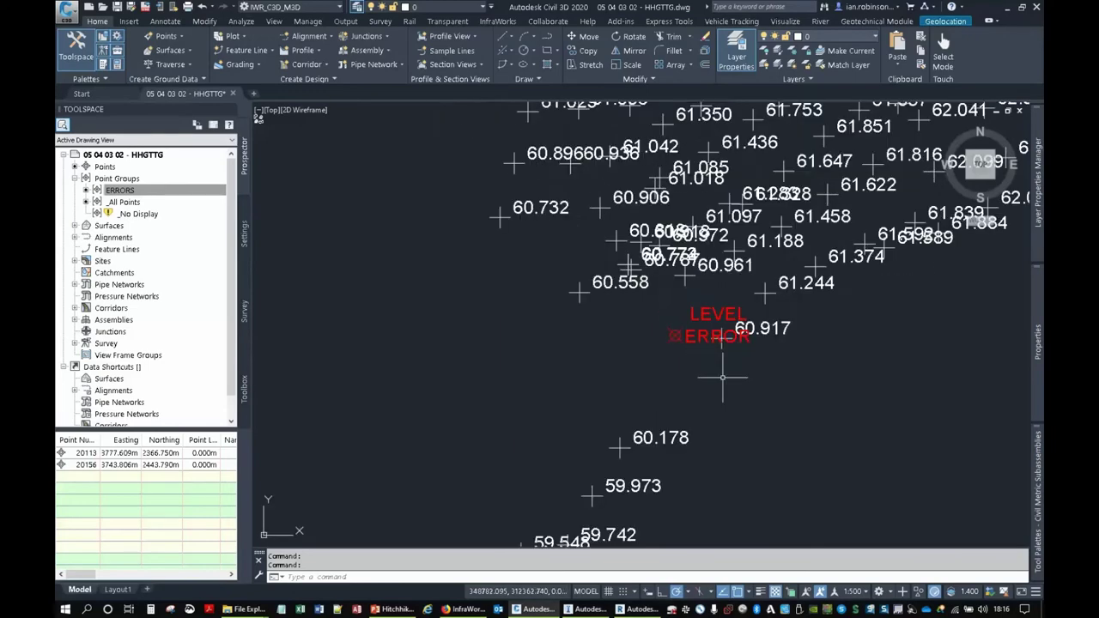
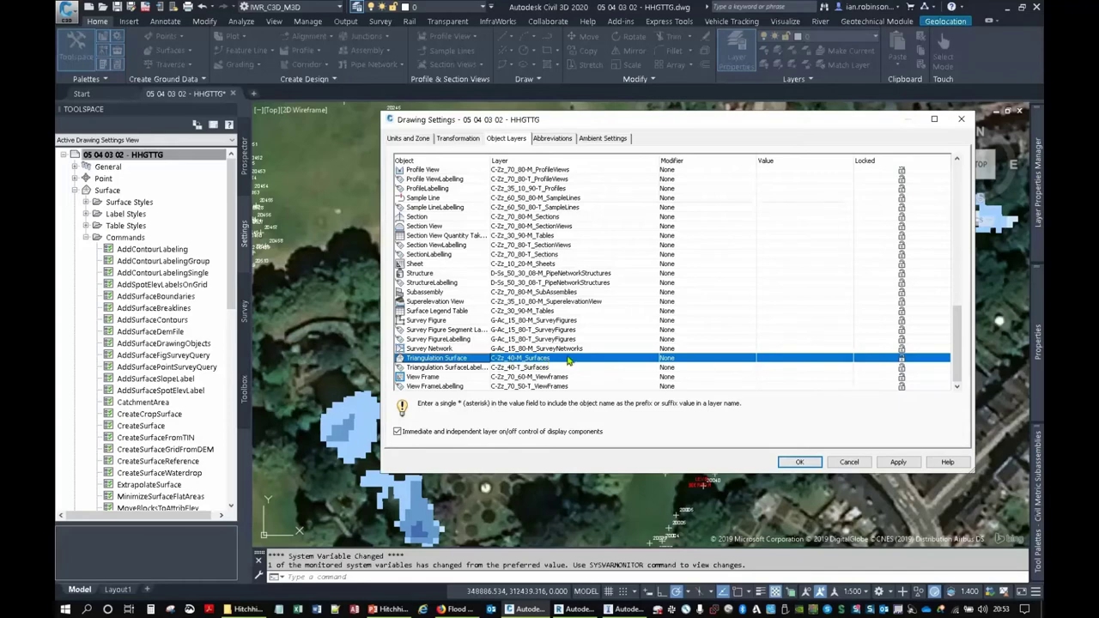
- Give the Triangulation Surface object layer a Suffix modifier with the value _* in the drawing settings
{"action": "left_click", "coordinate": [671, 360]}
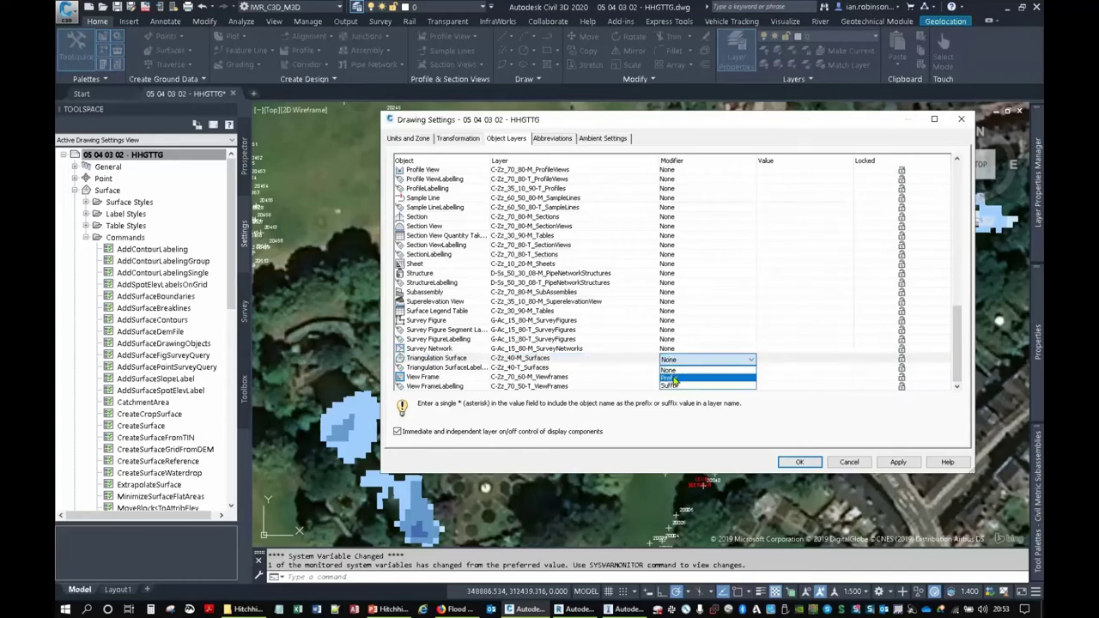
{"action": "left_click", "coordinate": [675, 387]}
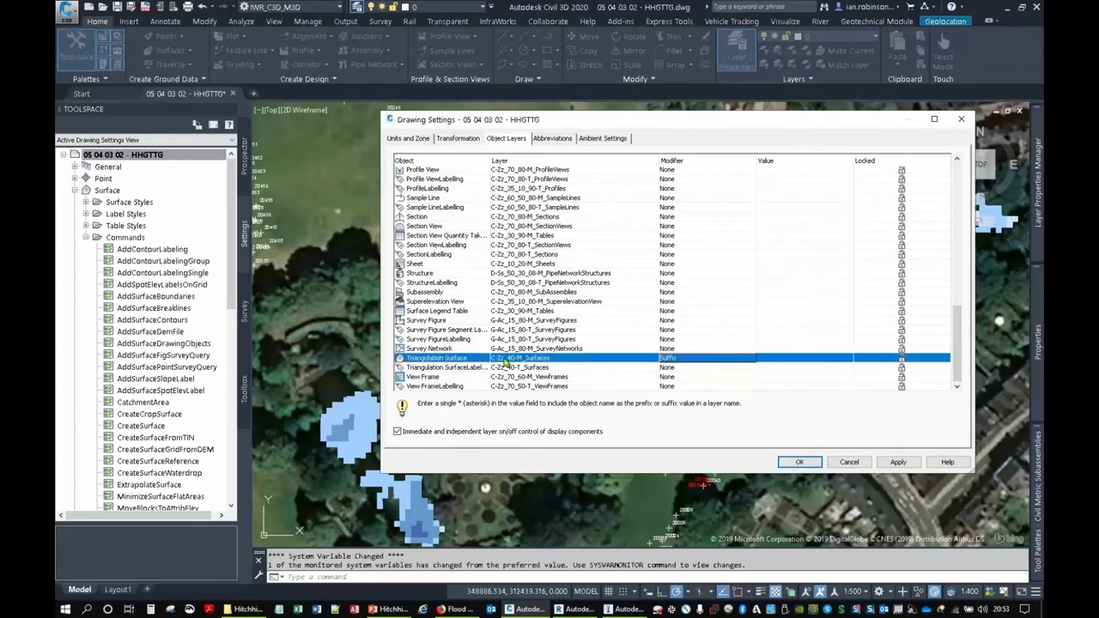
{"action": "left_click", "coordinate": [775, 359]}
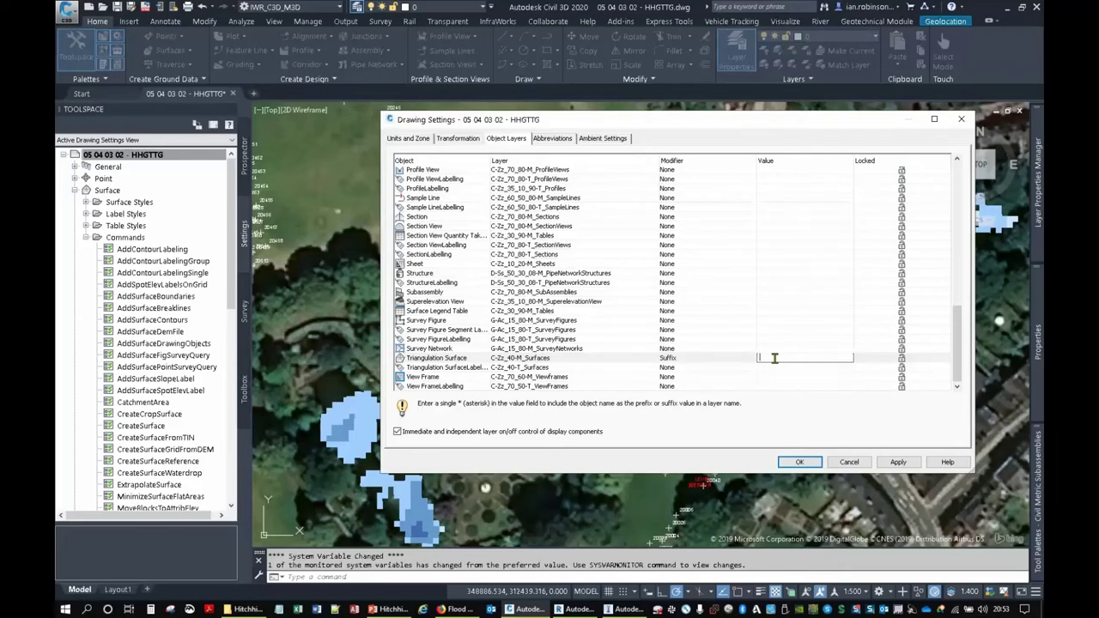
{"action": "type", "text": "_*"}
{"action": "left_click", "coordinate": [622, 283]}
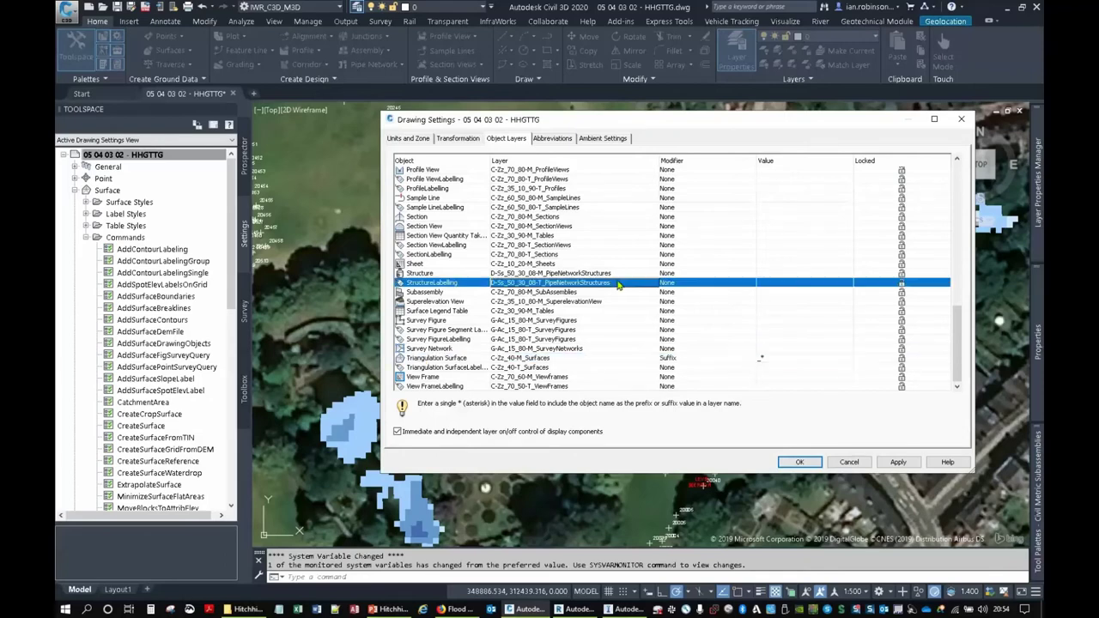
- Give the Feature Line object layer a Suffix modifier with the value _* and accept the drawing settings
{"action": "scroll", "coordinate": [620, 284], "scroll_direction": "up", "scroll_amount": 10}
{"action": "scroll", "coordinate": [619, 283], "scroll_direction": "up", "scroll_amount": 5}
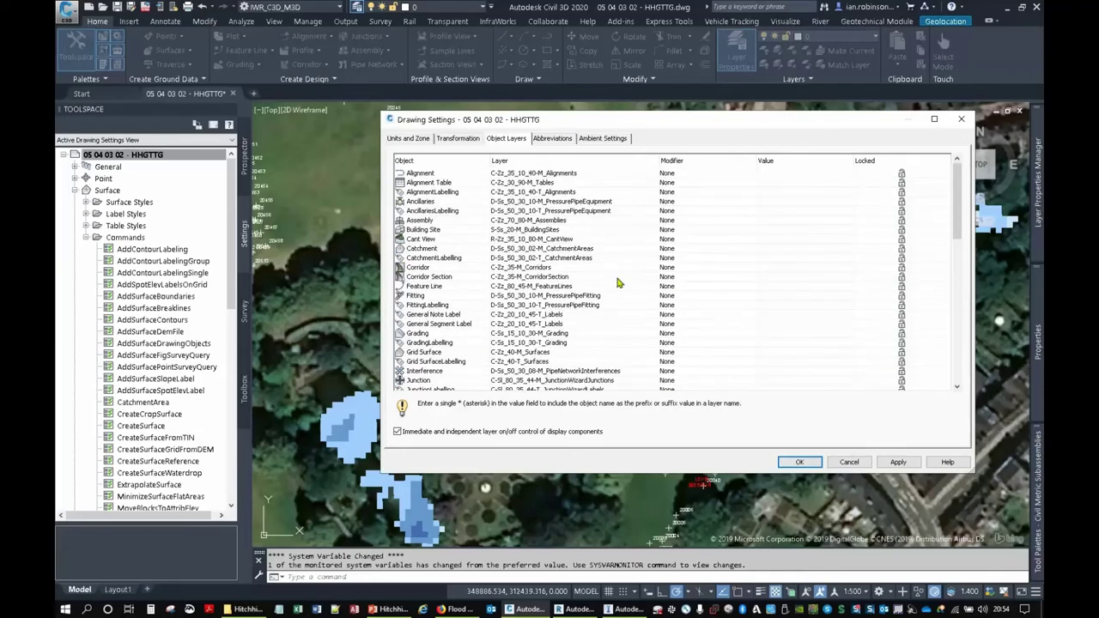
{"action": "left_click", "coordinate": [423, 288]}
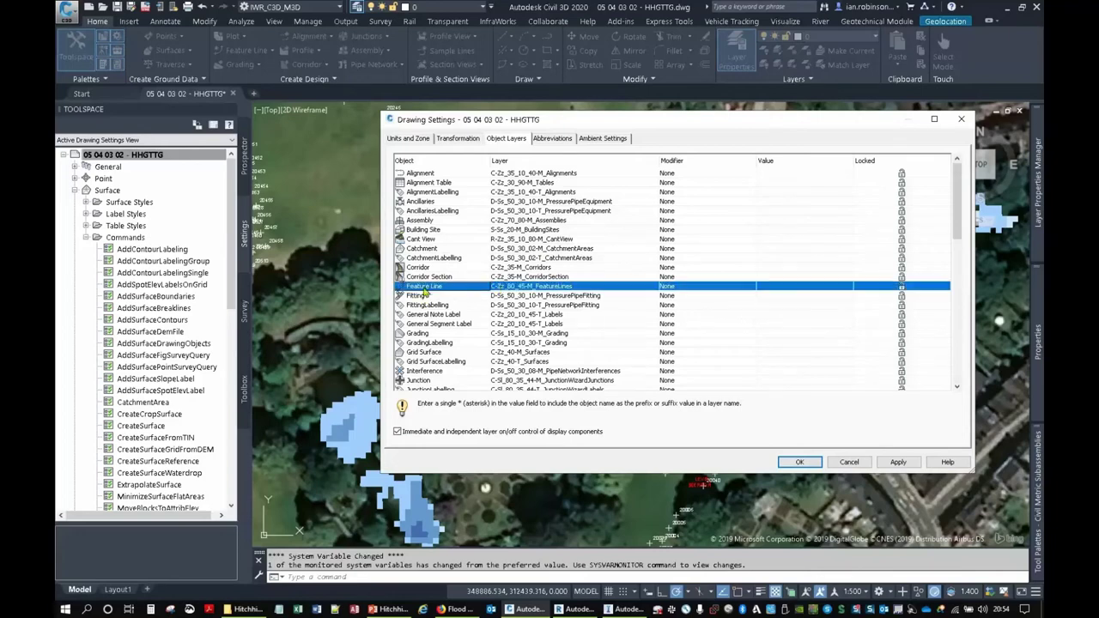
{"action": "left_click", "coordinate": [693, 288]}
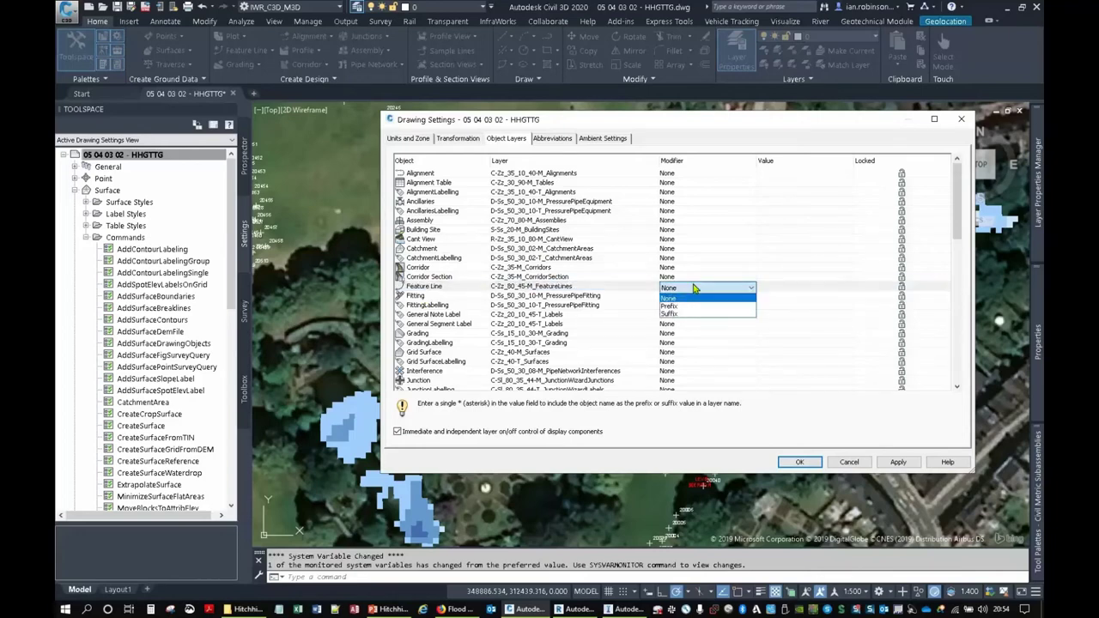
{"action": "left_click", "coordinate": [683, 316]}
{"action": "left_click", "coordinate": [786, 285]}
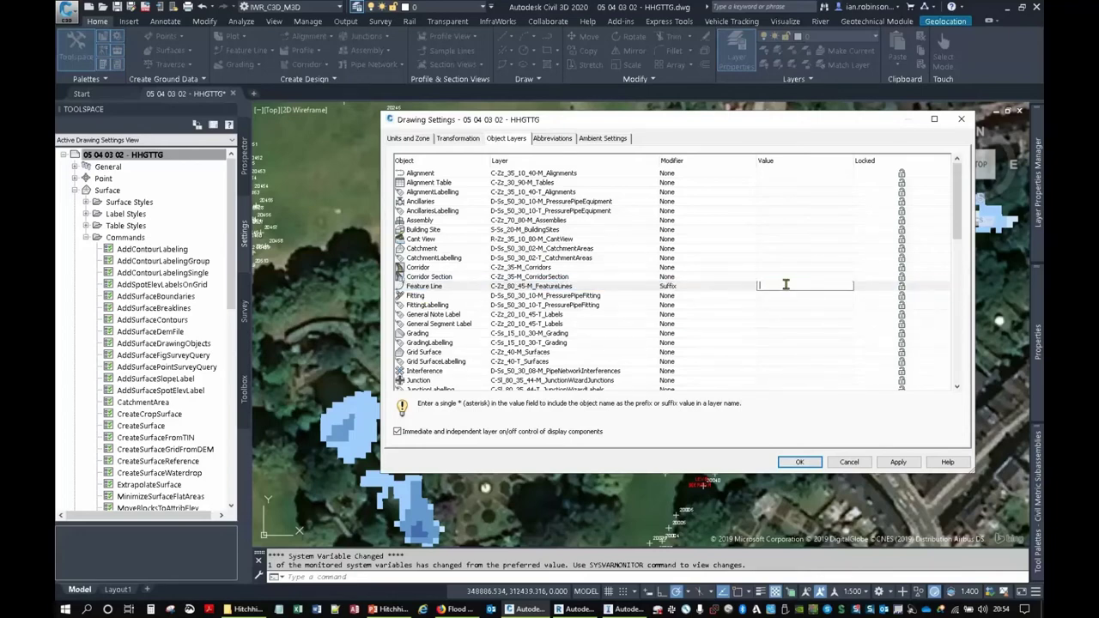
{"action": "type", "text": "_*"}
{"action": "left_click", "coordinate": [799, 462]}
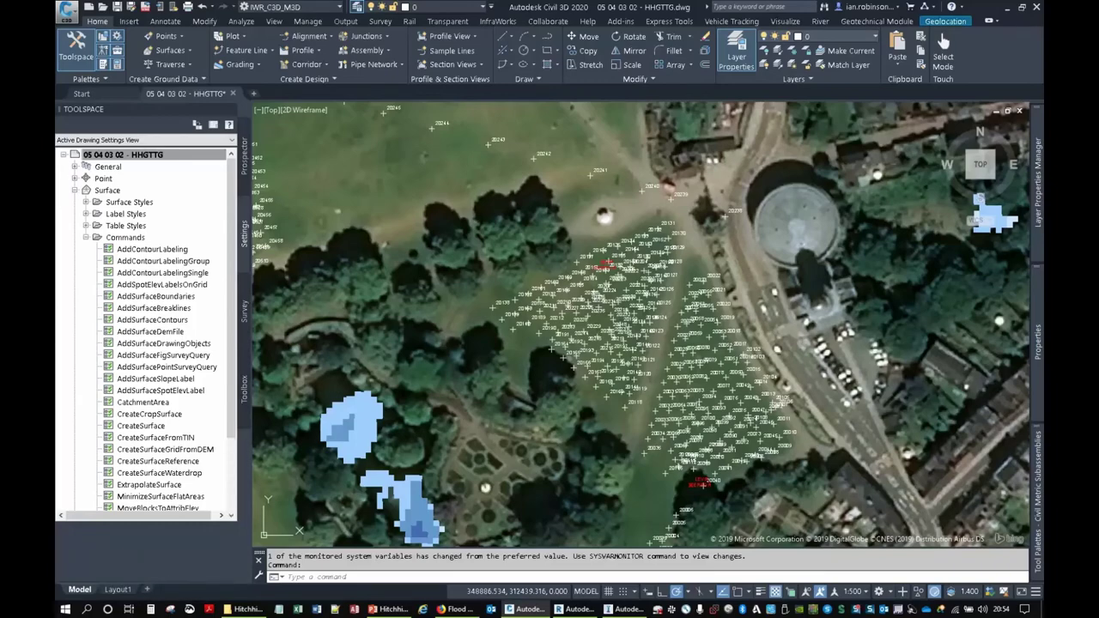
{"action": "left_click", "coordinate": [246, 170]}
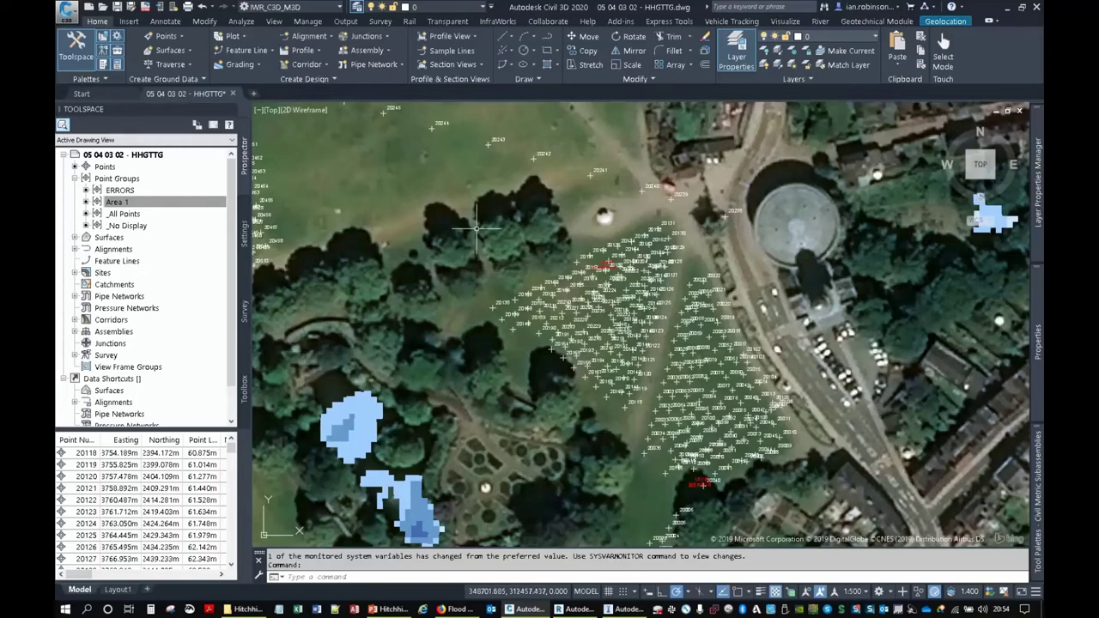
{"action": "type", "text": "PL"}
{"action": "key", "text": "Return"}
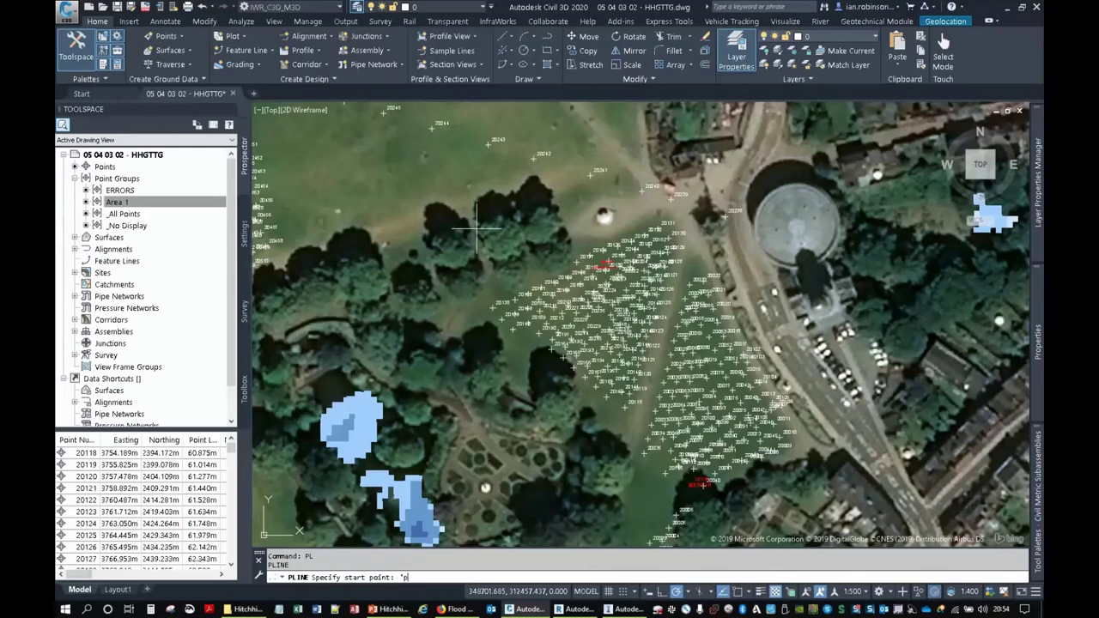
{"action": "type", "text": "'pn"}
{"action": "key", "text": "Return"}
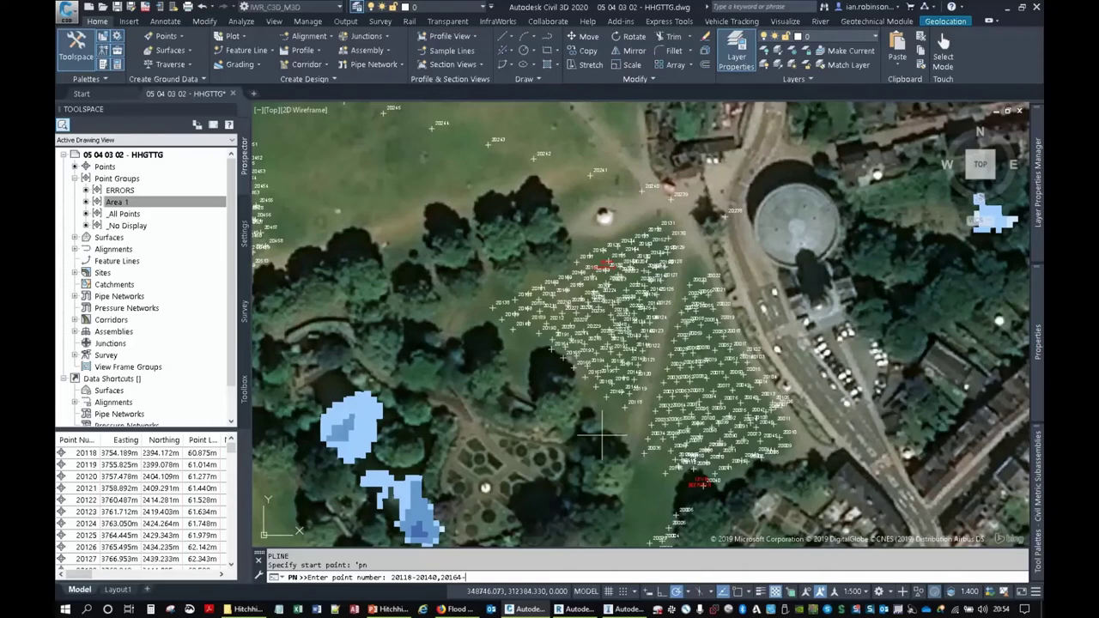
{"action": "type", "text": "20169"}
{"action": "key", "text": "Return"}
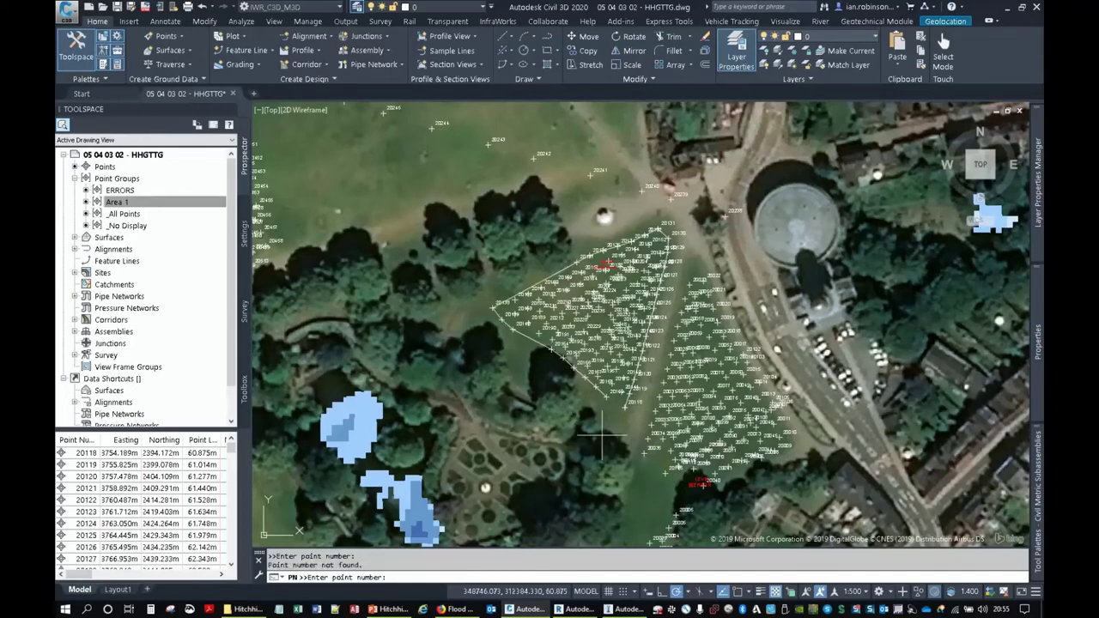
{"action": "key", "text": "Return"}
{"action": "type", "text": "c"}
{"action": "key", "text": "Return"}
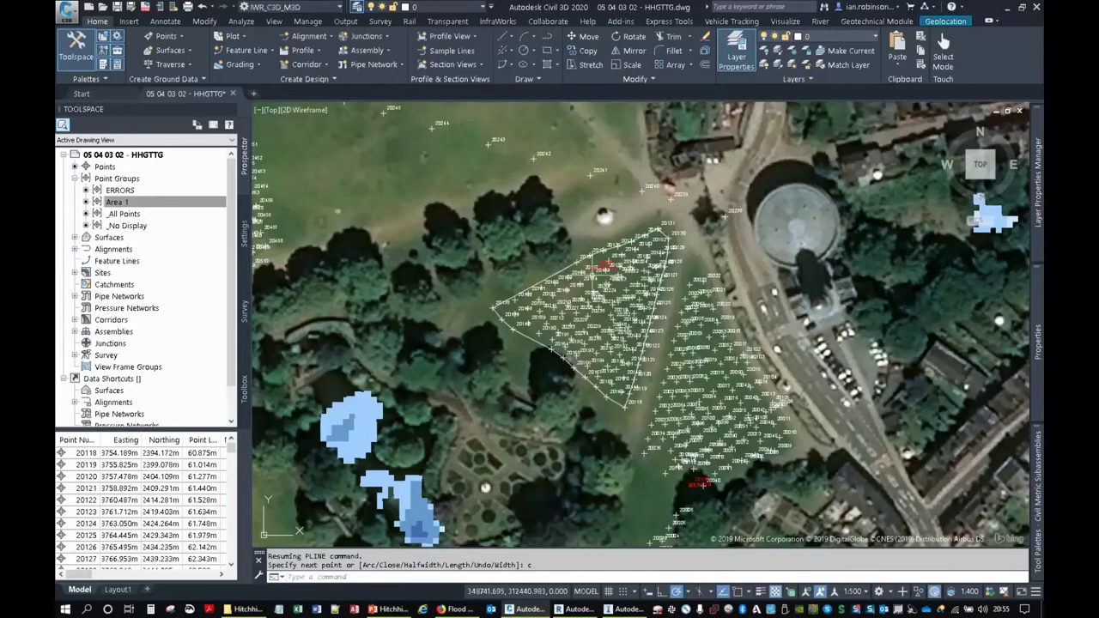
- Start creating a feature line from objects, using the closed boundary polyline around the Area 1 points
{"action": "scroll", "coordinate": [555, 294], "scroll_direction": "up", "scroll_amount": 2}
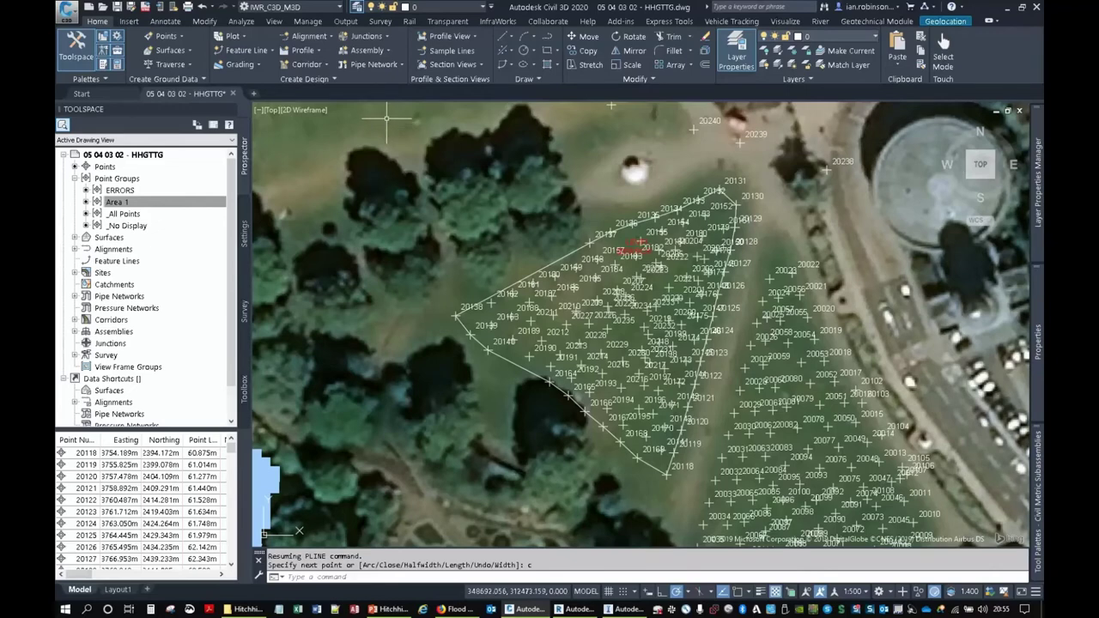
{"action": "left_click", "coordinate": [257, 50]}
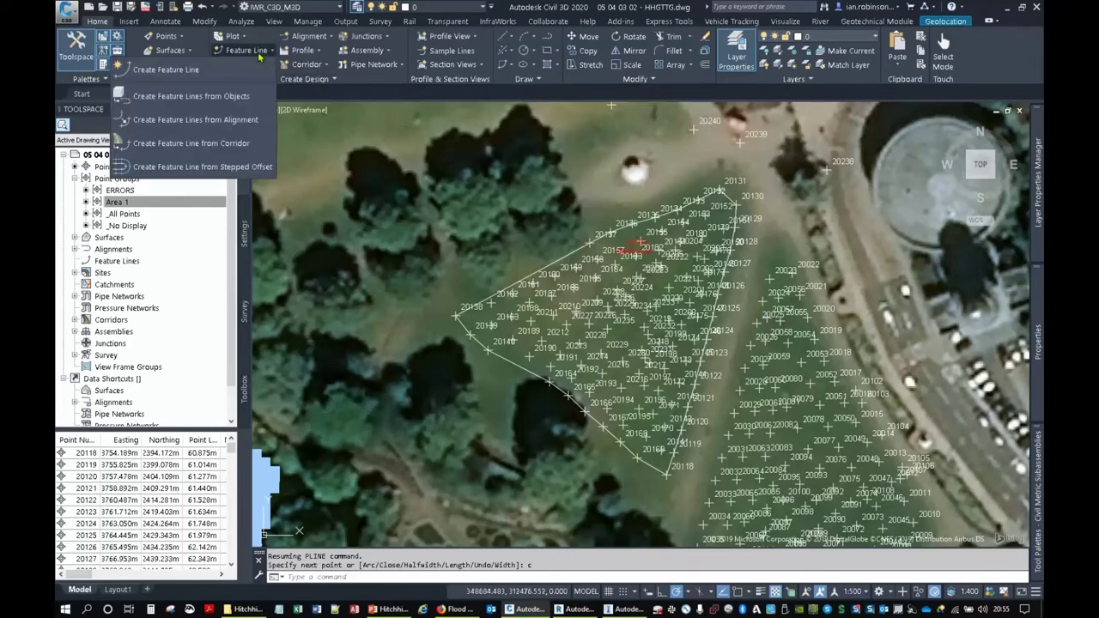
{"action": "key", "text": "Return"}
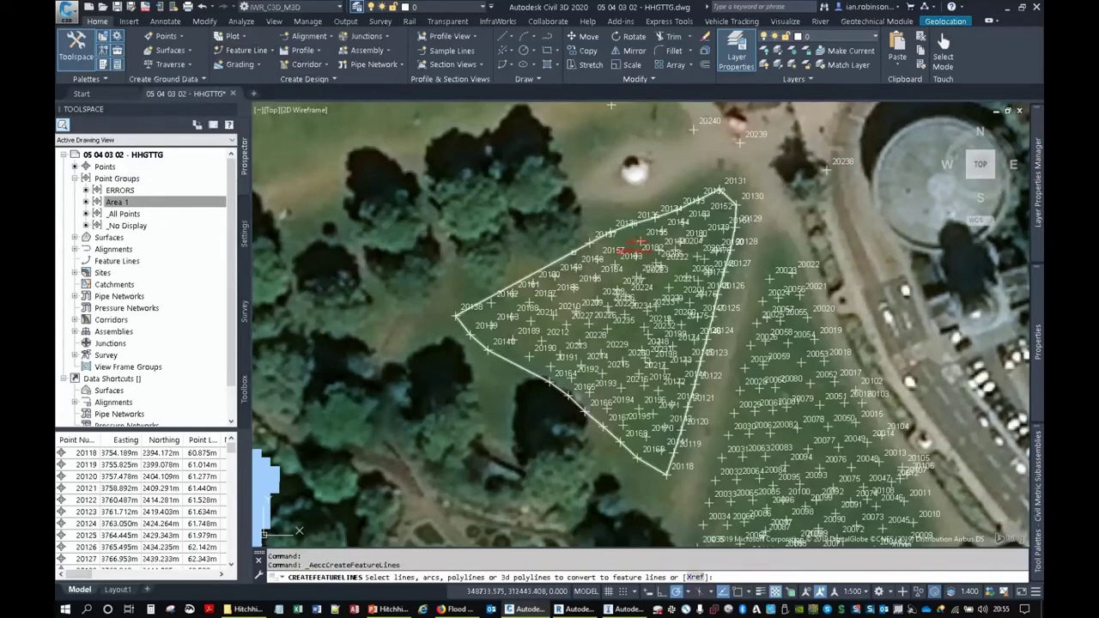
{"action": "left_click", "coordinate": [566, 261]}
{"action": "right_click", "coordinate": [557, 230]}
{"action": "left_click", "coordinate": [571, 237]}
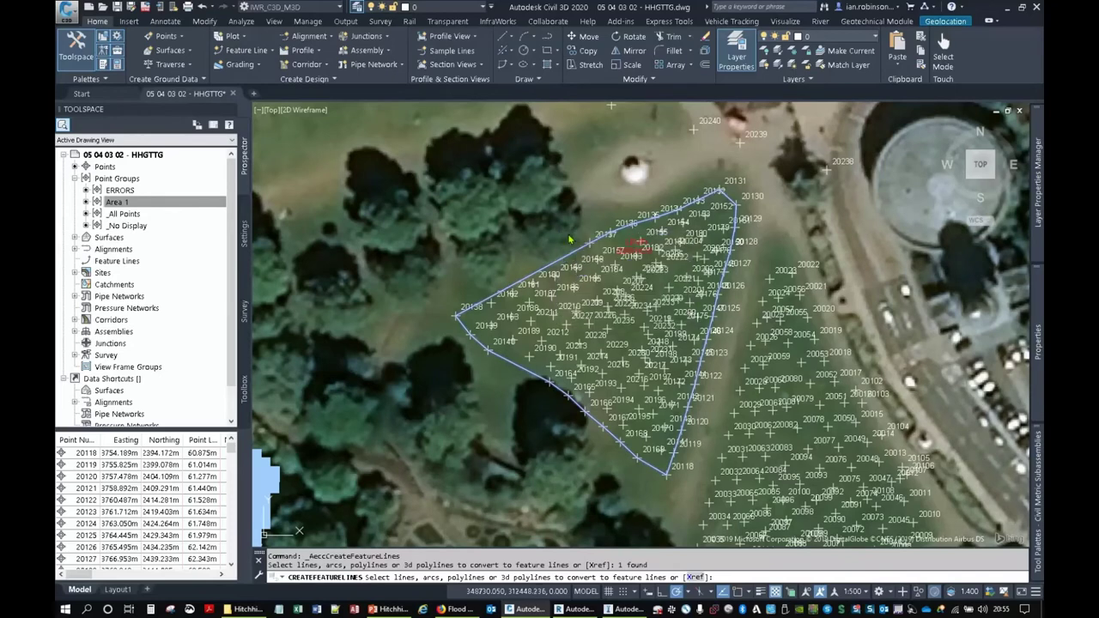
- Create a new site named AREA1 for the feature line
{"action": "left_click", "coordinate": [687, 183]}
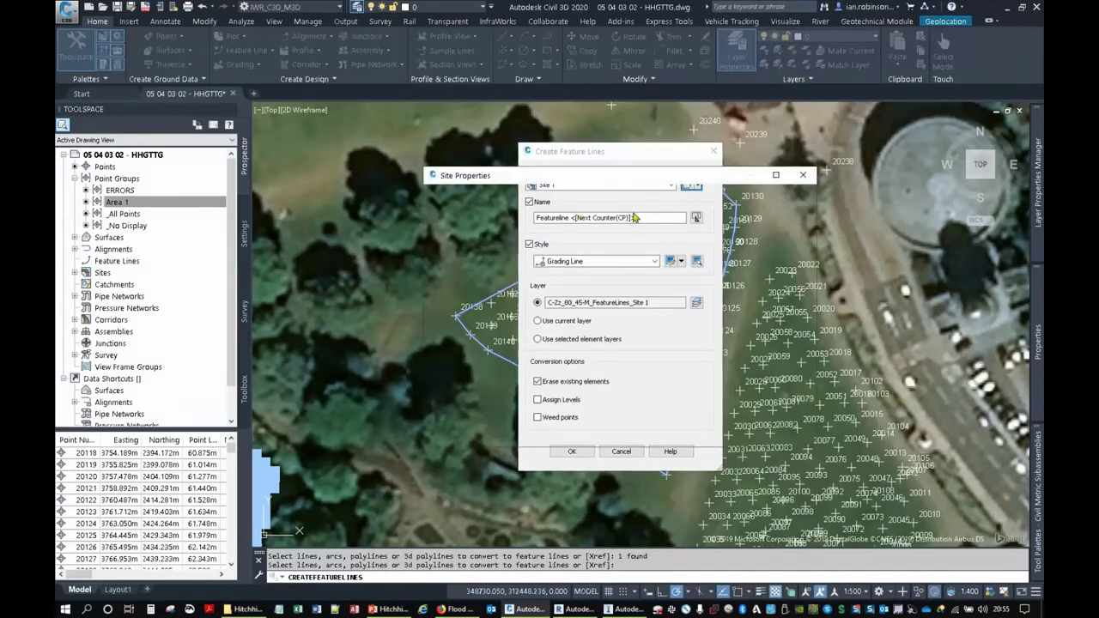
{"action": "left_click", "coordinate": [449, 224]}
{"action": "left_click_drag", "start_coordinate": [449, 224], "coordinate": [438, 231]}
{"action": "type", "text": "AREA"}
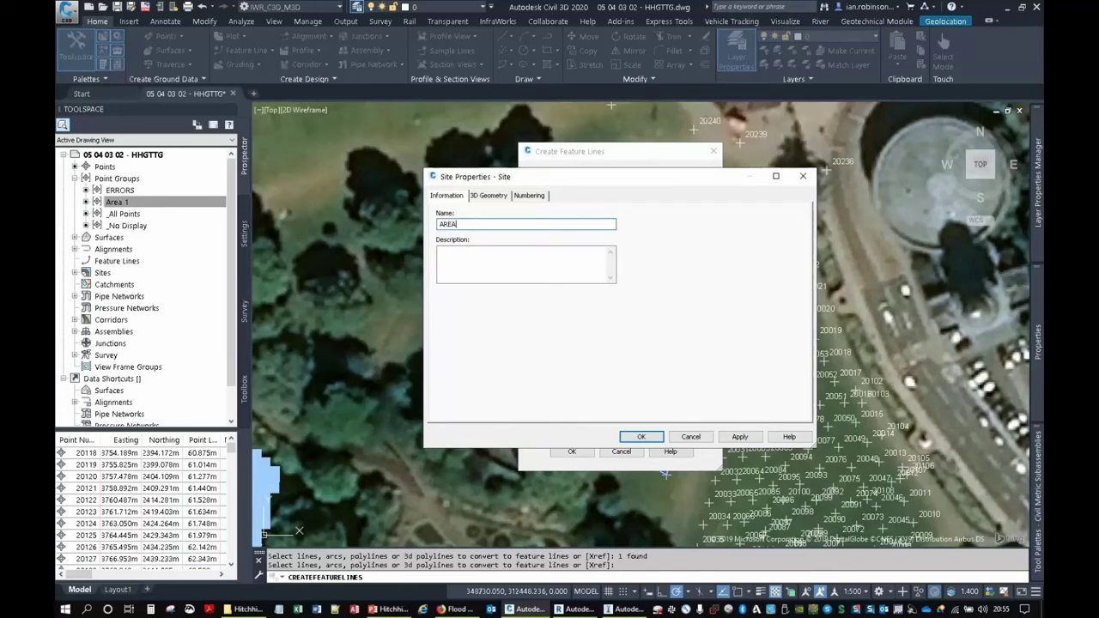
{"action": "type", "text": "1"}
{"action": "left_click", "coordinate": [642, 436]}
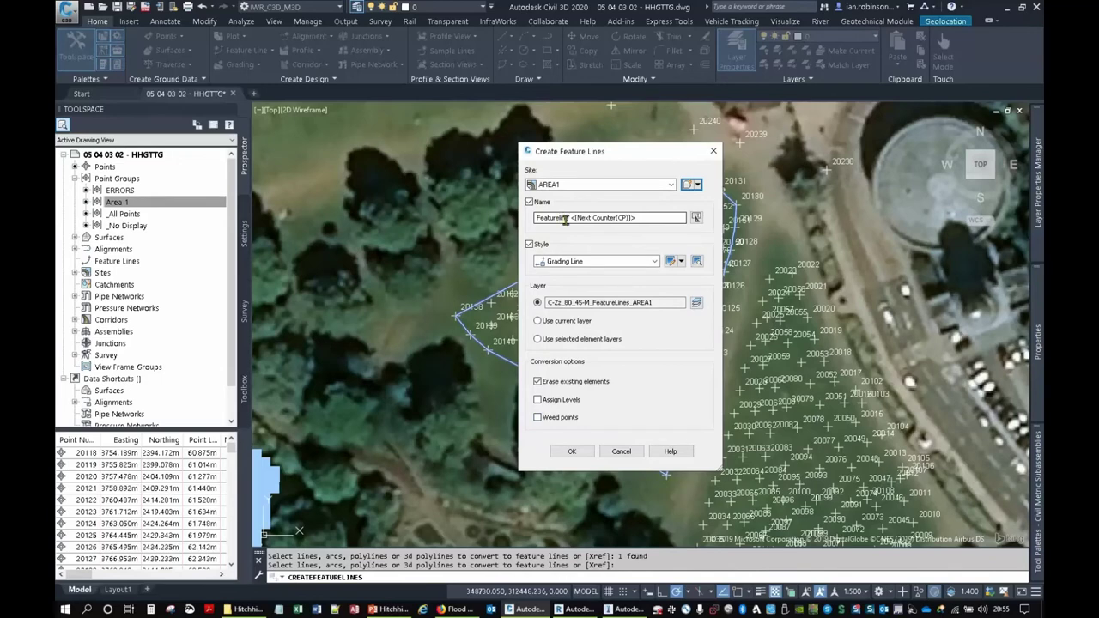
- Open the feature line's name template and set its starting number to 1
{"action": "left_click_drag", "start_coordinate": [642, 216], "coordinate": [534, 218]}
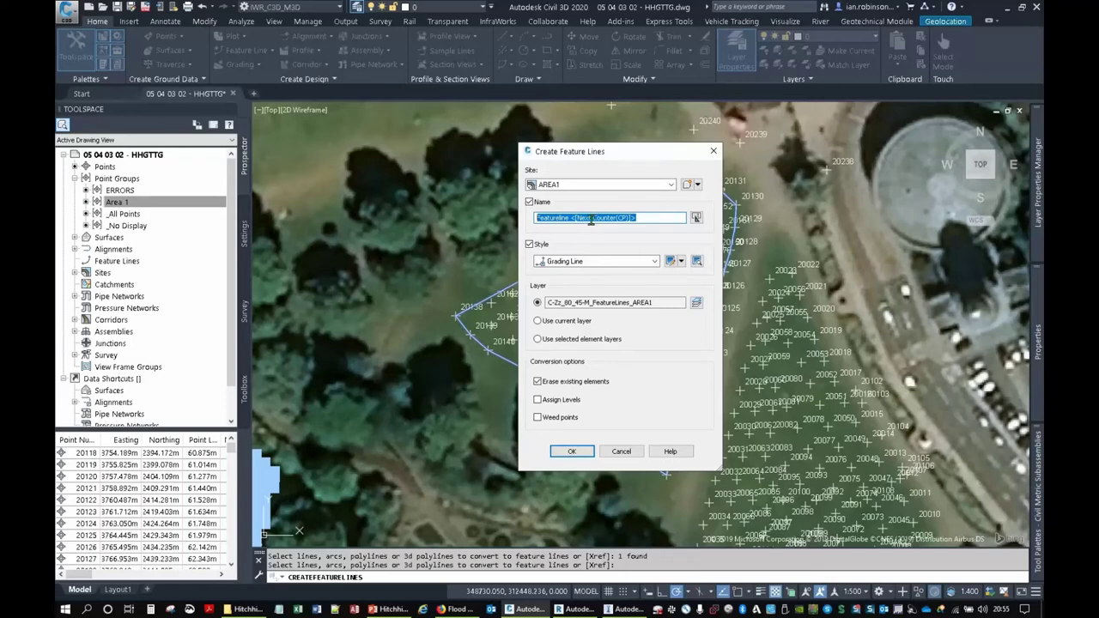
{"action": "left_click", "coordinate": [698, 220]}
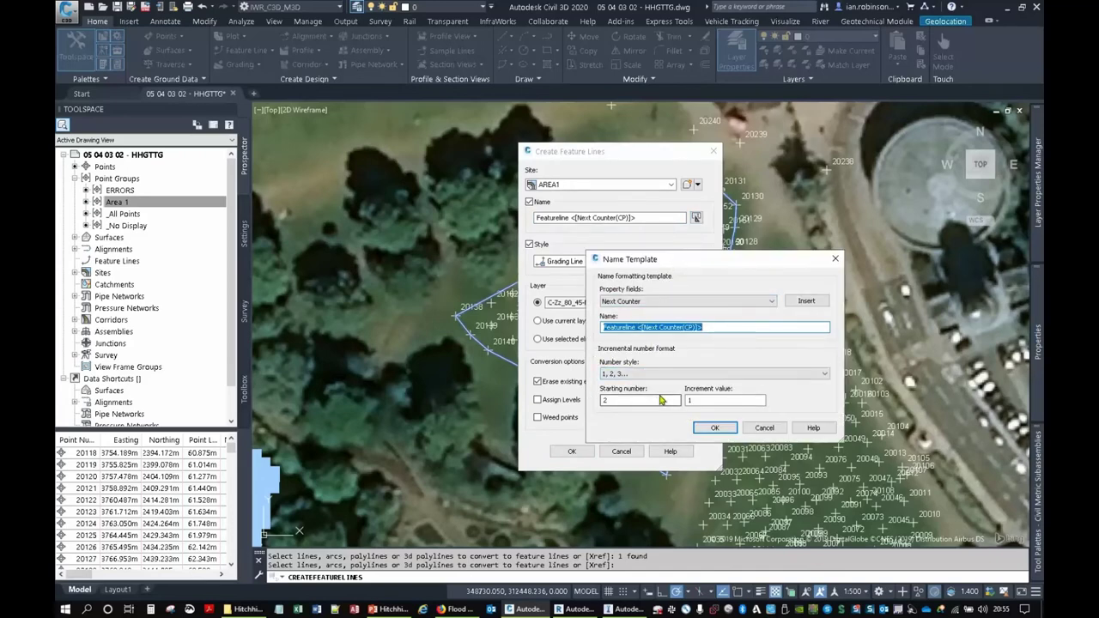
{"action": "left_click", "coordinate": [606, 400]}
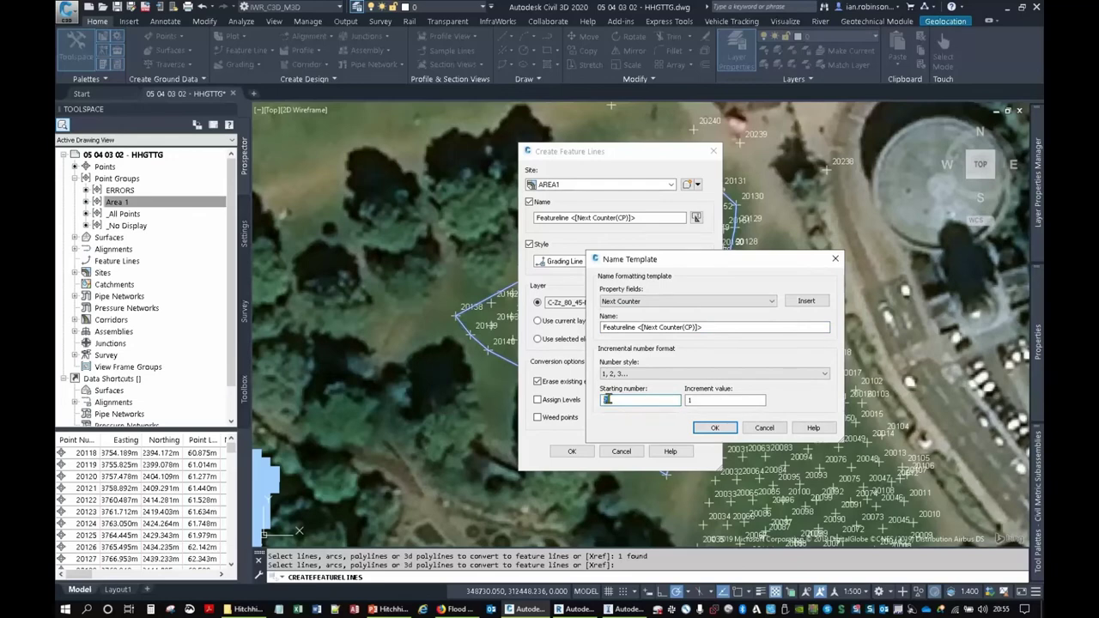
- Insert the Style Name property field after the Next Counter field, separated by a space, and accept the name template
{"action": "left_click", "coordinate": [678, 303]}
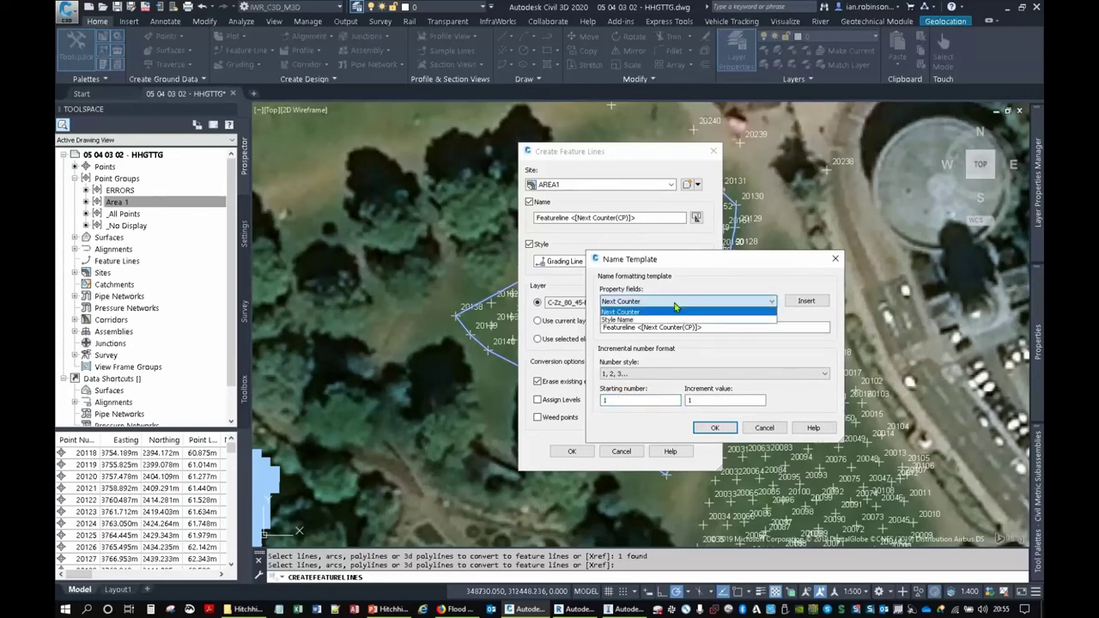
{"action": "left_click", "coordinate": [620, 320]}
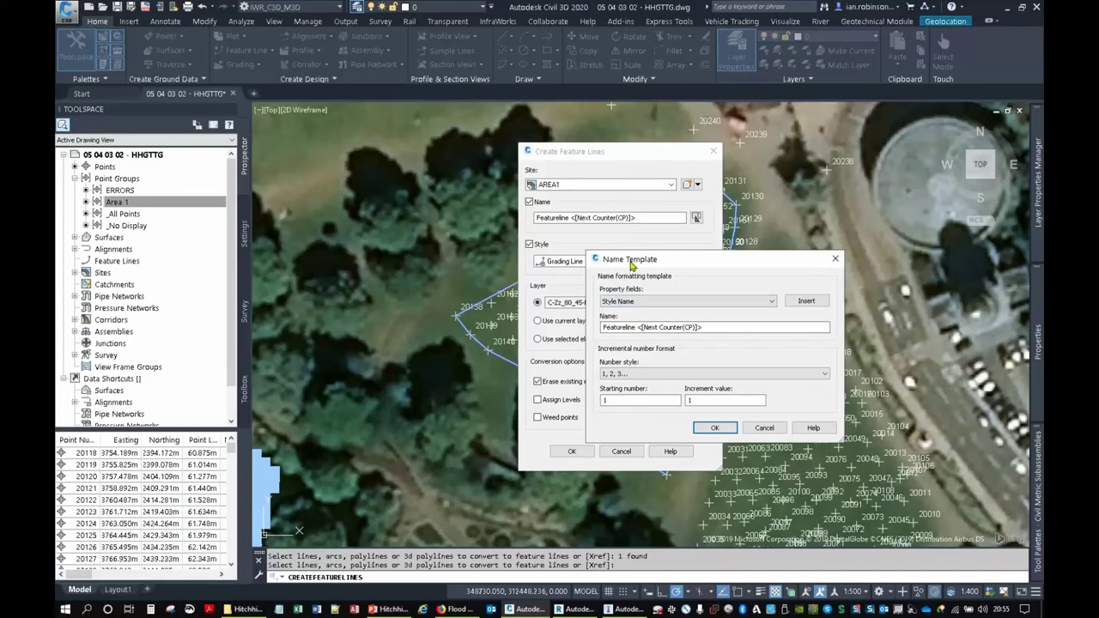
{"action": "left_click_drag", "start_coordinate": [628, 259], "coordinate": [632, 337]}
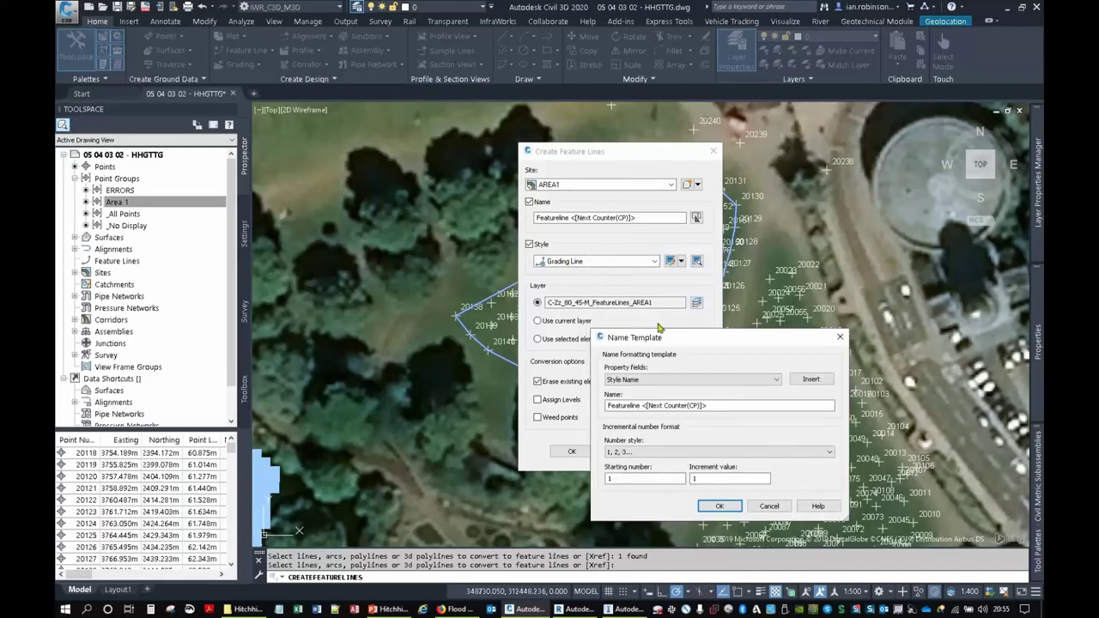
{"action": "left_click_drag", "start_coordinate": [711, 335], "coordinate": [722, 278]}
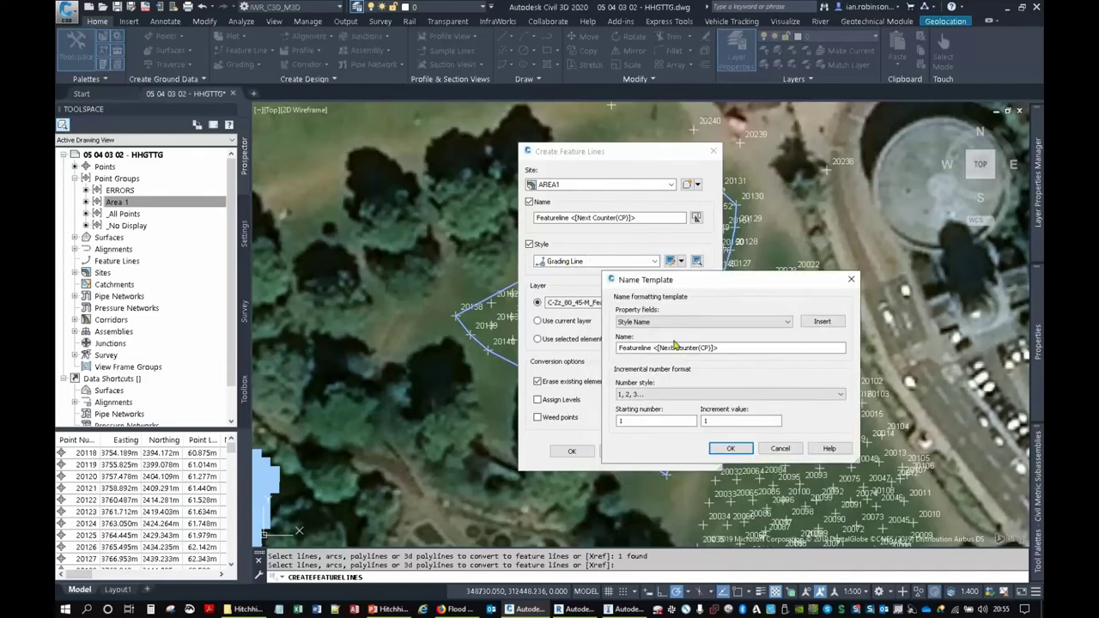
{"action": "left_click", "coordinate": [727, 345]}
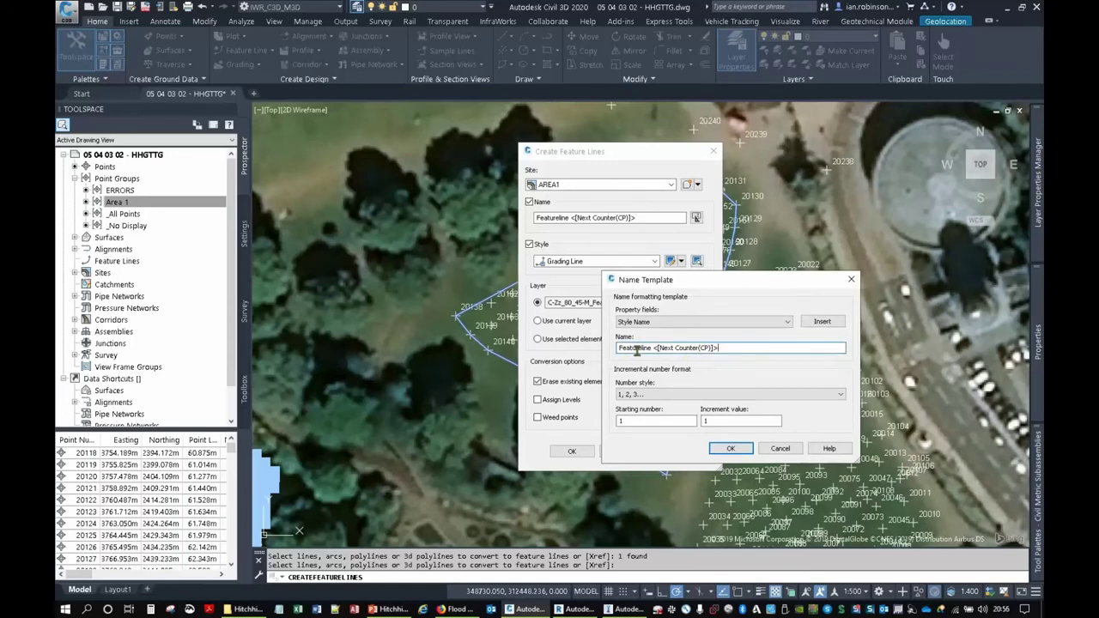
{"action": "left_click", "coordinate": [721, 324]}
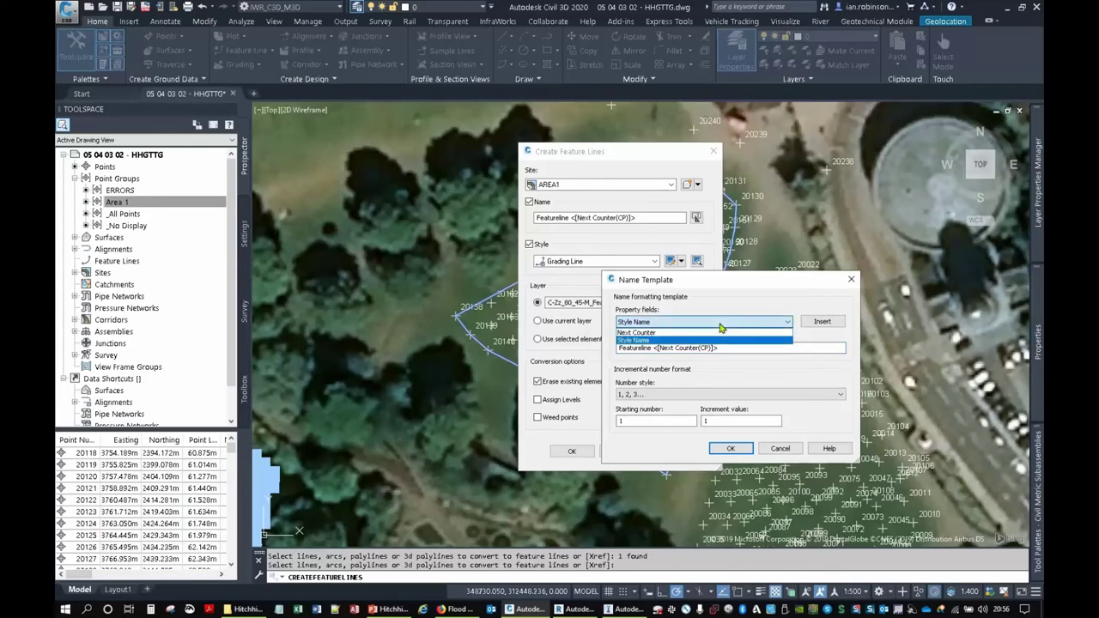
{"action": "left_click", "coordinate": [720, 327]}
{"action": "left_click", "coordinate": [818, 322]}
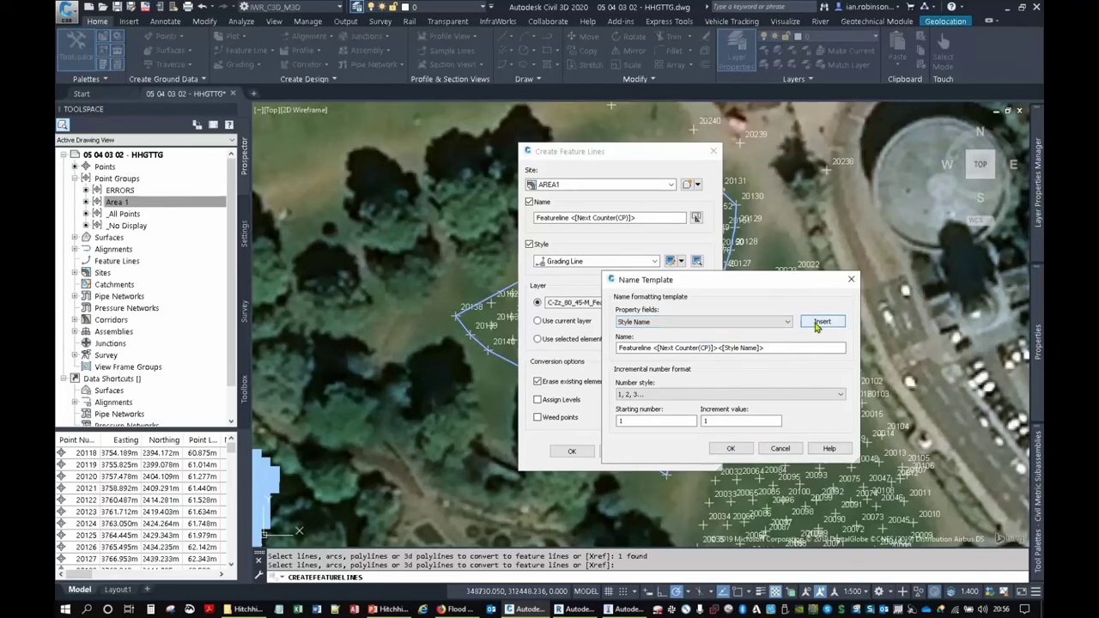
{"action": "left_click", "coordinate": [717, 347]}
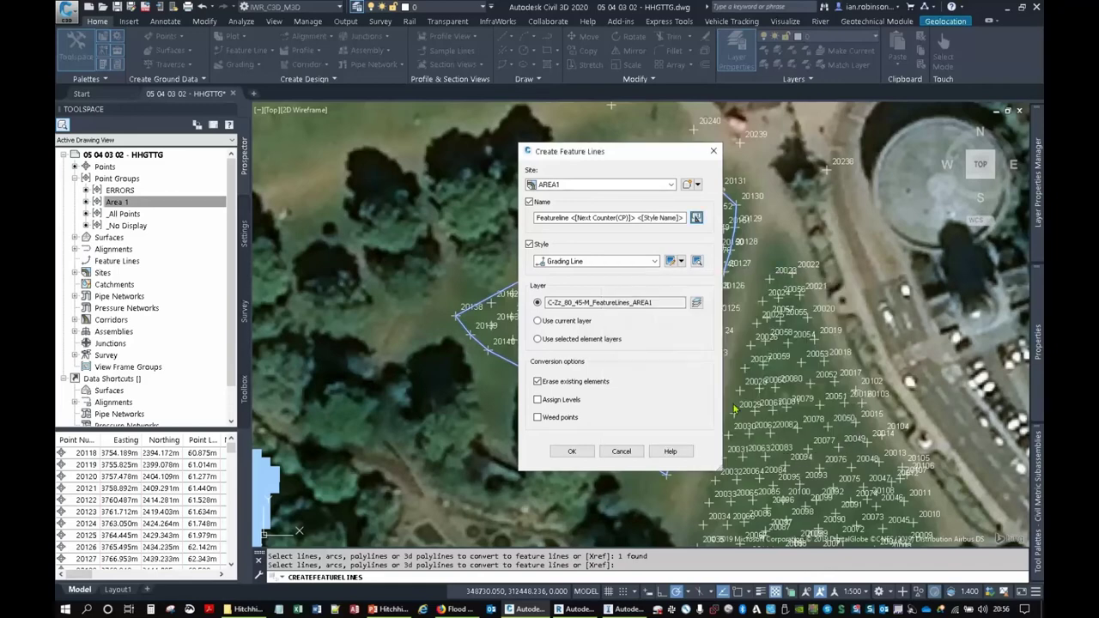
{"action": "left_click", "coordinate": [731, 449]}
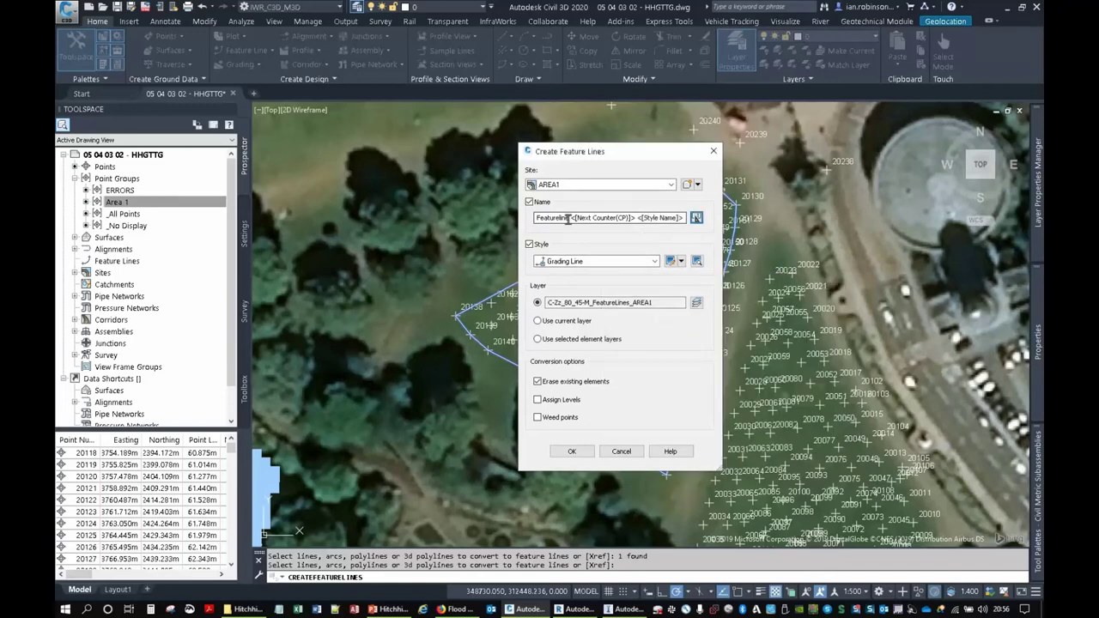
- Replace the Featureline and Next Counter part of the name with AREA 1, keeping the Style Name field
{"action": "left_click_drag", "start_coordinate": [629, 220], "coordinate": [536, 220]}
{"action": "type", "text": "AREA "}
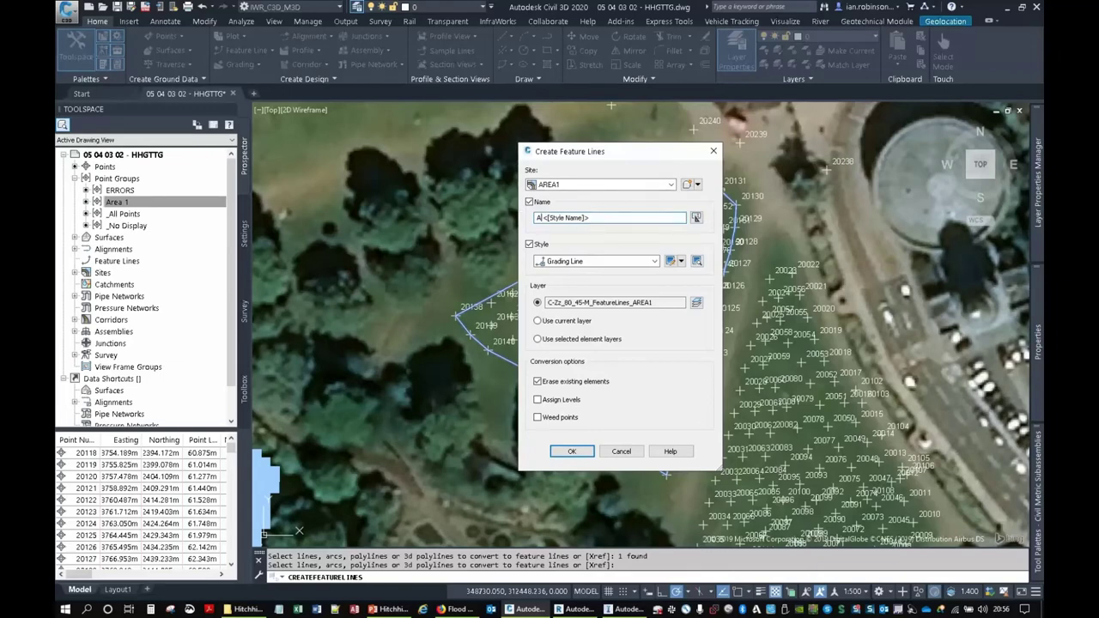
{"action": "type", "text": "1"}
- Set the feature line style to Edge of Carriageway and create the feature line
{"action": "left_click", "coordinate": [595, 261]}
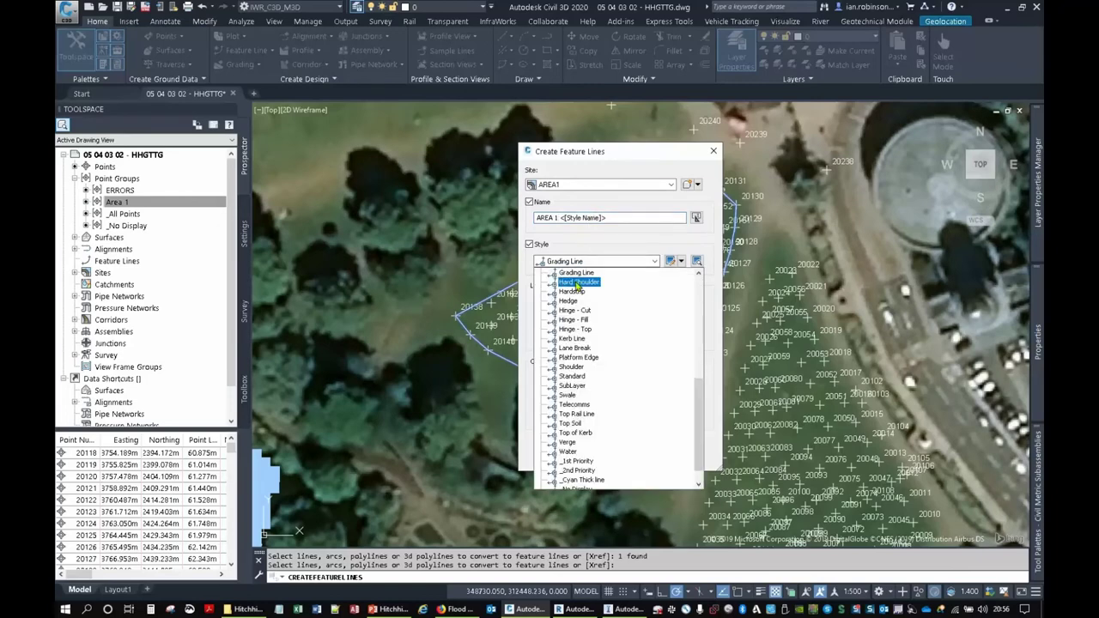
{"action": "scroll", "coordinate": [601, 382], "scroll_direction": "up", "scroll_amount": 2}
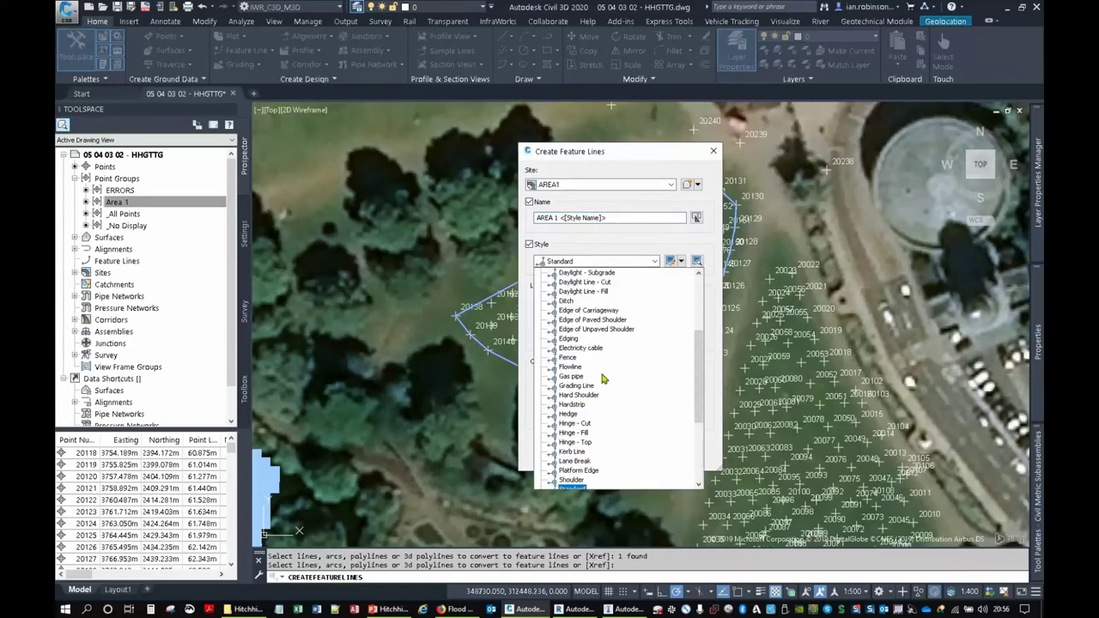
{"action": "scroll", "coordinate": [604, 378], "scroll_direction": "up", "scroll_amount": 3}
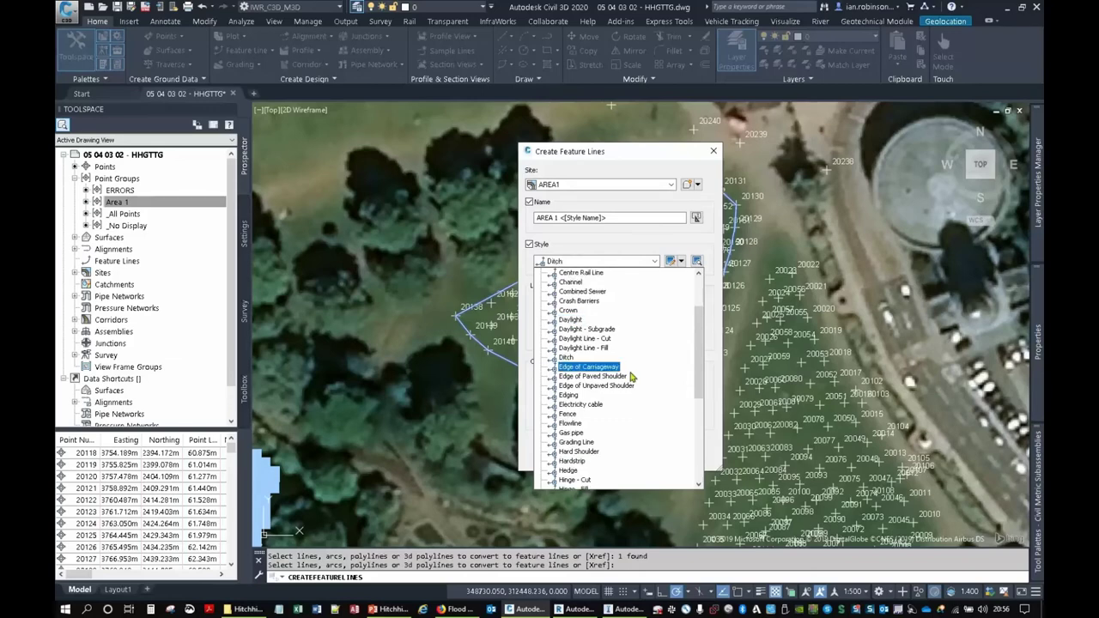
{"action": "left_click", "coordinate": [589, 377]}
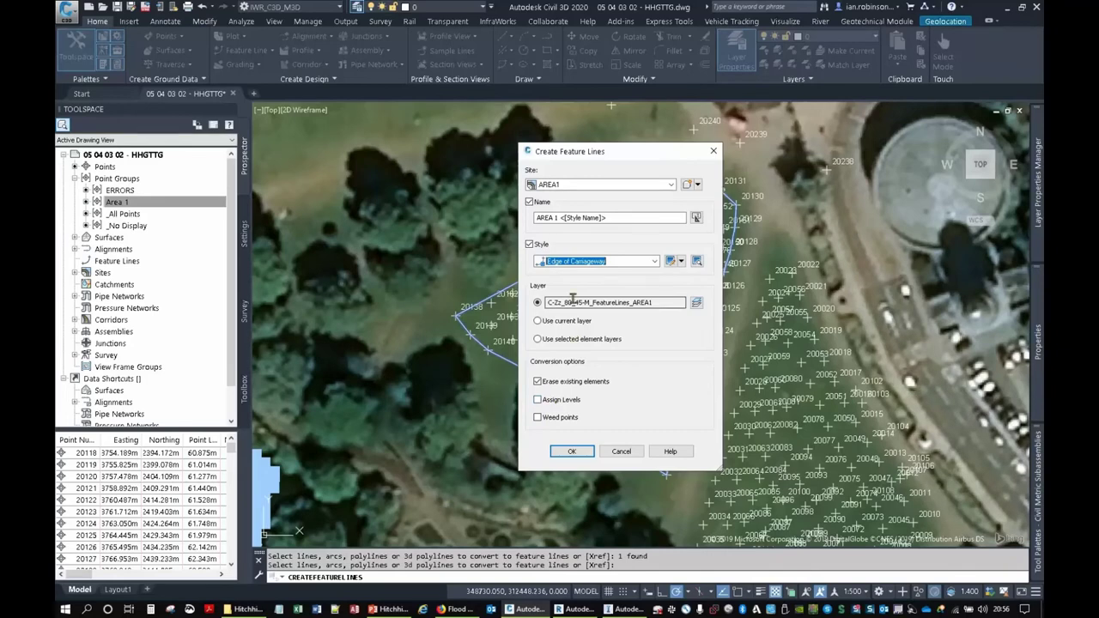
{"action": "left_click", "coordinate": [572, 453]}
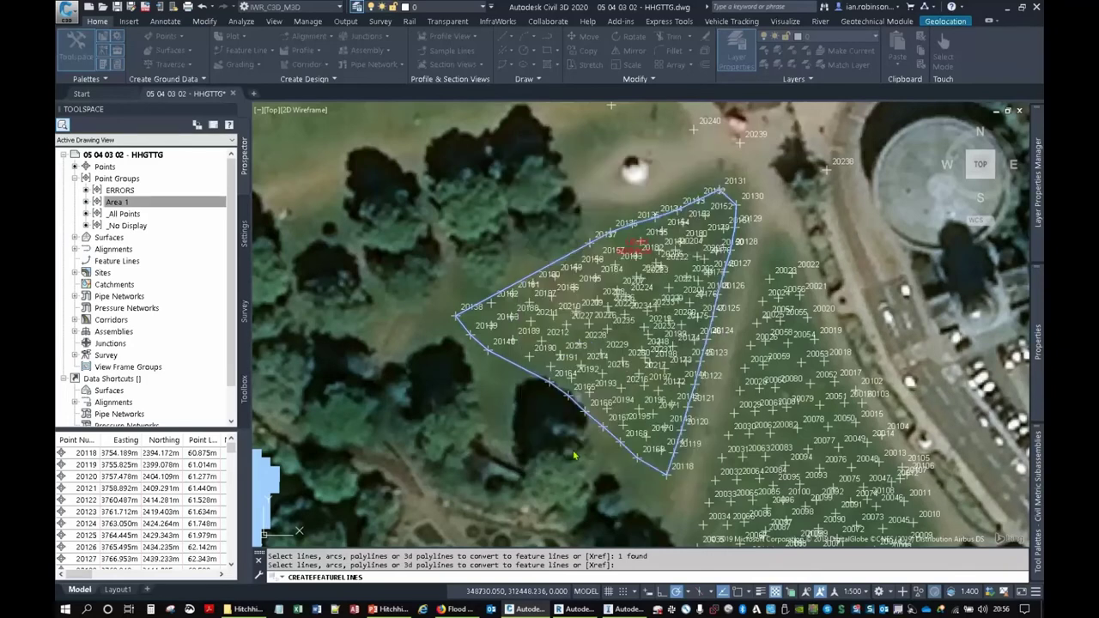
- Check the new feature line's layer, C-Zz_80_45-M_FeatureLines_AREA1, among the layers in the FEATURE LINES filter
{"action": "left_click", "coordinate": [574, 251]}
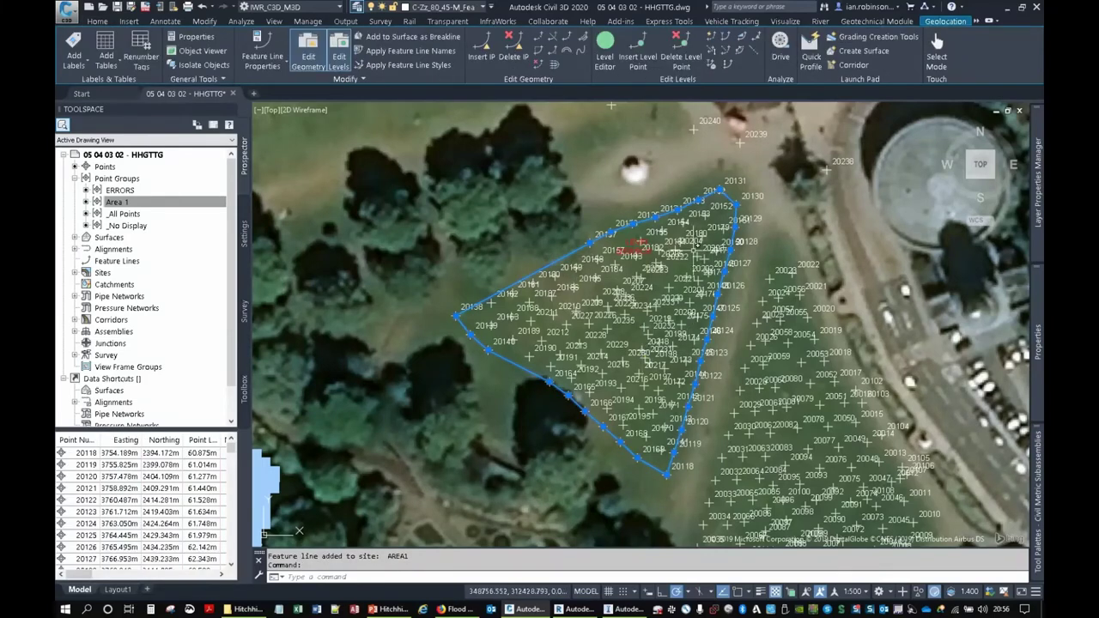
{"action": "left_click", "coordinate": [452, 9]}
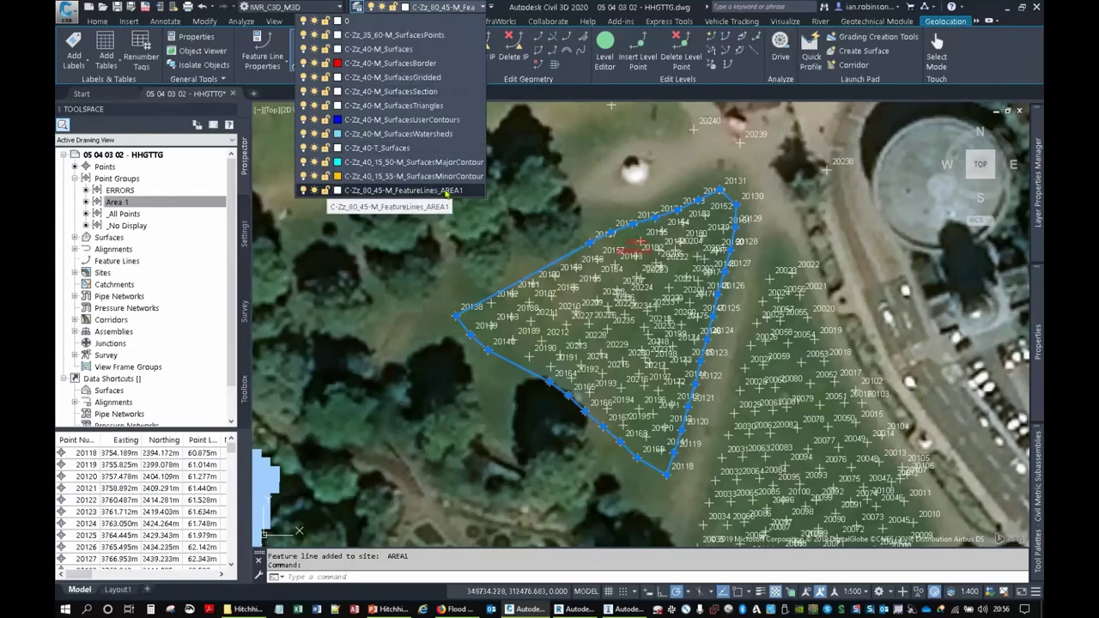
{"action": "left_click", "coordinate": [1039, 183]}
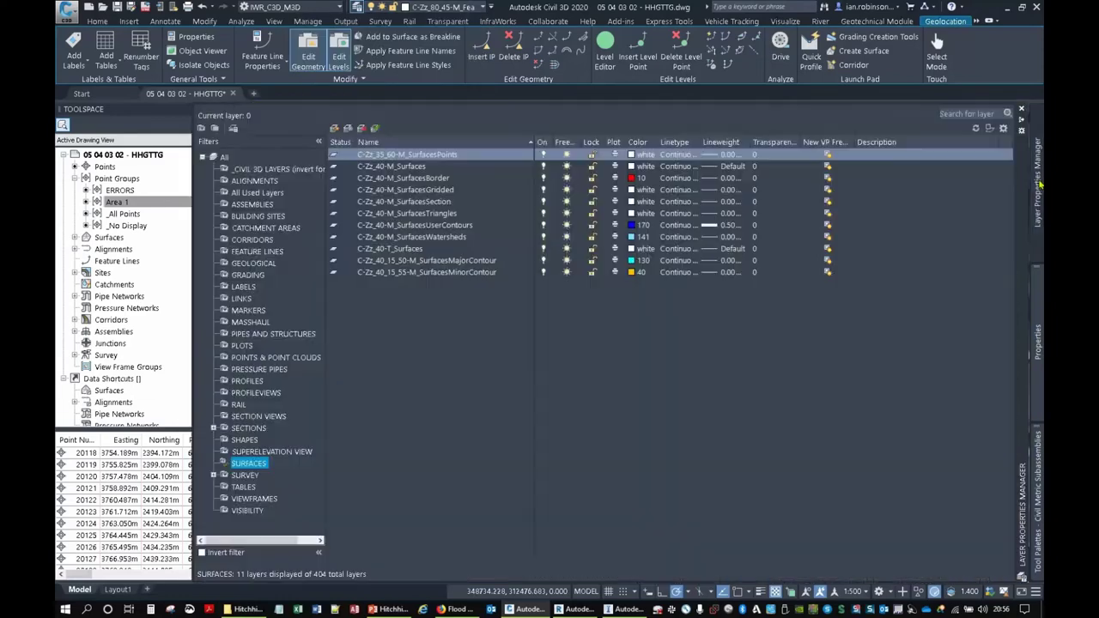
{"action": "left_click", "coordinate": [261, 252]}
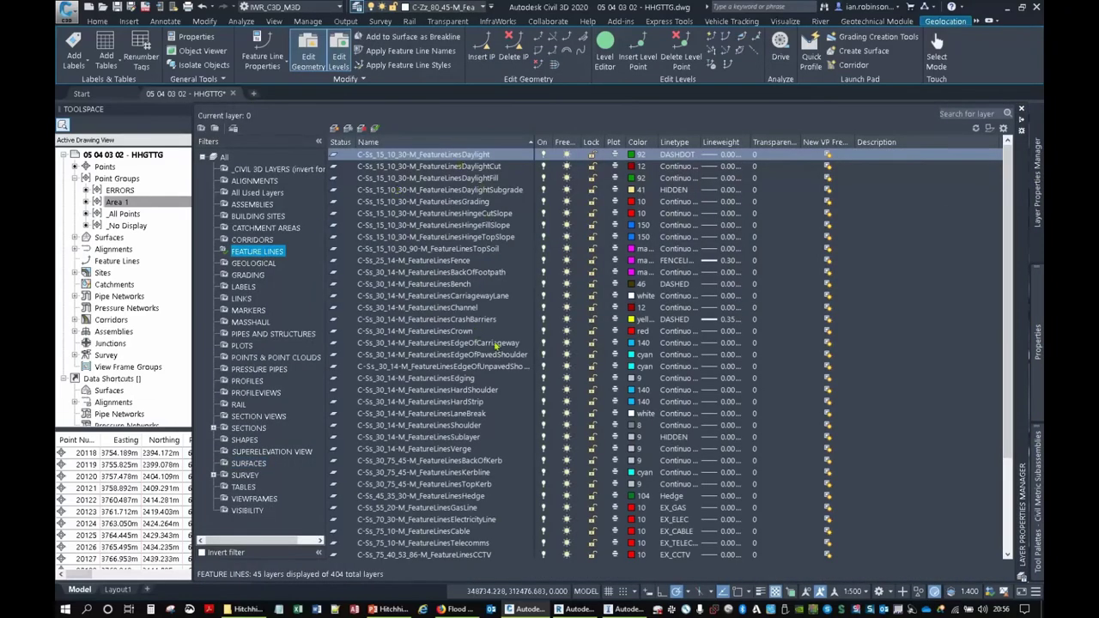
{"action": "scroll", "coordinate": [498, 361], "scroll_direction": "down", "scroll_amount": 4}
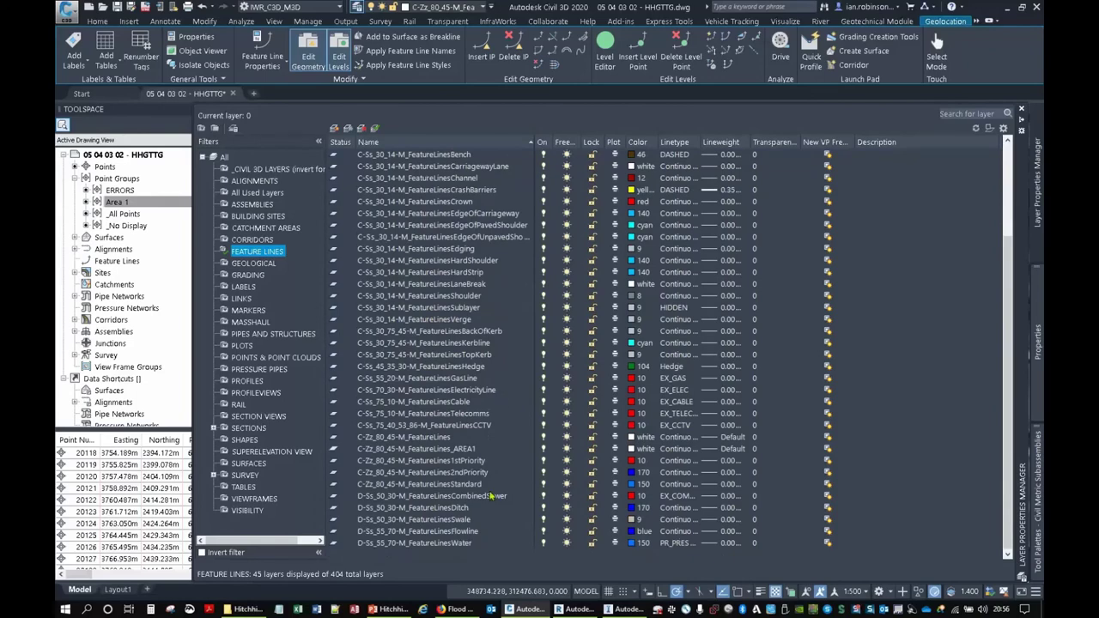
{"action": "left_click", "coordinate": [463, 452]}
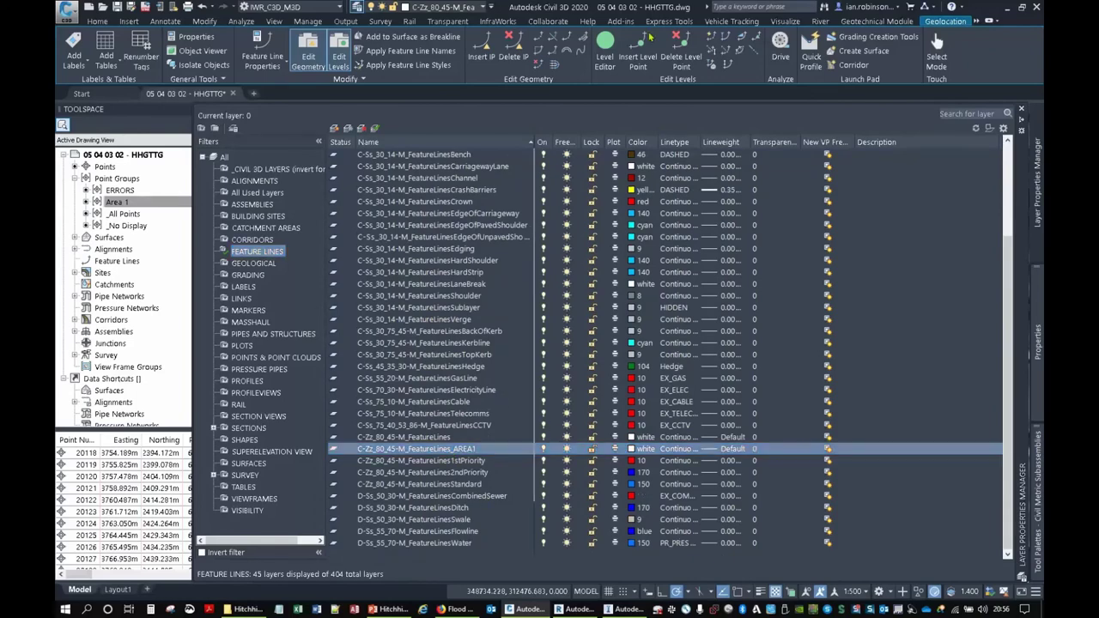
{"action": "key", "text": "Escape"}
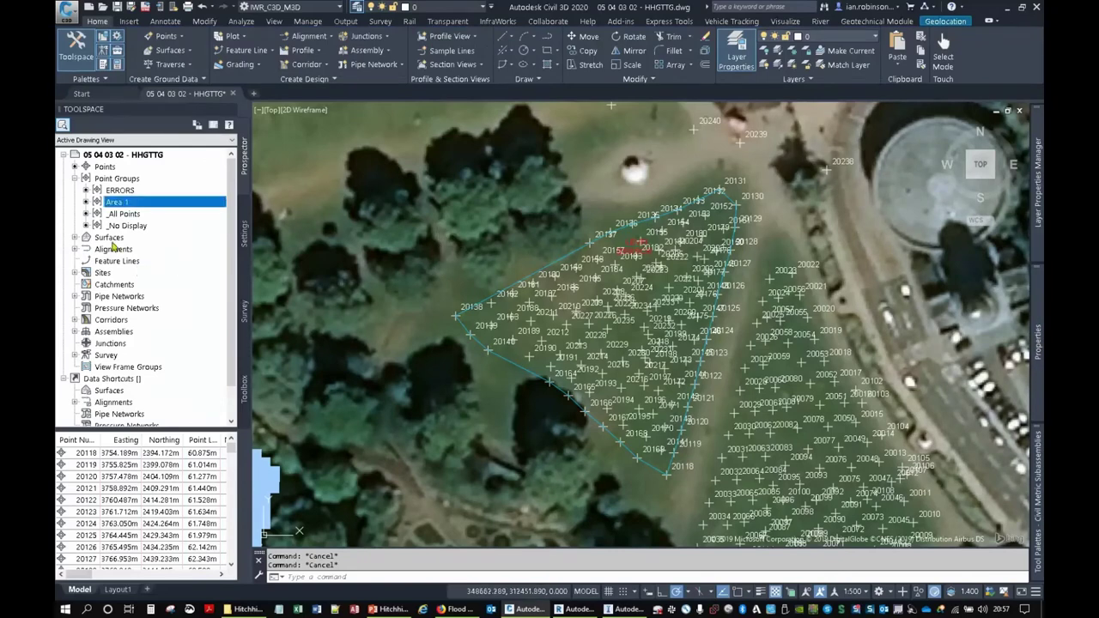
- Create a triangulation surface named AREA 1, keeping the Triangulation style and the default render material
{"action": "left_click", "coordinate": [168, 51]}
{"action": "left_click", "coordinate": [157, 72]}
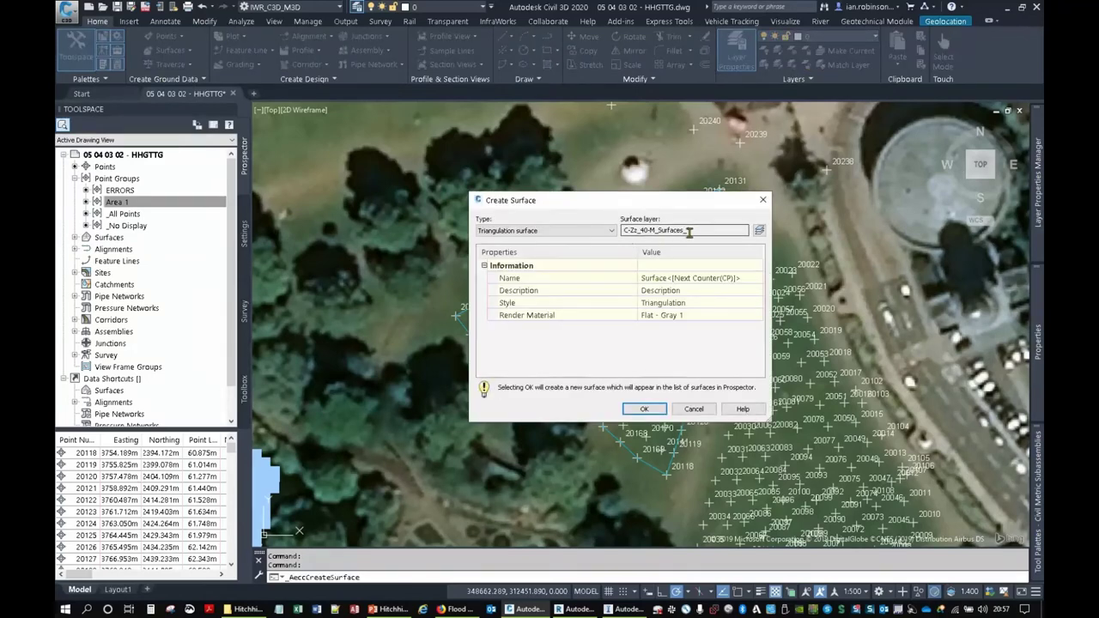
{"action": "left_click", "coordinate": [690, 279]}
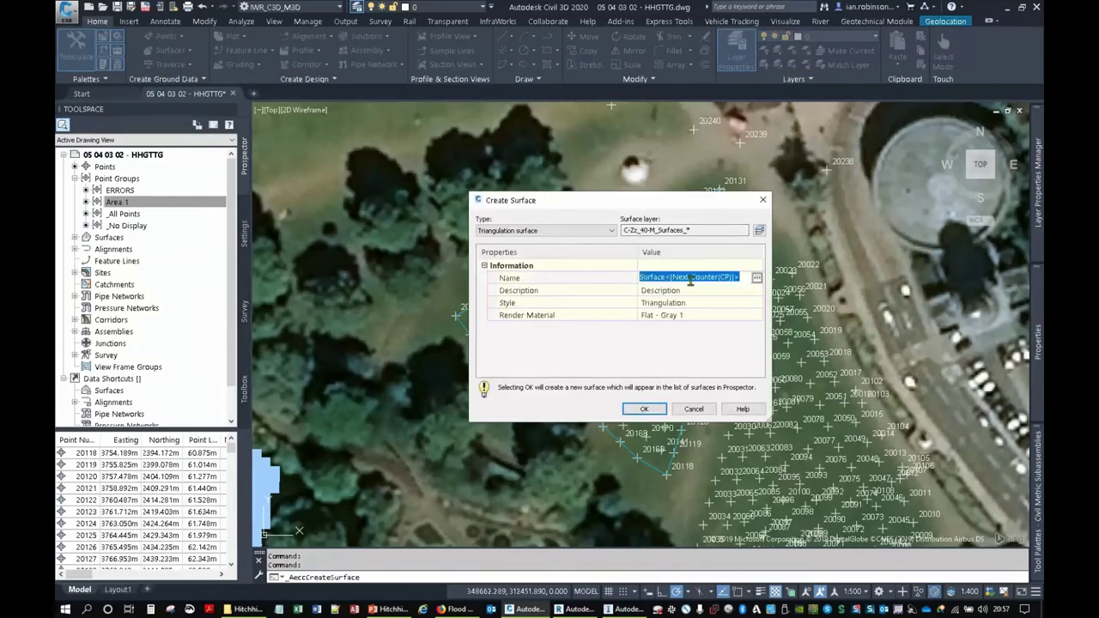
{"action": "type", "text": "AREA 1"}
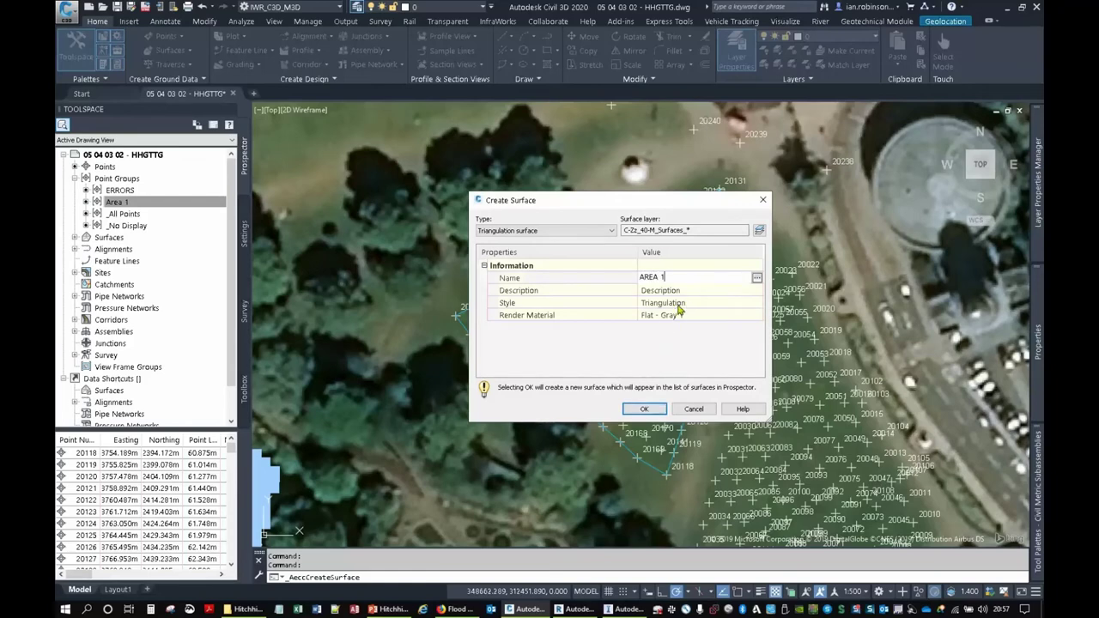
{"action": "key", "text": "Return"}
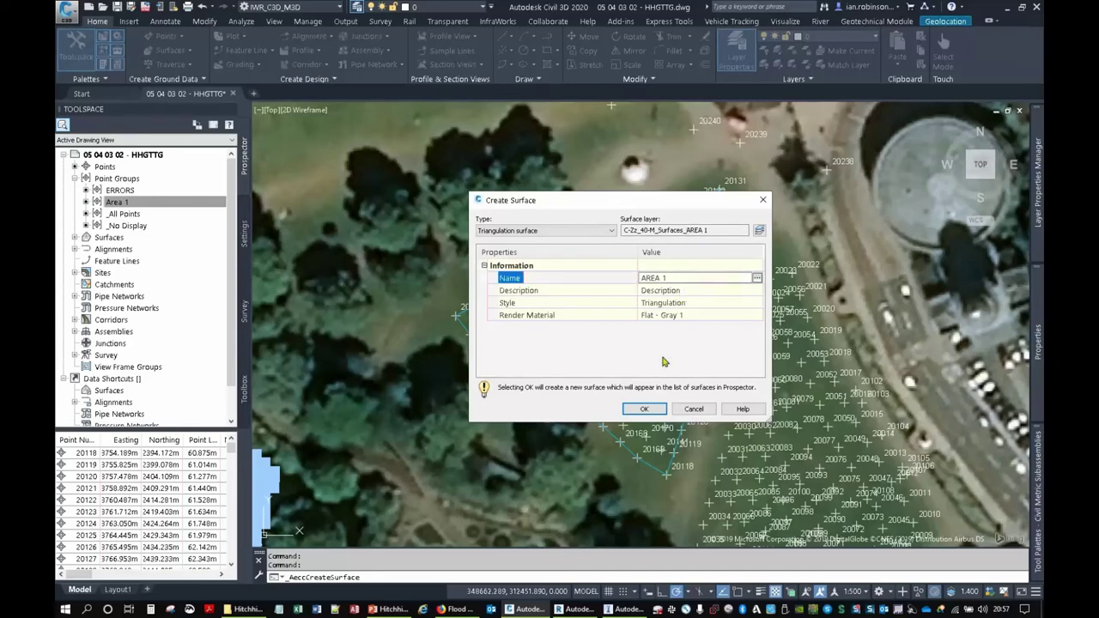
{"action": "left_click", "coordinate": [645, 410]}
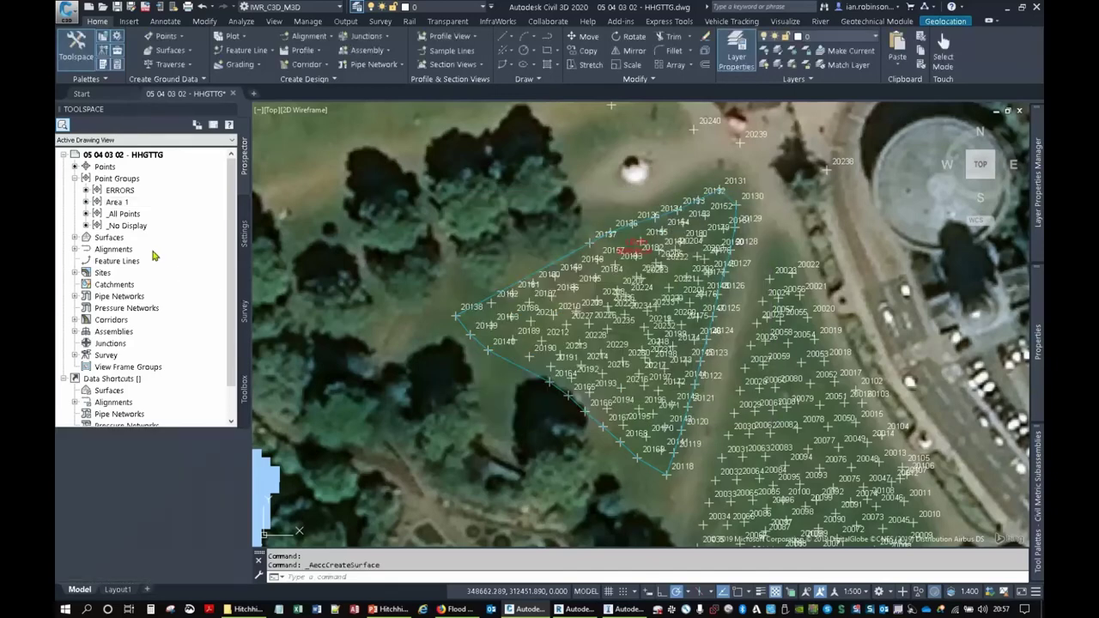
- Add the Area 1 point group to the definition of the AREA 1 surface
{"action": "left_click", "coordinate": [75, 237]}
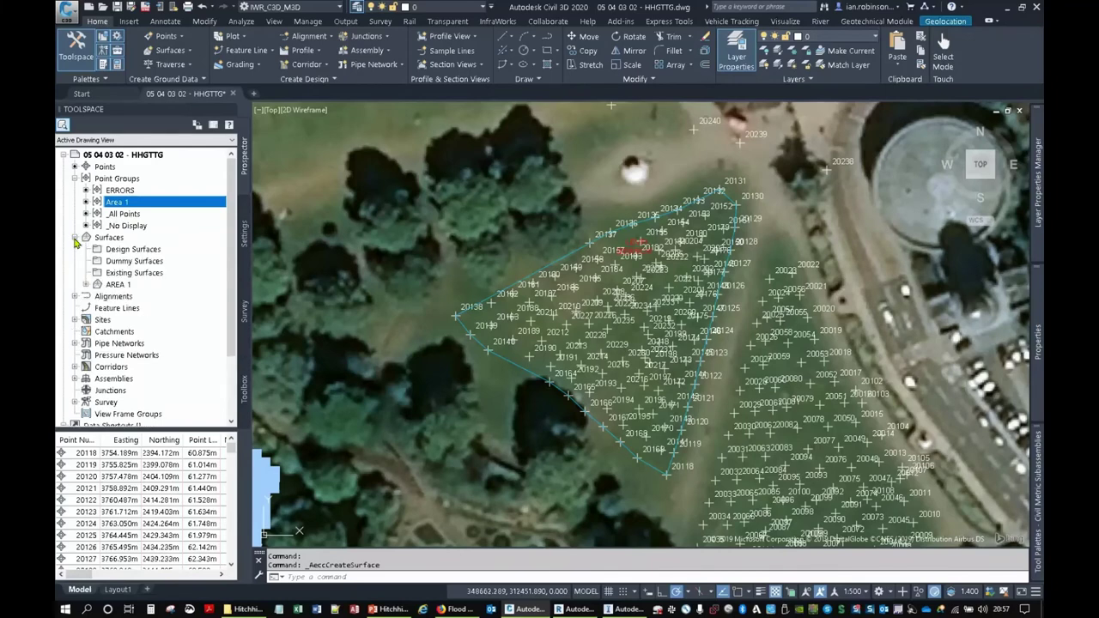
{"action": "left_click", "coordinate": [86, 284]}
{"action": "left_click", "coordinate": [97, 320]}
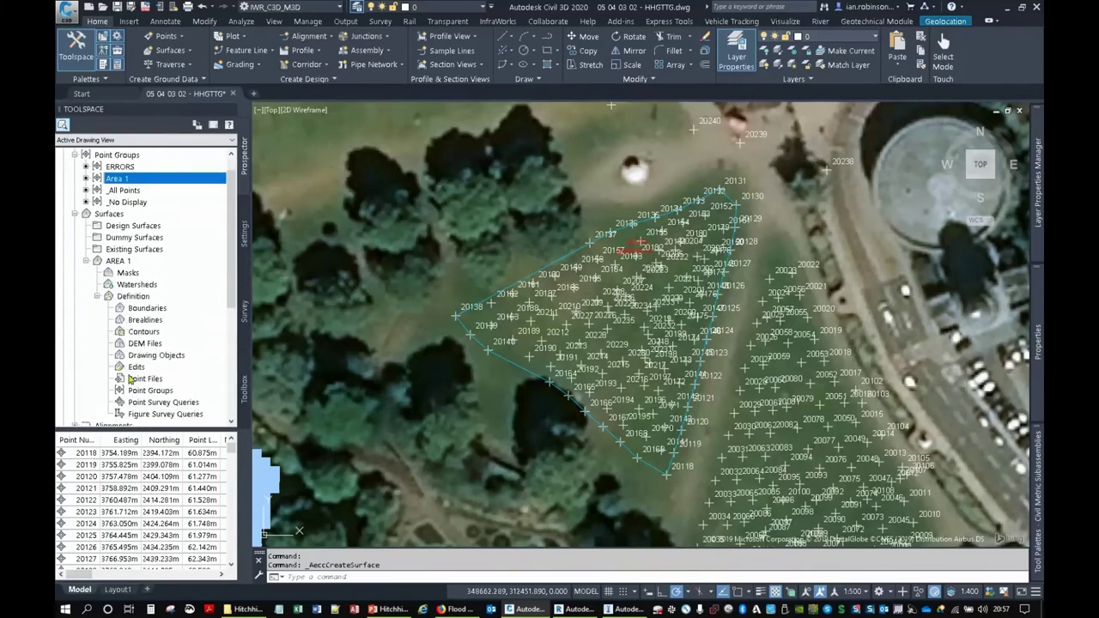
{"action": "right_click", "coordinate": [138, 391]}
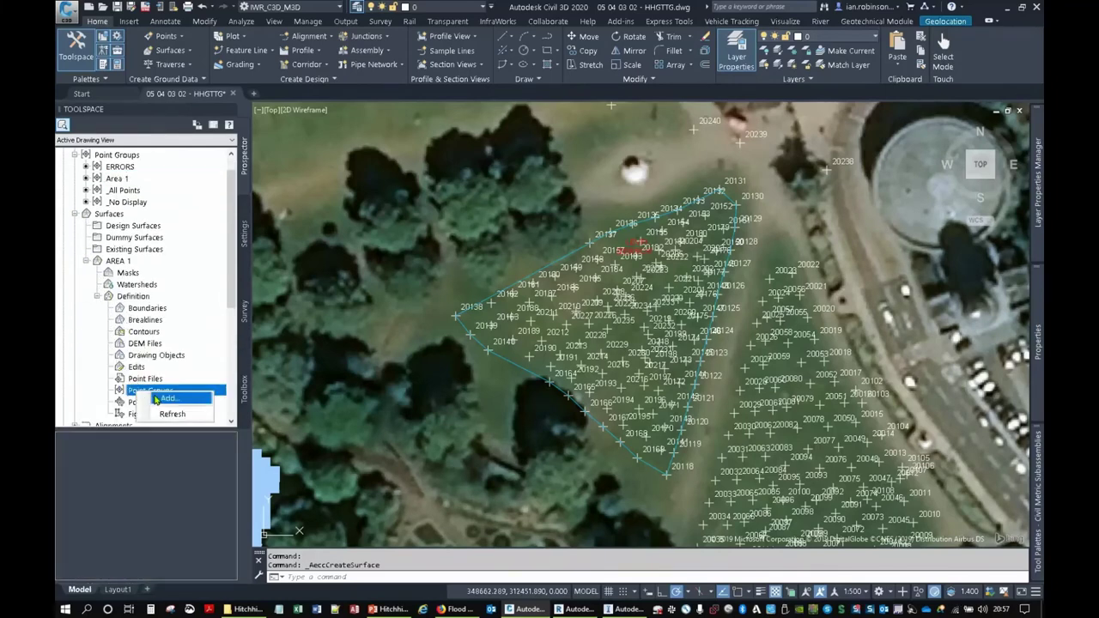
{"action": "left_click", "coordinate": [157, 399]}
{"action": "left_click", "coordinate": [548, 304]}
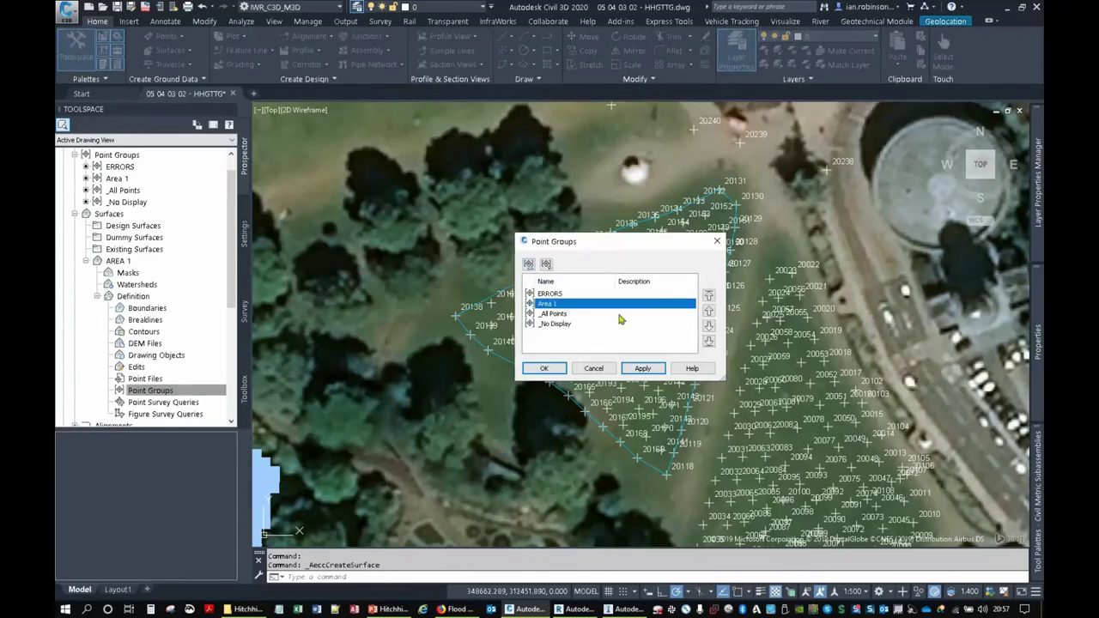
{"action": "left_click", "coordinate": [556, 368]}
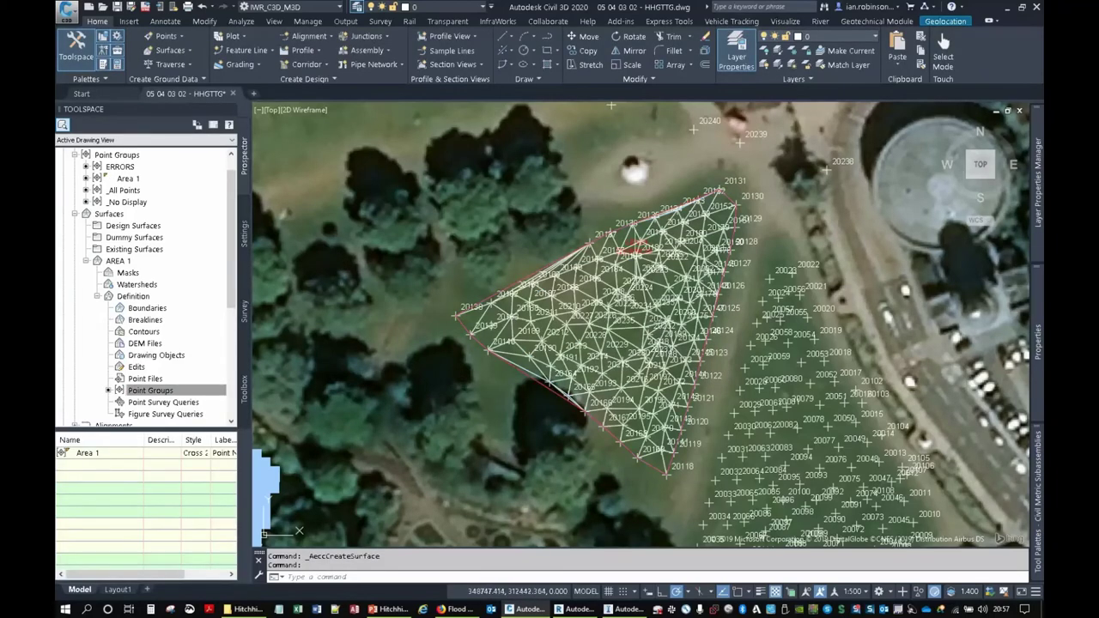
- Examine the AREA 1 surface in 3D in the Object Viewer with the Shades of Gray visual style, checking for level spikes
{"action": "left_click", "coordinate": [558, 282]}
{"action": "right_click", "coordinate": [558, 282]}
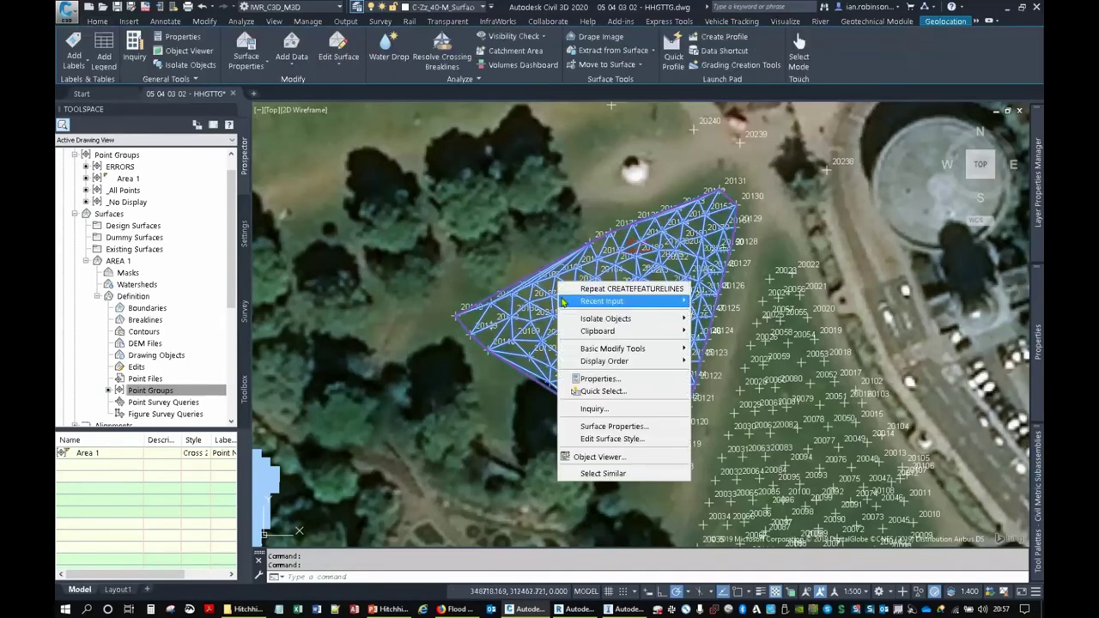
{"action": "left_click", "coordinate": [587, 457]}
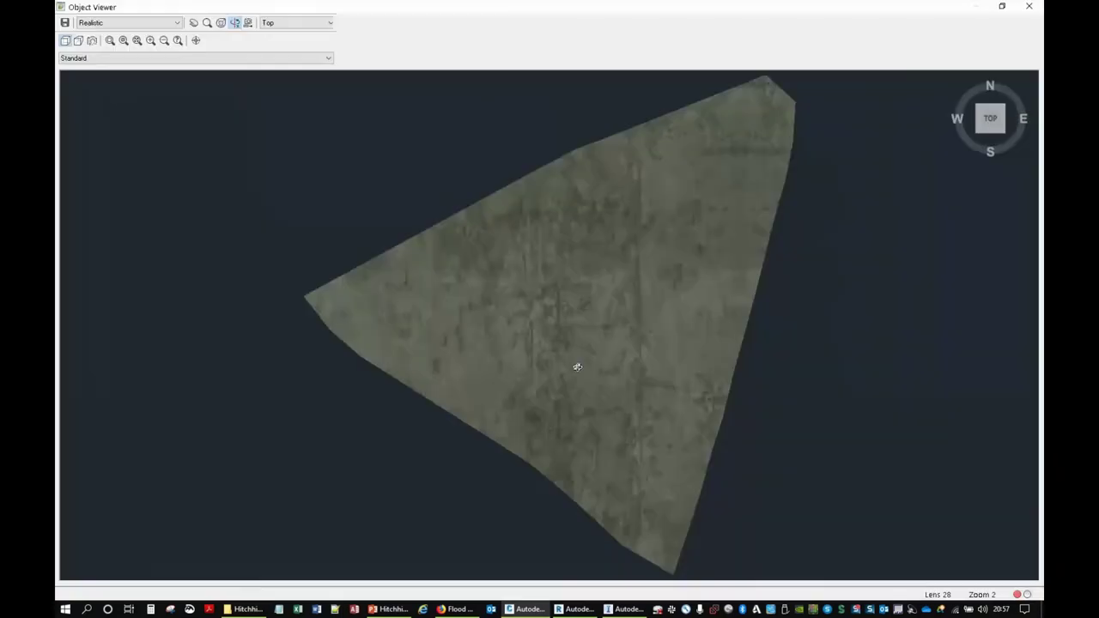
{"action": "left_click_drag", "start_coordinate": [579, 393], "coordinate": [200, 25]}
{"action": "left_click", "coordinate": [120, 22]}
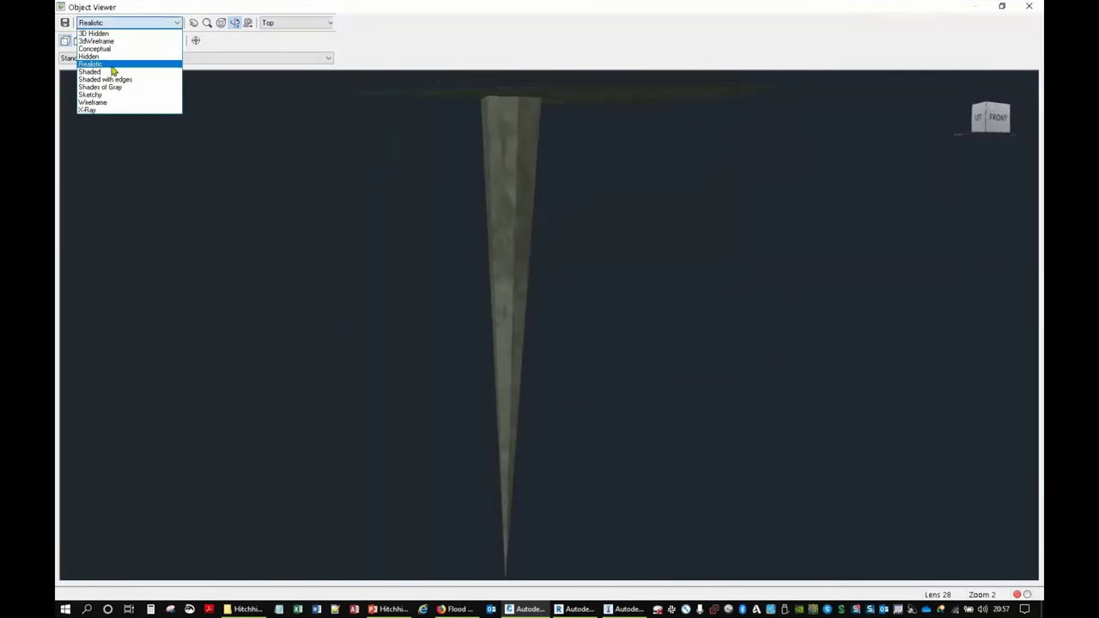
{"action": "left_click", "coordinate": [112, 83]}
{"action": "left_click_drag", "start_coordinate": [636, 221], "coordinate": [630, 269]}
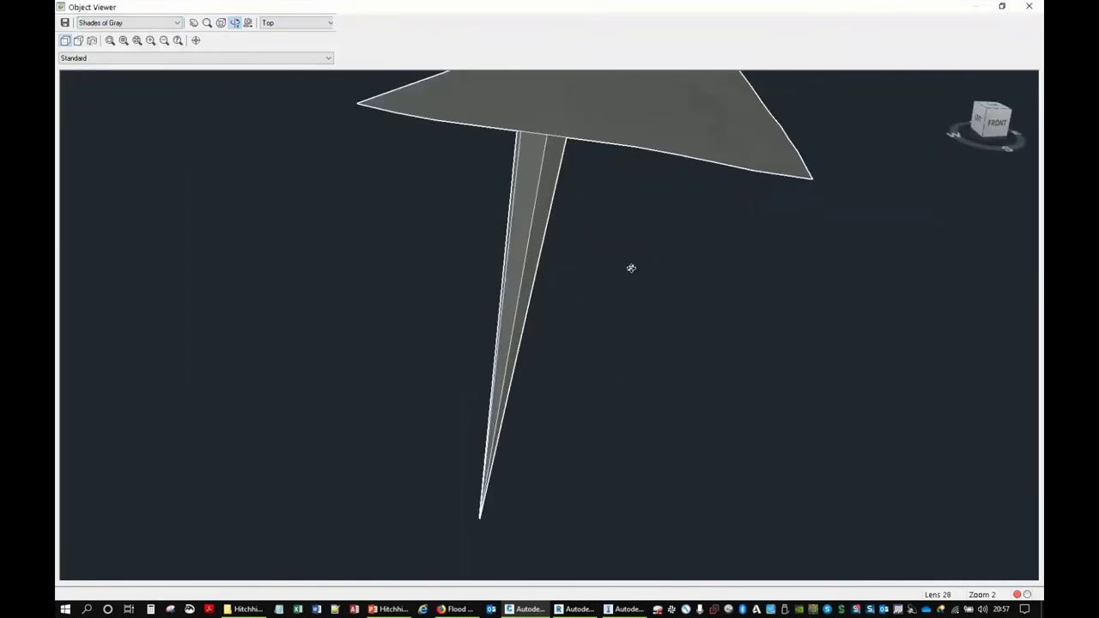
{"action": "right_click", "coordinate": [640, 273]}
{"action": "left_click", "coordinate": [648, 280]}
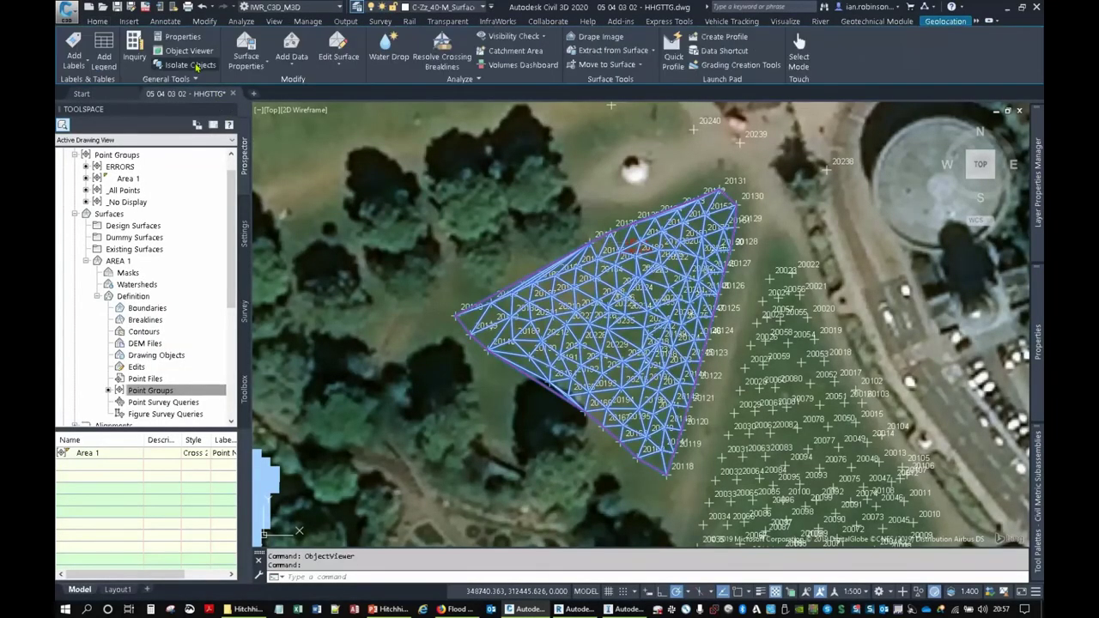
- Exclude levels less than 10 m in the AREA 1 surface's build options and rebuild the surface
{"action": "double_click", "coordinate": [537, 224]}
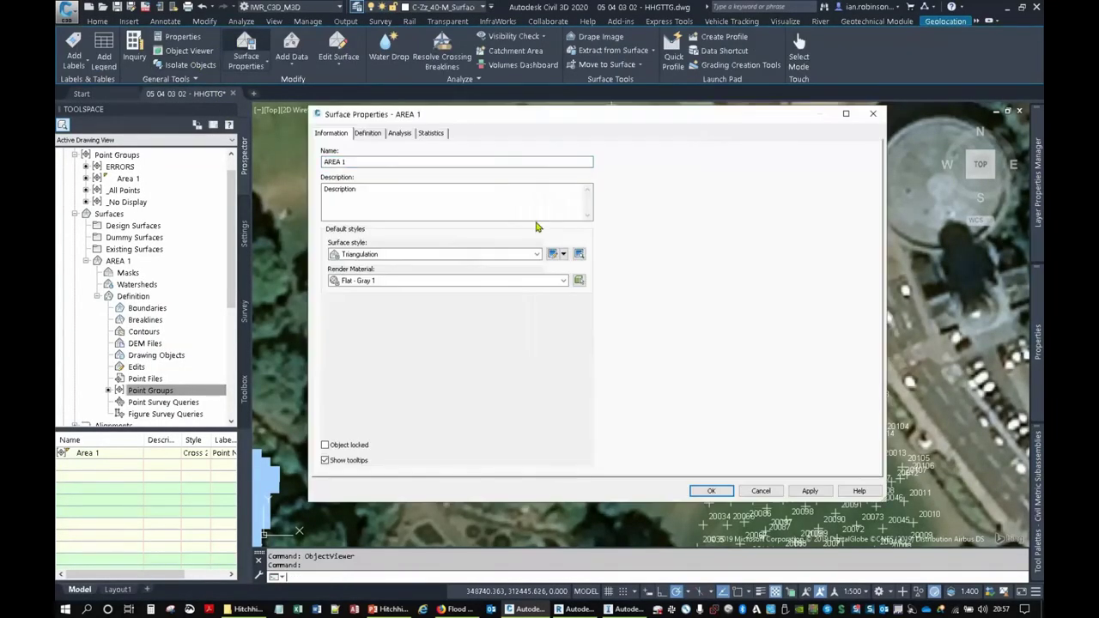
{"action": "left_click", "coordinate": [367, 135]}
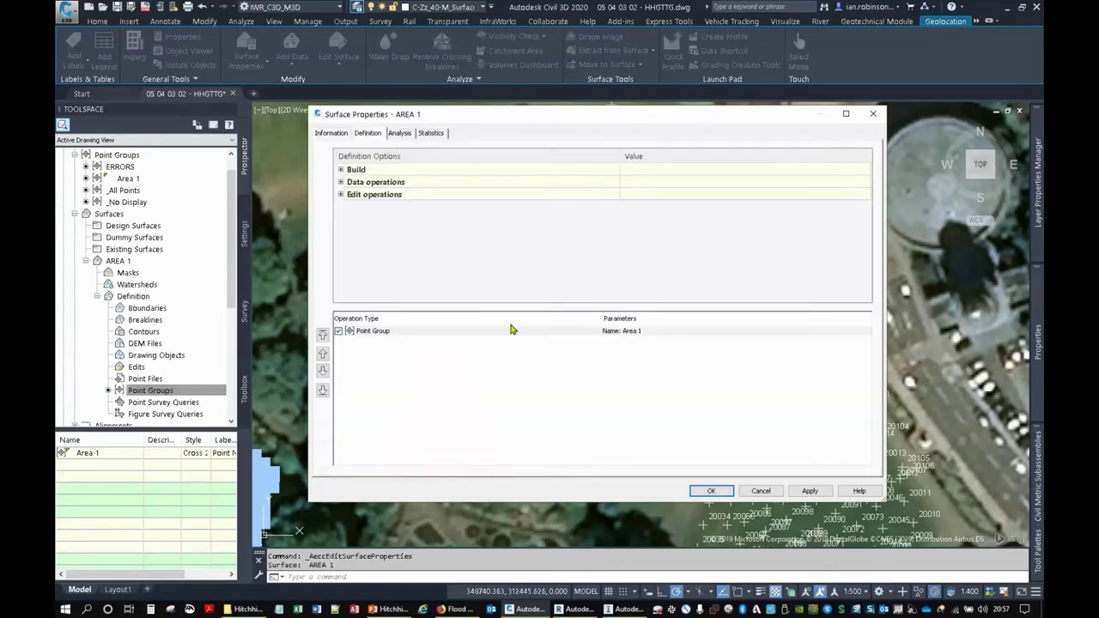
{"action": "left_click", "coordinate": [340, 170]}
{"action": "left_click", "coordinate": [391, 197]}
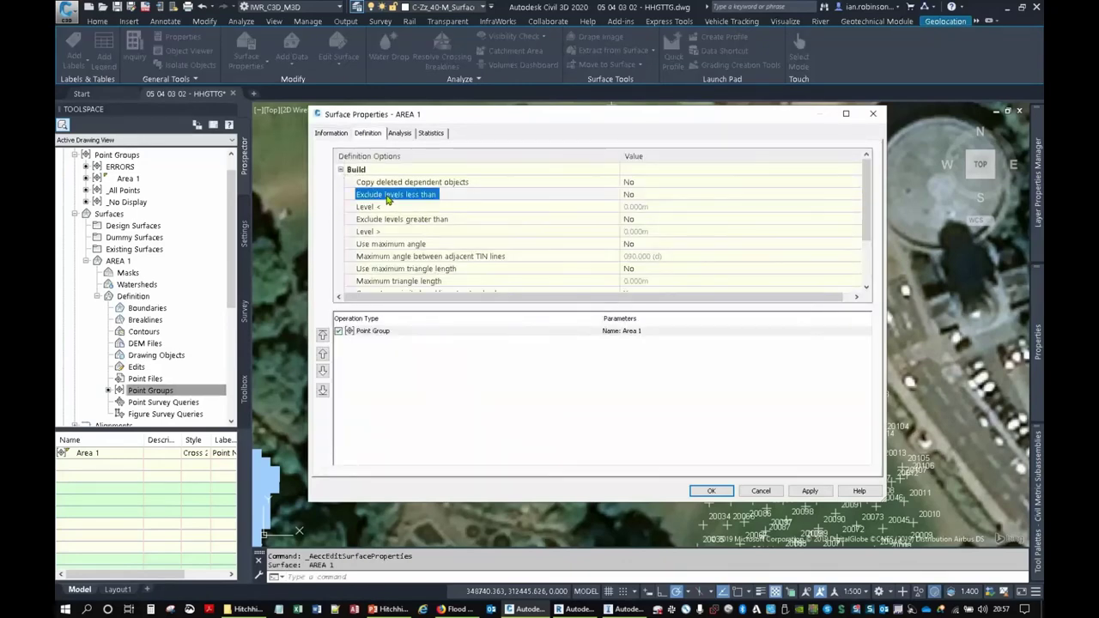
{"action": "left_click", "coordinate": [687, 194]}
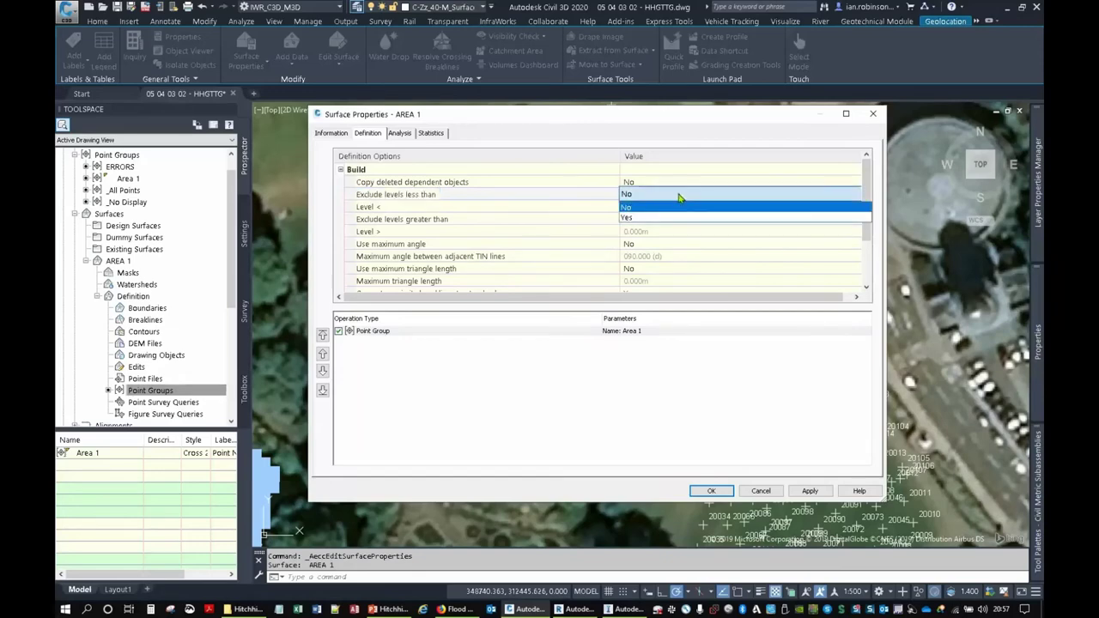
{"action": "left_click", "coordinate": [678, 213]}
{"action": "left_click", "coordinate": [674, 208]}
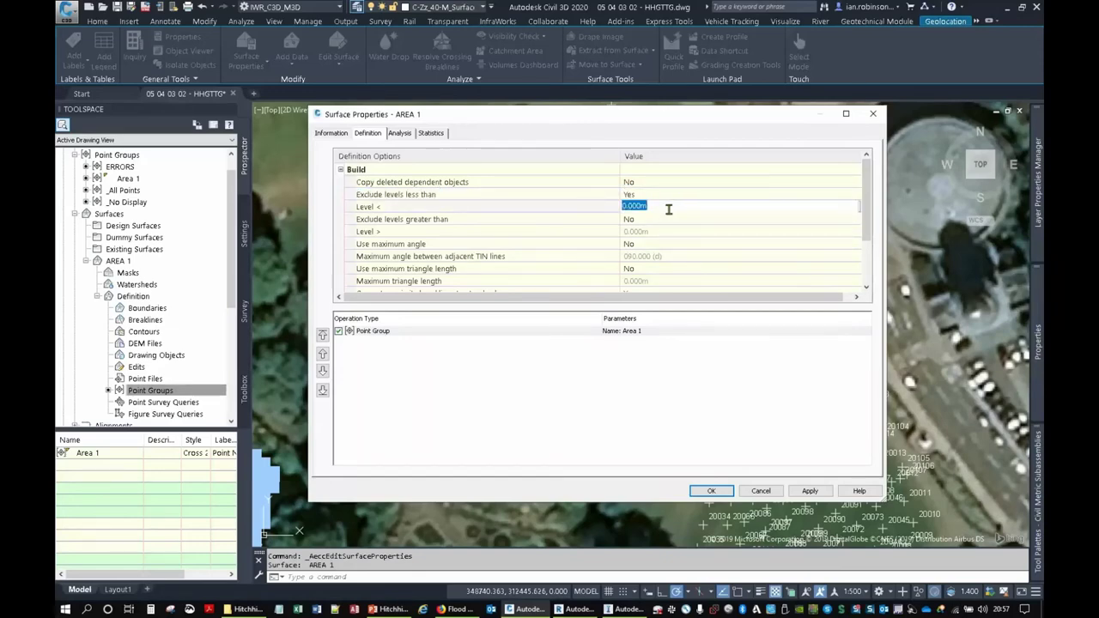
{"action": "type", "text": "10"}
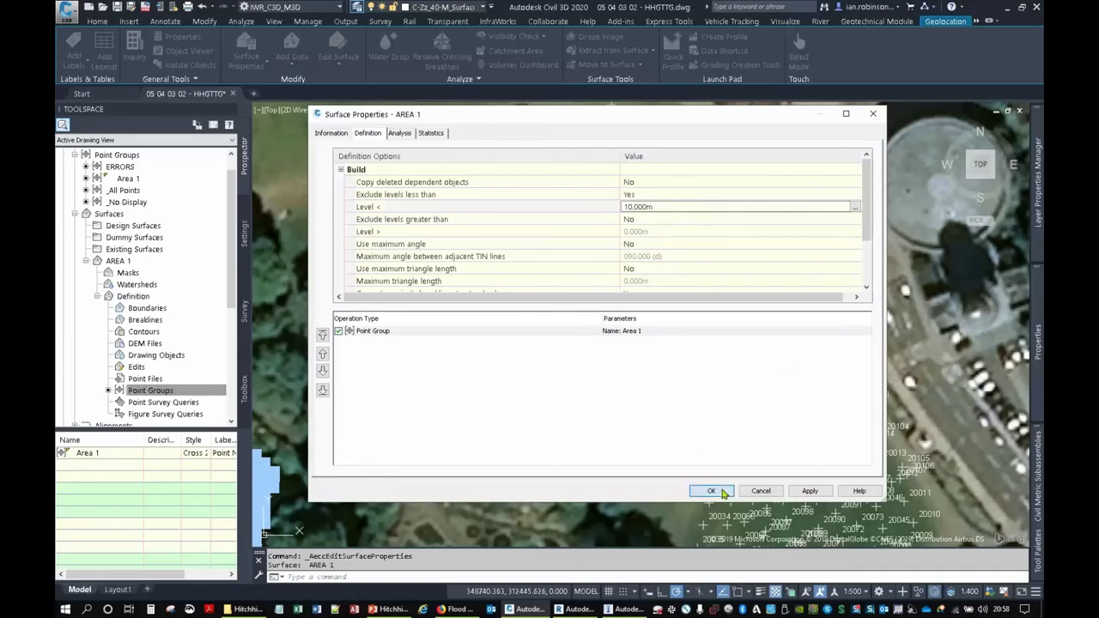
{"action": "left_click", "coordinate": [711, 491]}
{"action": "left_click", "coordinate": [566, 279]}
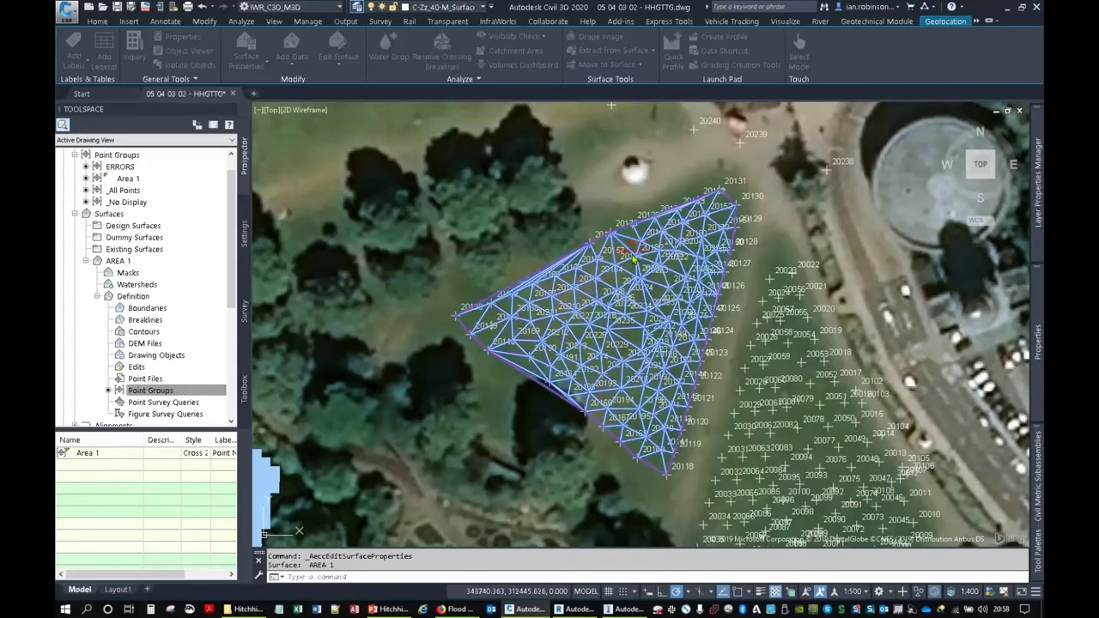
- Check the rebuilt AREA 1 surface in 3D in the Object Viewer, then close the viewer and deselect the surface
{"action": "scroll", "coordinate": [633, 260], "scroll_direction": "up", "scroll_amount": 5}
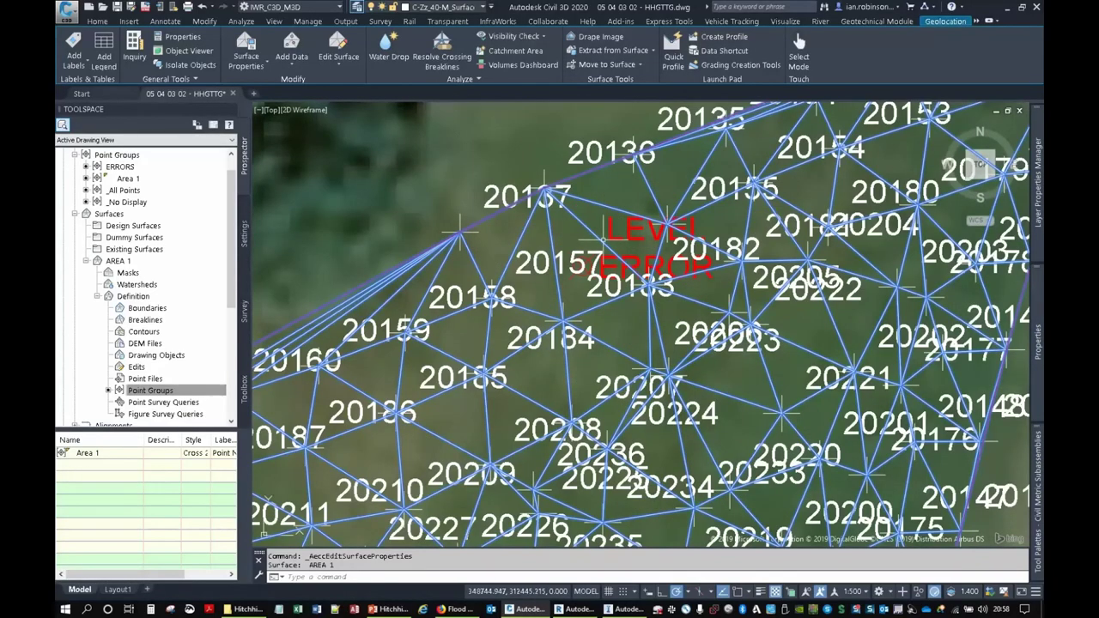
{"action": "right_click", "coordinate": [601, 239]}
{"action": "left_click", "coordinate": [640, 421]}
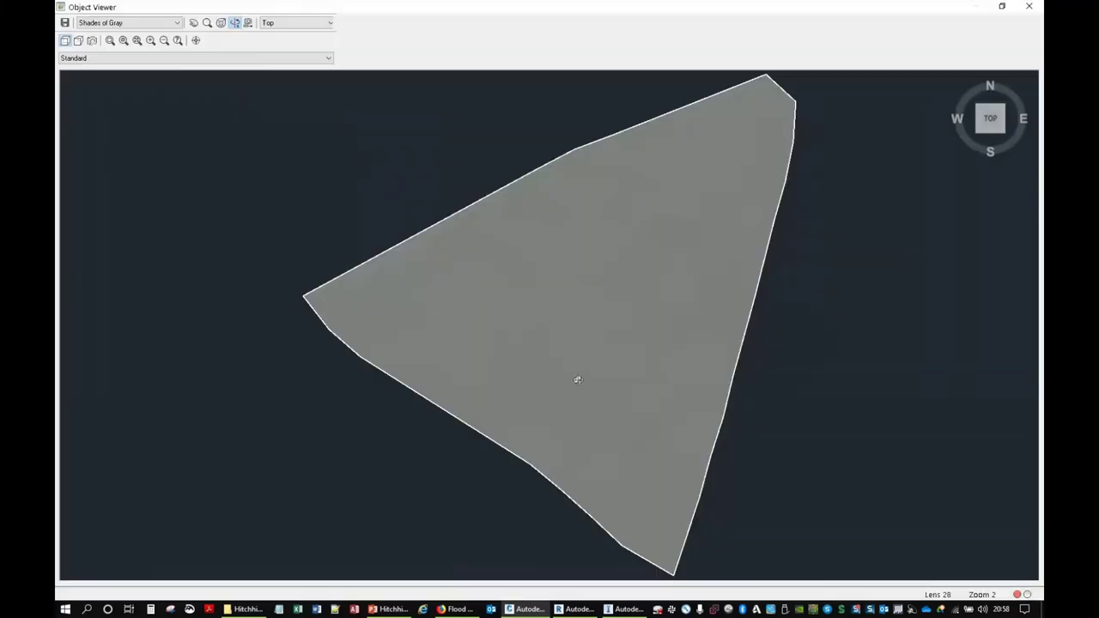
{"action": "left_click_drag", "start_coordinate": [578, 379], "coordinate": [655, 346]}
{"action": "right_click", "coordinate": [639, 346]}
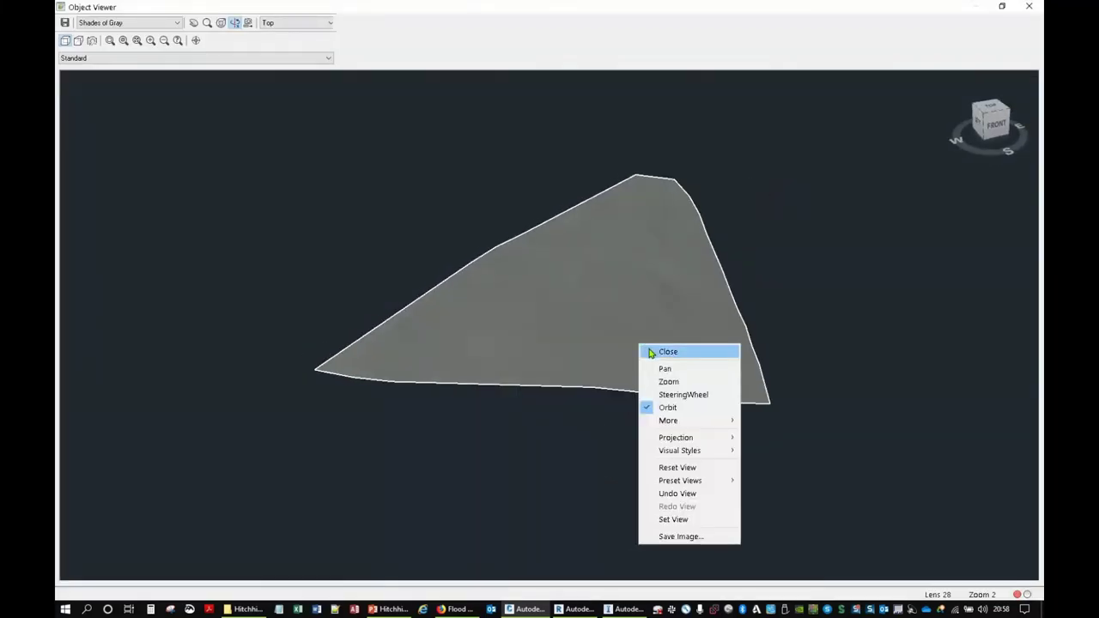
{"action": "left_click", "coordinate": [667, 352]}
{"action": "key", "text": "Escape"}
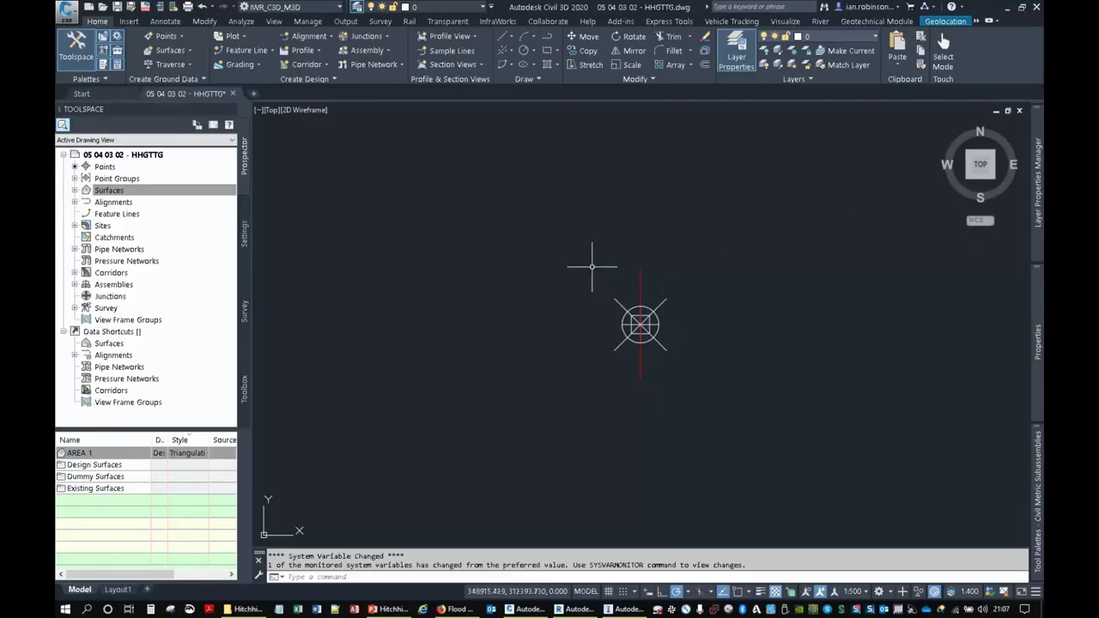
- Turn on the Subassembly Name Prompt in the subassembly options of the CreateSubAssemblyTool command settings
{"action": "left_click", "coordinate": [244, 234]}
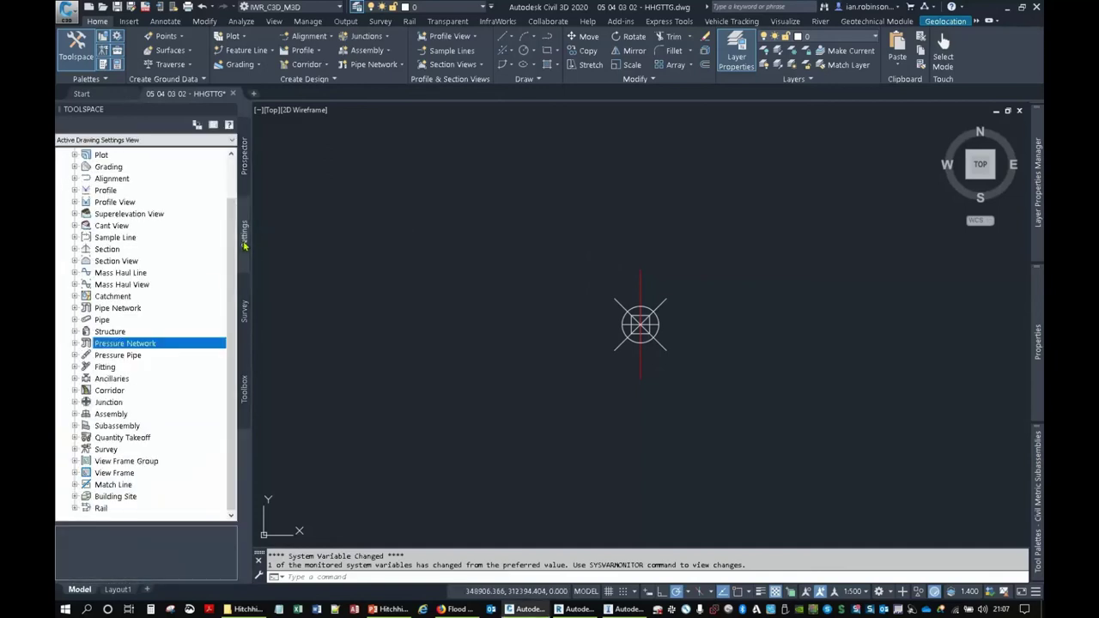
{"action": "left_click", "coordinate": [125, 437]}
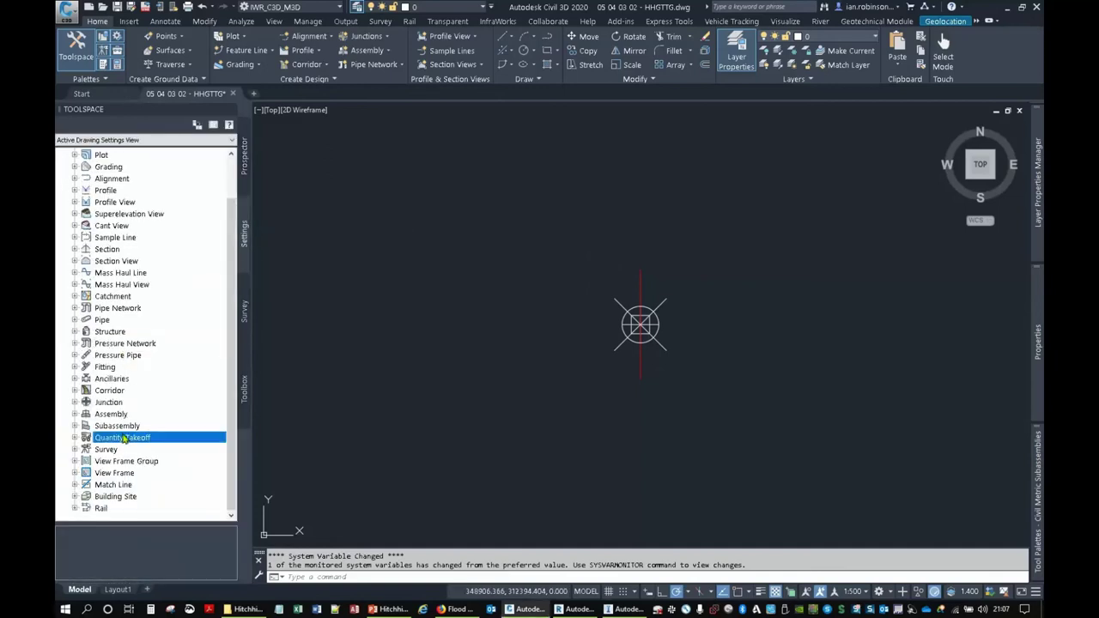
{"action": "left_click", "coordinate": [75, 426]}
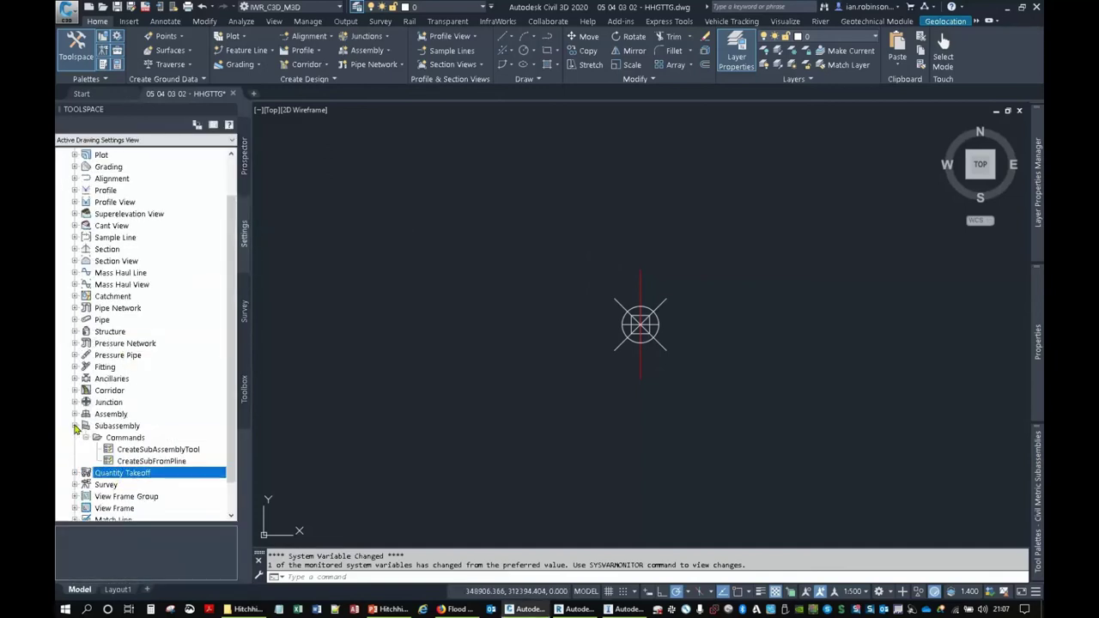
{"action": "double_click", "coordinate": [146, 449]}
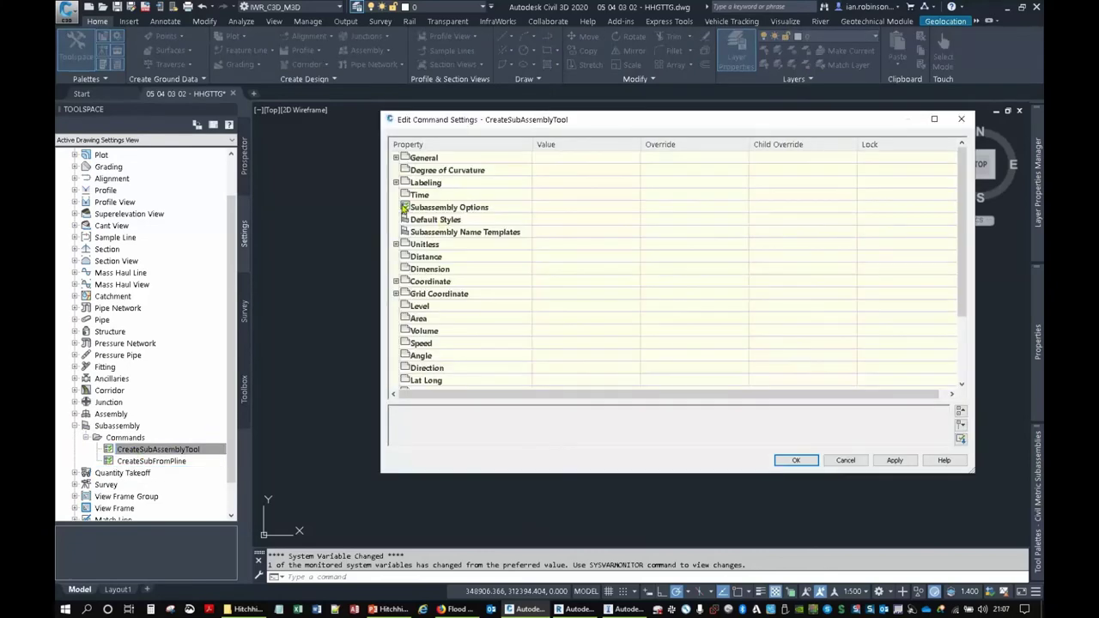
{"action": "left_click", "coordinate": [397, 207]}
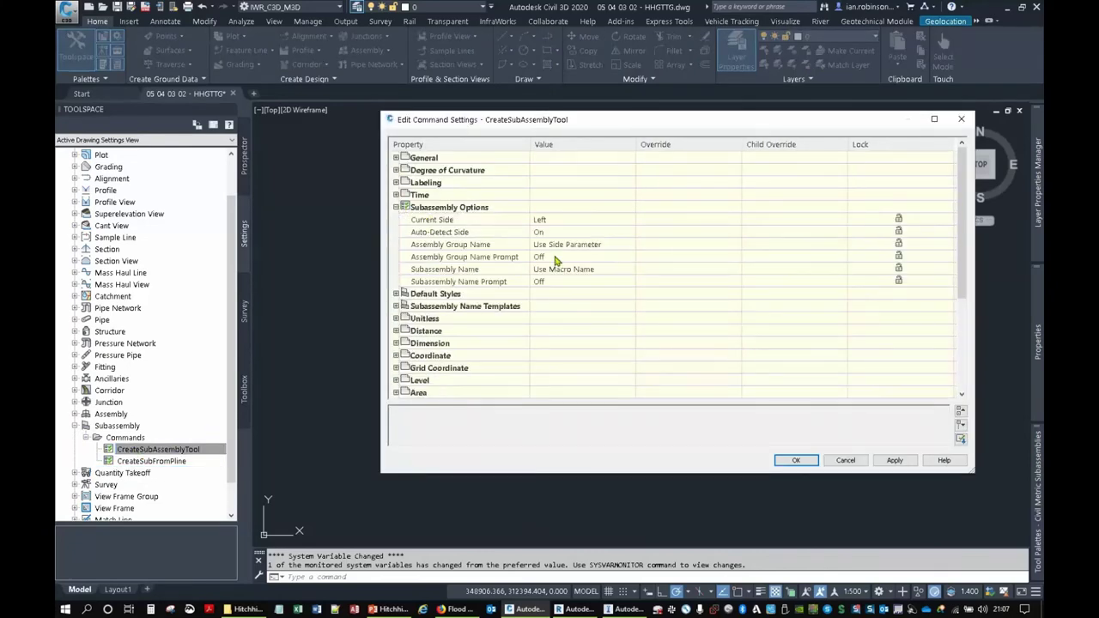
{"action": "left_click", "coordinate": [425, 283]}
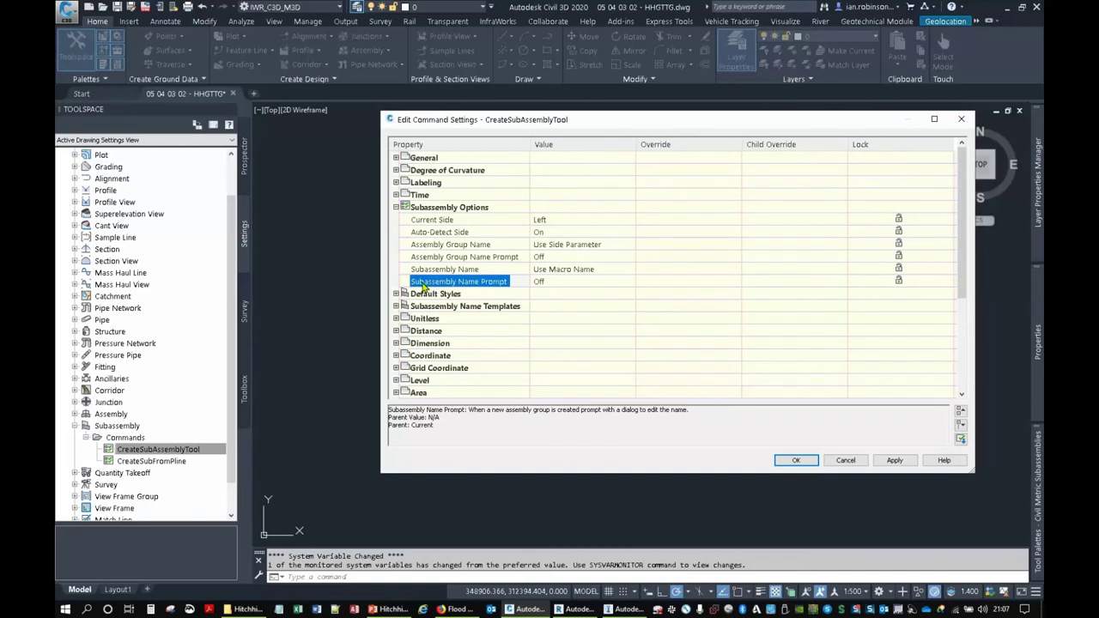
{"action": "left_click", "coordinate": [542, 284]}
{"action": "left_click", "coordinate": [544, 305]}
{"action": "left_click", "coordinate": [796, 460]}
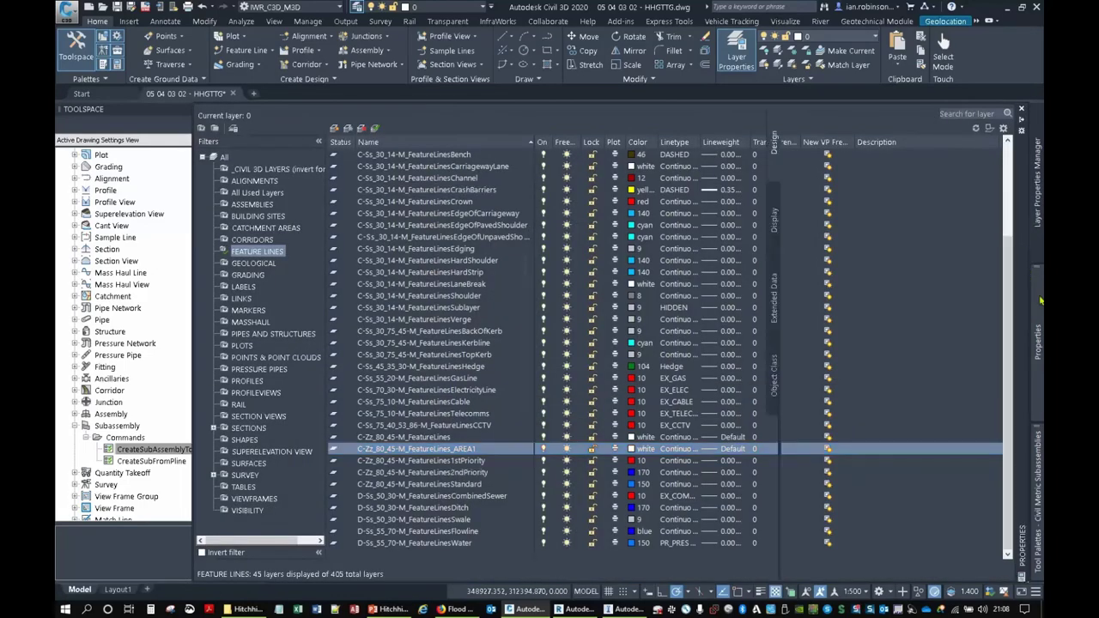
- Add Detailed Carriageway subassemblies to both sides of the assembly marker, accepting the name UKIE_Carriageway for each
{"action": "mouse_move", "coordinate": [1040, 300]}
{"action": "mouse_move", "coordinate": [1038, 498]}
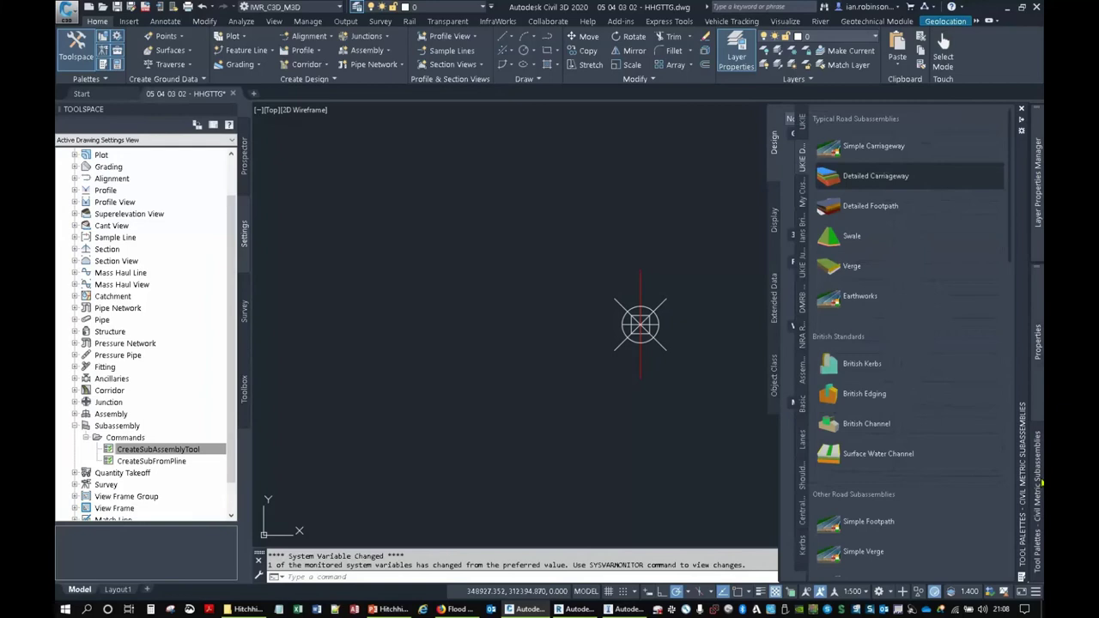
{"action": "left_click", "coordinate": [866, 177]}
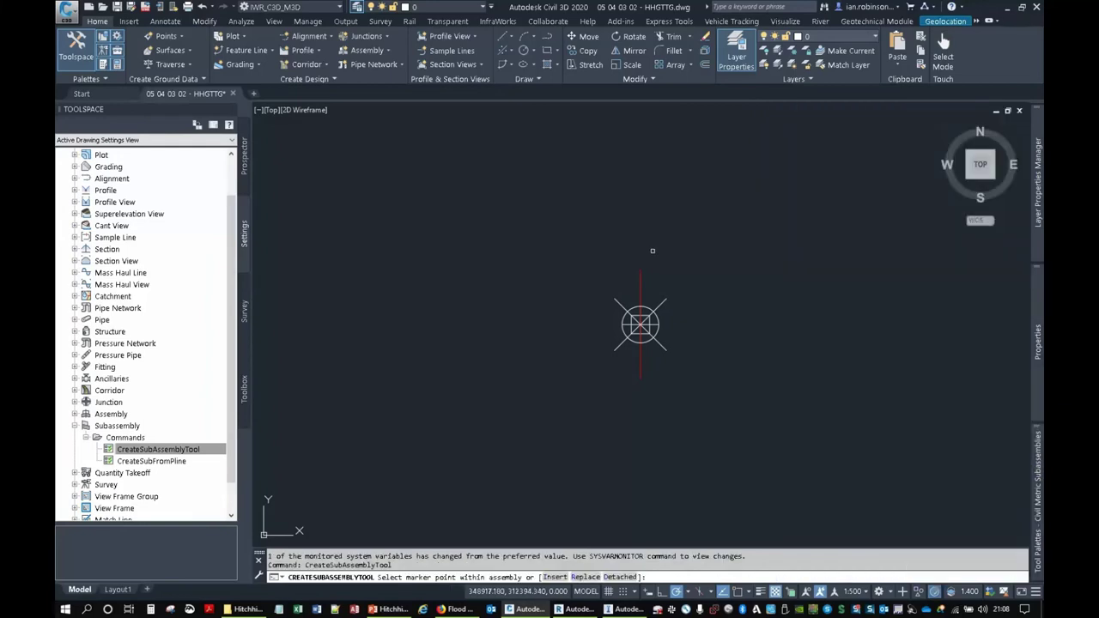
{"action": "left_click", "coordinate": [639, 324]}
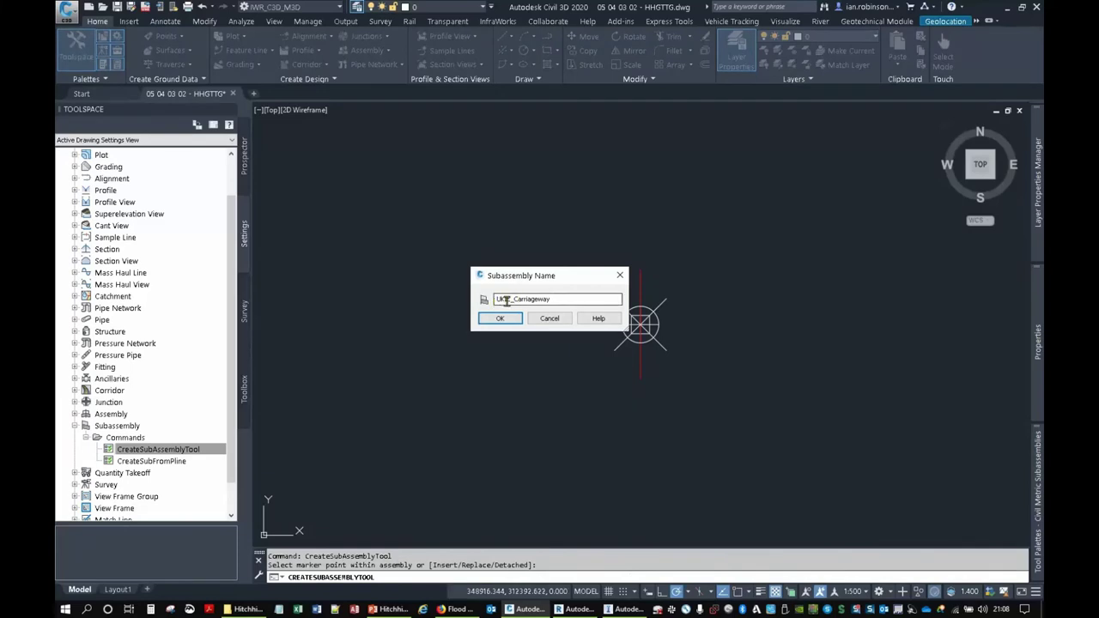
{"action": "left_click", "coordinate": [532, 300]}
{"action": "left_click", "coordinate": [501, 318]}
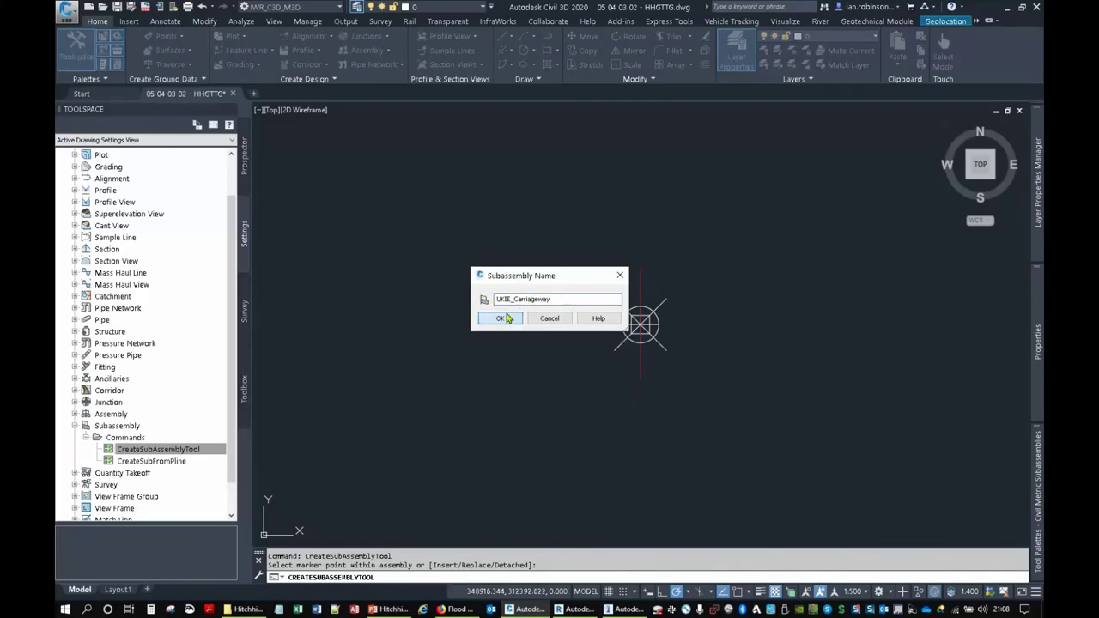
{"action": "left_click", "coordinate": [639, 325]}
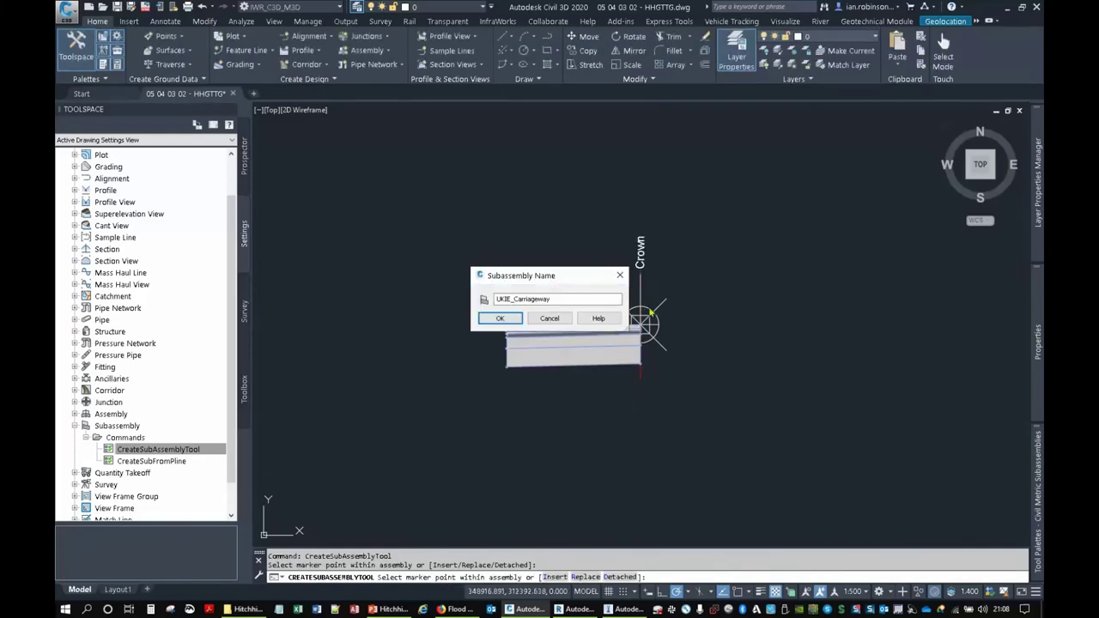
{"action": "left_click", "coordinate": [501, 318]}
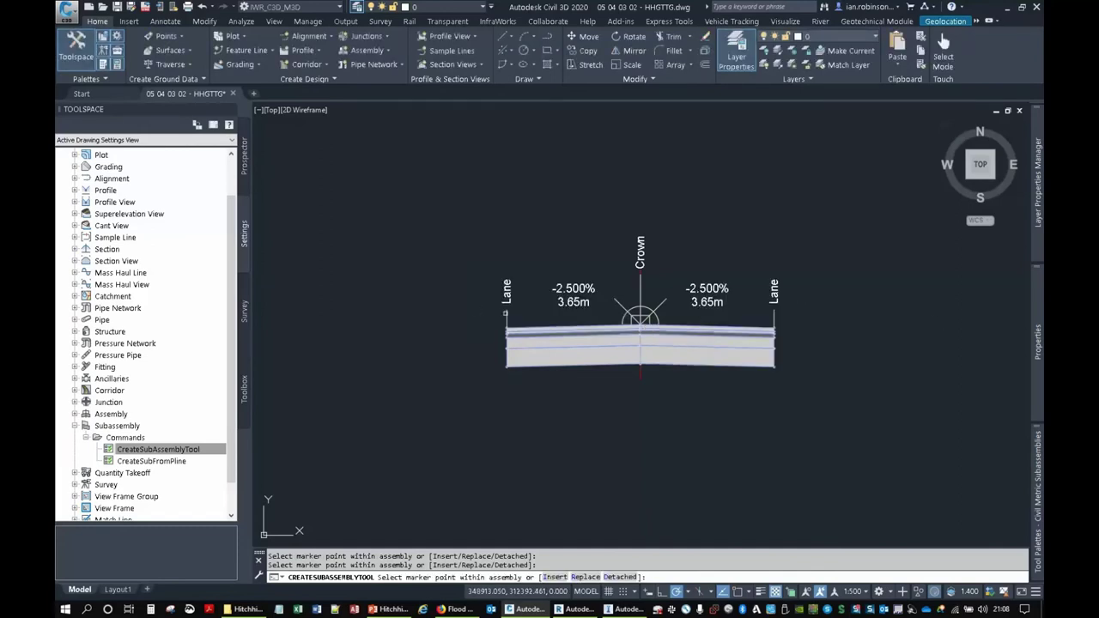
- Attach another carriageway subassembly to the outer edge of the left lane, name it Left Layby, and select it to check its properties
{"action": "left_click", "coordinate": [507, 329]}
{"action": "double_click", "coordinate": [545, 299]}
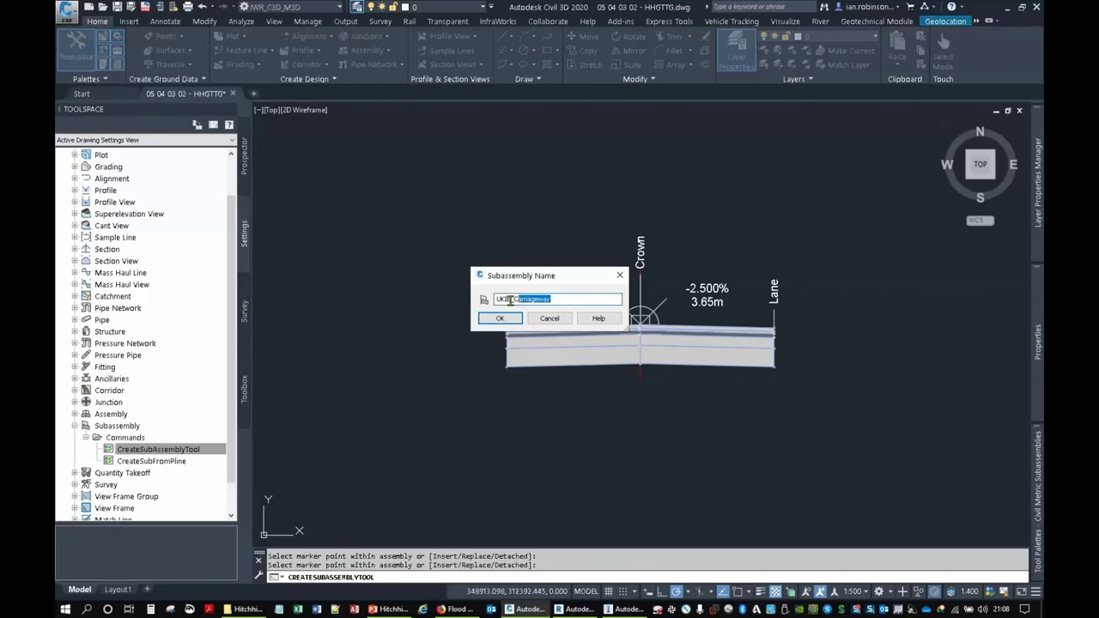
{"action": "type", "text": "Left Layby"}
{"action": "left_click", "coordinate": [499, 317]}
{"action": "right_click", "coordinate": [629, 271]}
{"action": "left_click", "coordinate": [652, 278]}
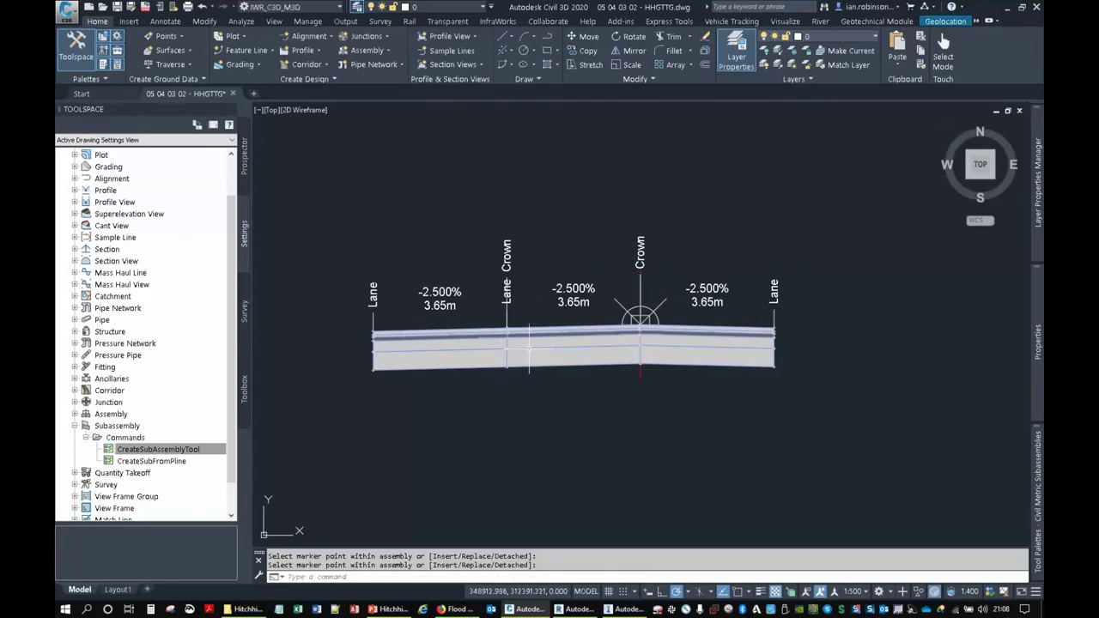
{"action": "left_click", "coordinate": [470, 334]}
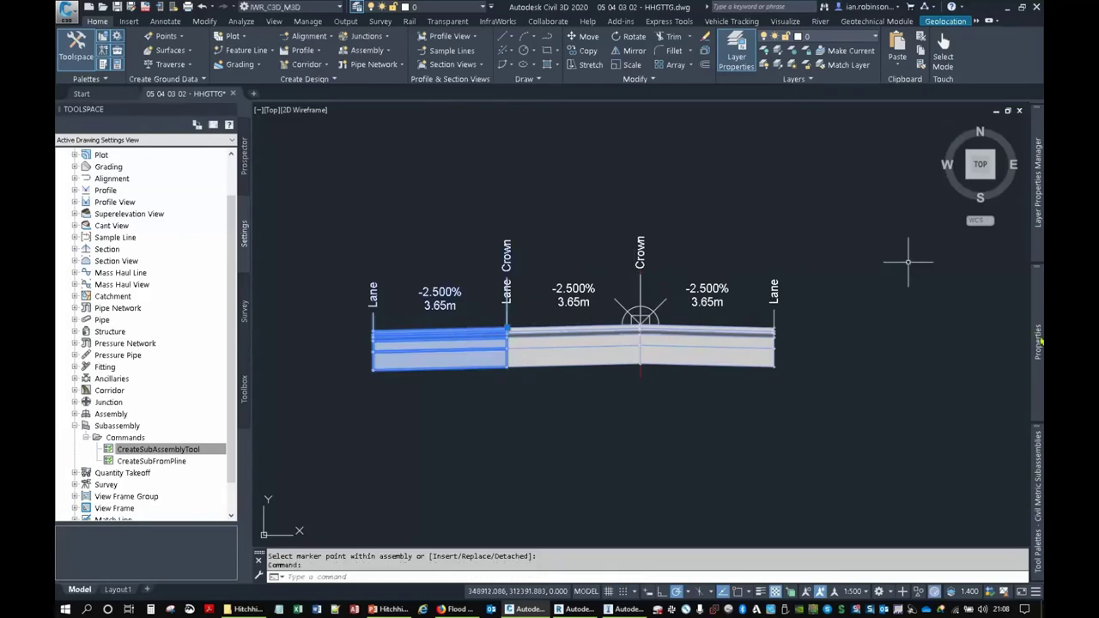
{"action": "mouse_move", "coordinate": [1034, 335]}
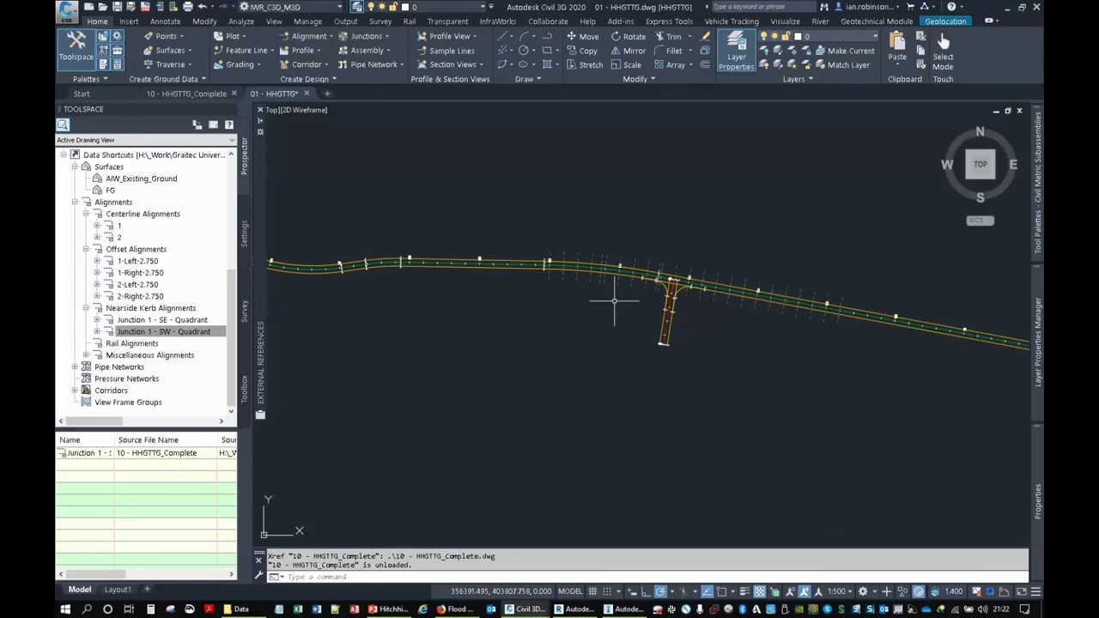
- Switch to the 10 - HHGTTG_Complete drawing and review its surfaces, alignments and other design objects
{"action": "left_click", "coordinate": [187, 93]}
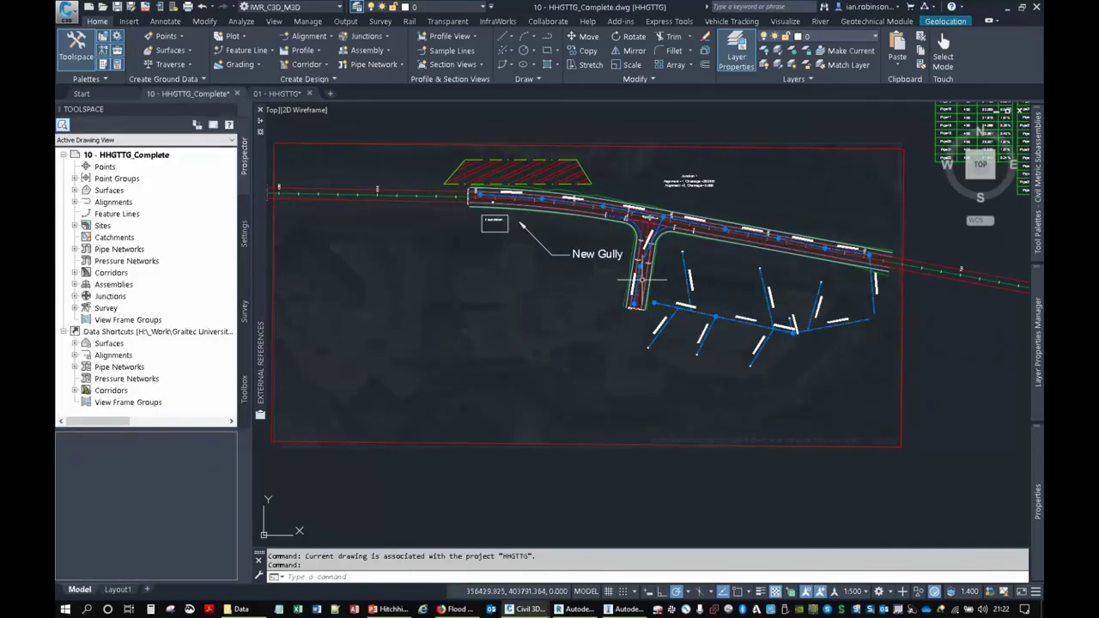
{"action": "left_click", "coordinate": [75, 190]}
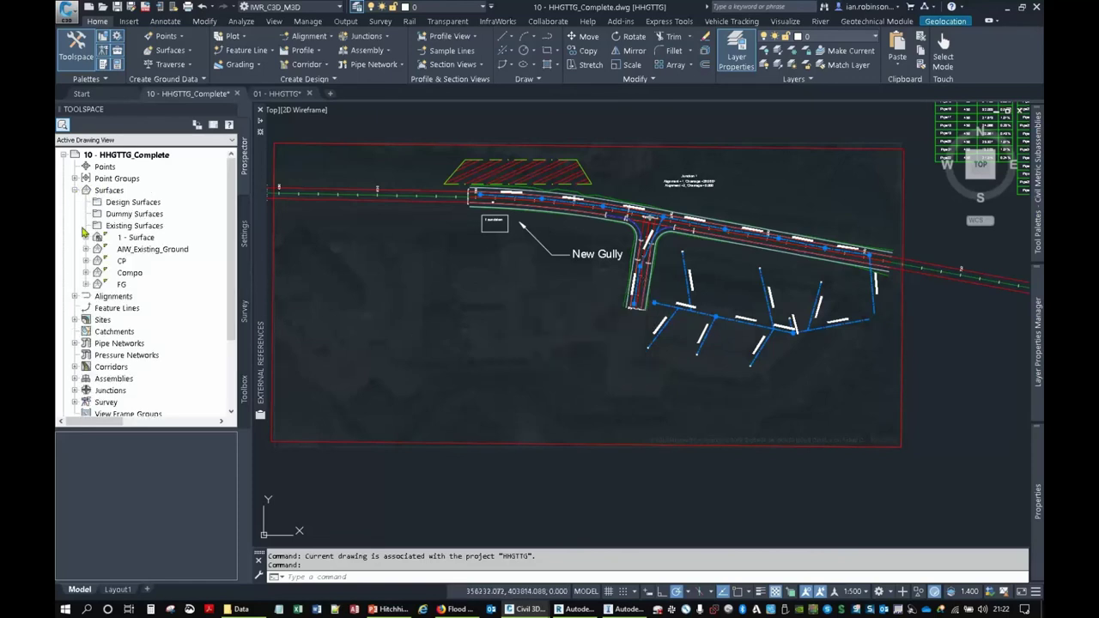
{"action": "left_click", "coordinate": [75, 296]}
{"action": "scroll", "coordinate": [94, 359], "scroll_direction": "down", "scroll_amount": 3}
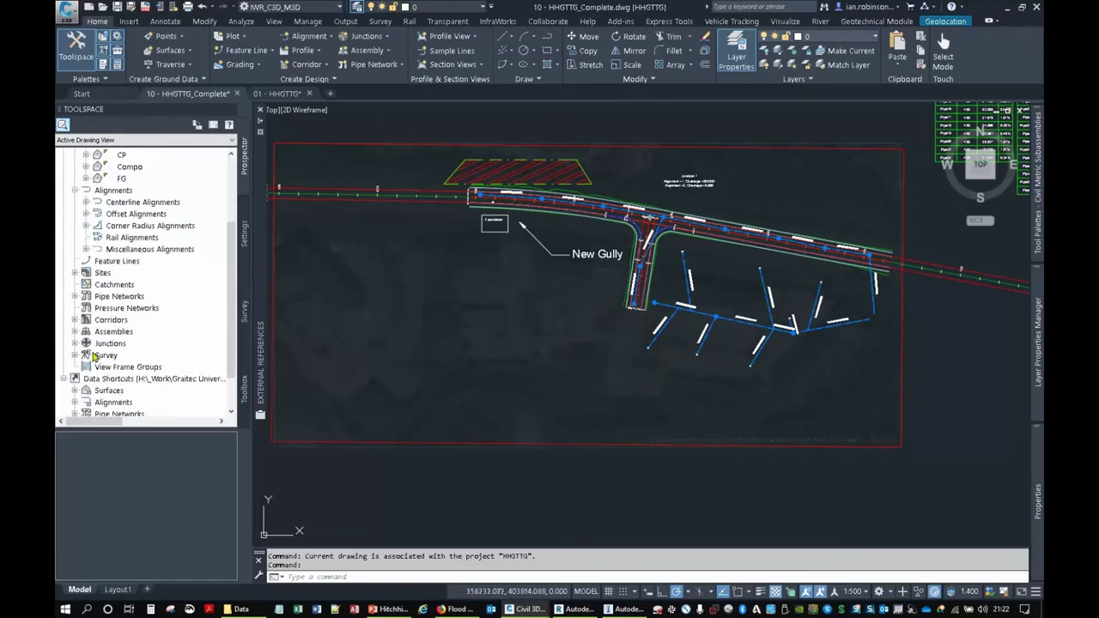
{"action": "scroll", "coordinate": [137, 219], "scroll_direction": "up", "scroll_amount": 3}
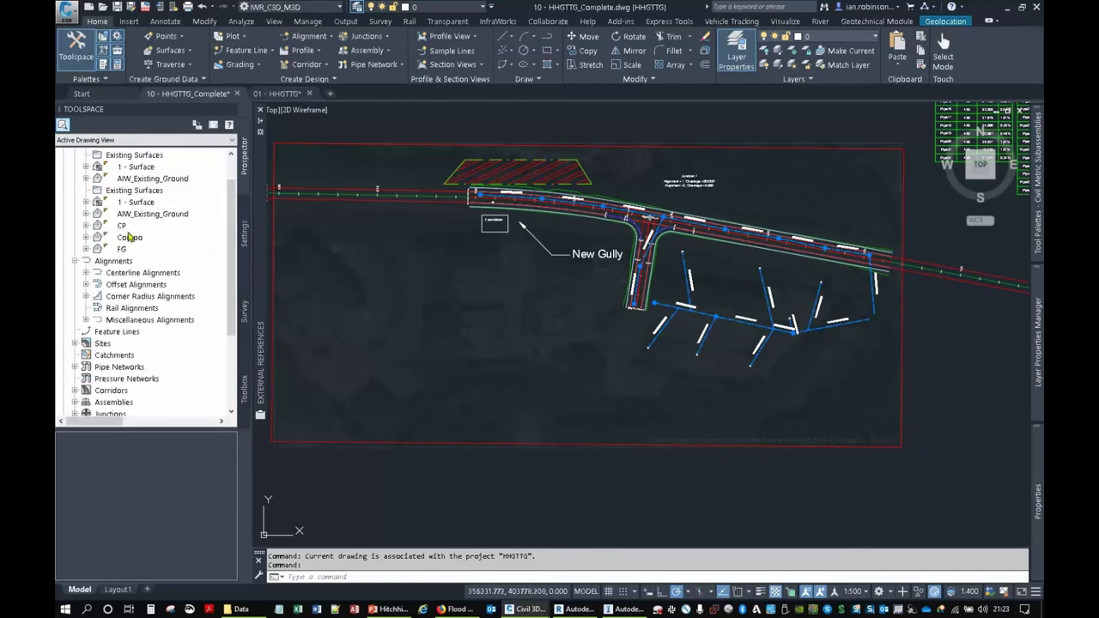
- Return to the 01 - HHGTTG drawing and reload its 10 - HHGTTG_Complete external reference, closing the External References palette
{"action": "left_click", "coordinate": [273, 94]}
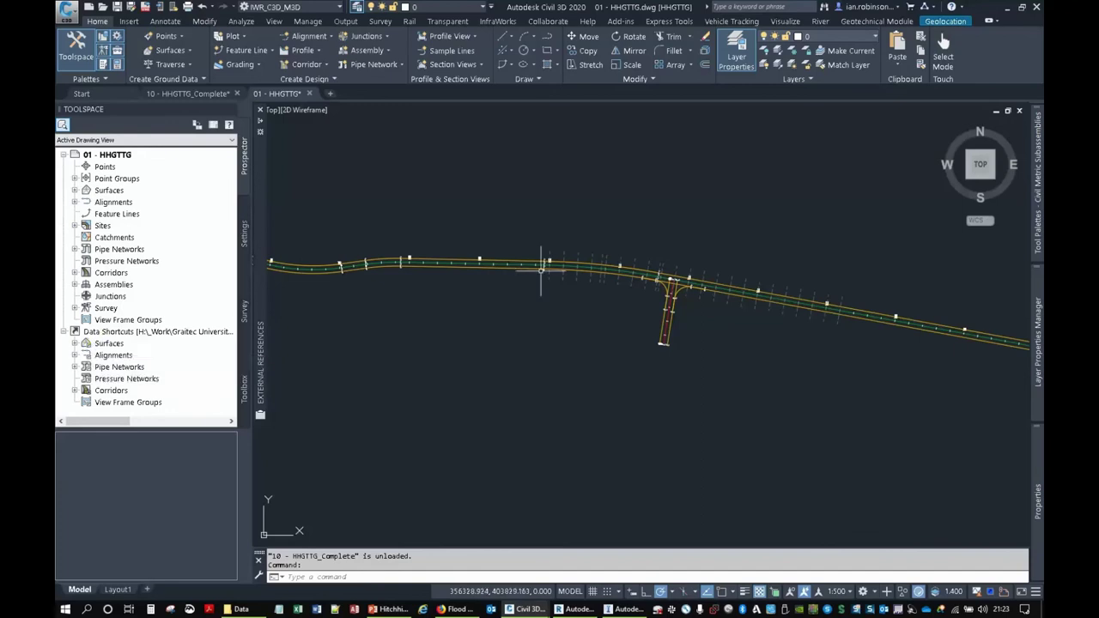
{"action": "mouse_move", "coordinate": [660, 306]}
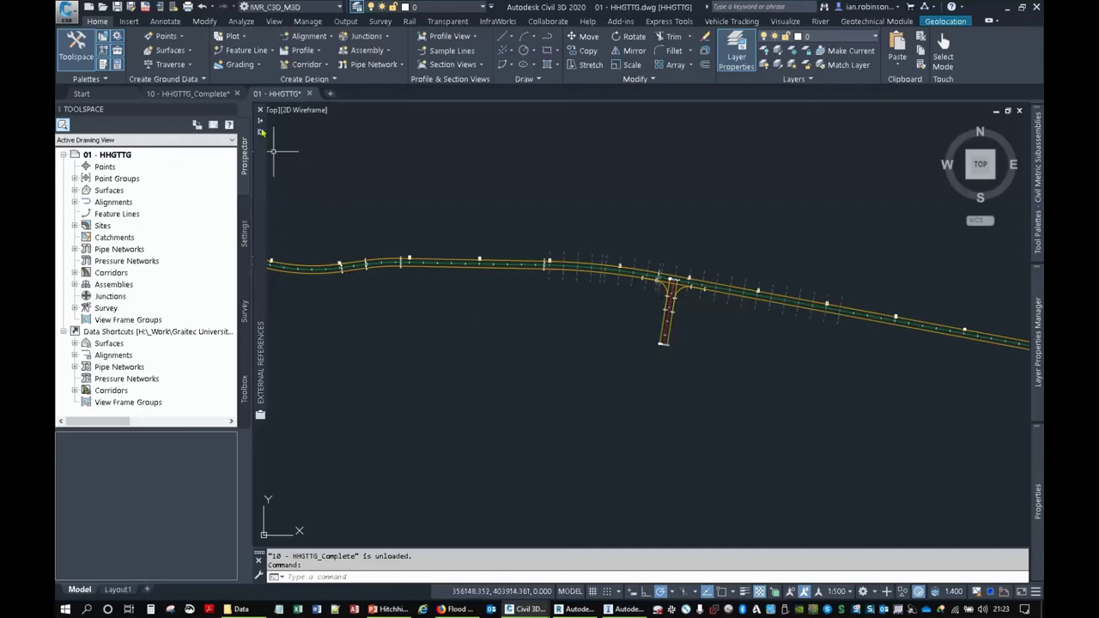
{"action": "mouse_move", "coordinate": [262, 129]}
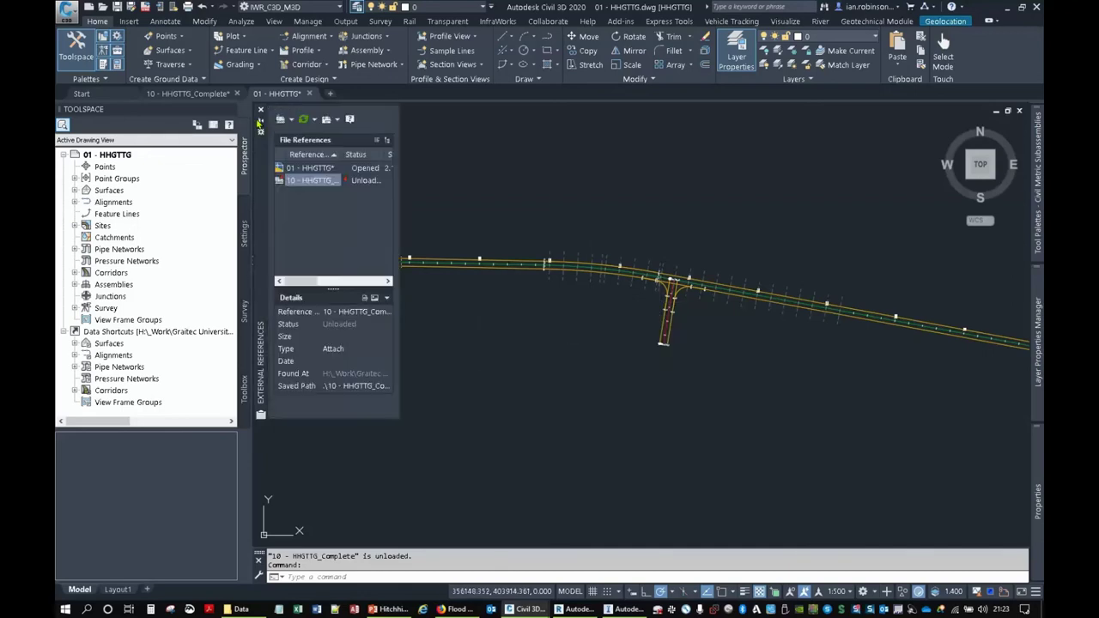
{"action": "right_click", "coordinate": [300, 183]}
{"action": "left_click", "coordinate": [332, 216]}
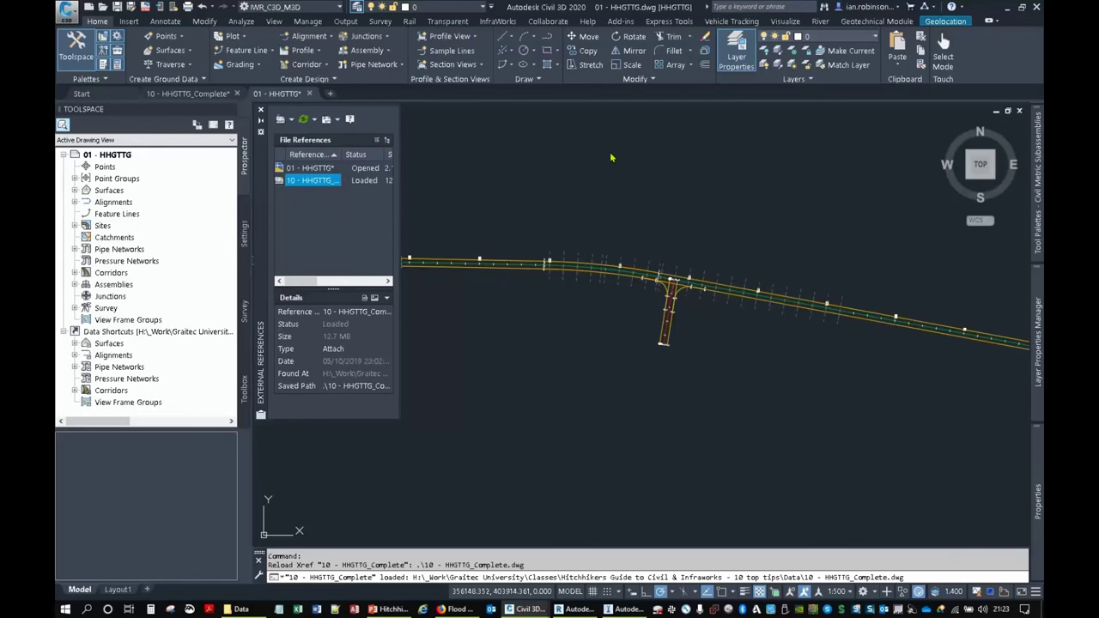
{"action": "left_click", "coordinate": [260, 109]}
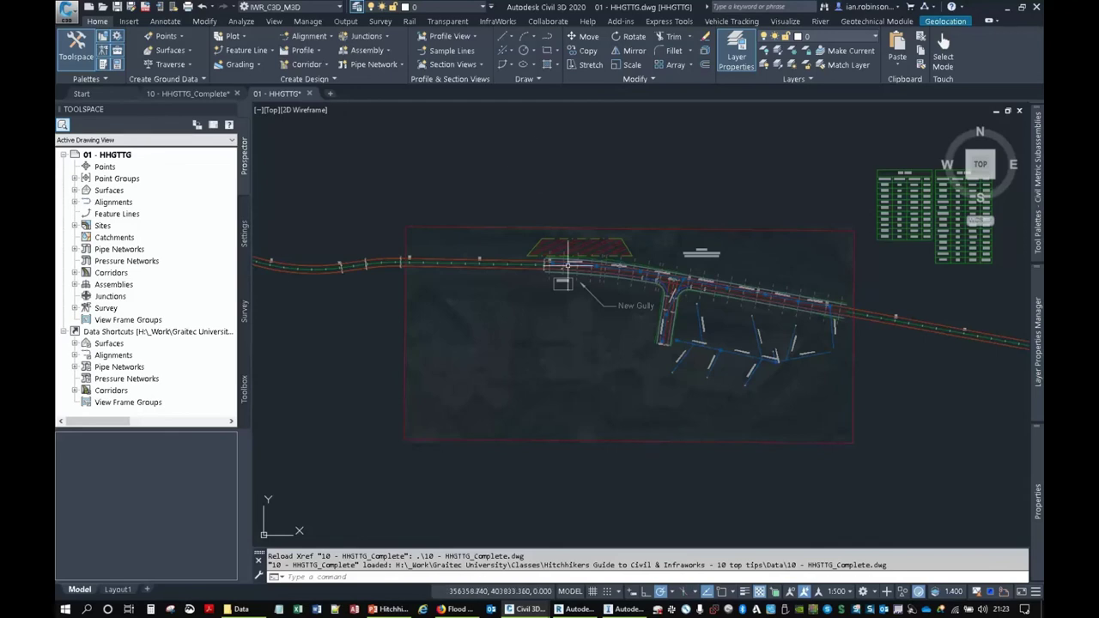
- Examine the referenced road plan and the Chainage 170.000 cross section, and check the drawing file sizes in the Data folder
{"action": "scroll", "coordinate": [562, 257], "scroll_direction": "up", "scroll_amount": 7}
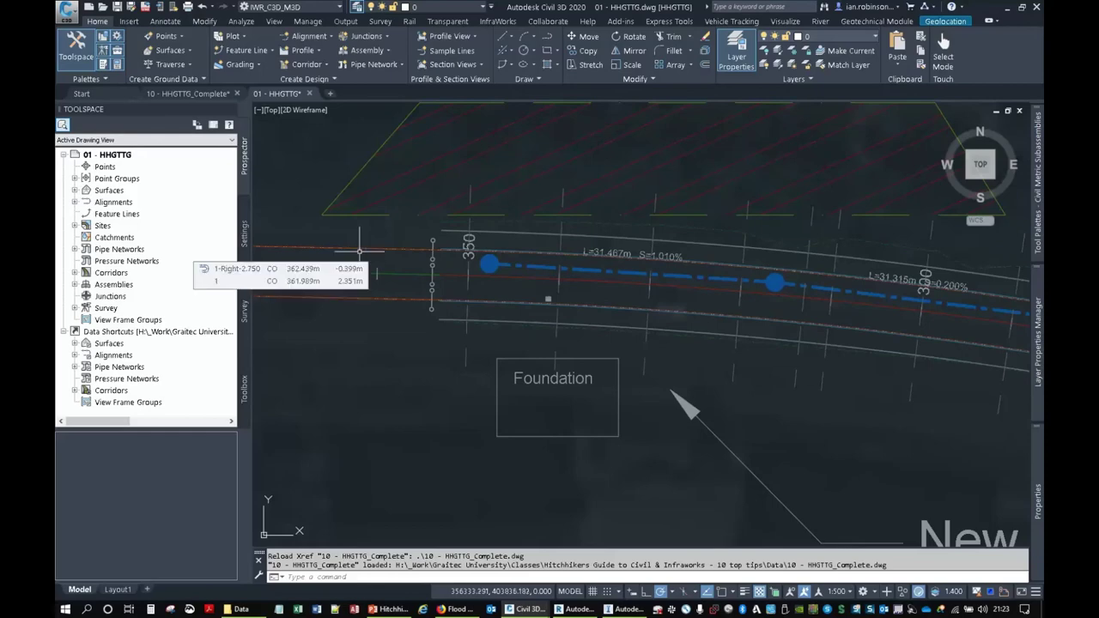
{"action": "scroll", "coordinate": [360, 253], "scroll_direction": "down", "scroll_amount": 5}
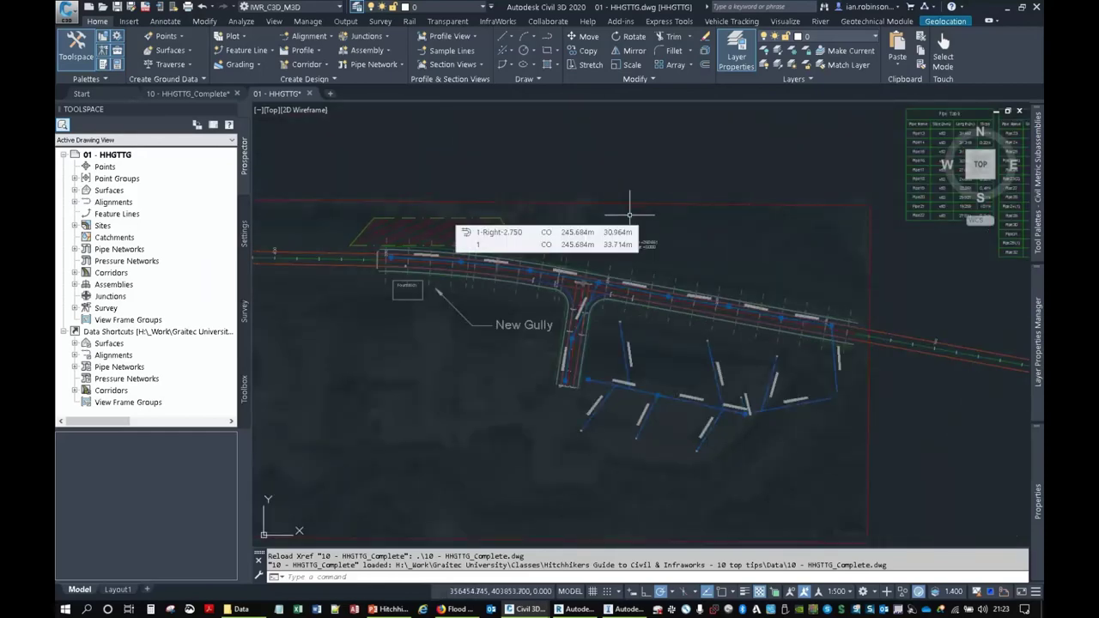
{"action": "scroll", "coordinate": [630, 215], "scroll_direction": "down", "scroll_amount": 8}
{"action": "scroll", "coordinate": [612, 283], "scroll_direction": "up", "scroll_amount": 10}
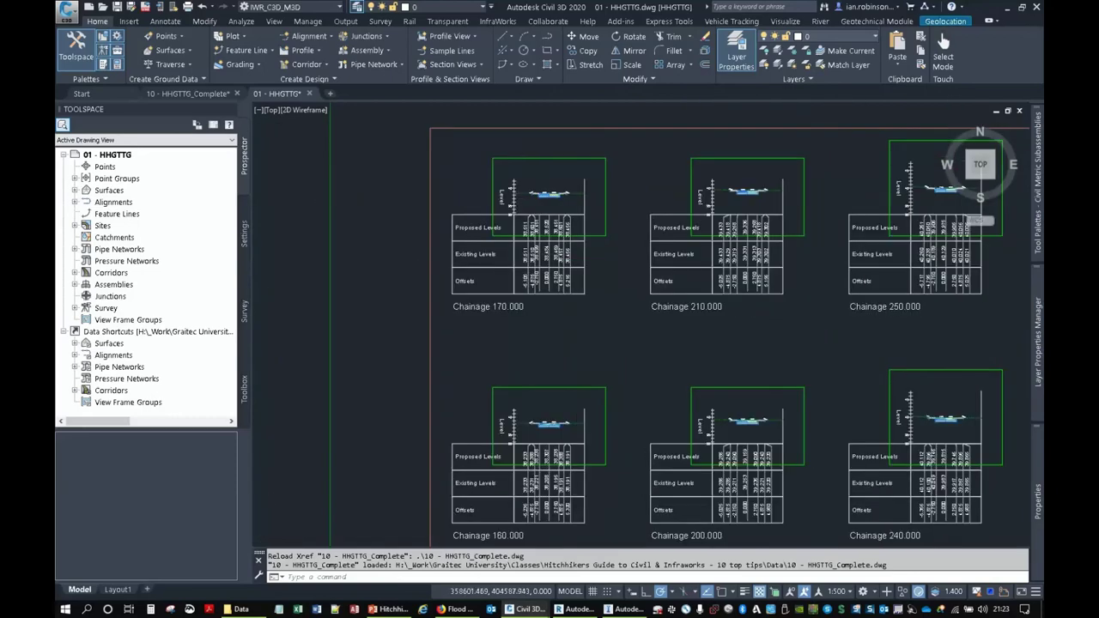
{"action": "scroll", "coordinate": [525, 177], "scroll_direction": "up", "scroll_amount": 5}
{"action": "middle_click_drag", "start_coordinate": [596, 258], "coordinate": [714, 243]}
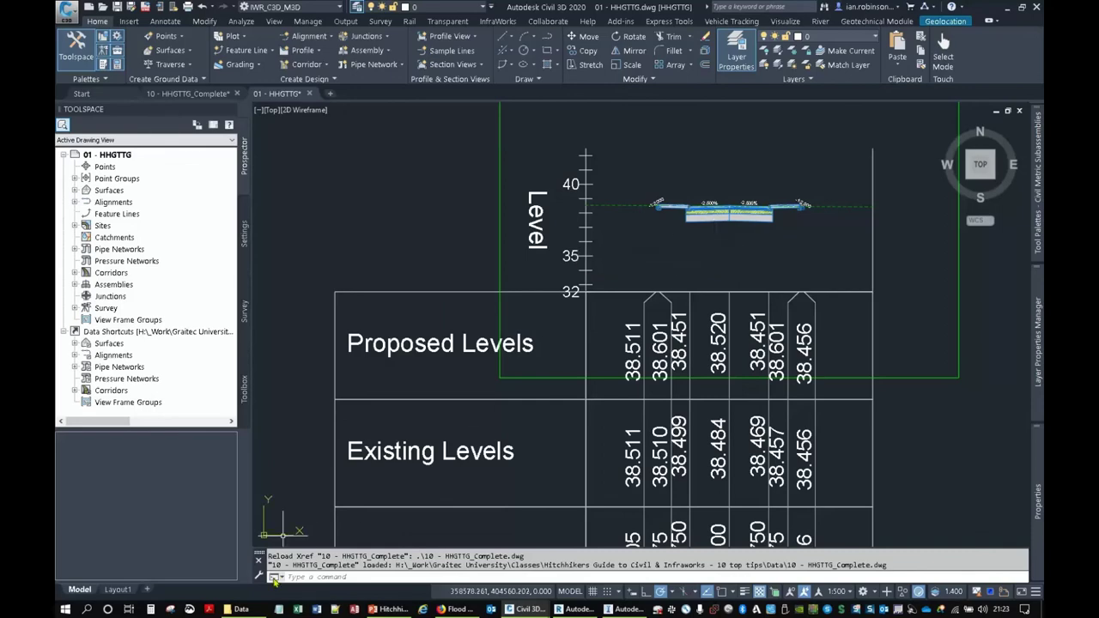
{"action": "left_click", "coordinate": [240, 609]}
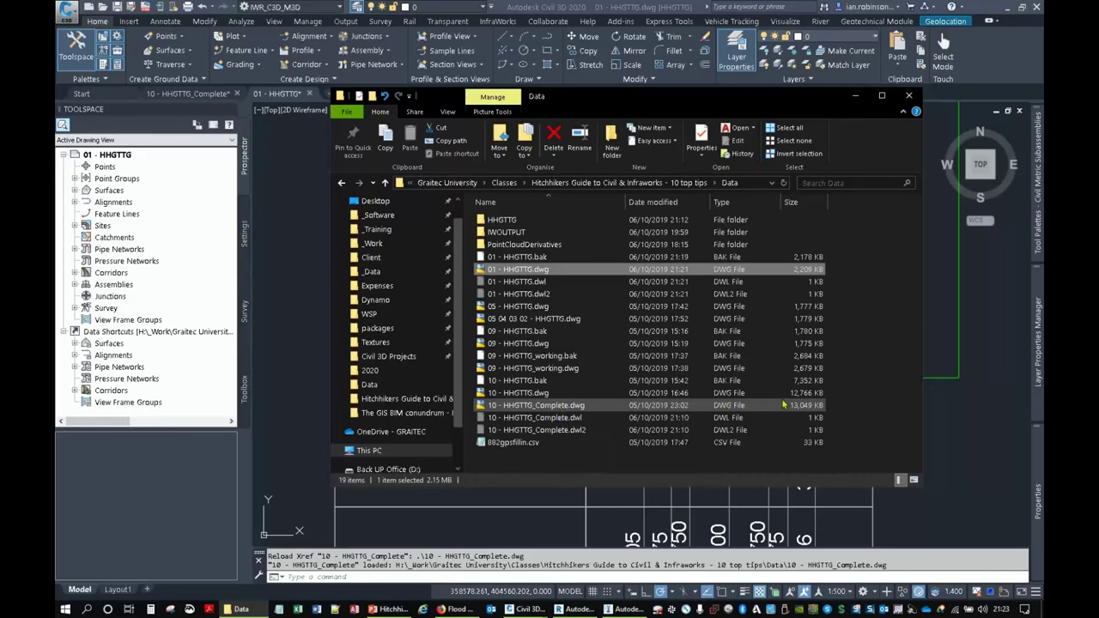
{"action": "left_click", "coordinate": [855, 96]}
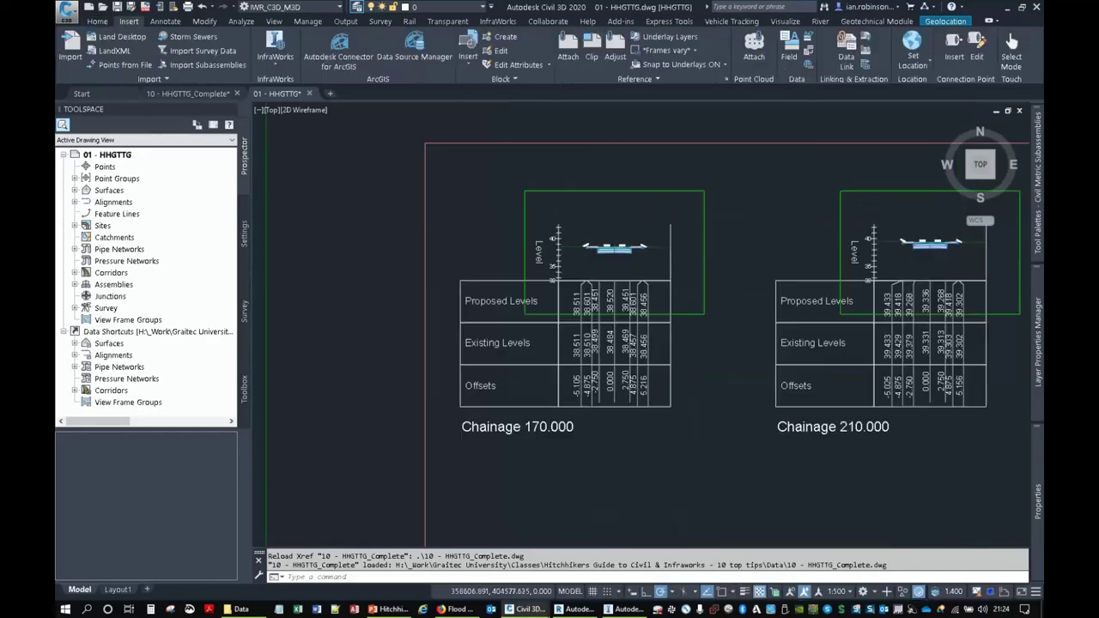
- Go back from the cross sections to the plan of the main road and its junction
{"action": "scroll", "coordinate": [570, 277], "scroll_direction": "down", "scroll_amount": 3}
{"action": "scroll", "coordinate": [570, 278], "scroll_direction": "down", "scroll_amount": 3}
{"action": "middle_click_drag", "start_coordinate": [493, 341], "coordinate": [613, 281]}
{"action": "scroll", "coordinate": [515, 300], "scroll_direction": "up", "scroll_amount": 5}
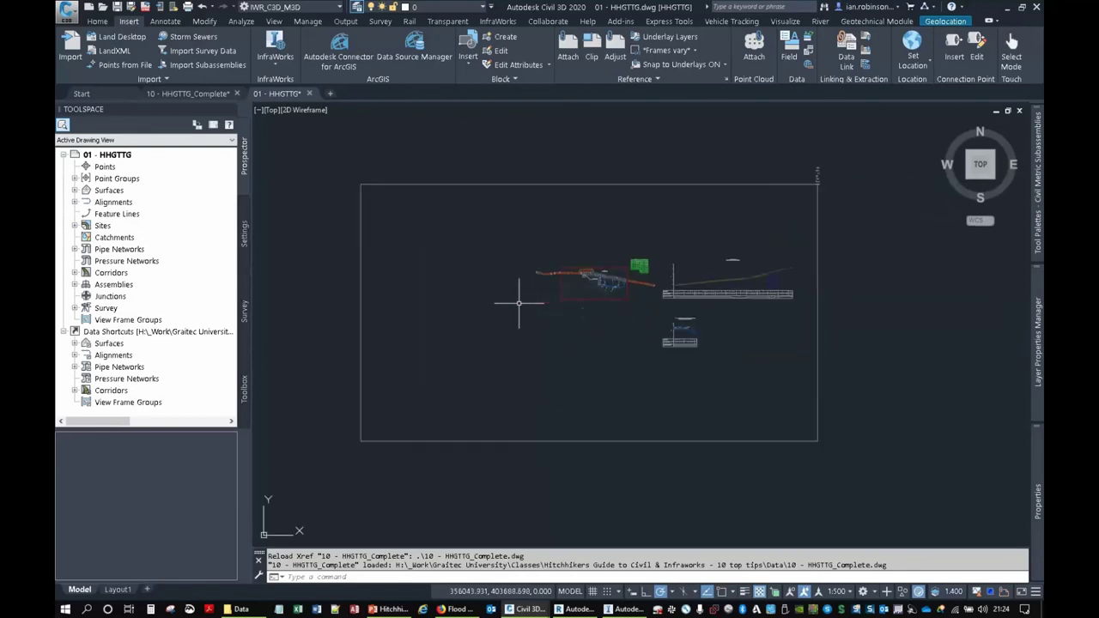
{"action": "scroll", "coordinate": [681, 260], "scroll_direction": "up", "scroll_amount": 3}
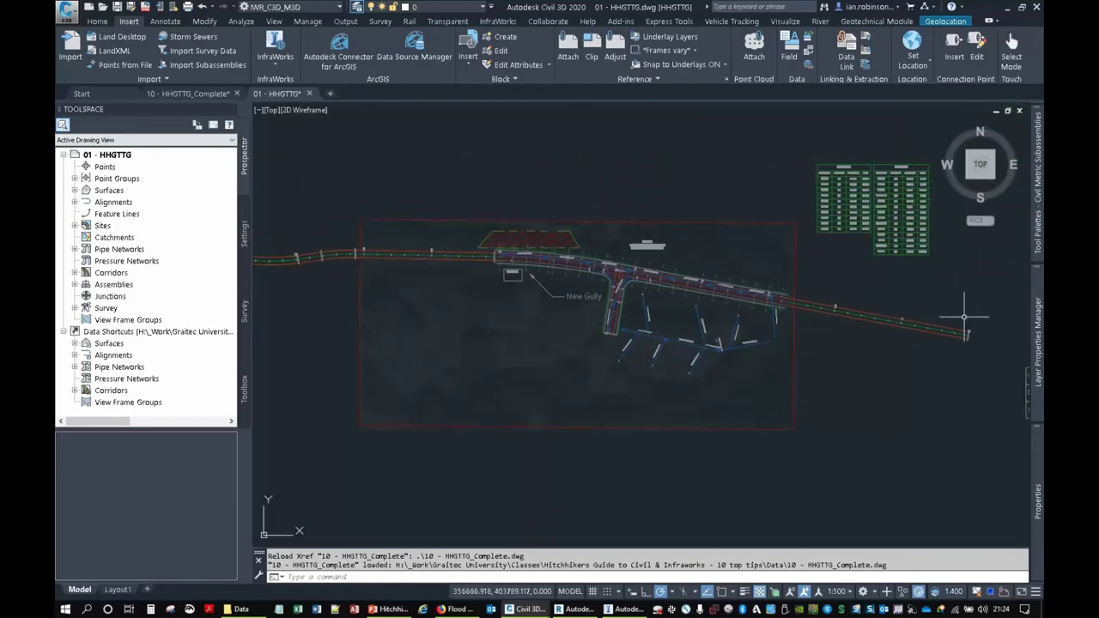